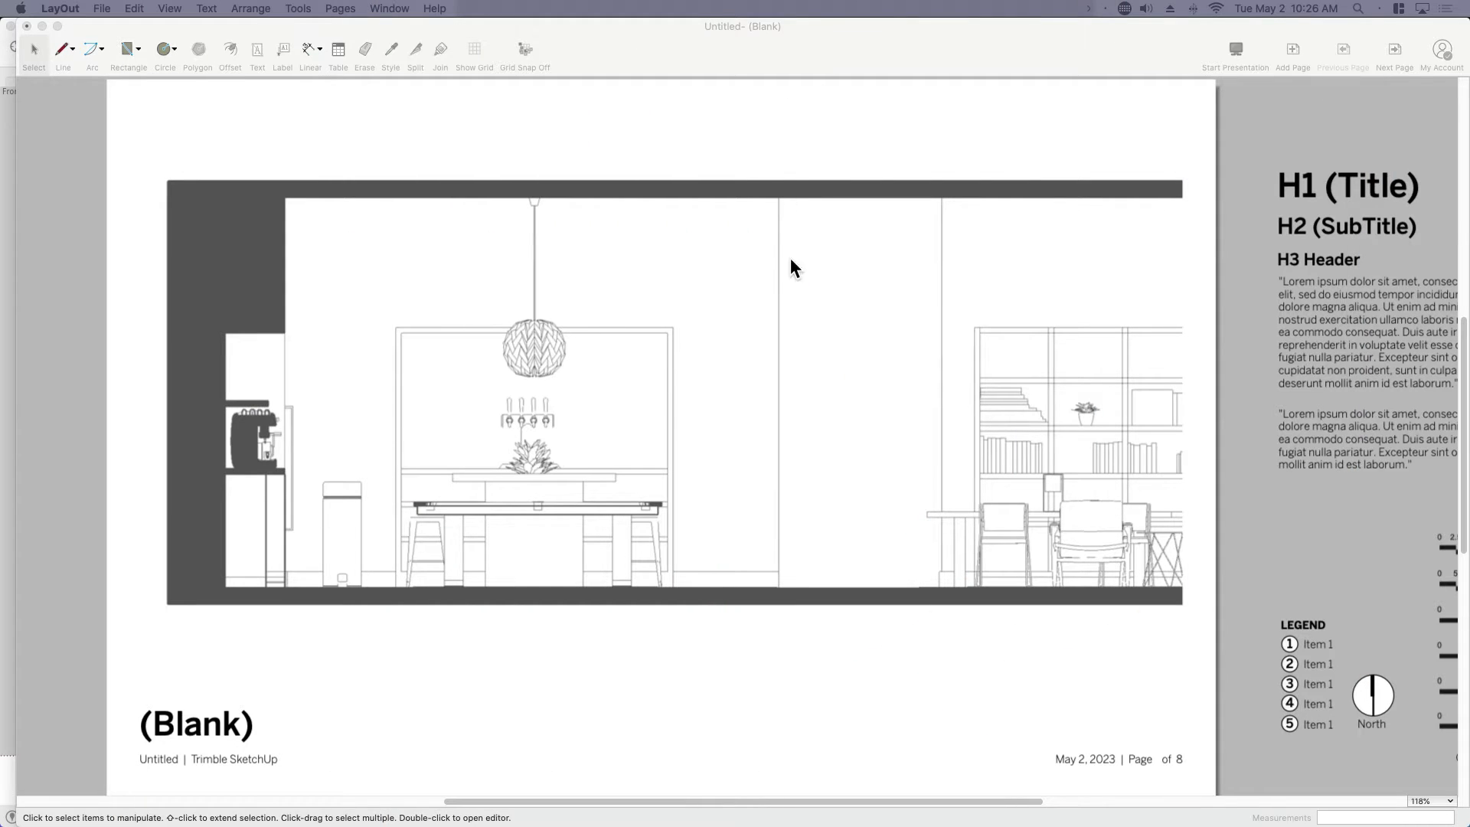
left_click(781, 149)
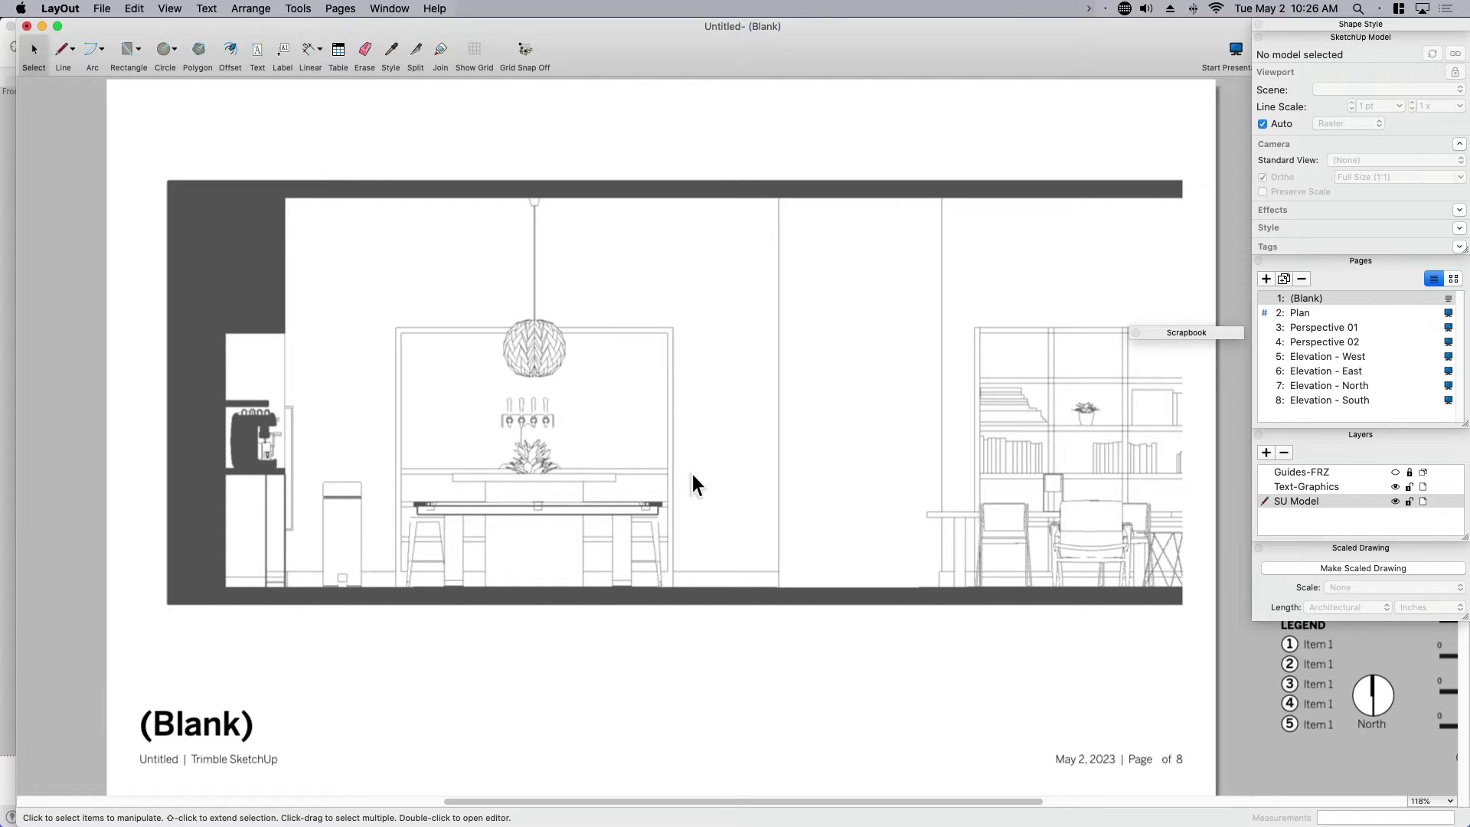
middle_click_drag(692, 475, 715, 467)
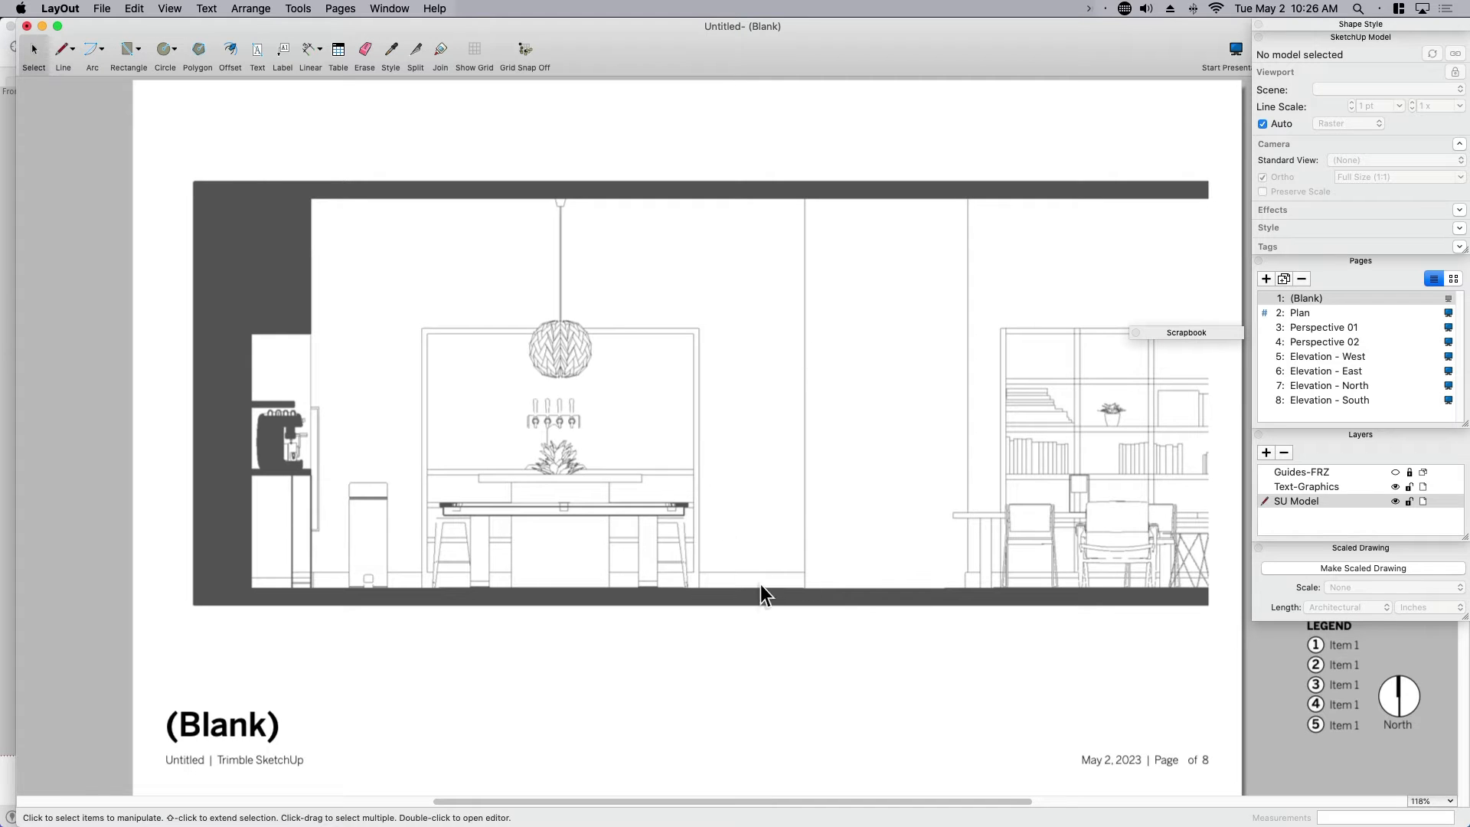
mouse_move(1338, 546)
left_mouse_down()
mouse_move(916, 430)
mouse_move(1343, 549)
left_mouse_up()
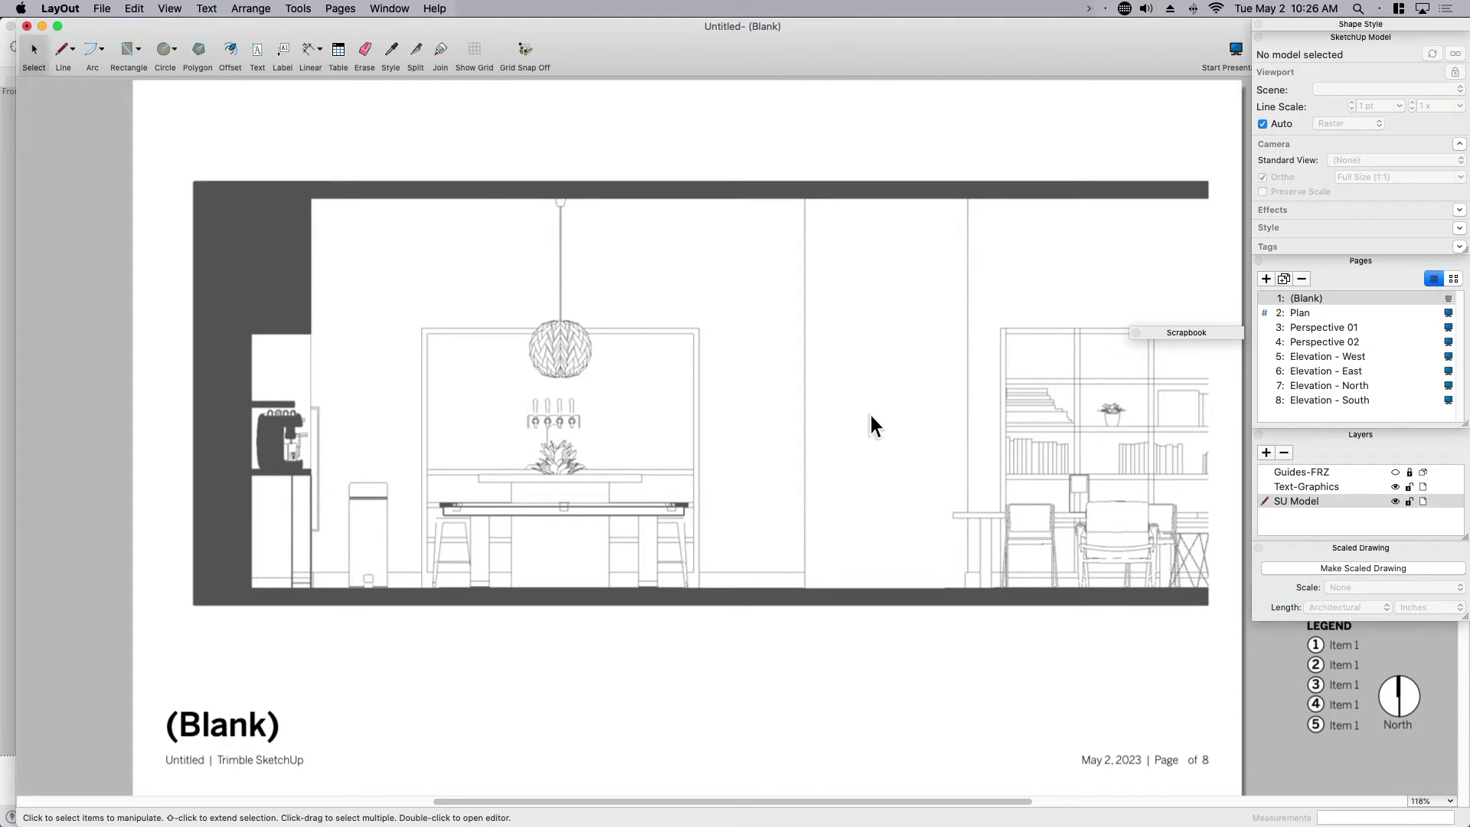
middle_click_drag(870, 416, 856, 415)
Step: Reposition and expand the Scrapbook panel, and switch it to the Arrows collection
left_click_drag(1172, 328, 1100, 262)
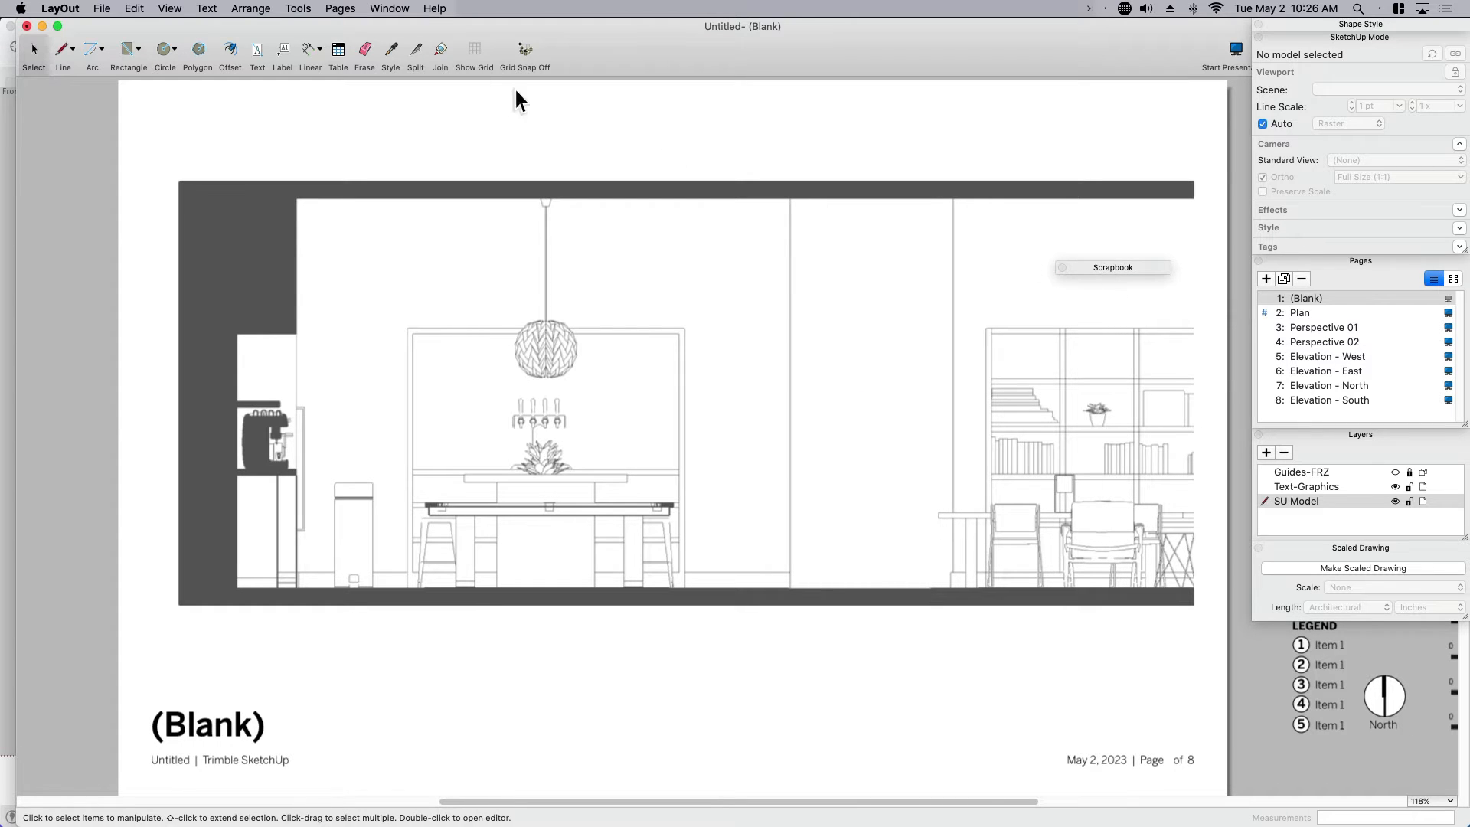
left_click(390, 8)
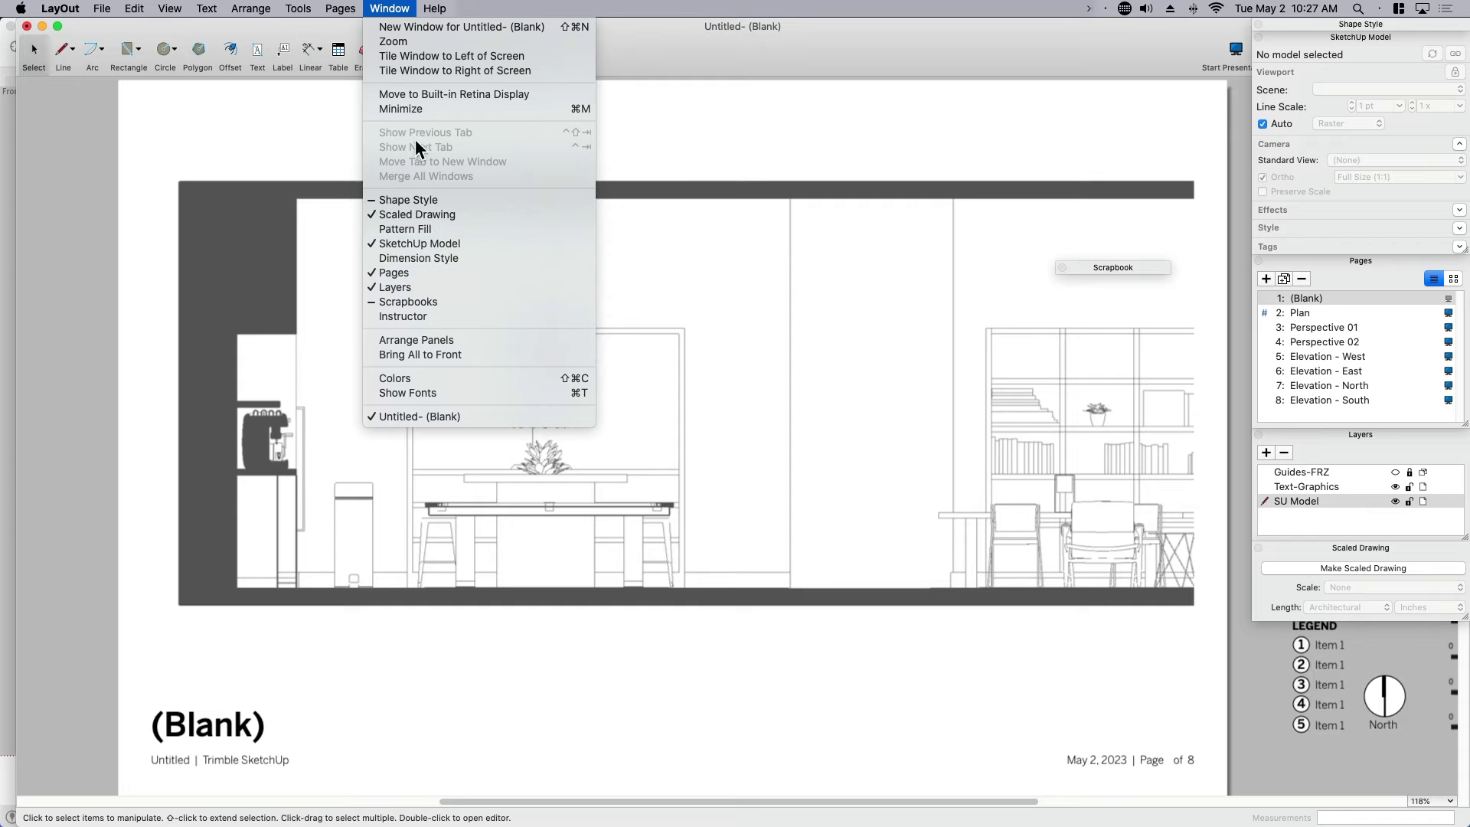
left_click(893, 128)
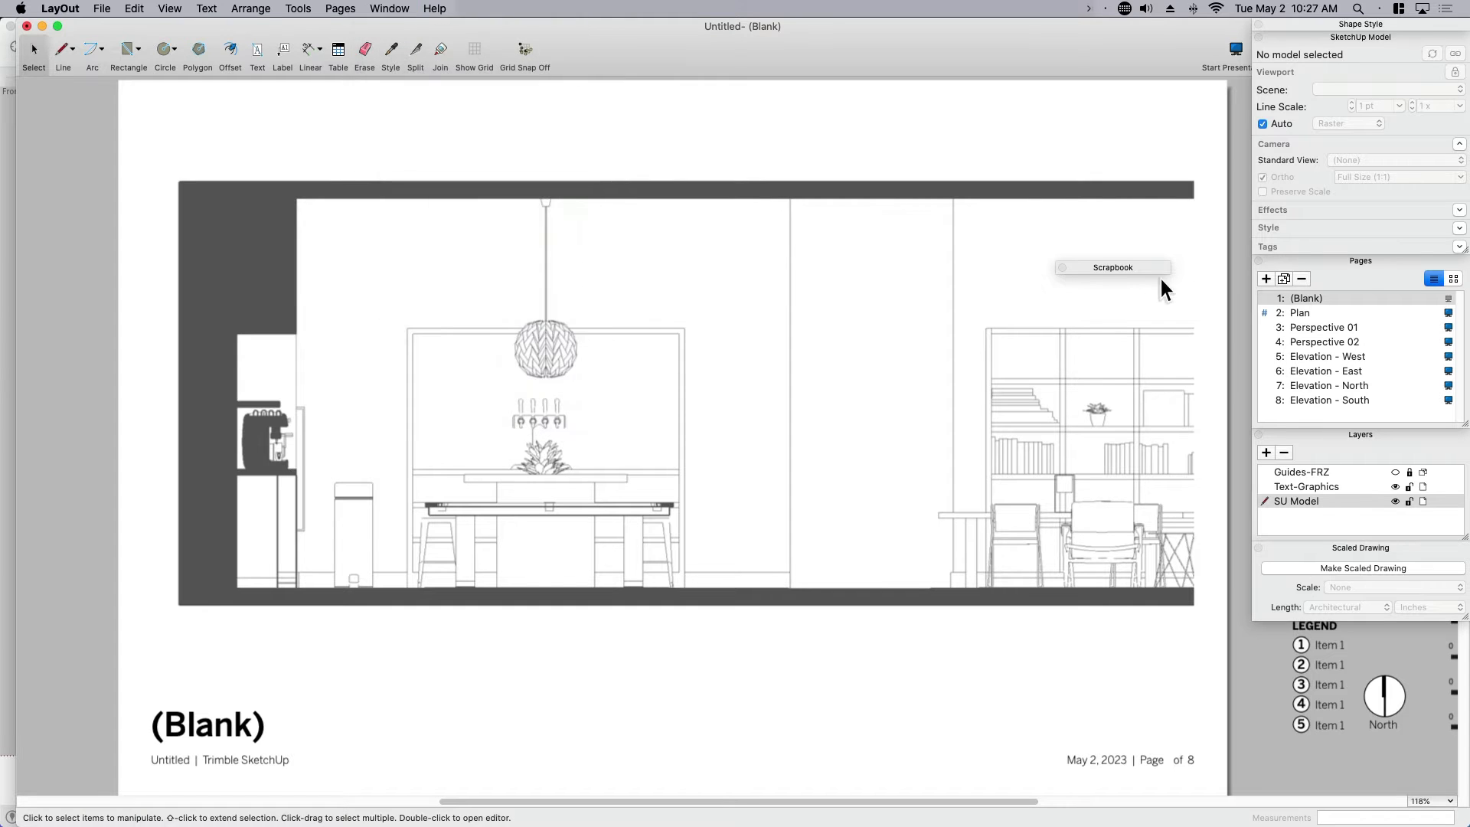
left_click(1118, 267)
left_click(1040, 282)
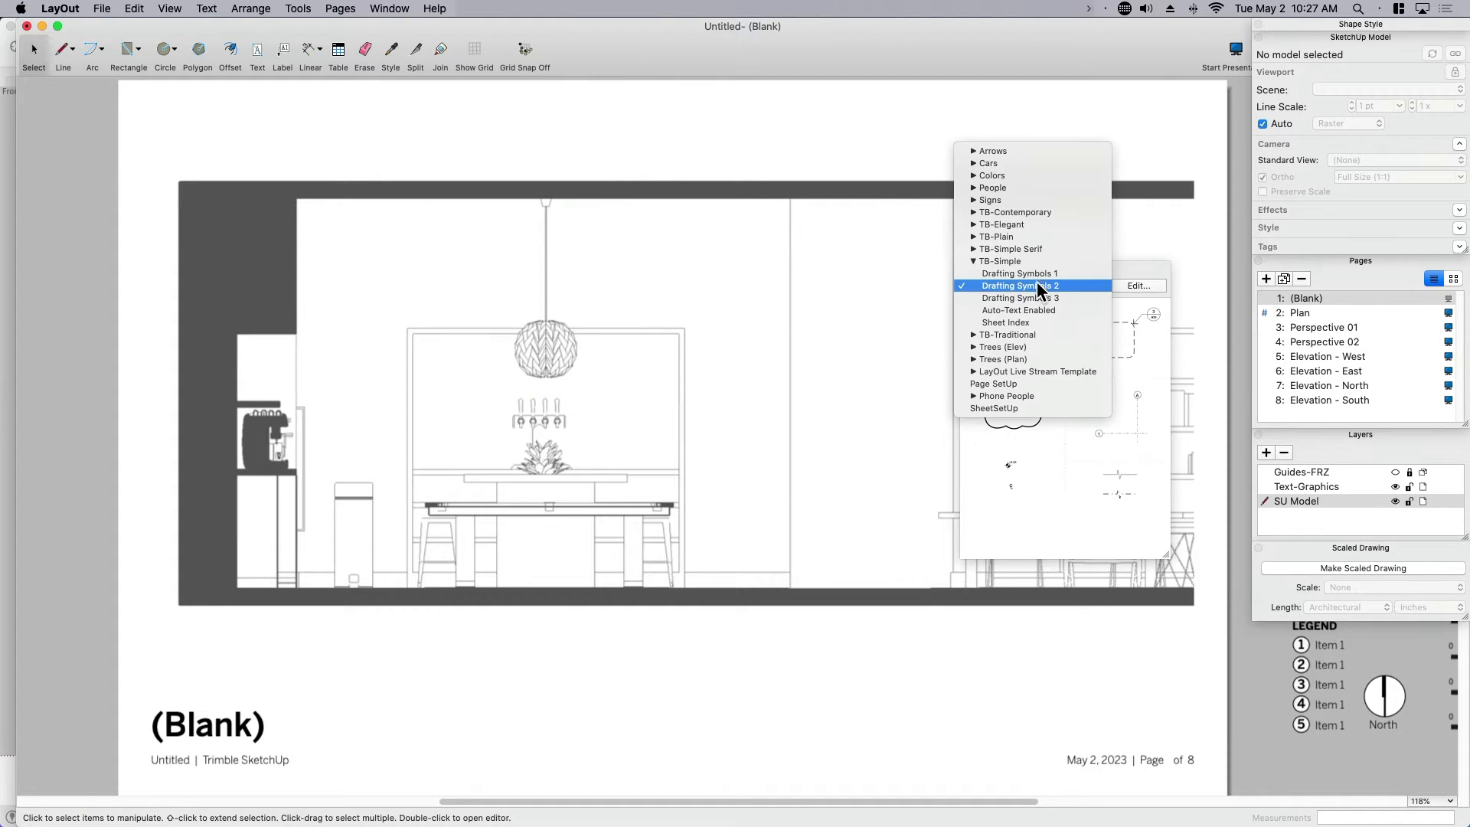
left_click(1027, 150)
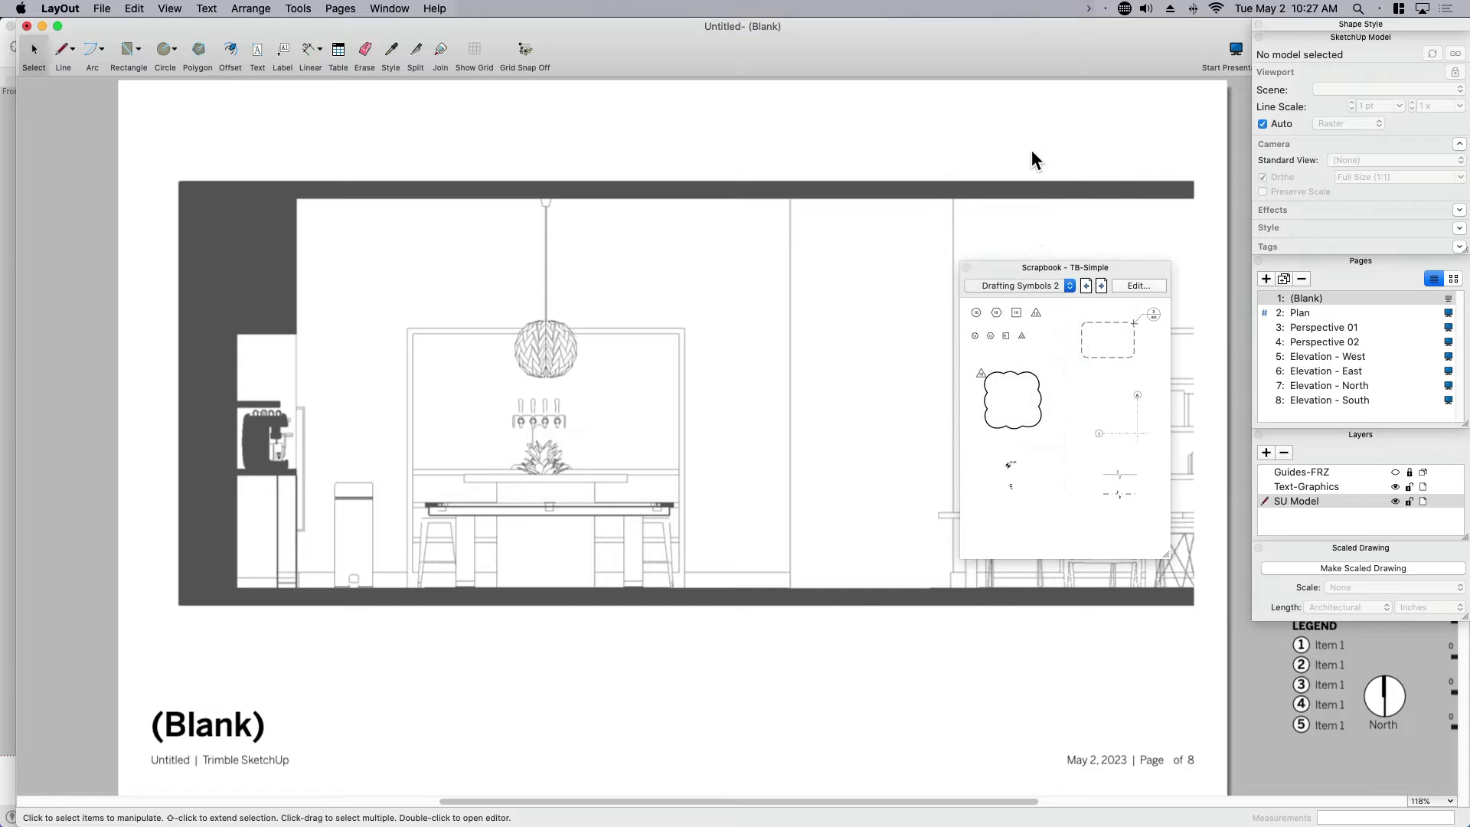
Step: Move the Scrapbook panel higher over the page and enlarge it for bigger symbol previews
left_click(1019, 282)
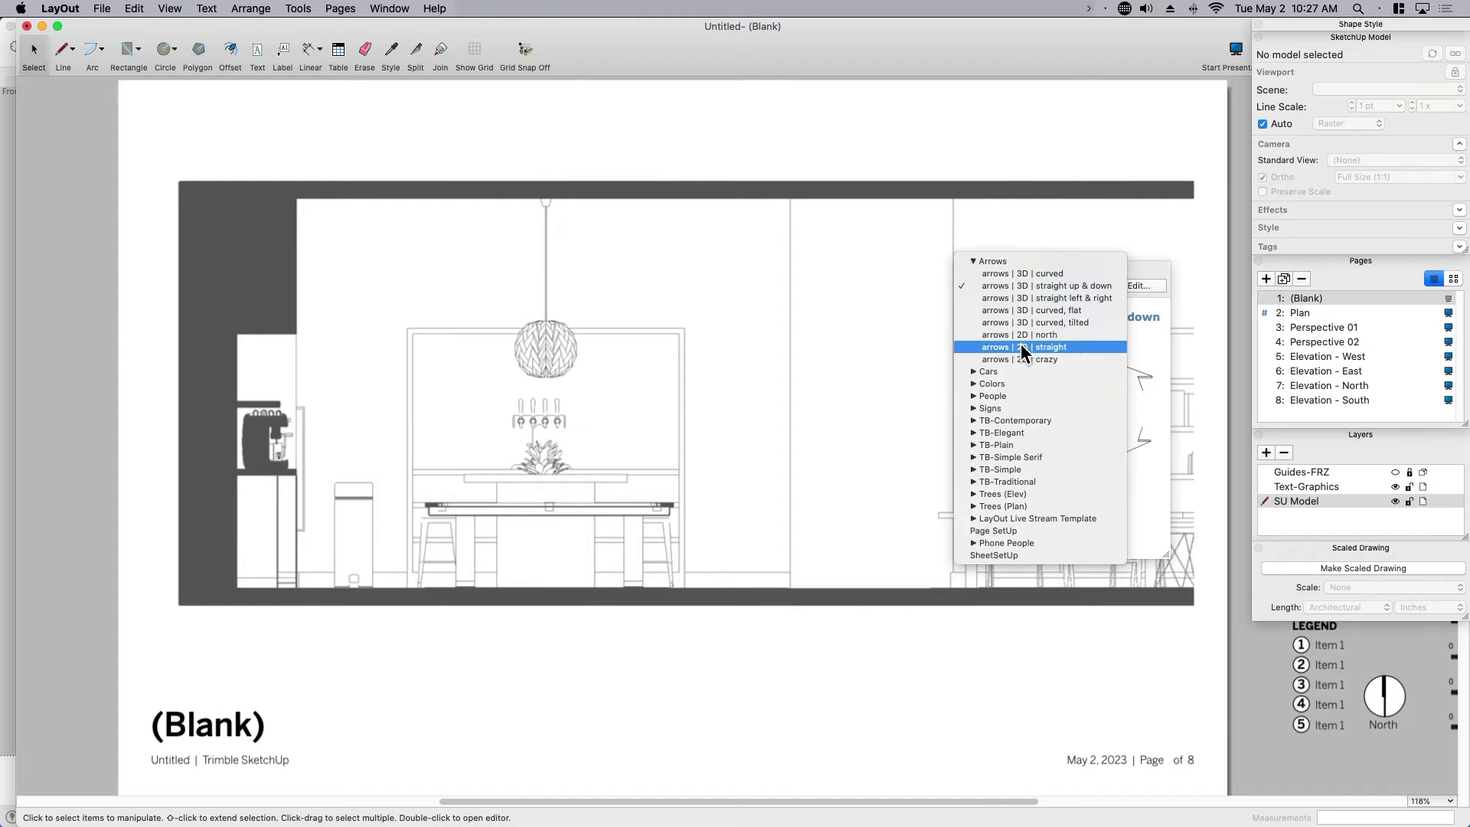
left_click(1163, 273)
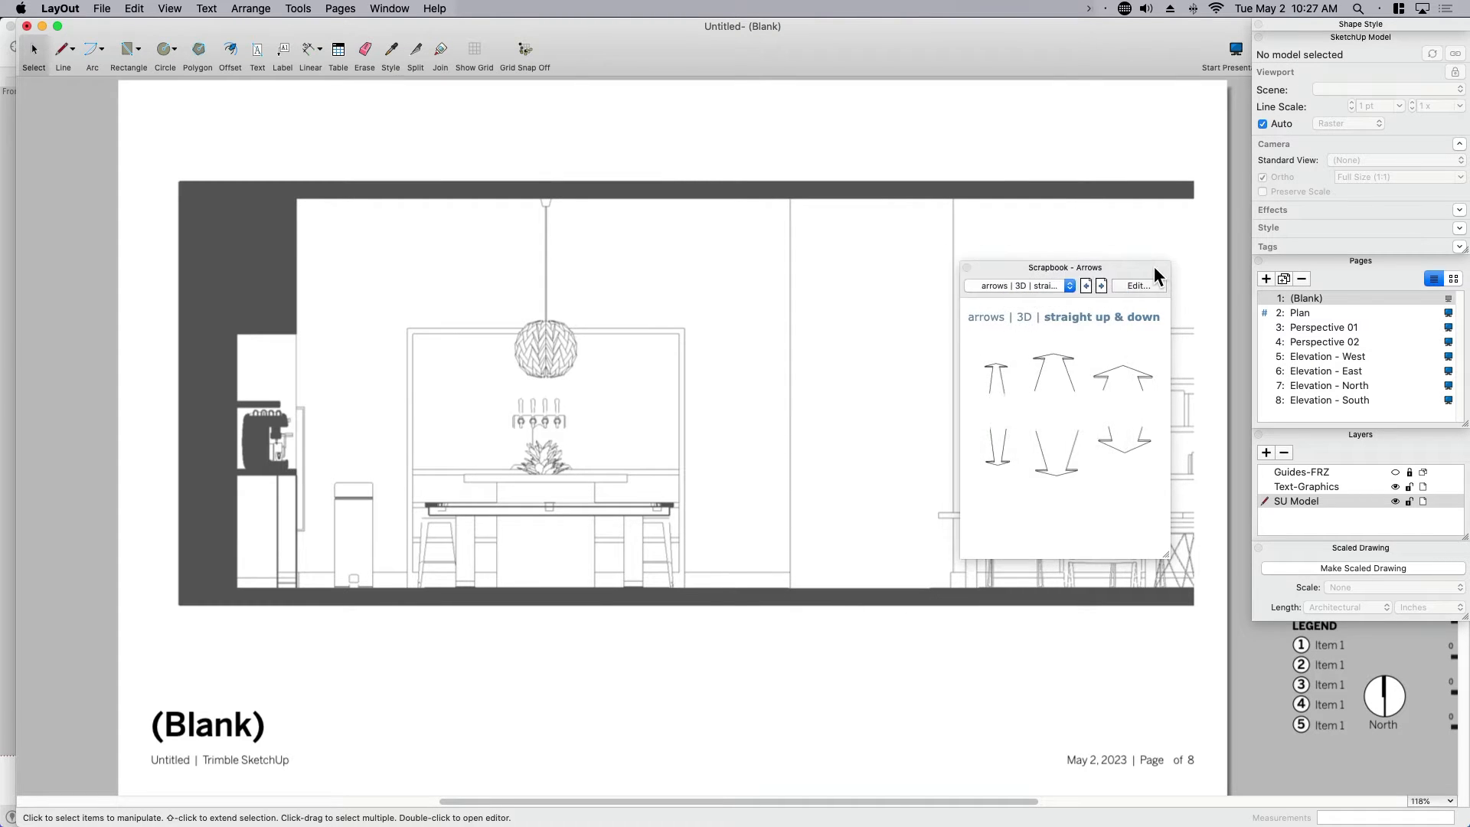
left_click_drag(1154, 265, 1045, 137)
left_click_drag(1047, 426, 1224, 726)
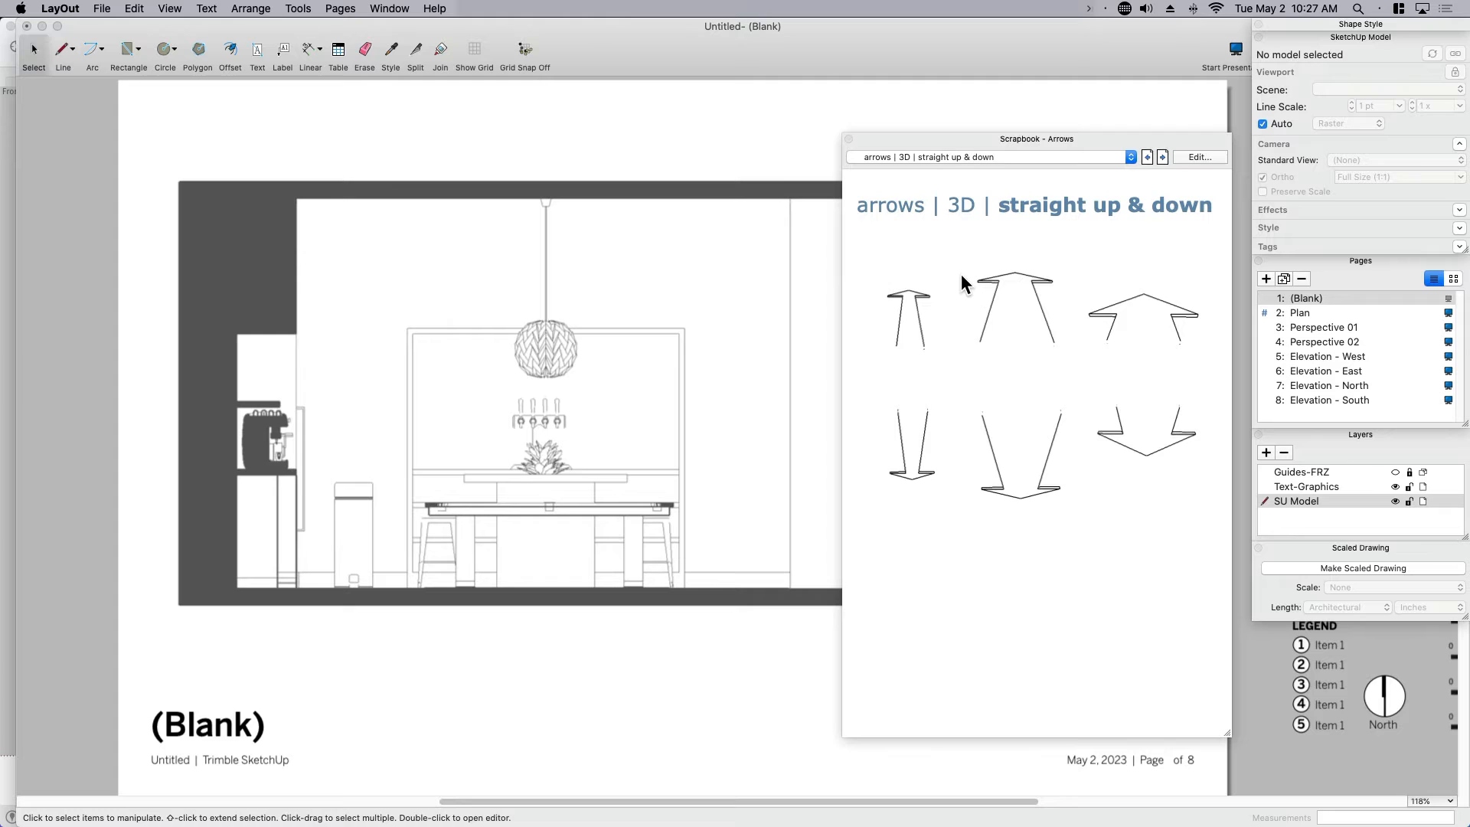
Step: Browse the 3D arrow scrapbook pages, from straight left & right to curved, tilted
left_click(926, 157)
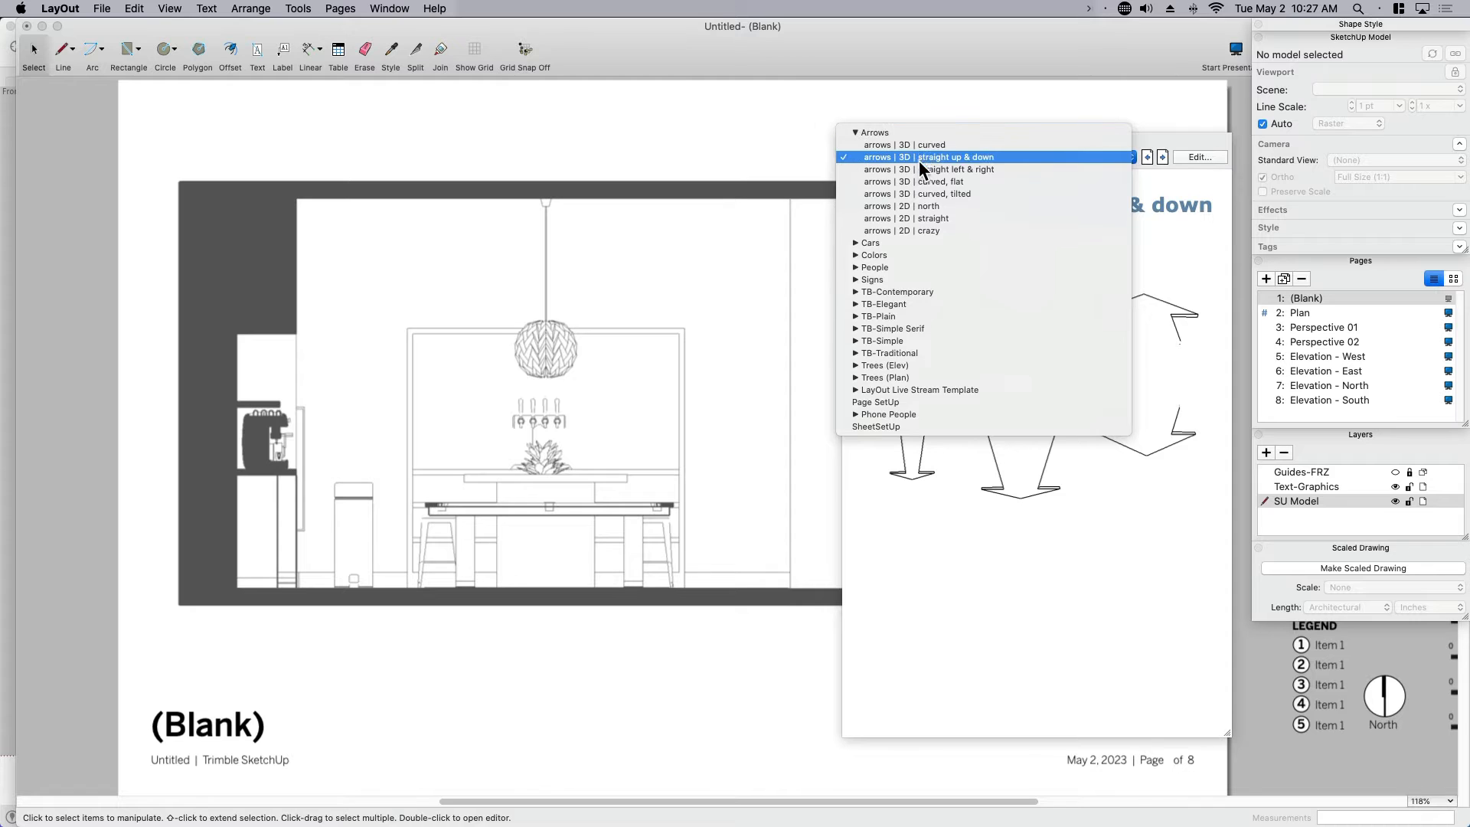
left_click(920, 169)
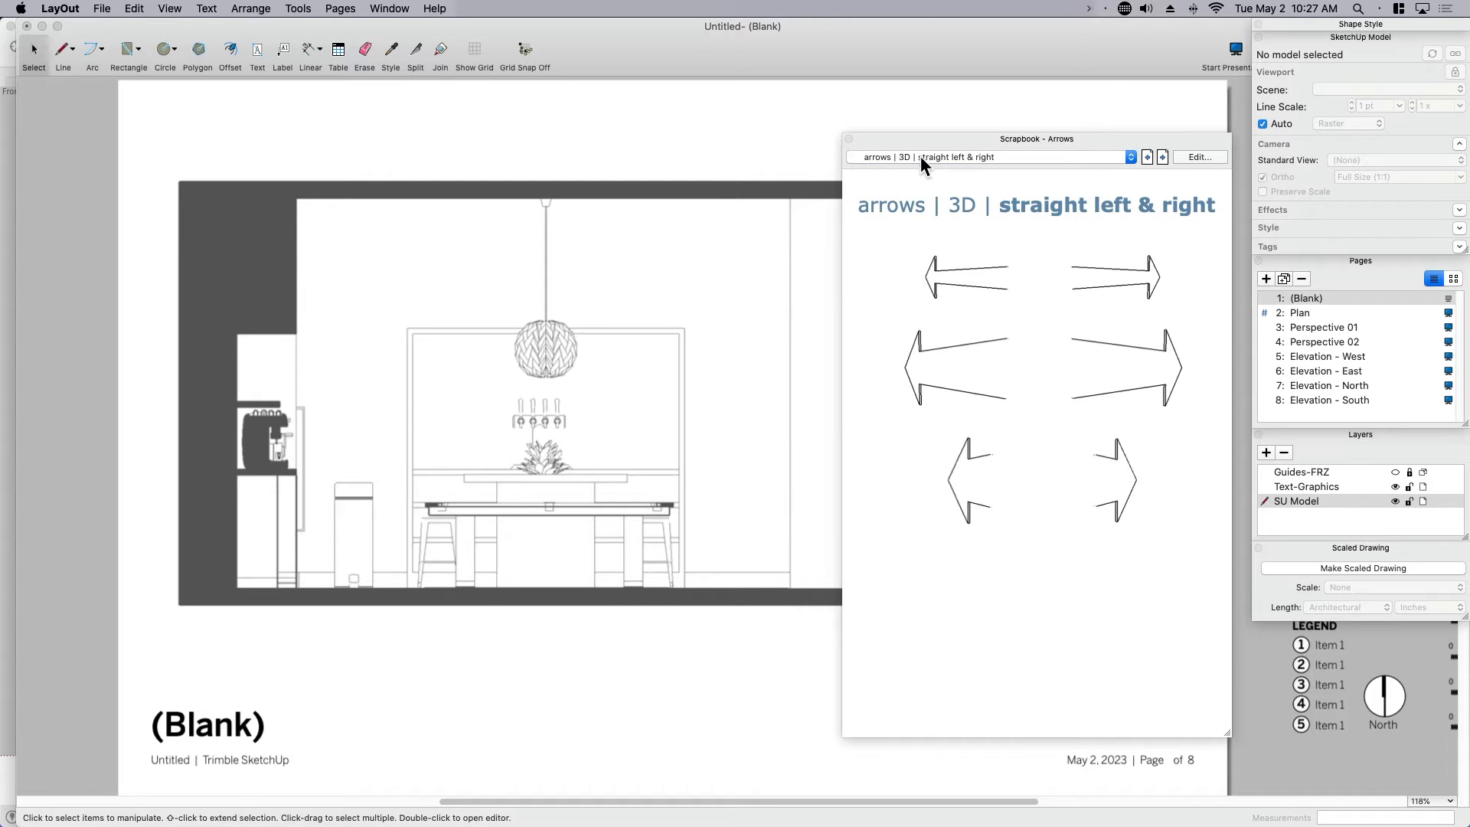
left_click(920, 154)
left_click(919, 182)
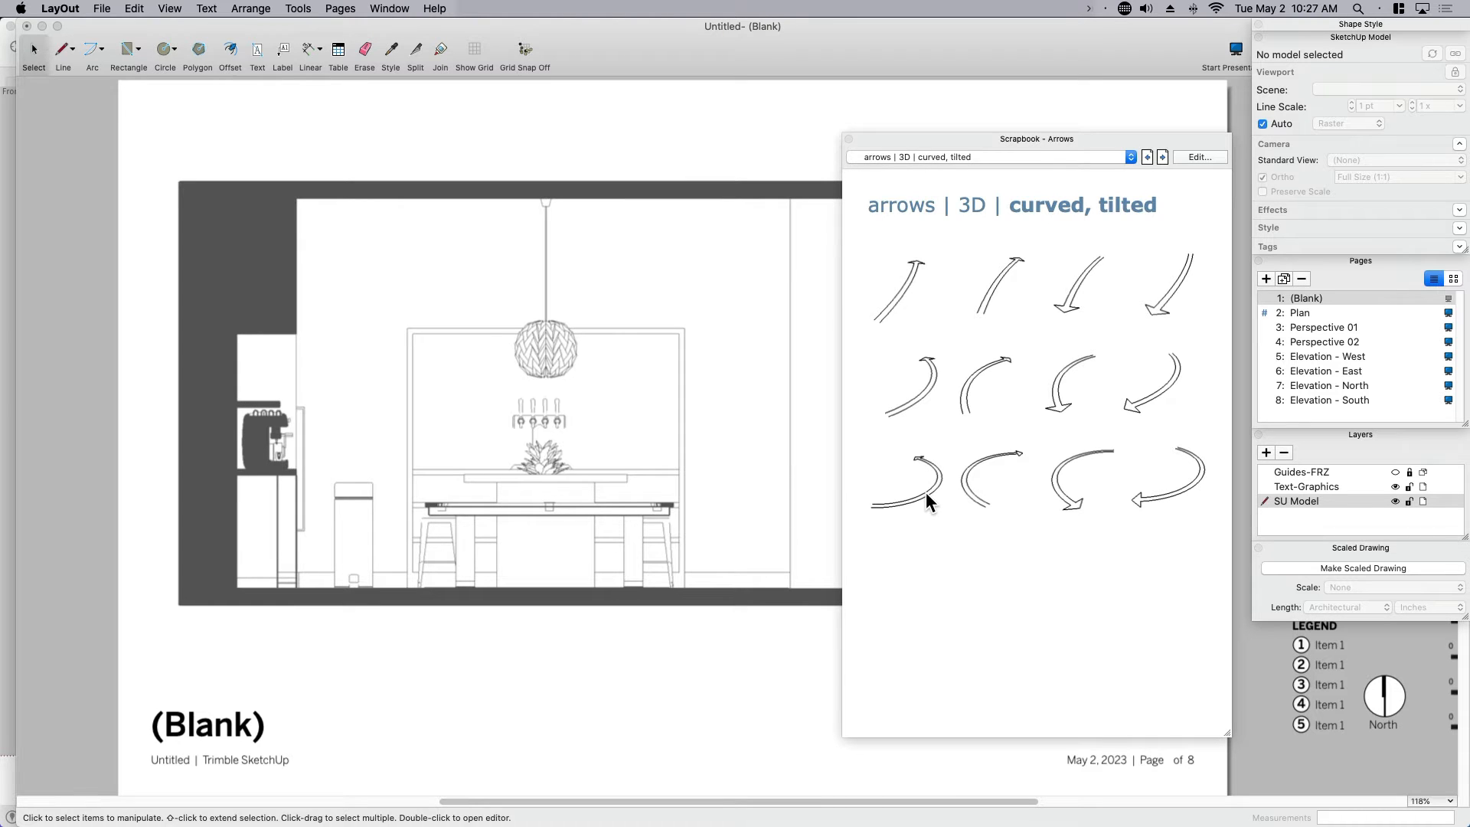
Step: Place two curved, tilted 3D arrows around the pendant lamp, one across its lower part and one at its upper right
left_click_drag(796, 495, 665, 496)
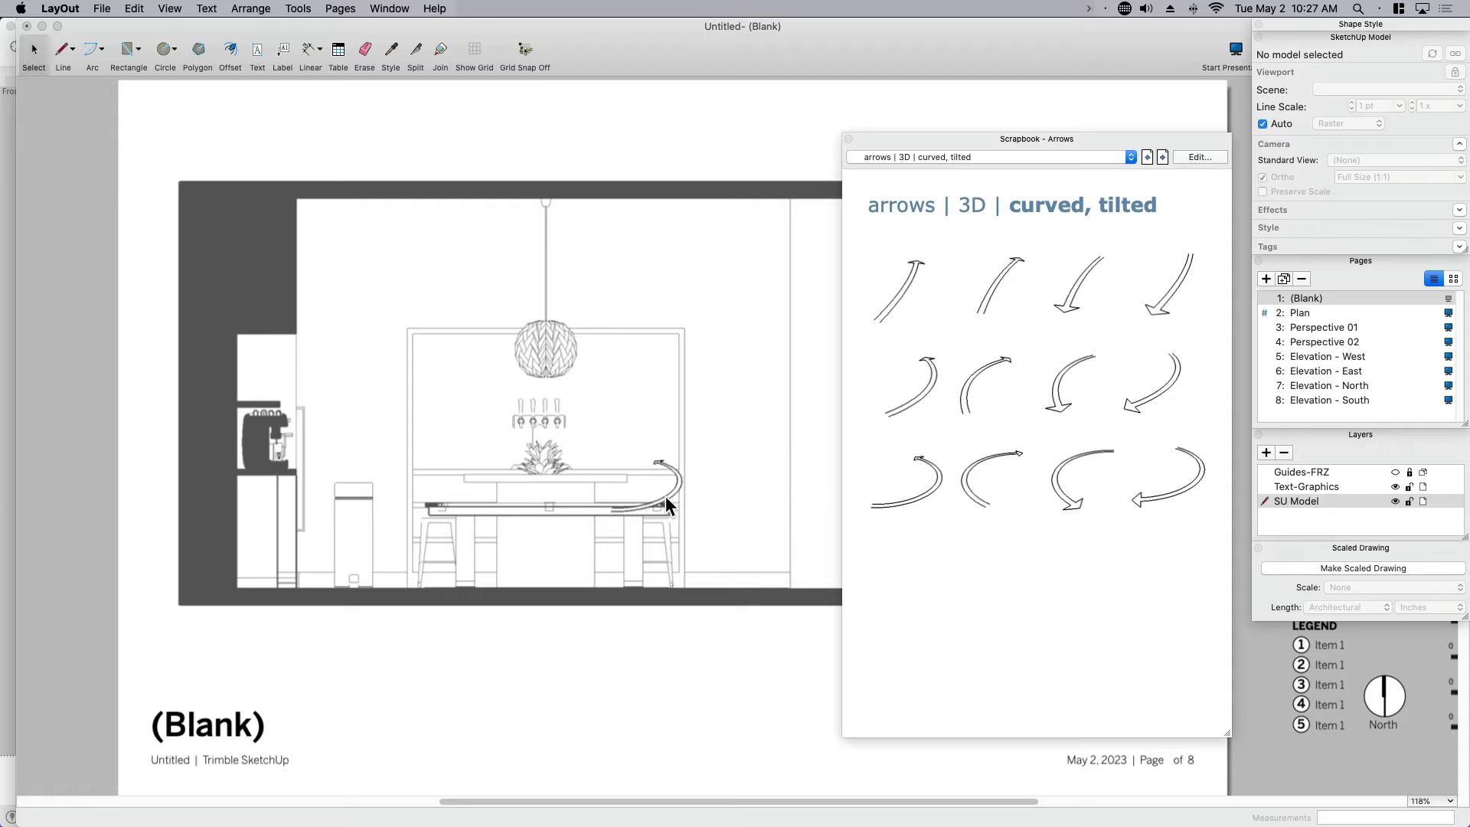
left_click_drag(624, 434, 667, 505)
left_click_drag(585, 564, 564, 398)
left_click(537, 382)
left_click(550, 383)
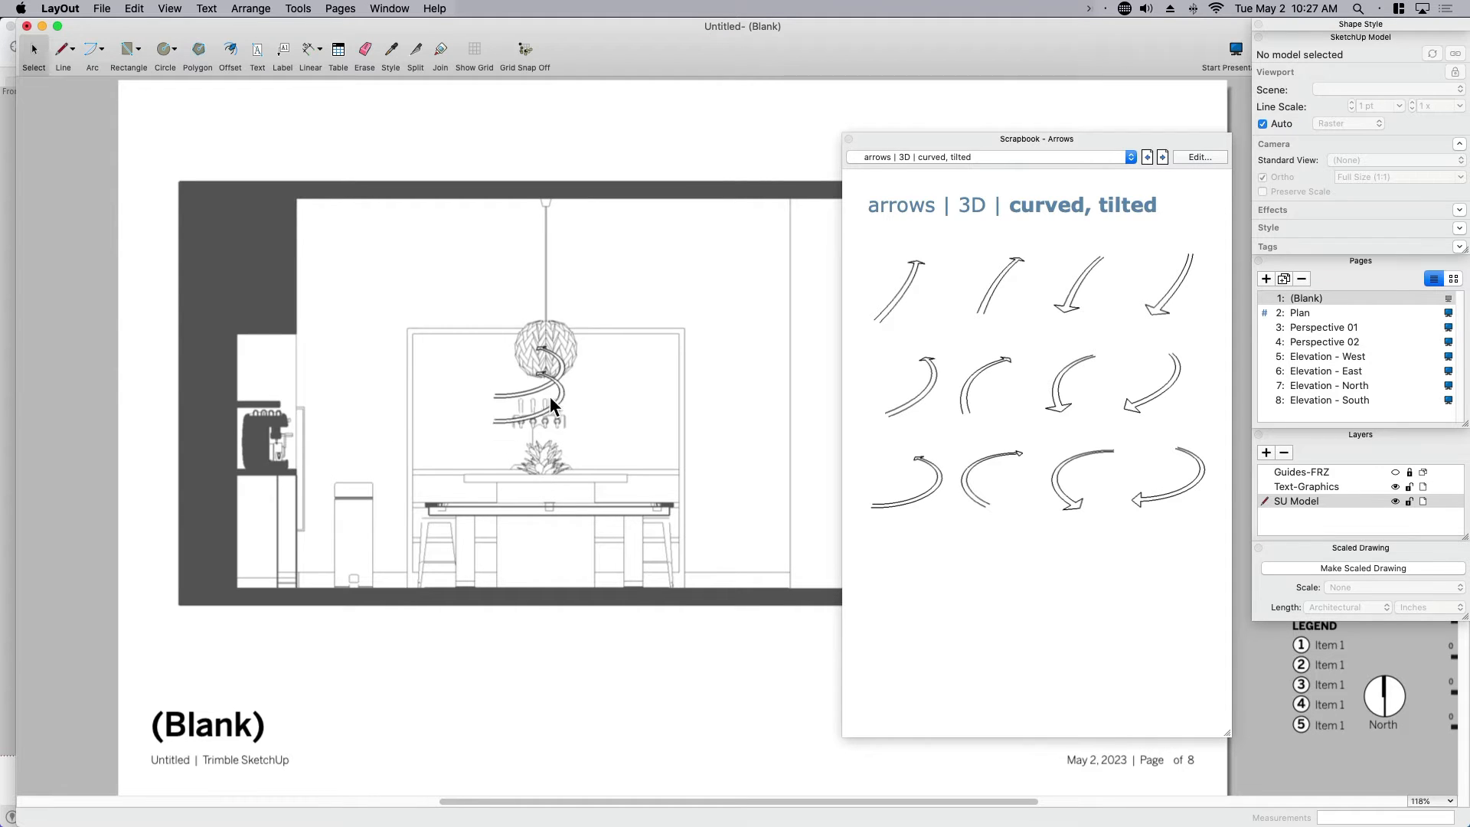
key("Escape")
left_click(524, 395)
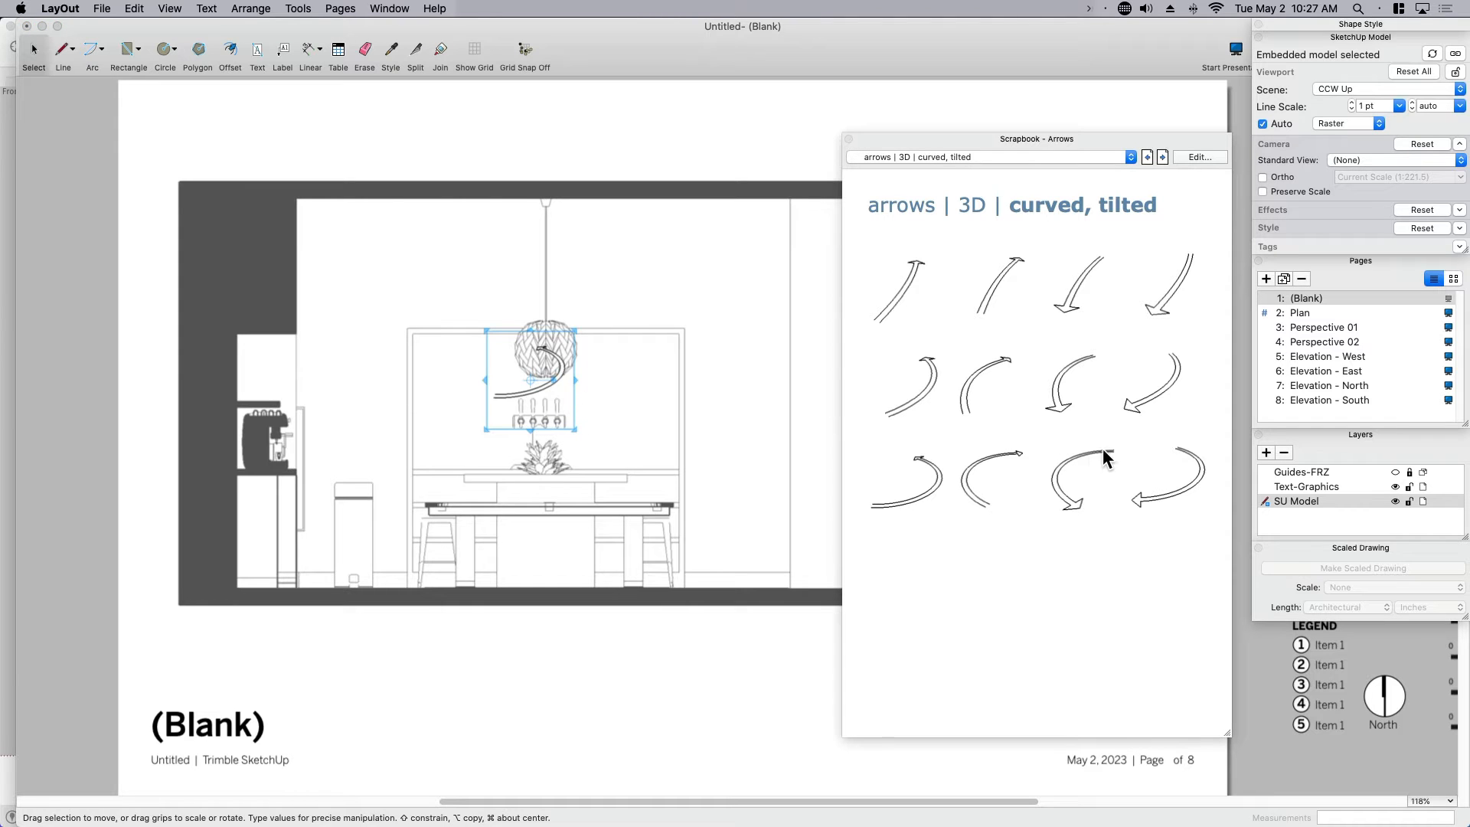
left_click(1051, 484)
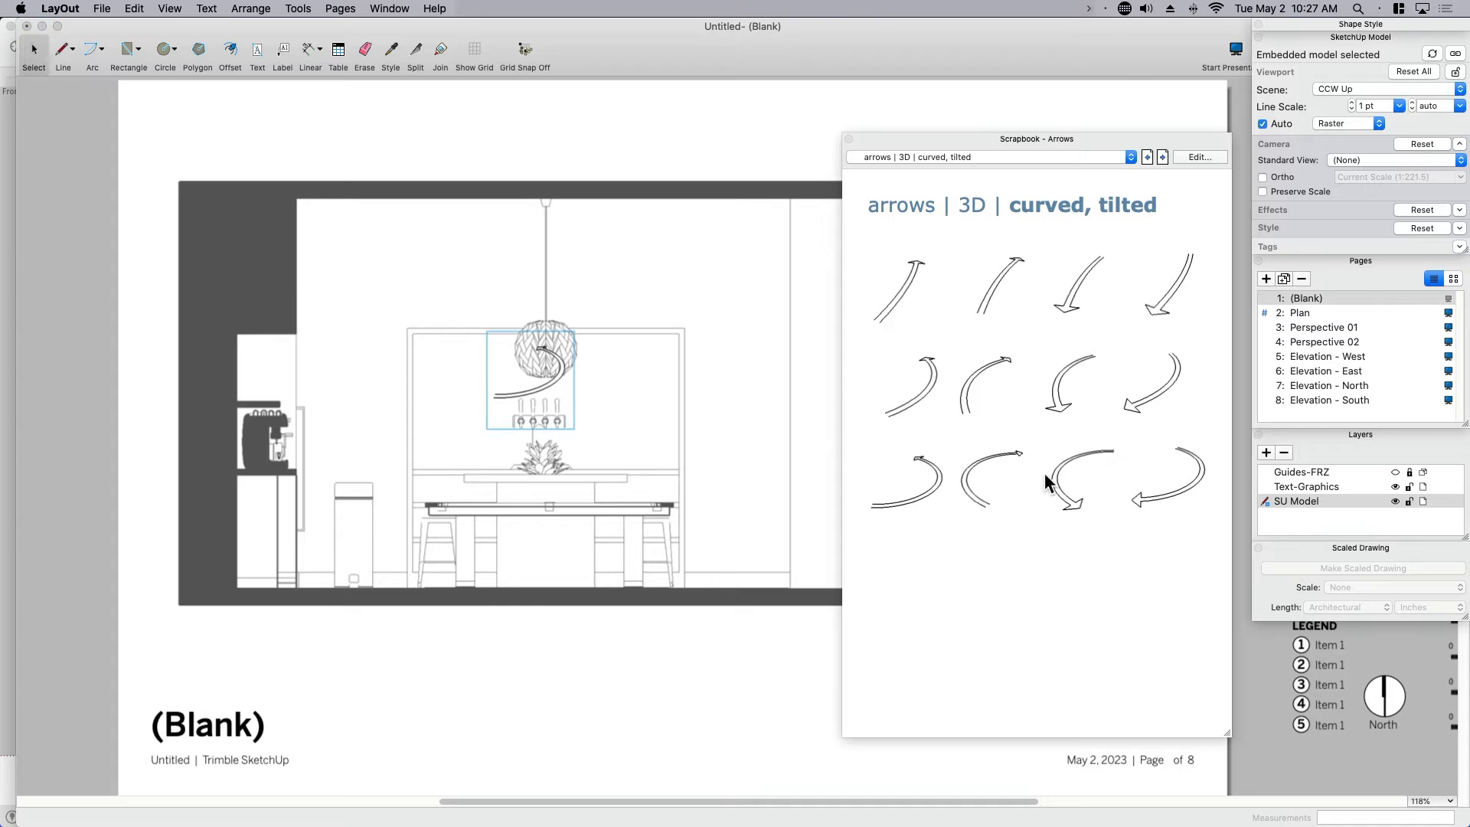
left_click_drag(1046, 475, 587, 330)
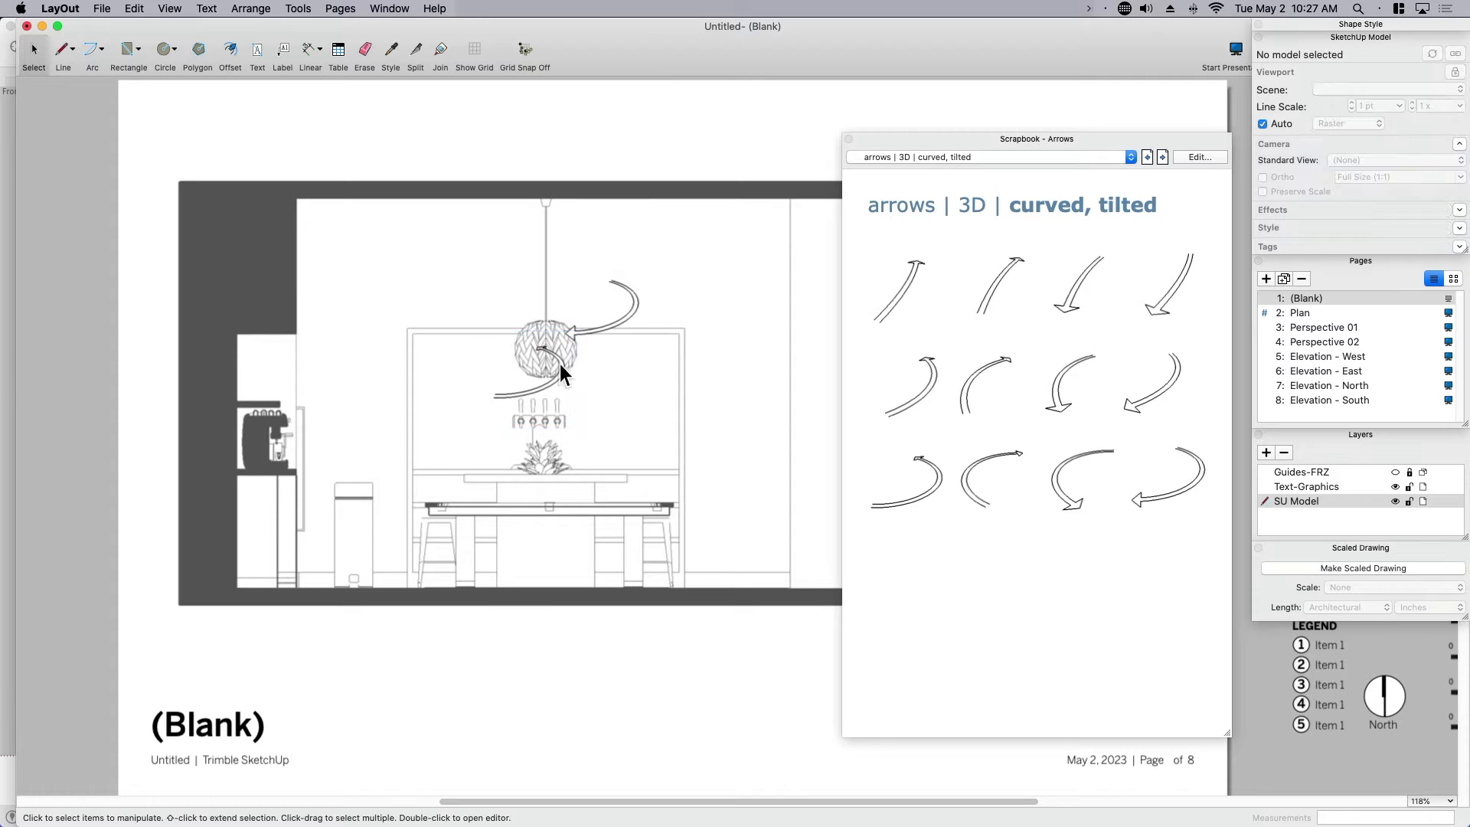
Step: Delete both curved arrows from around the pendant lamp
left_click(542, 386)
key("Delete")
left_click(637, 295)
key("Delete")
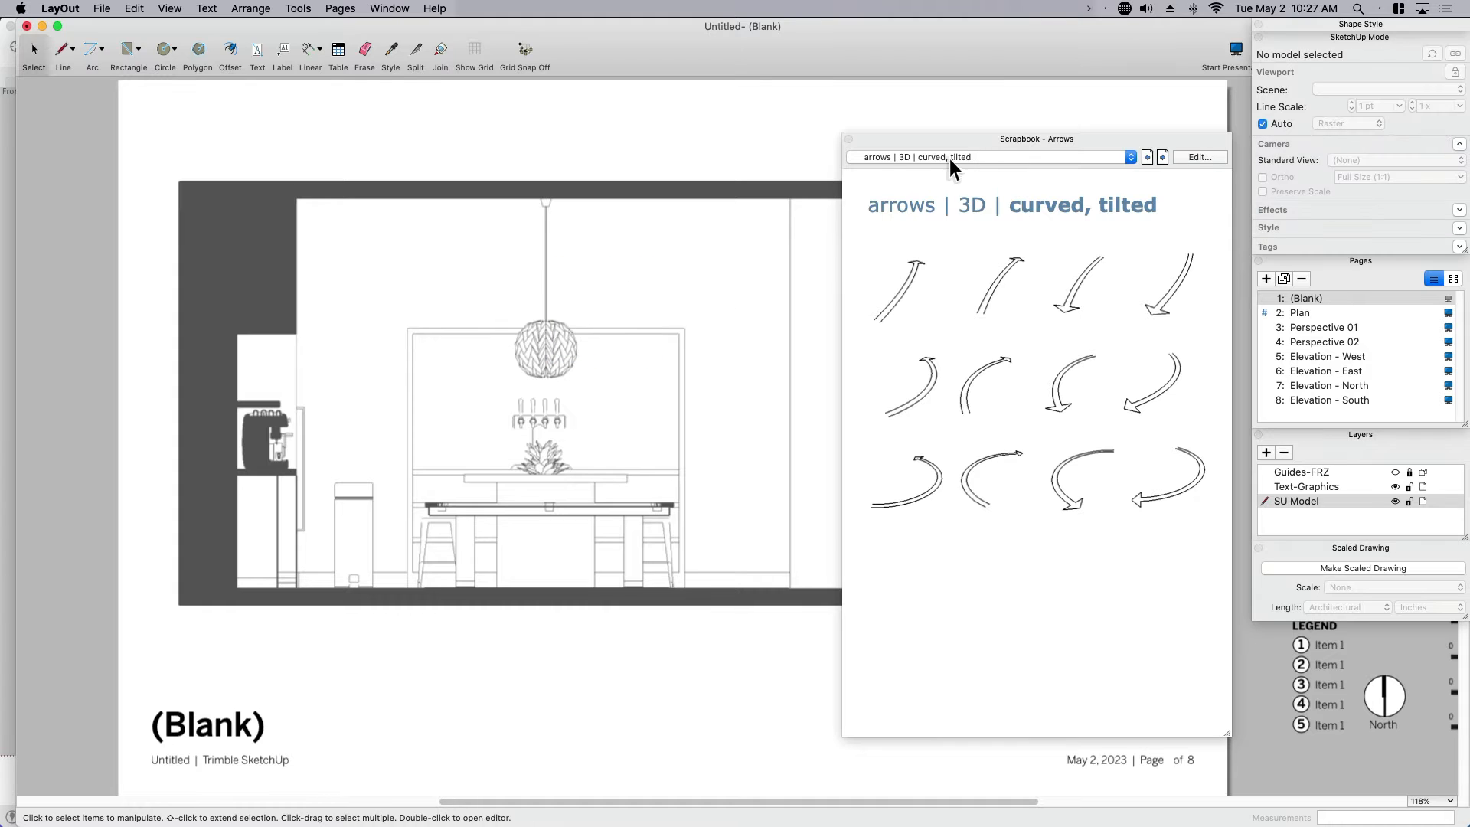
Step: View the Cars scrapbook collection and its scaled hybrid car symbols
left_click(940, 157)
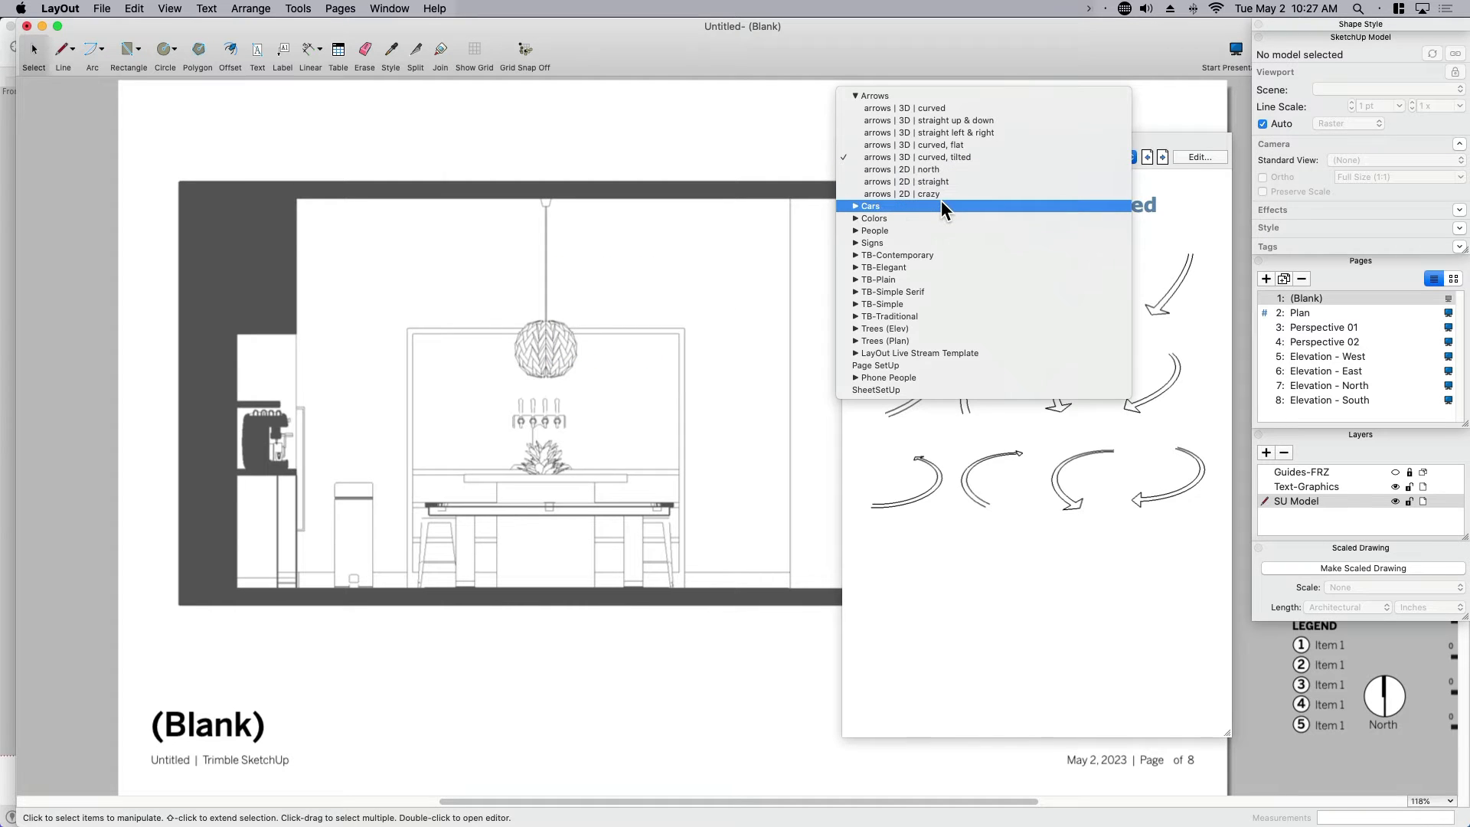
mouse_move(939, 205)
left_click(857, 204)
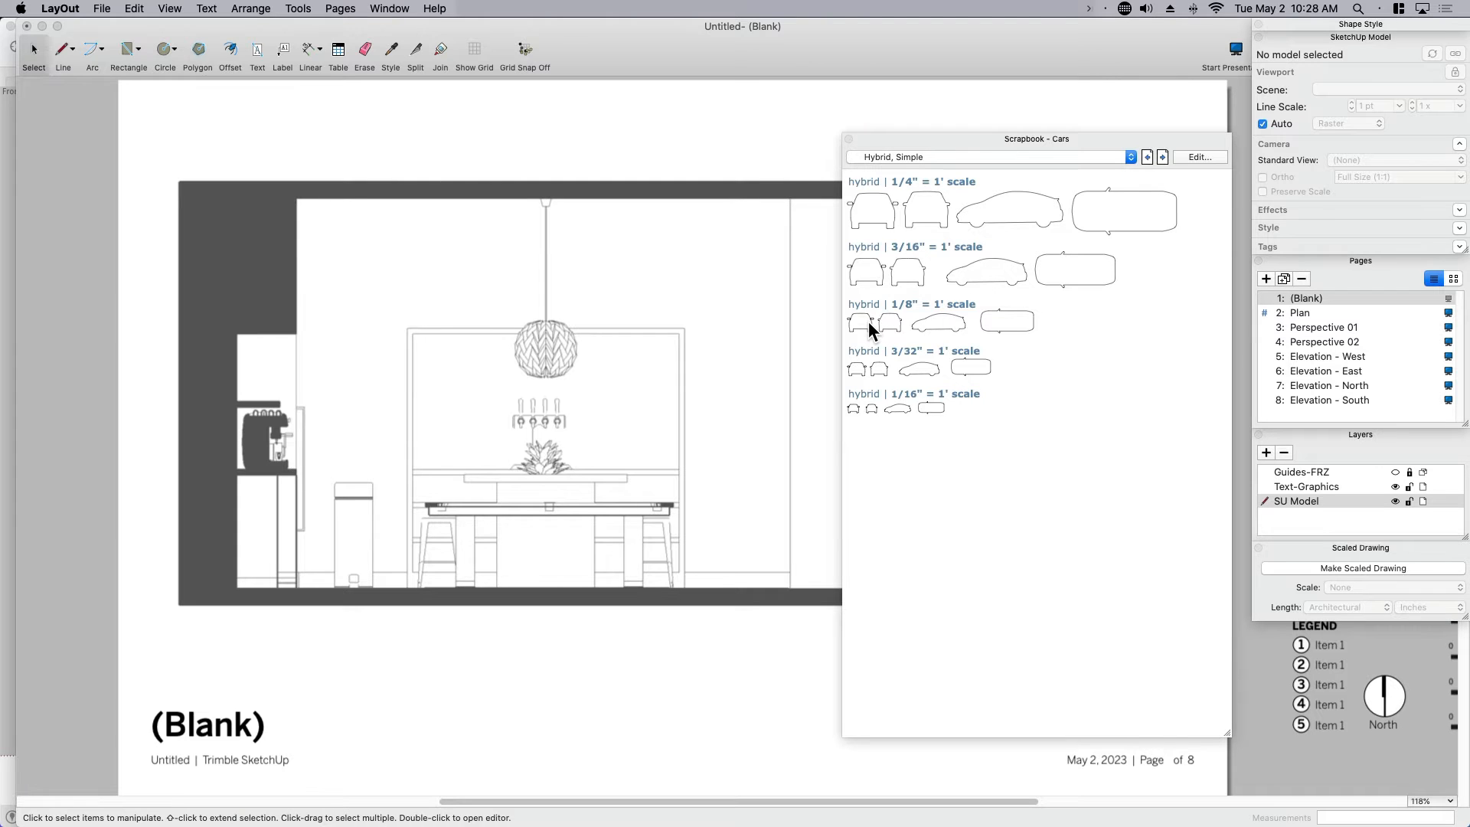
Step: Show the People scrapbook's 1/2" = 1' (Translucent) figures, matching the scale of the elevation viewport
left_click(899, 158)
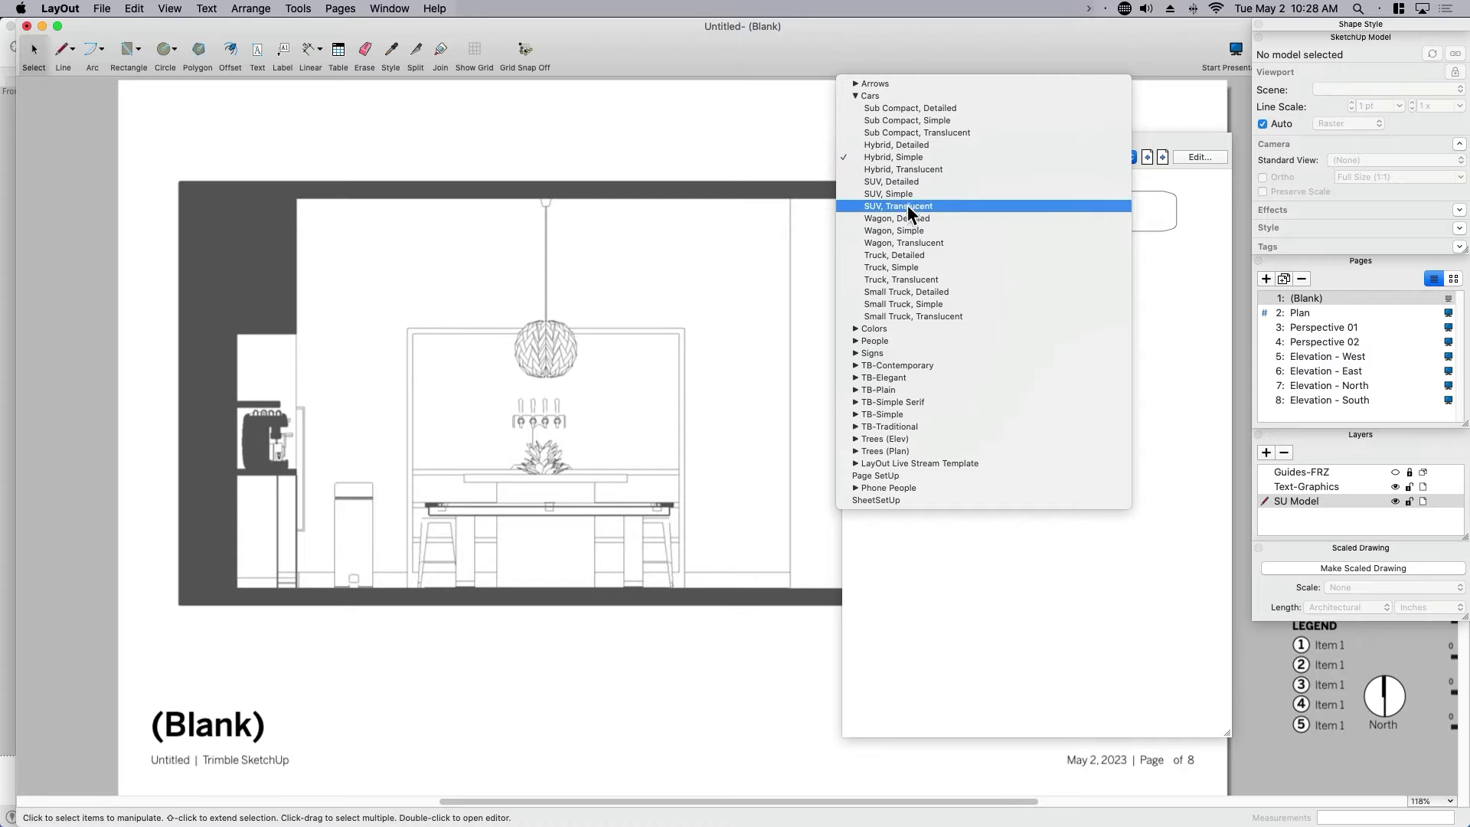
left_click(876, 340)
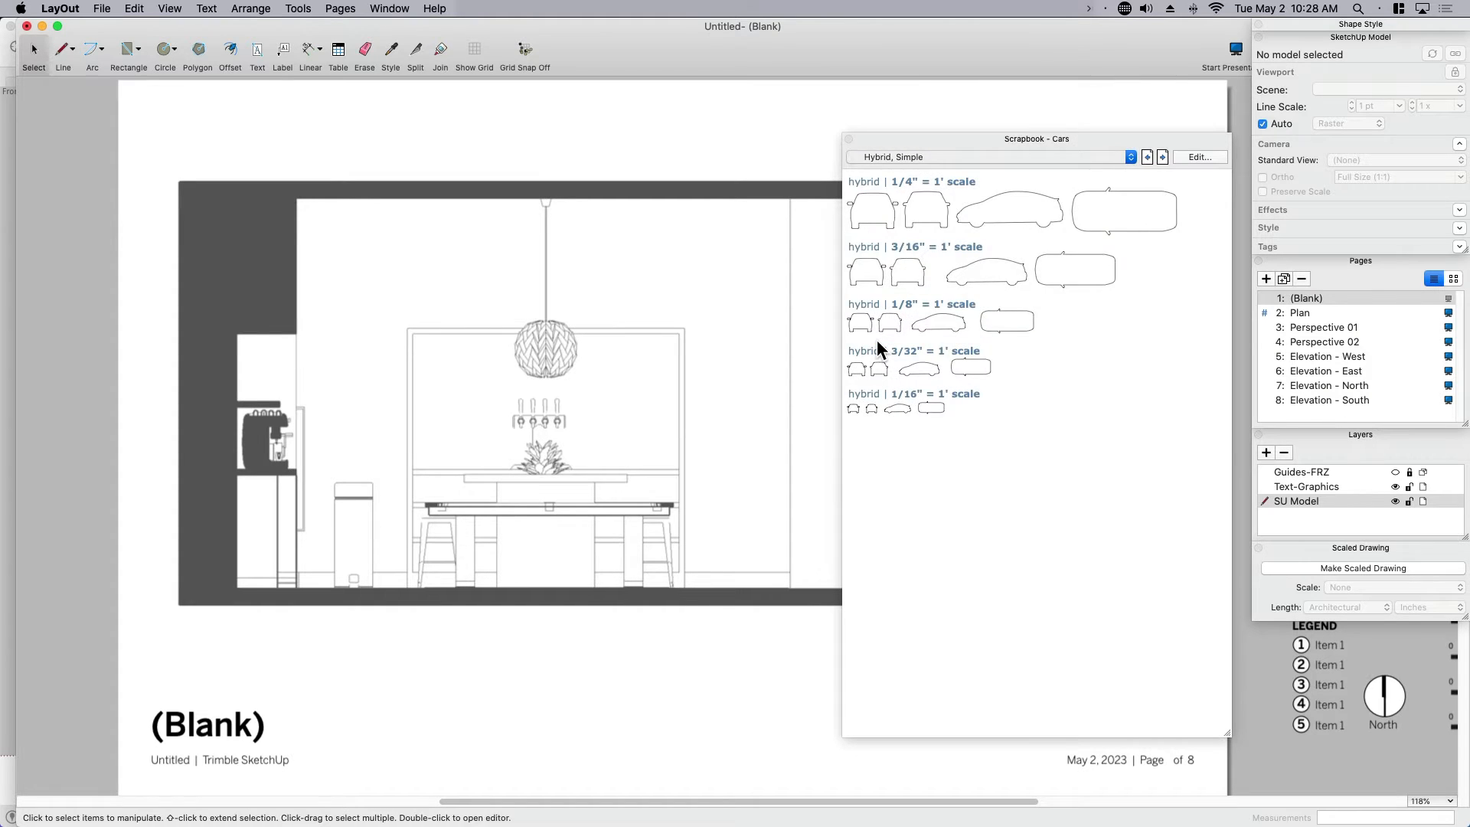
left_click(710, 440)
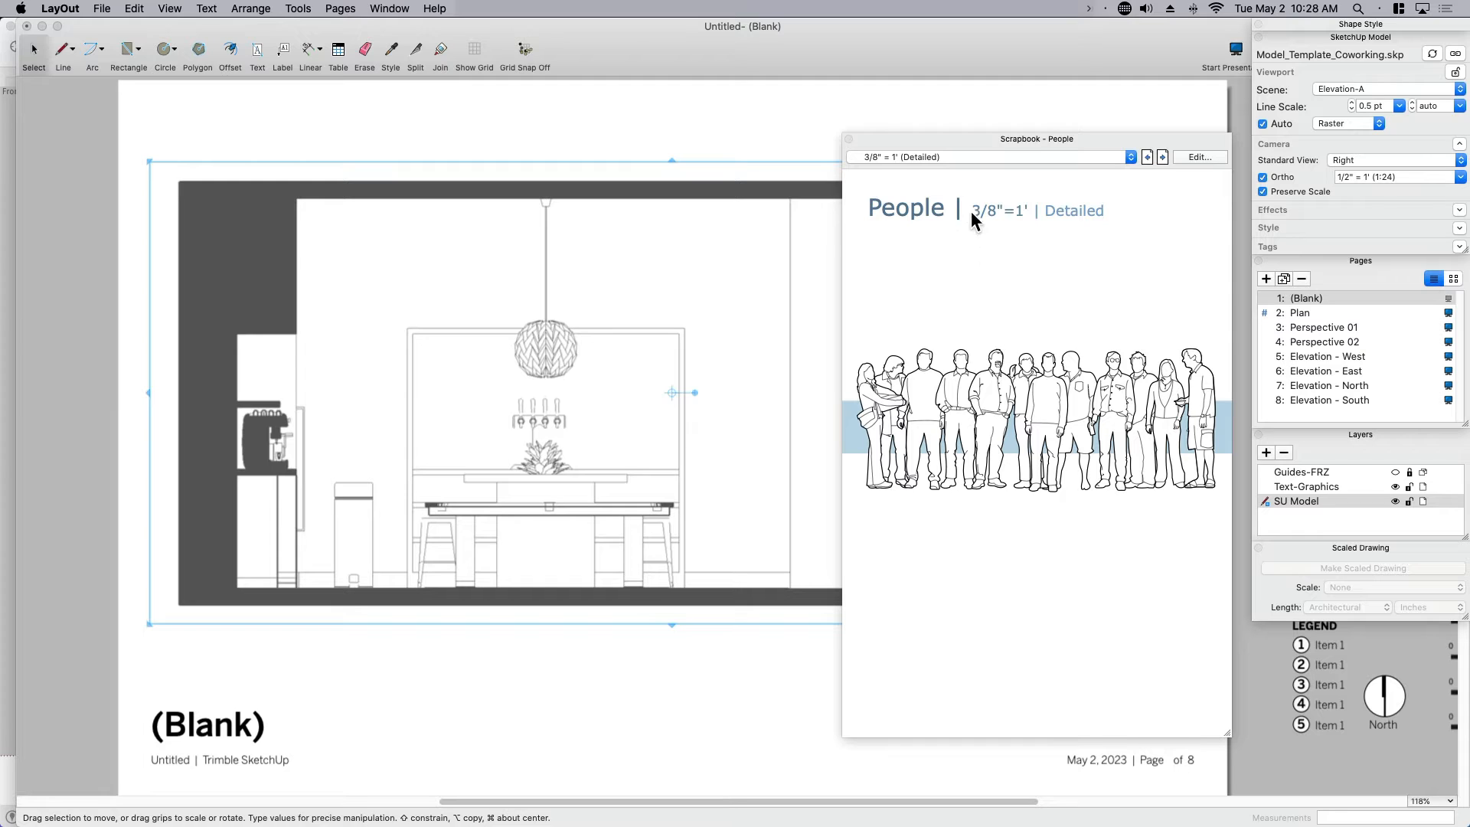
left_click(942, 158)
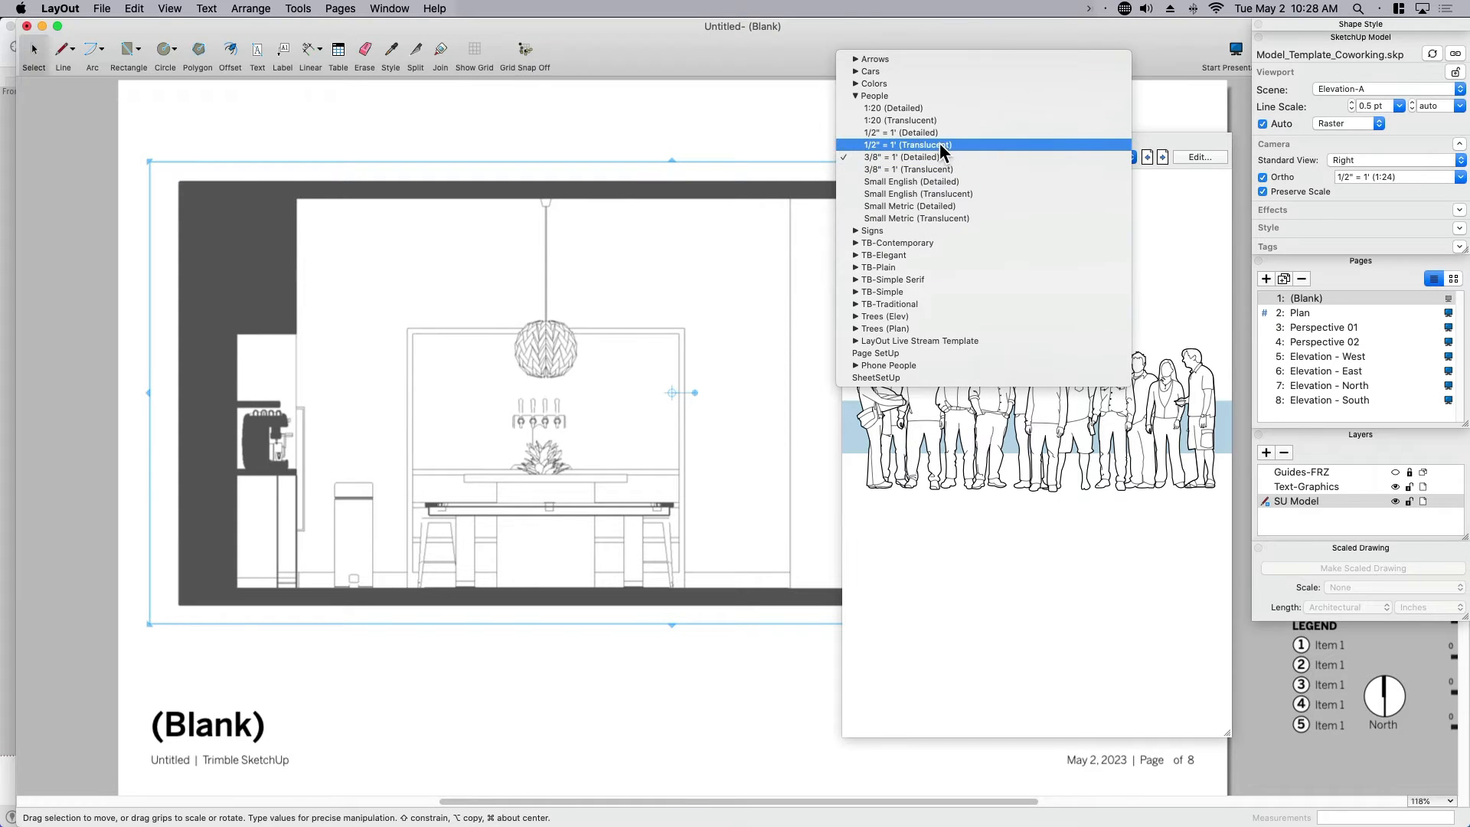
left_click(940, 146)
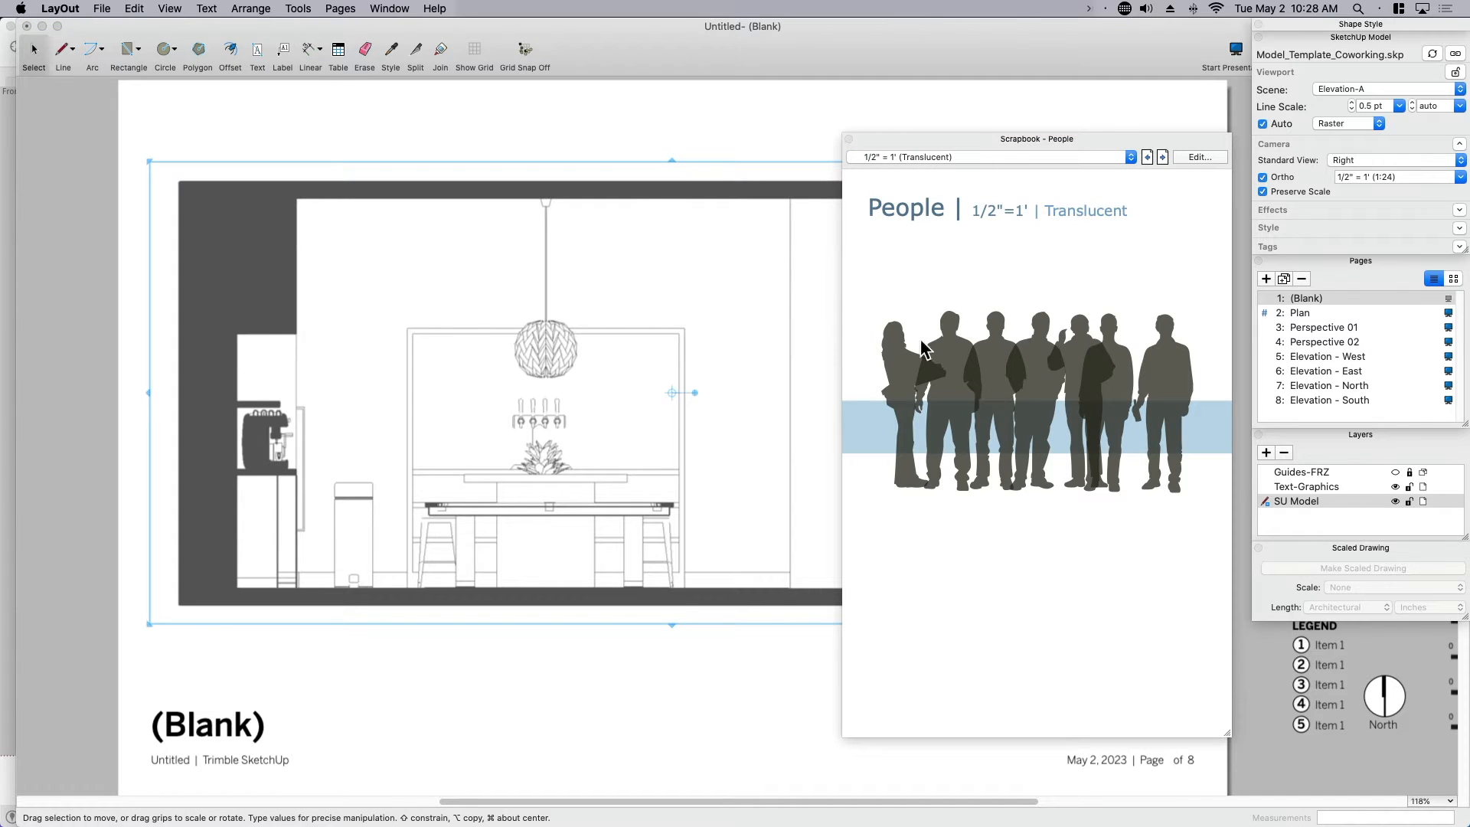
Step: Place the translucent standing man from the scrapbook beside the trash bin in the elevation, and delete the extra copy
left_click_drag(1164, 373, 743, 671)
key("Escape")
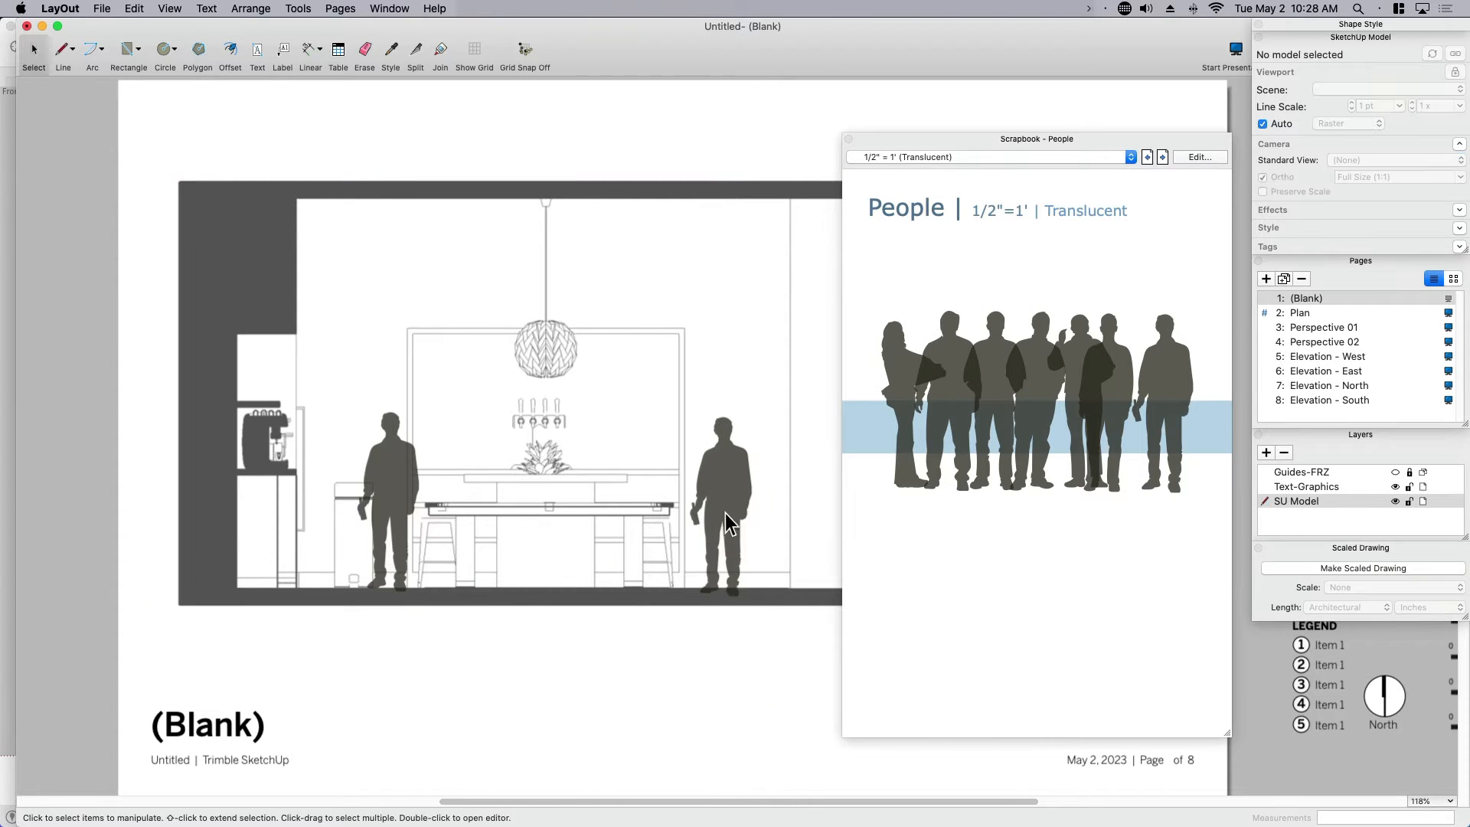
left_click(728, 490)
key("Delete")
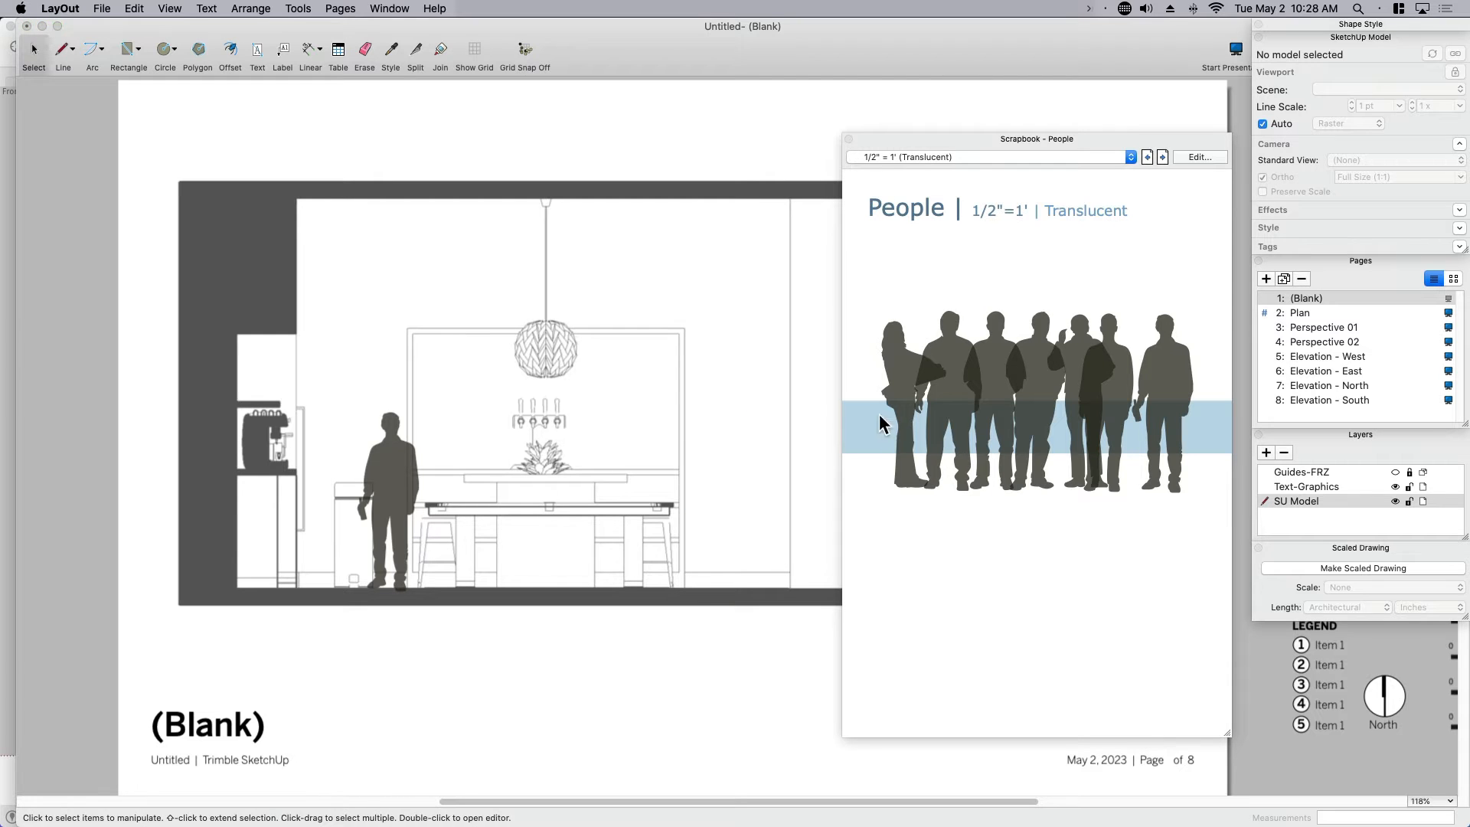
Step: Try the translucent woman figure at the right end of the table in the elevation, and delete it again
left_click_drag(890, 392, 683, 490)
left_click(685, 491)
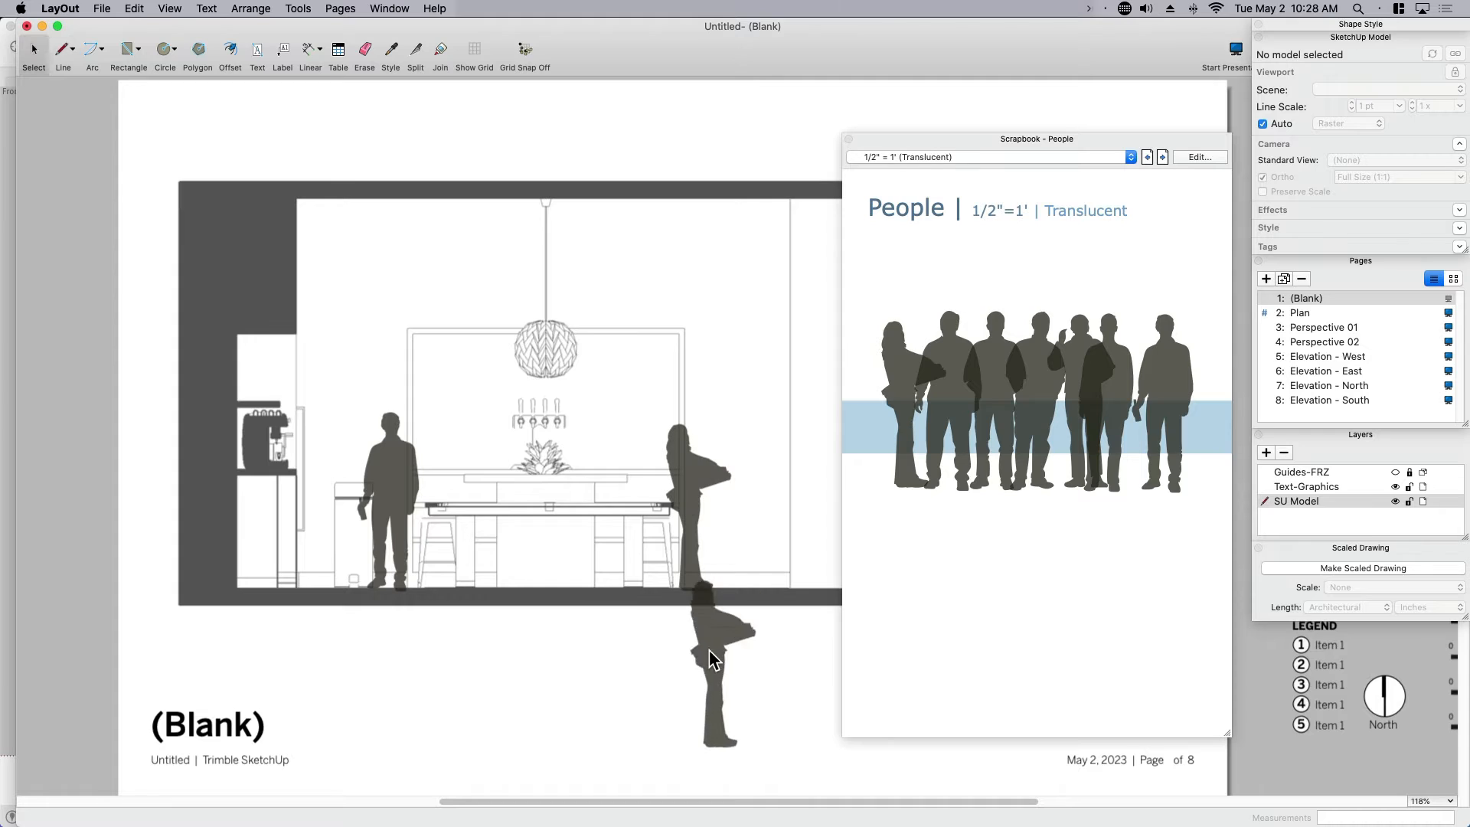
key("Escape")
left_click(706, 502)
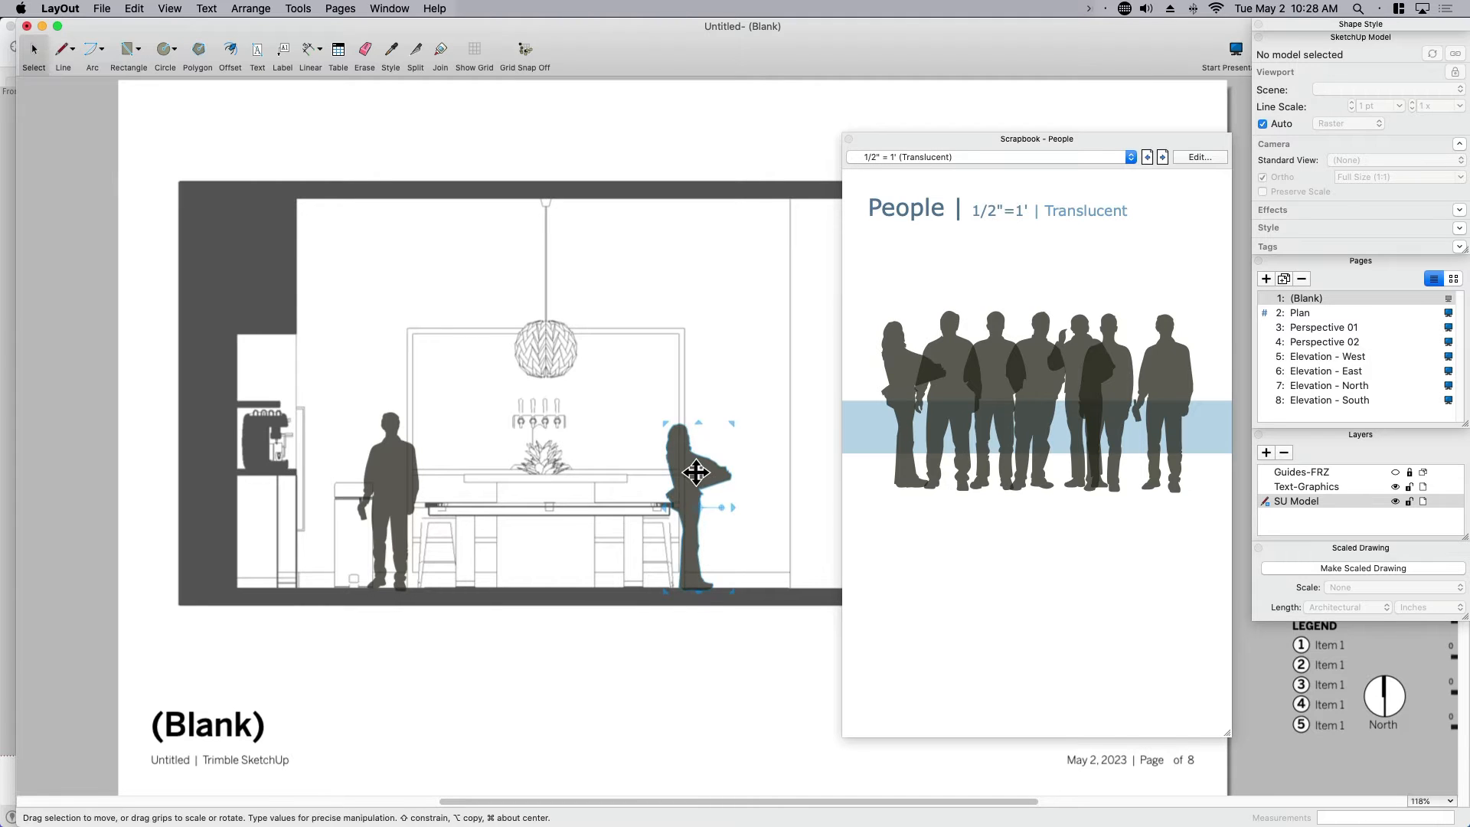
key("Delete")
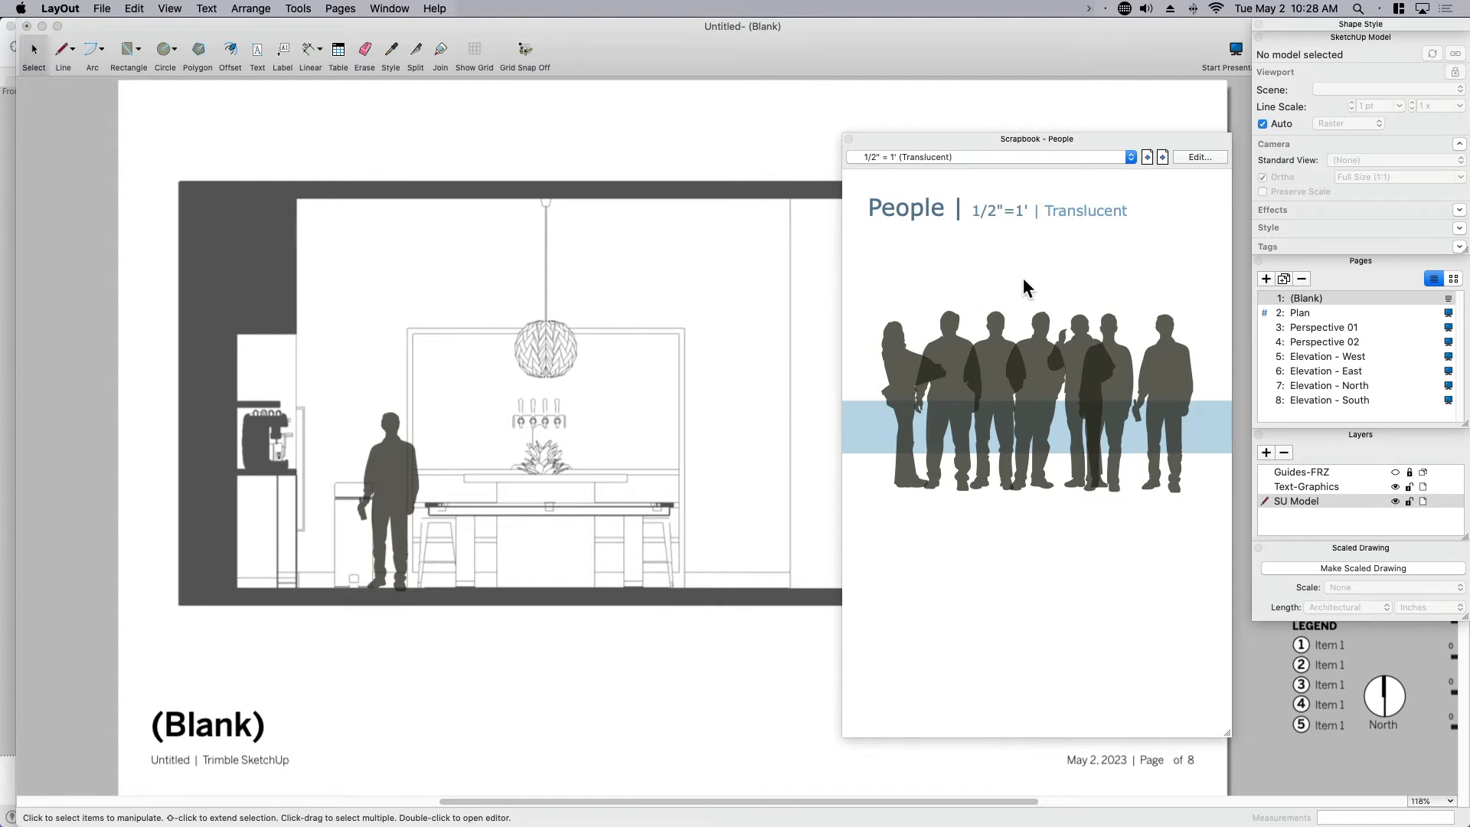
Step: Place the SceneDescription drawing label from the TB-Simple Auto-Text Enabled scrapbook page below the elevation's left end
left_click(944, 156)
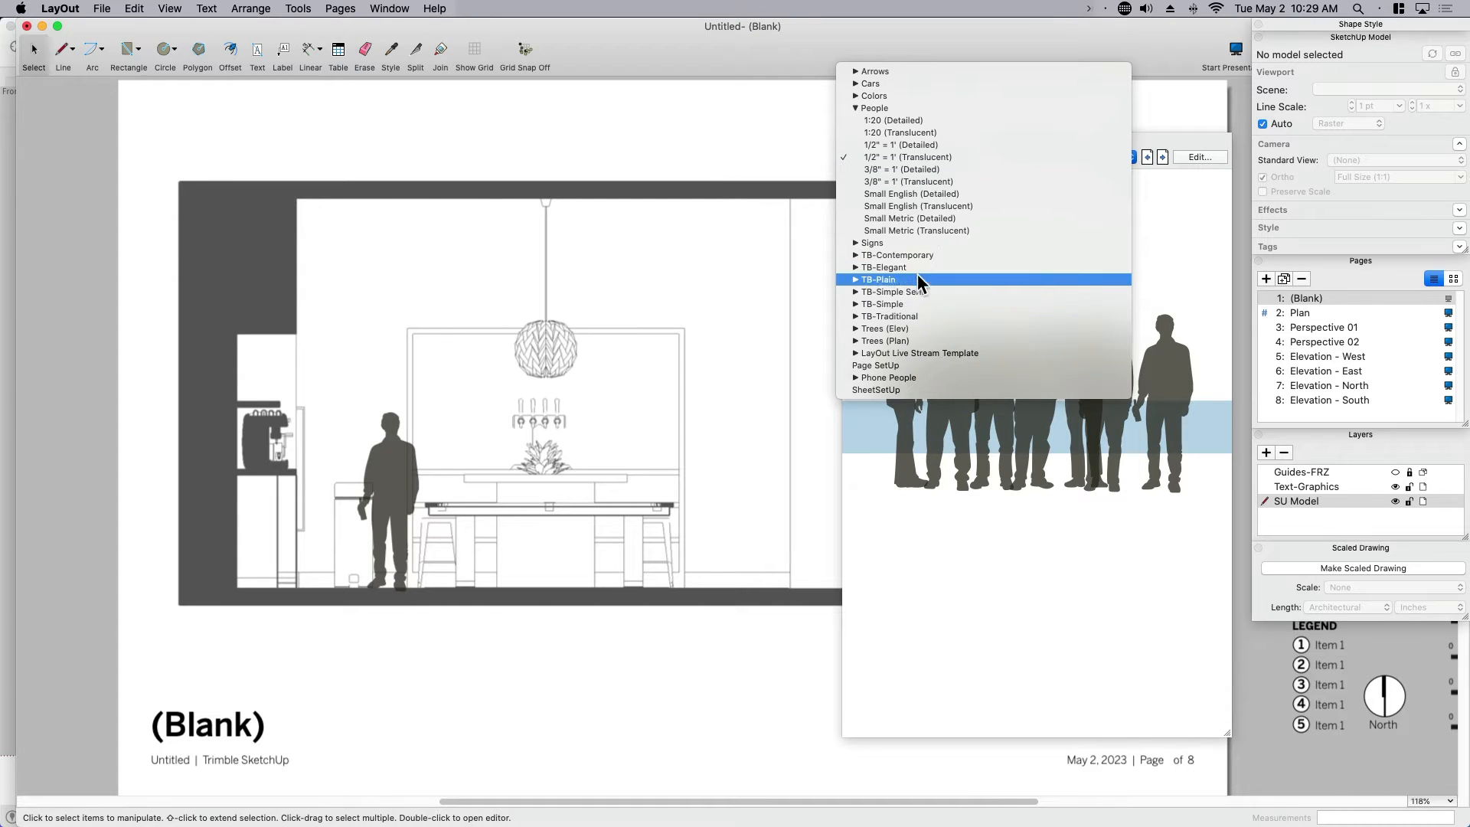
left_click(889, 304)
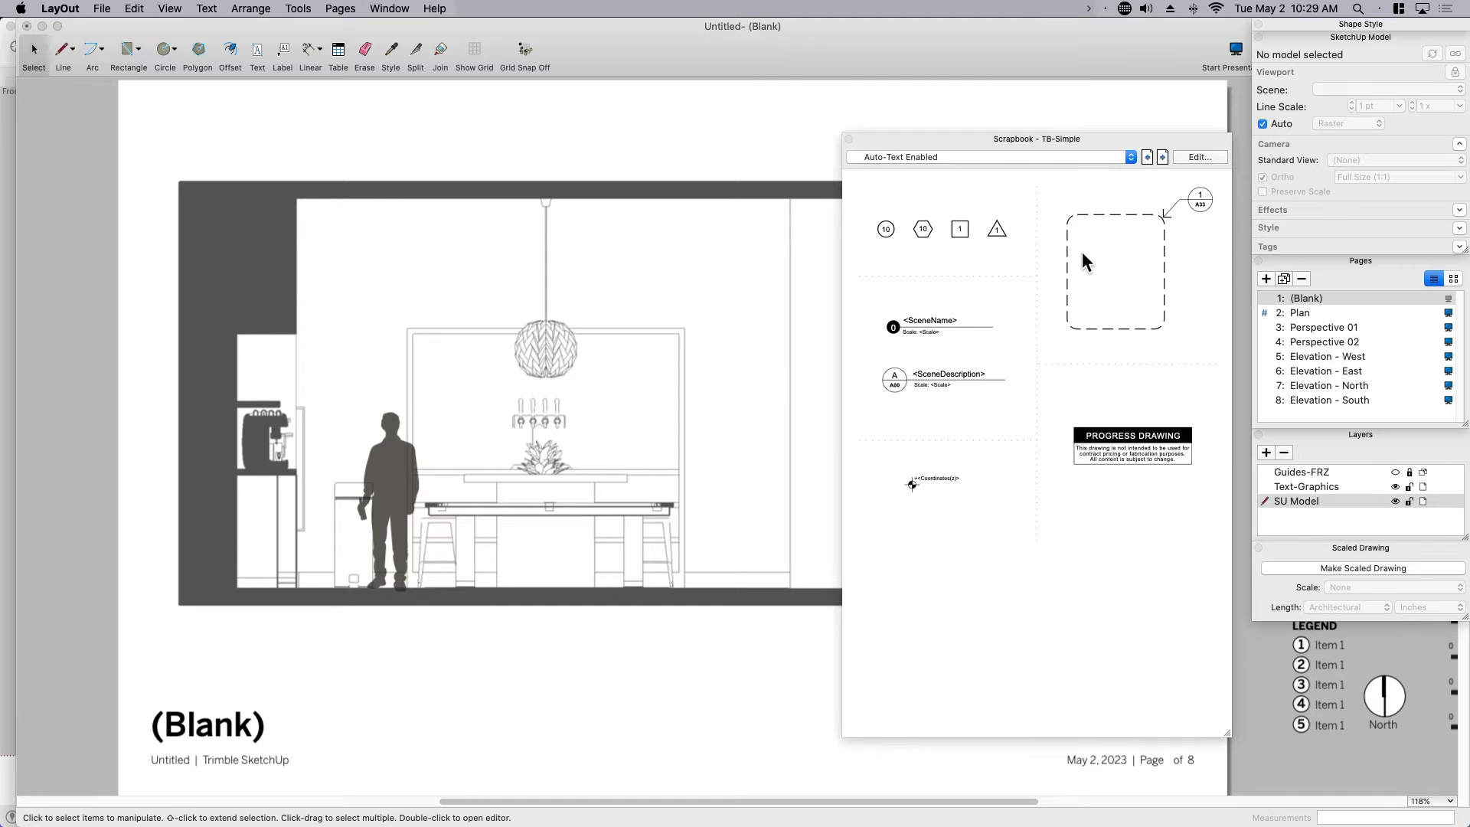
left_click_drag(962, 372, 252, 628)
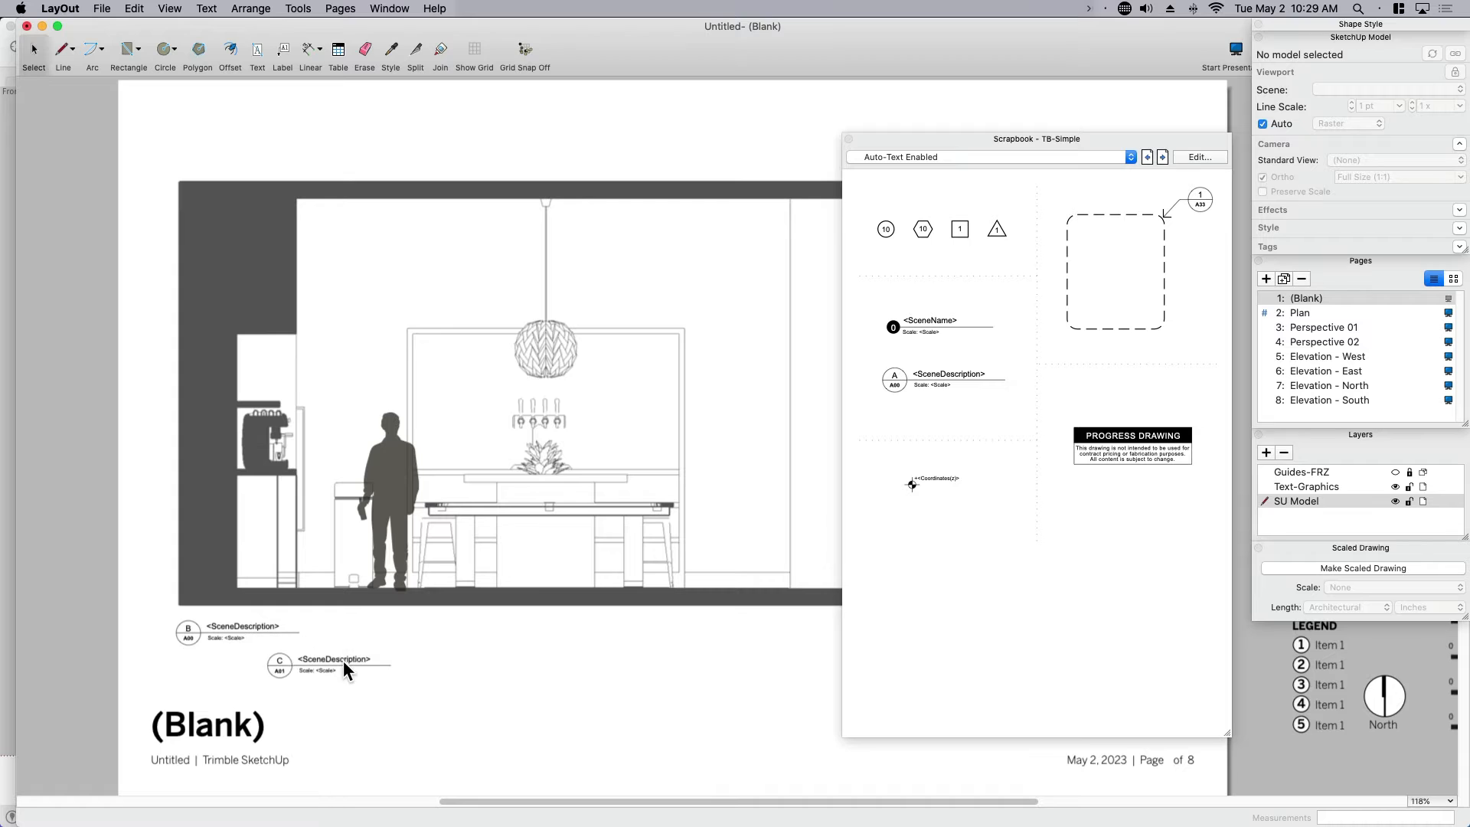
Step: Delete the SceneDescription drawing label below the elevation's left end
left_click(268, 625)
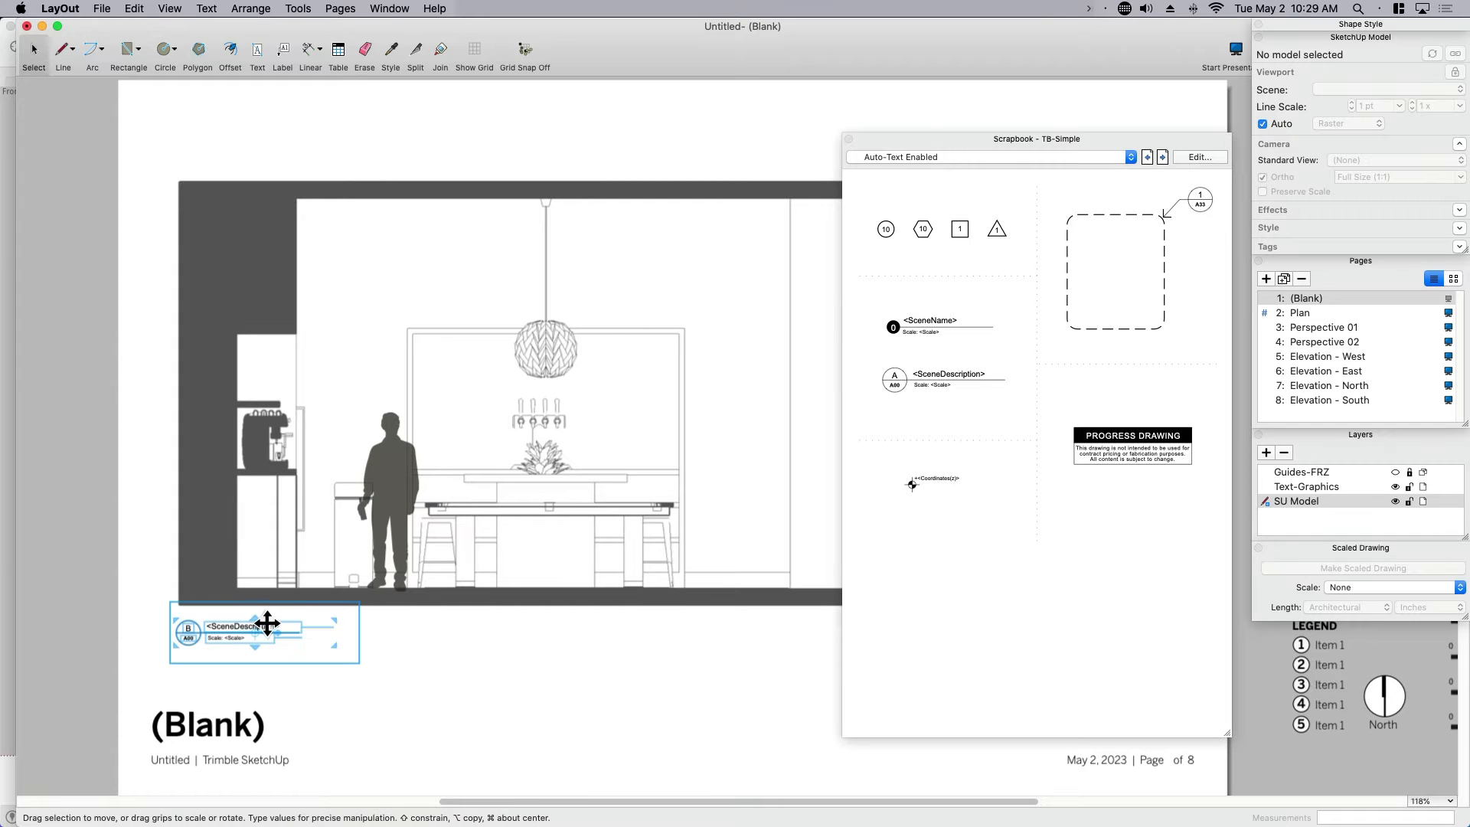
key("Delete")
Step: Try the dashed detail callout from the Auto-Text Enabled scrapbook page around the pendant lamp, and delete it again
left_click_drag(1121, 331, 554, 396)
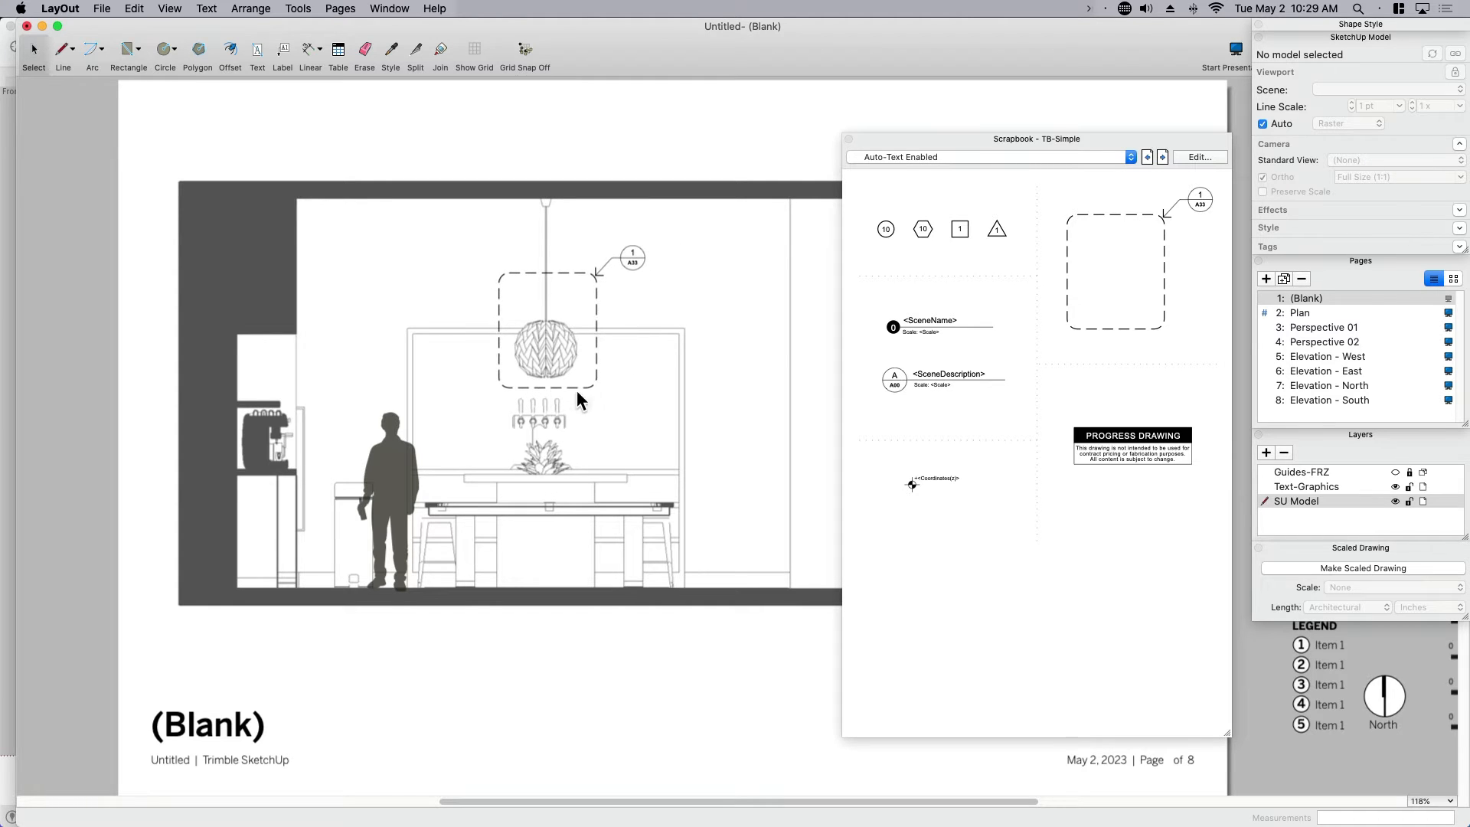
left_click(636, 265)
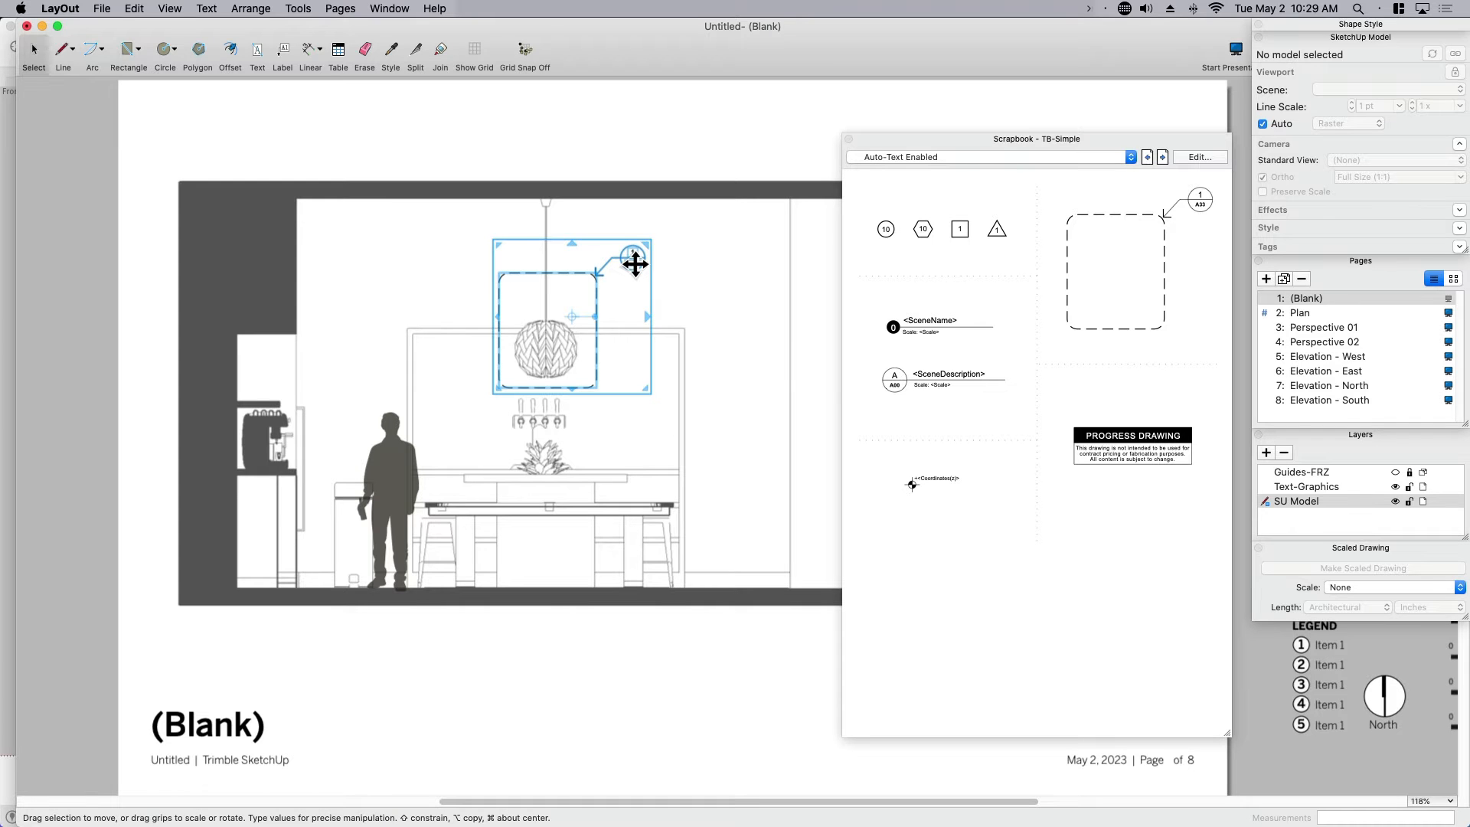
key("Delete")
Step: Compare the symbols on the TB-Simple scrapbook's Drafting Symbols 1, Drafting Symbols 3 and Auto-Text Enabled pages
left_click(991, 157)
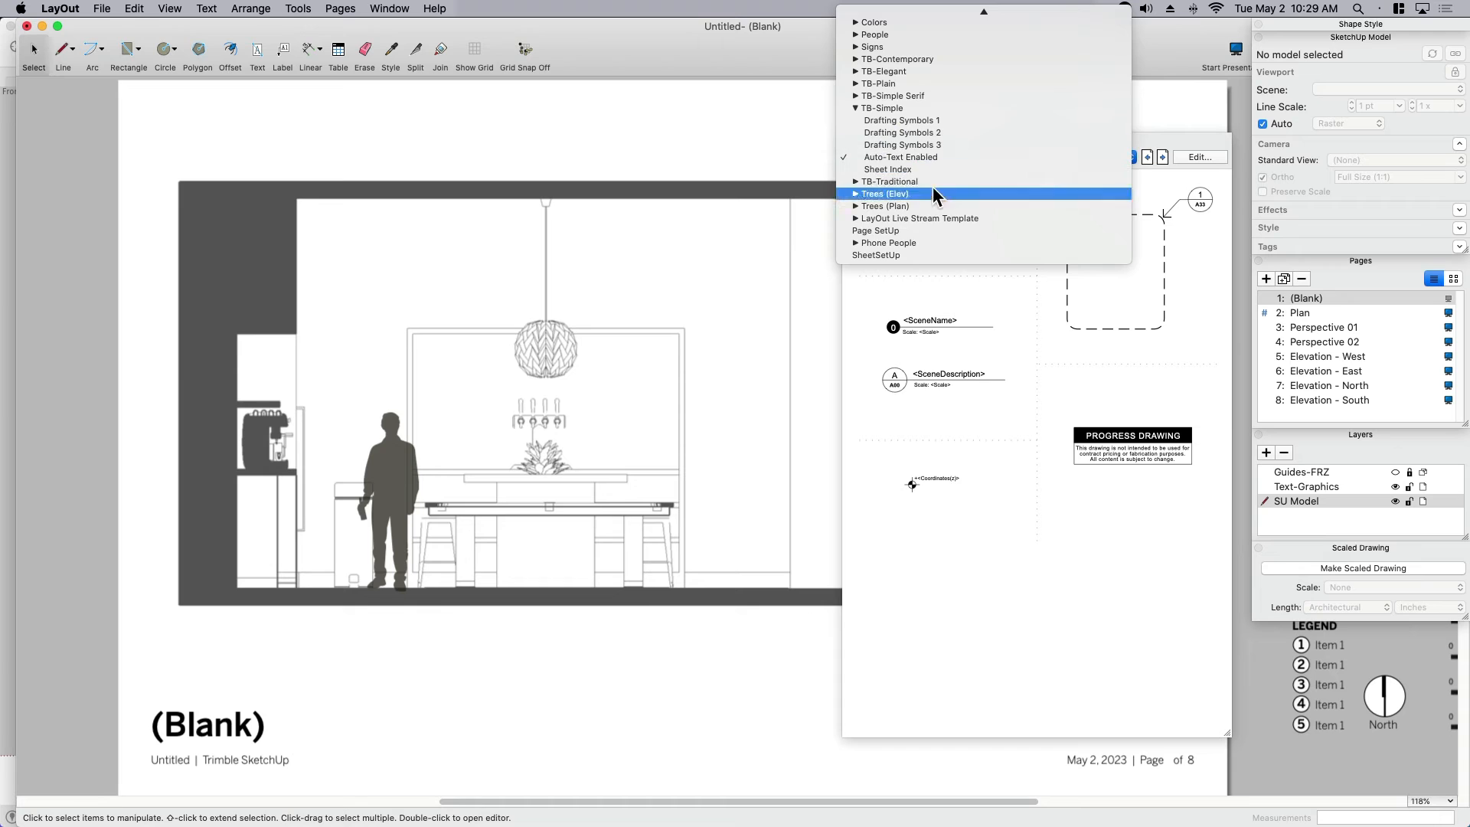
left_click(893, 107)
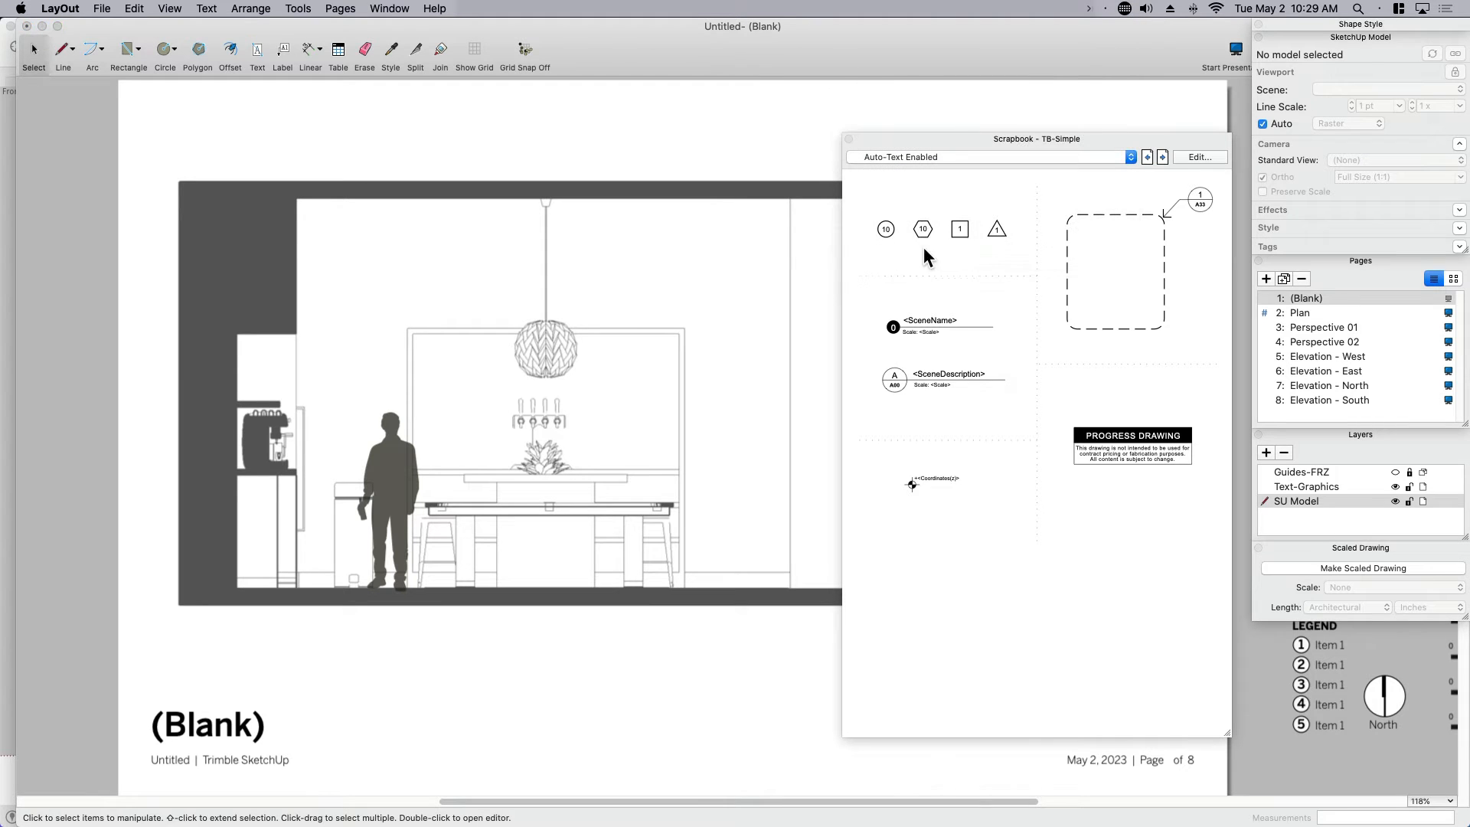
left_click(894, 159)
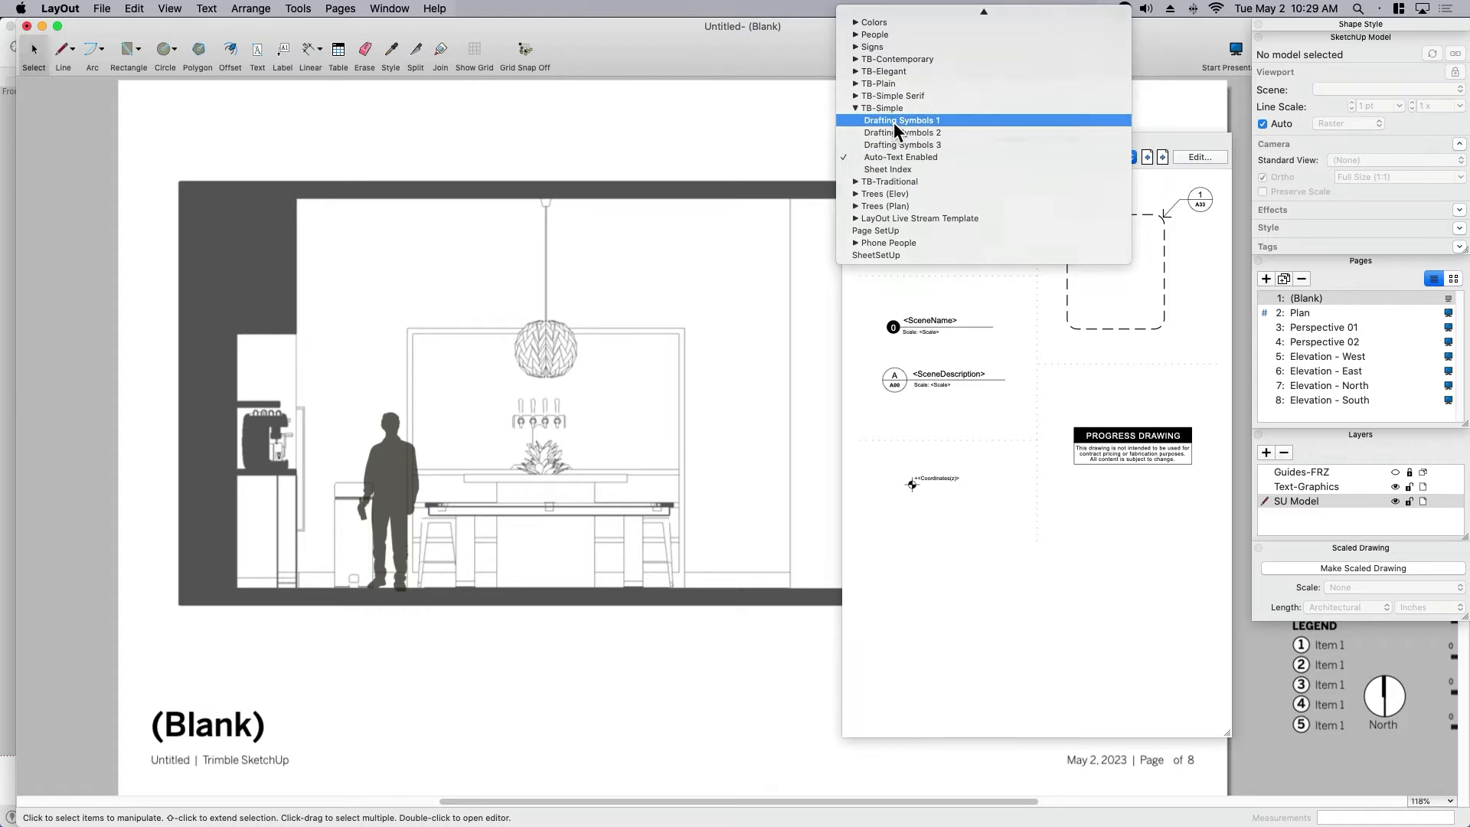
left_click(893, 122)
left_click(896, 156)
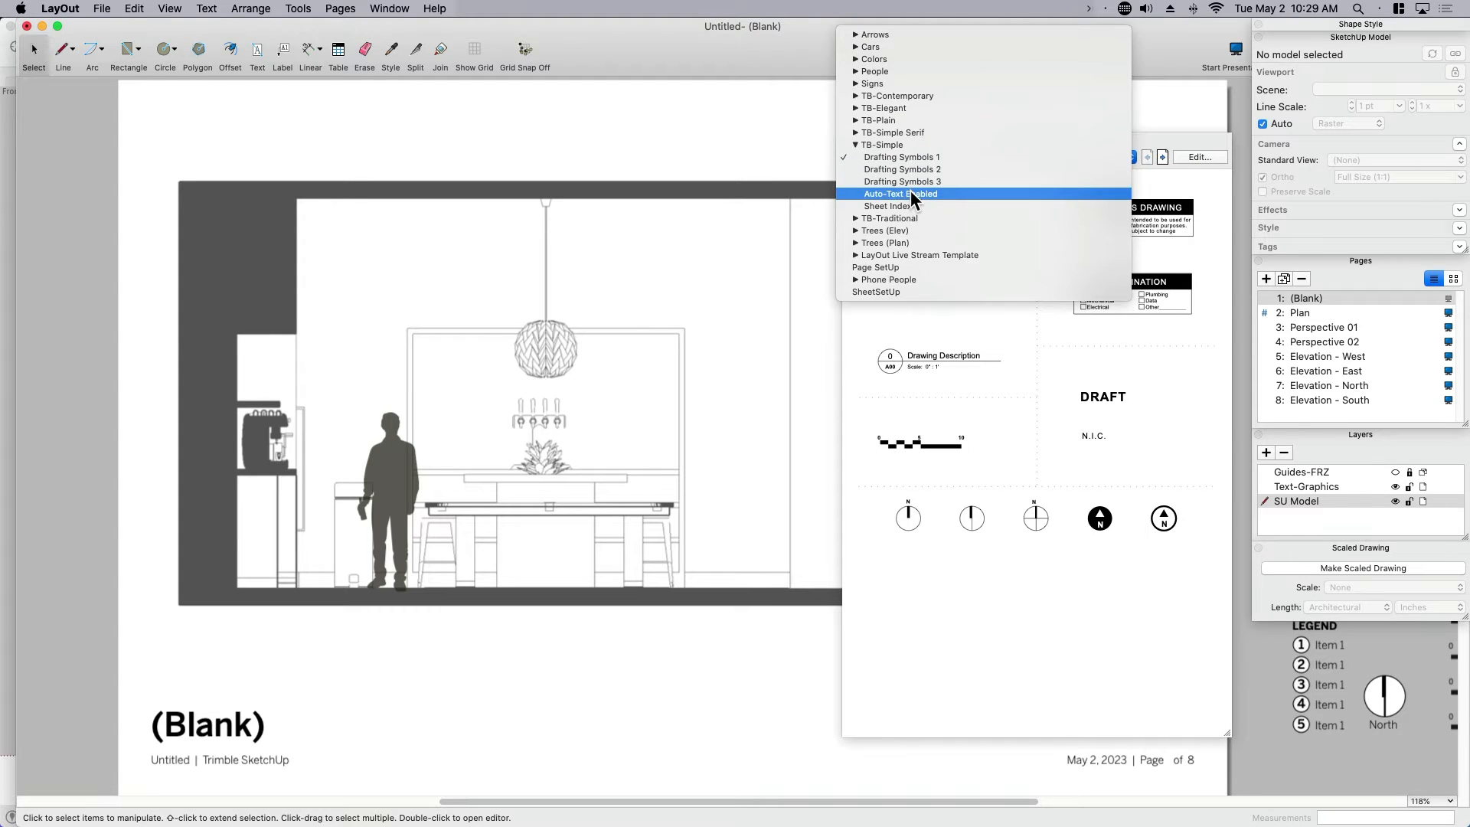
left_click(915, 195)
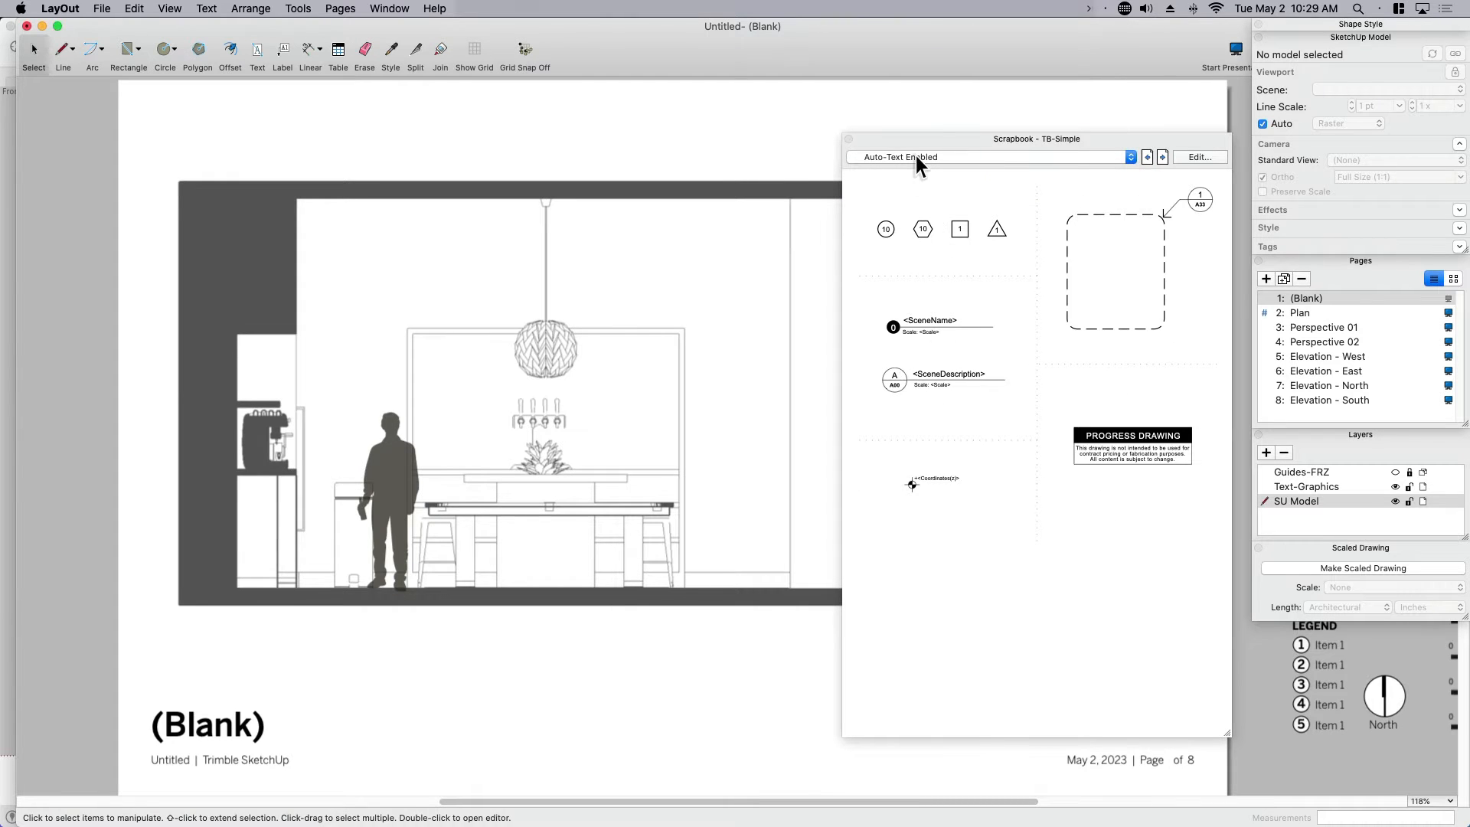
left_click(916, 156)
left_click(917, 145)
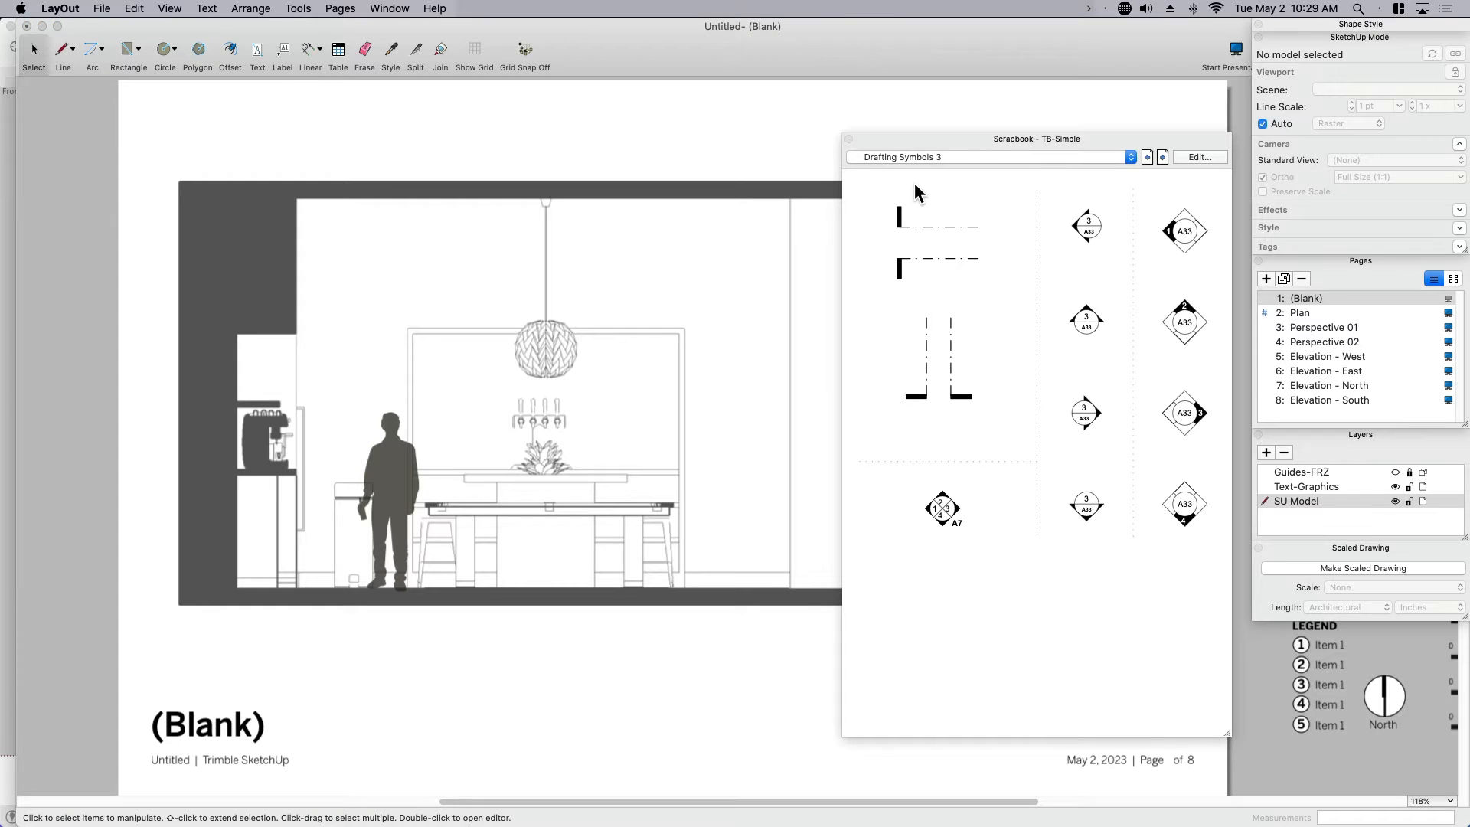
left_click(911, 158)
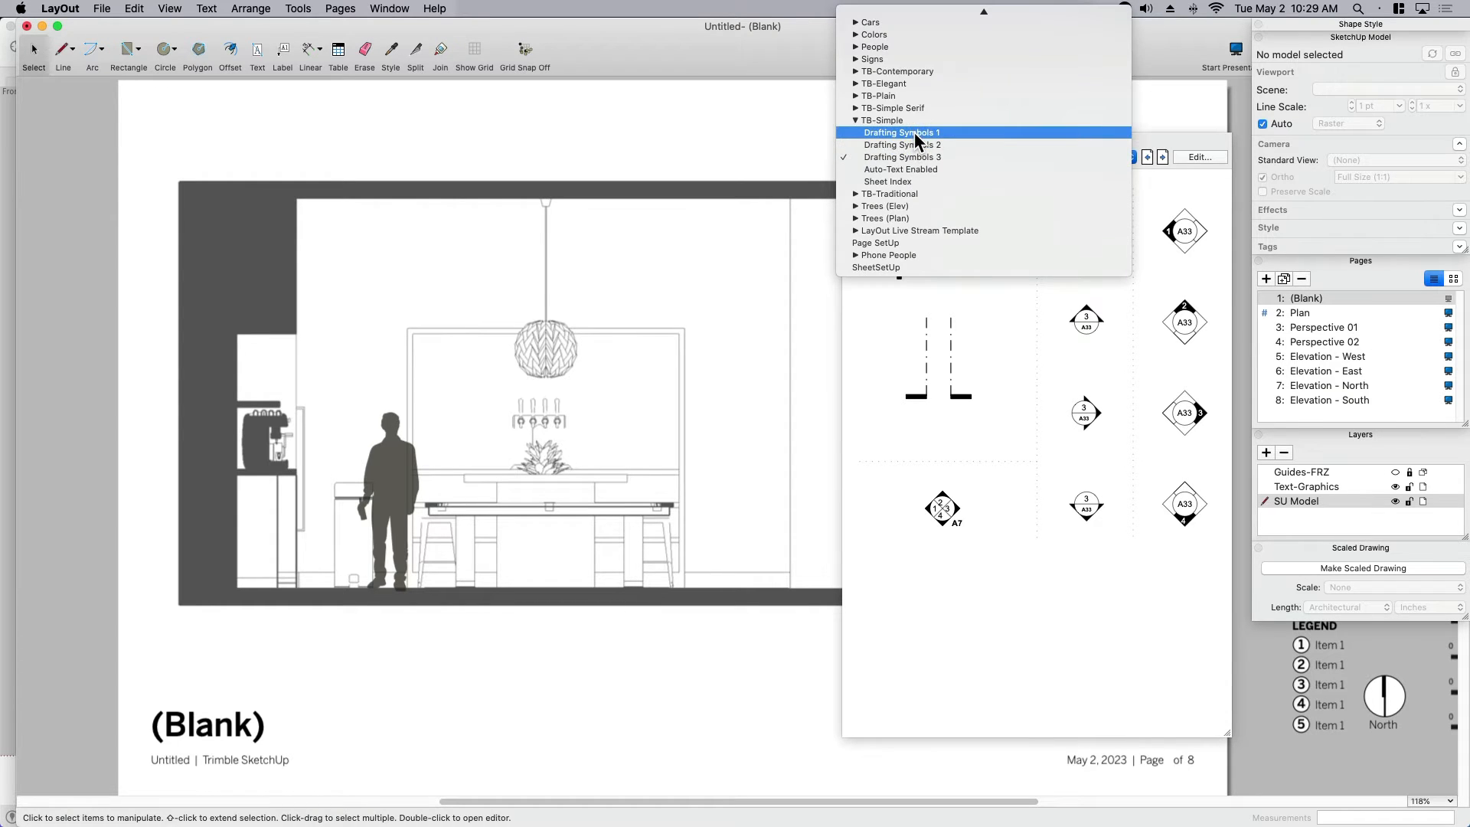
left_click(914, 132)
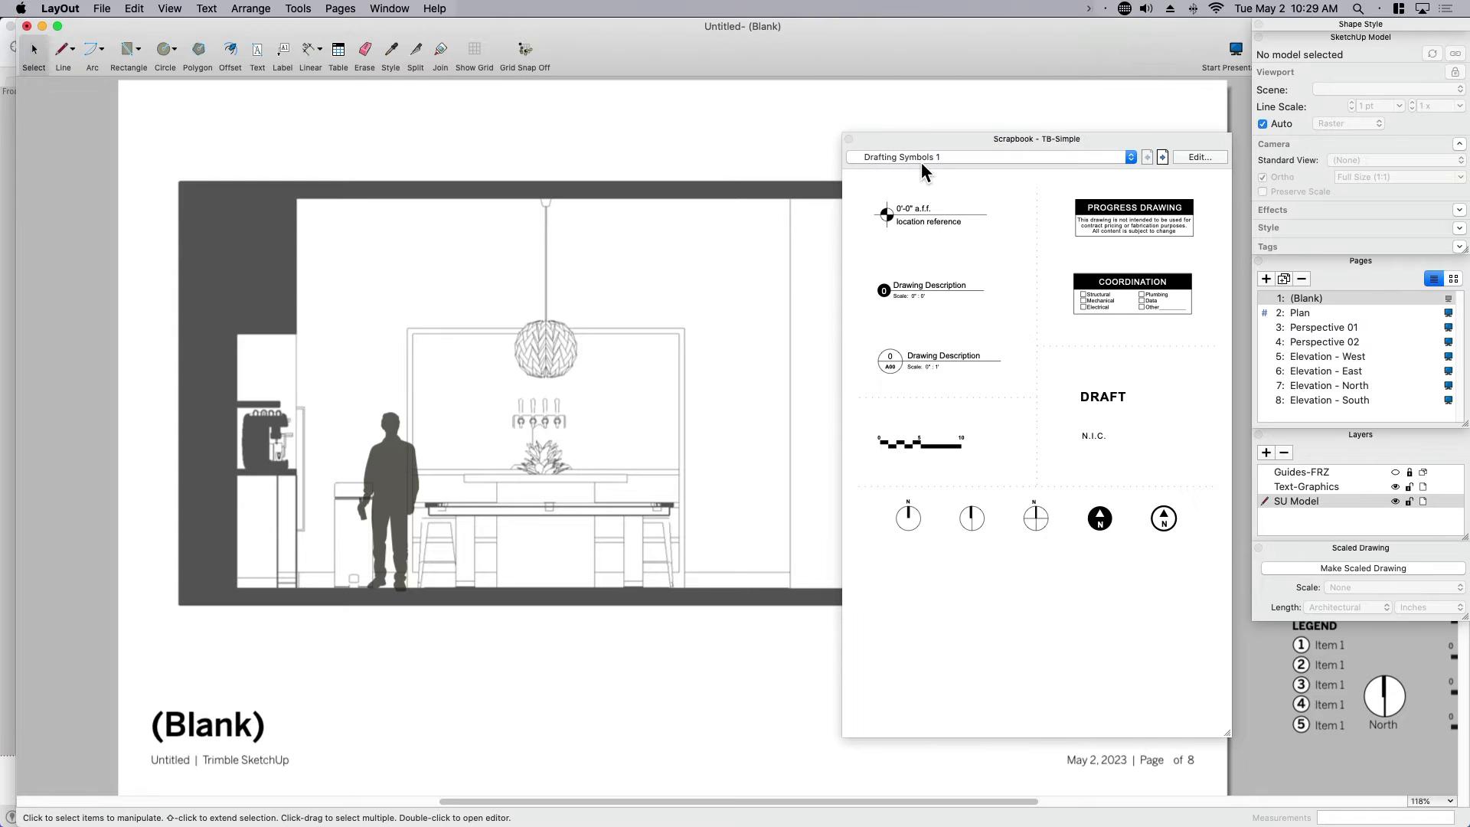
left_click(921, 161)
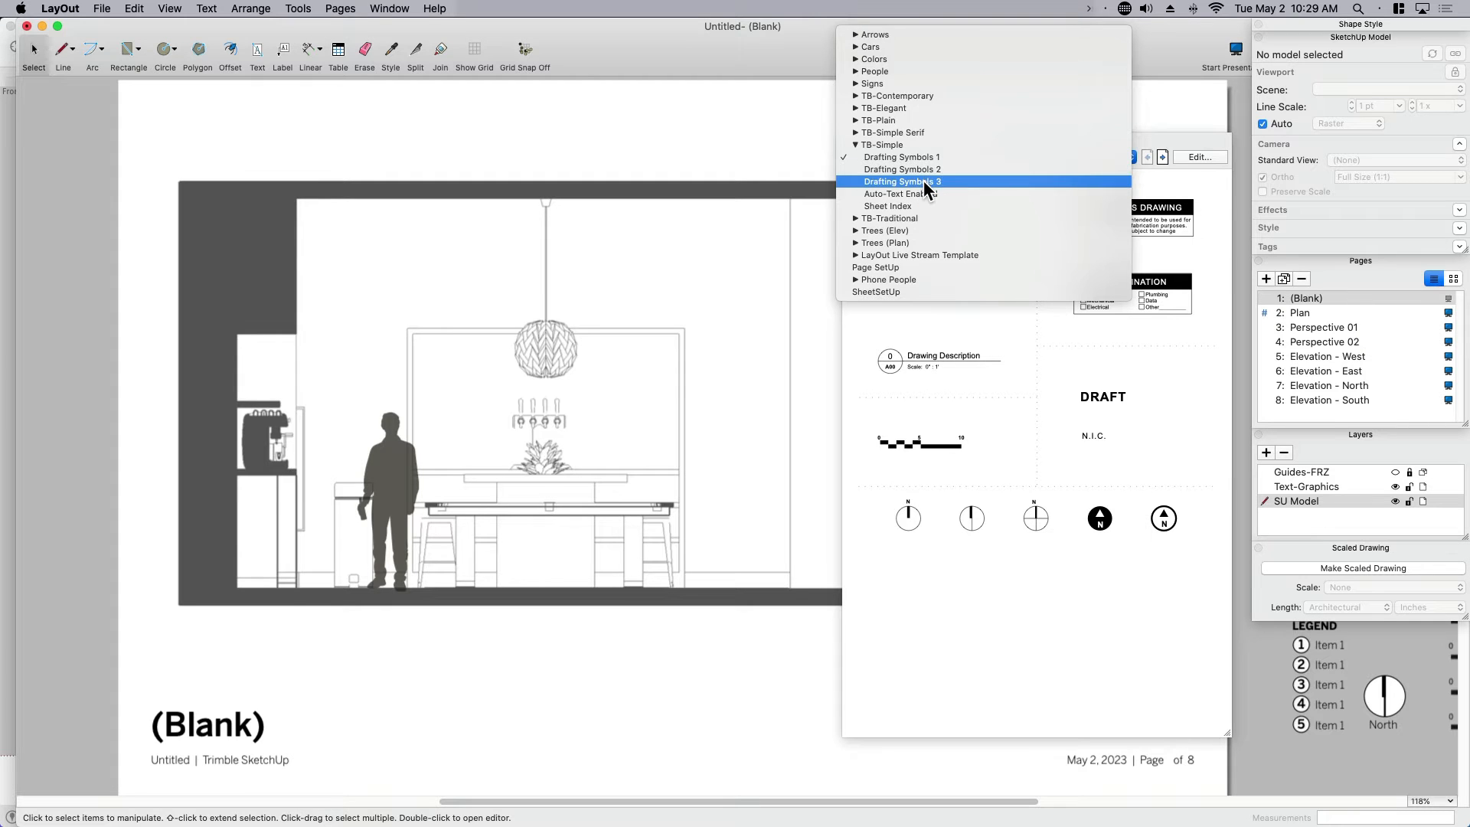
left_click(940, 671)
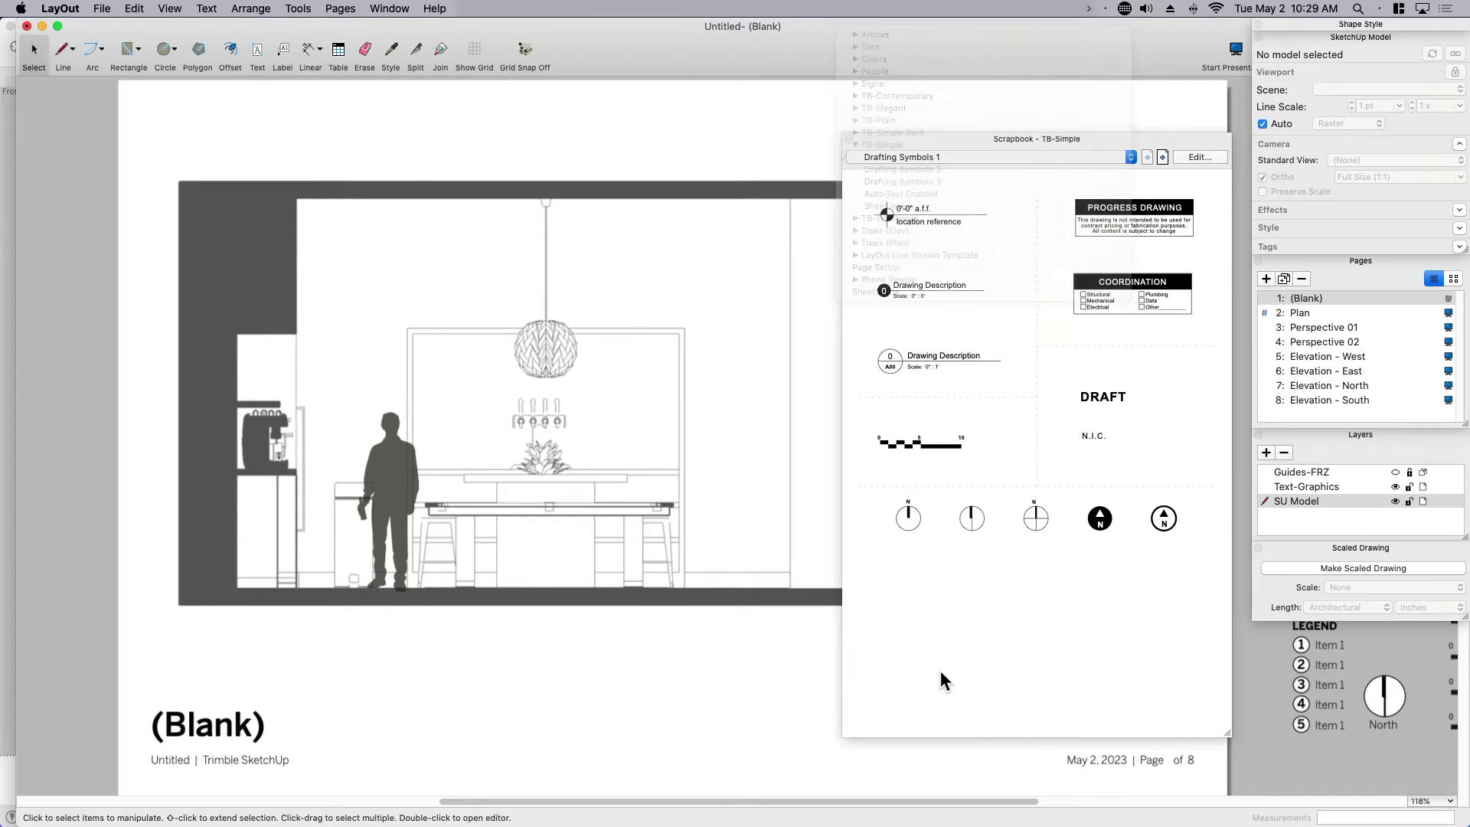
Step: Page through the TB-Simple scrapbook from Drafting Symbols 1 to the Sheet Index table, and check the other available scrapbooks
left_click(1162, 158)
left_click(1163, 158)
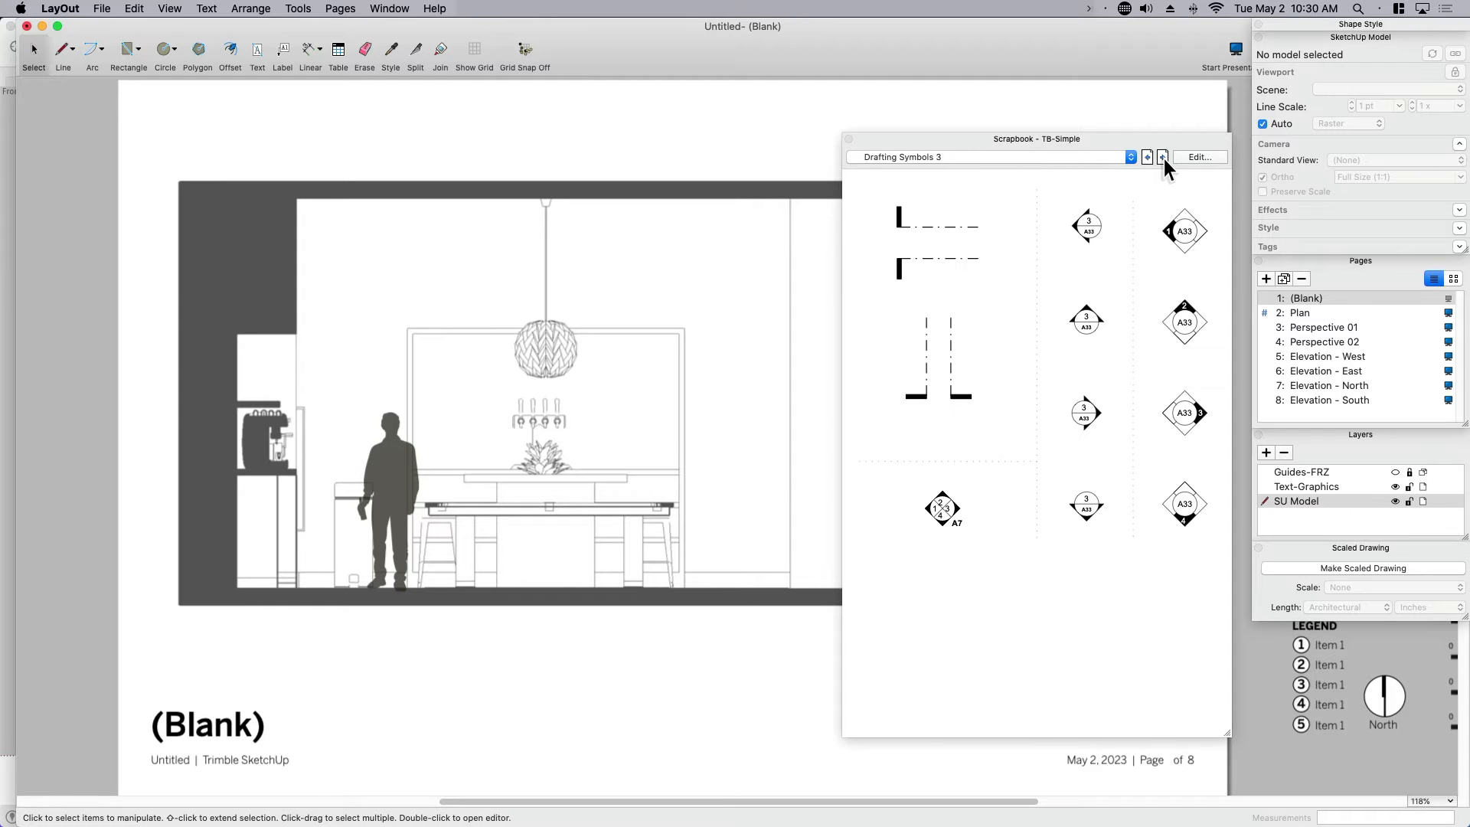
left_click(1162, 158)
left_click(1162, 158)
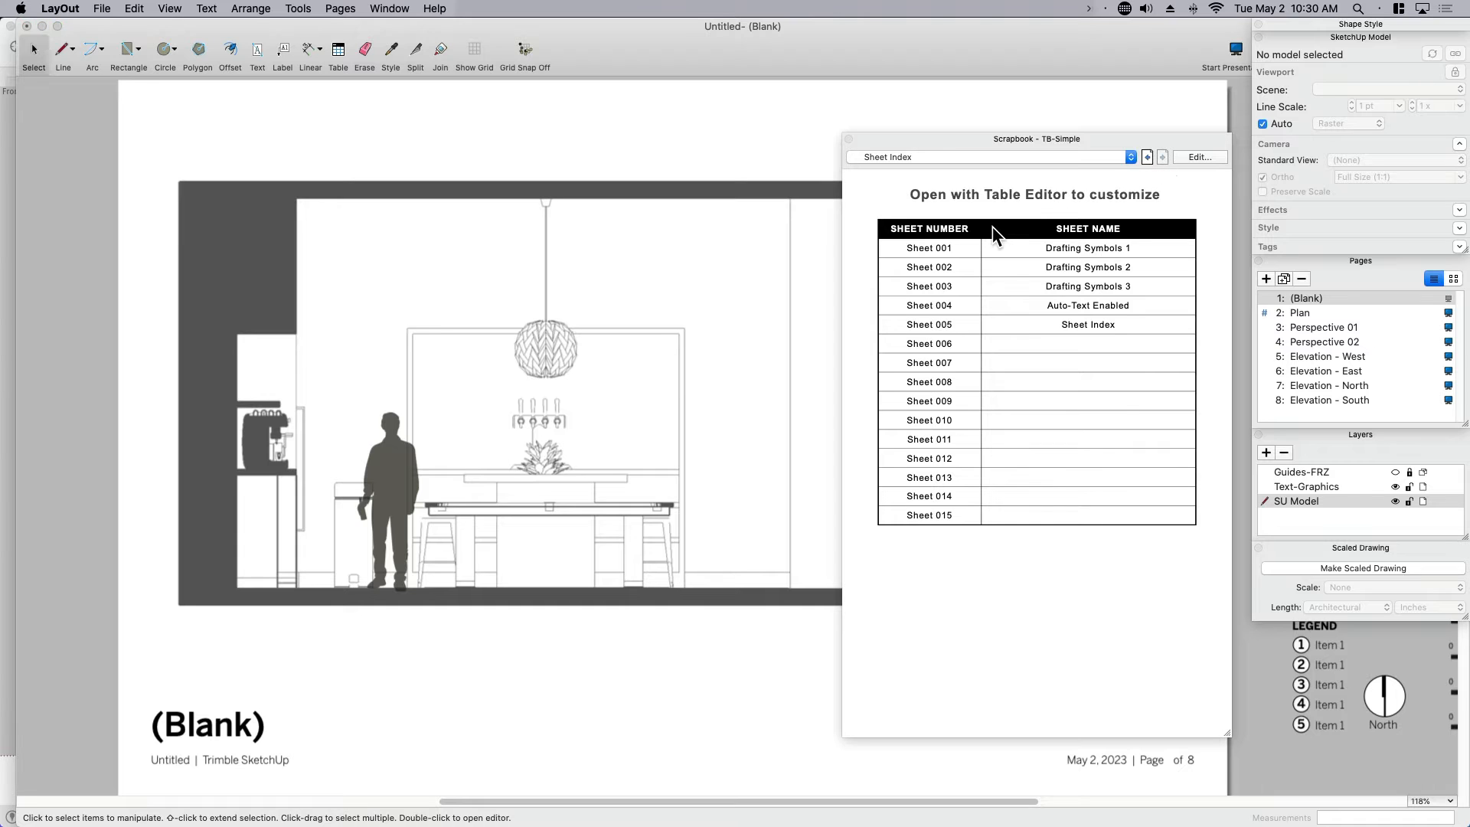
left_click_drag(971, 229, 903, 402)
left_click(930, 160)
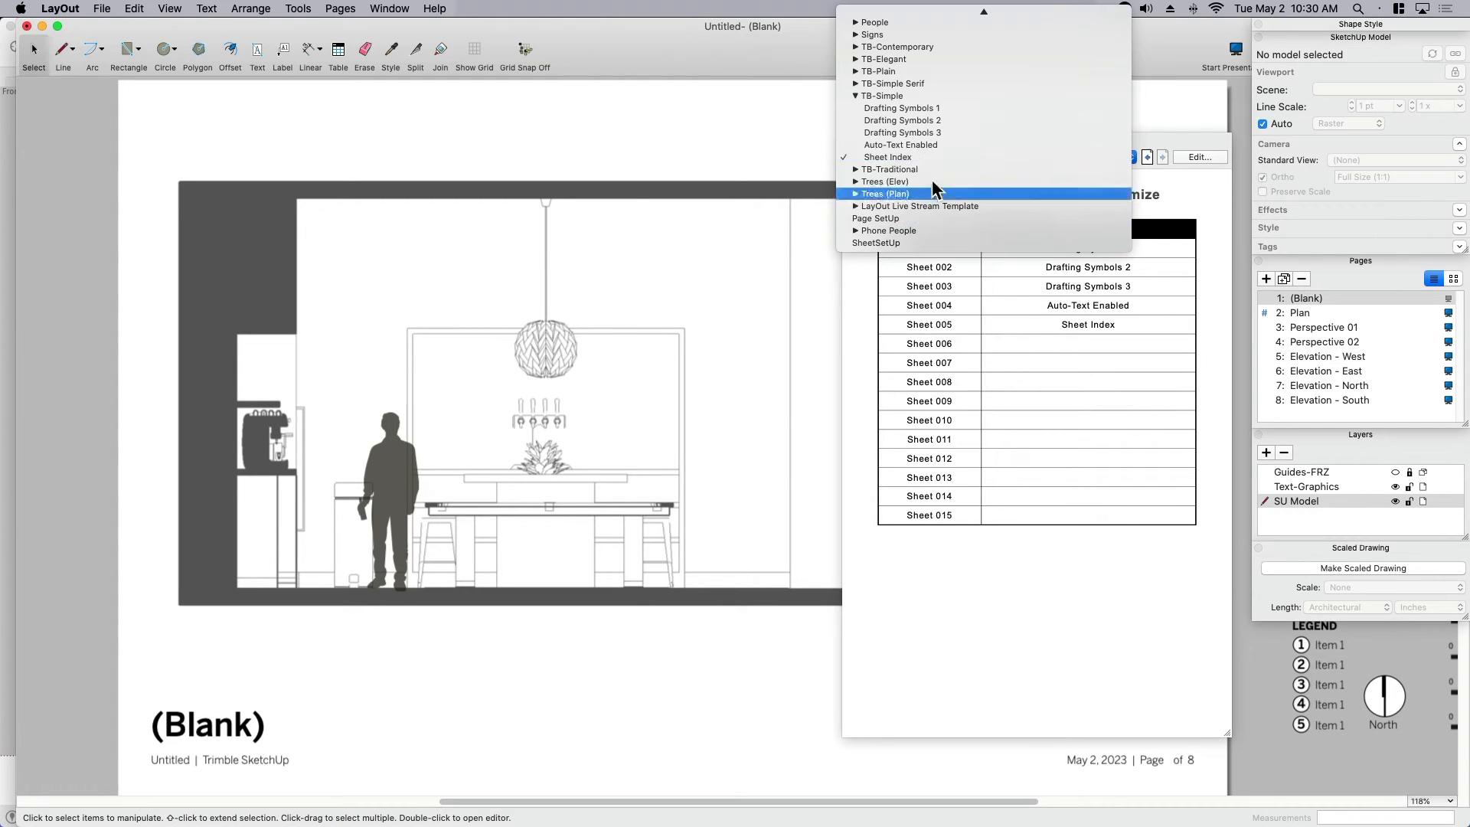
left_click(1003, 568)
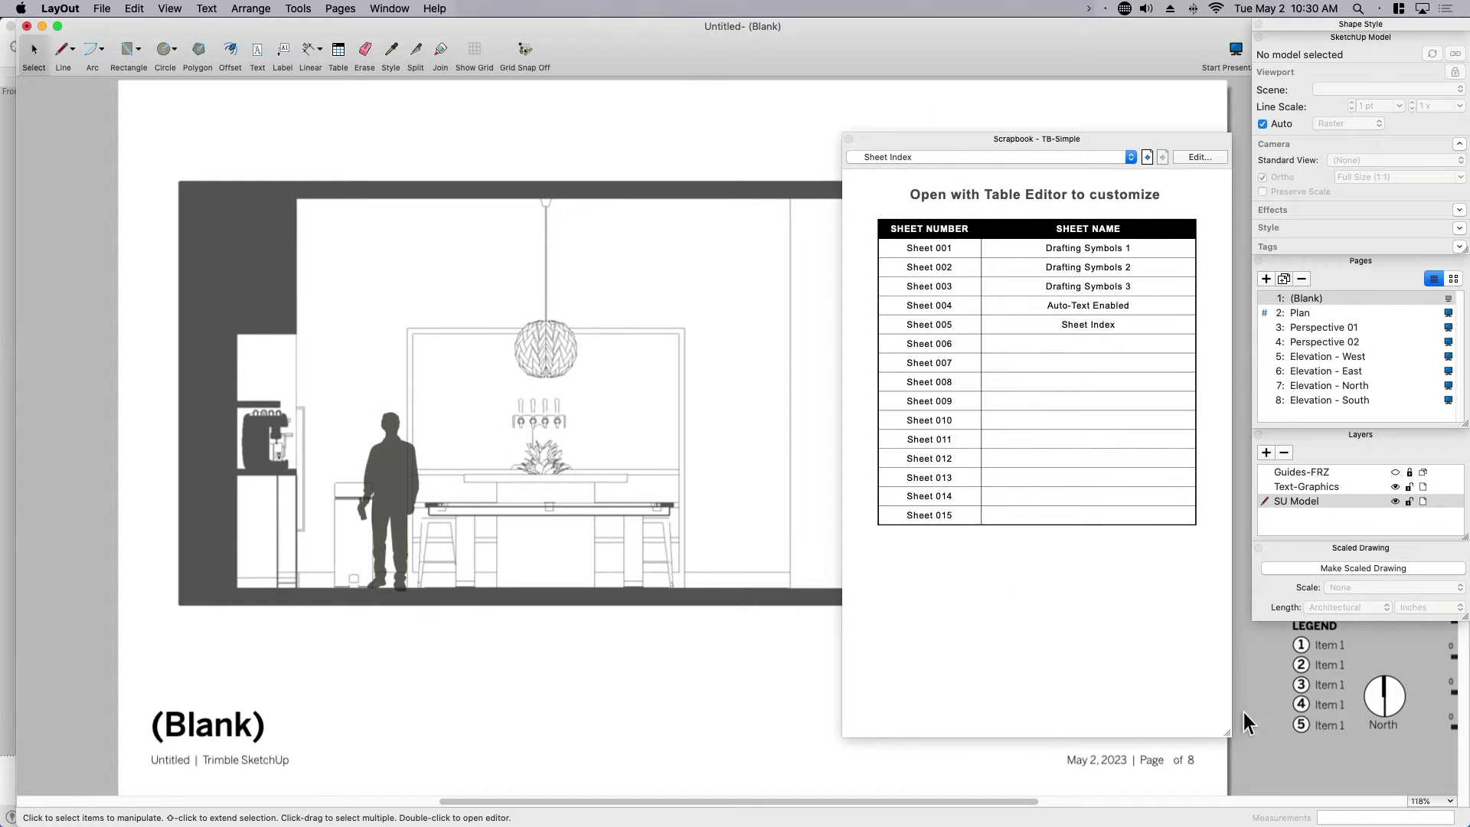
Step: Shrink the Scrapbook window, park it beside the SketchUp Model panel and collapse it to its title bar
left_click_drag(1227, 734, 1081, 331)
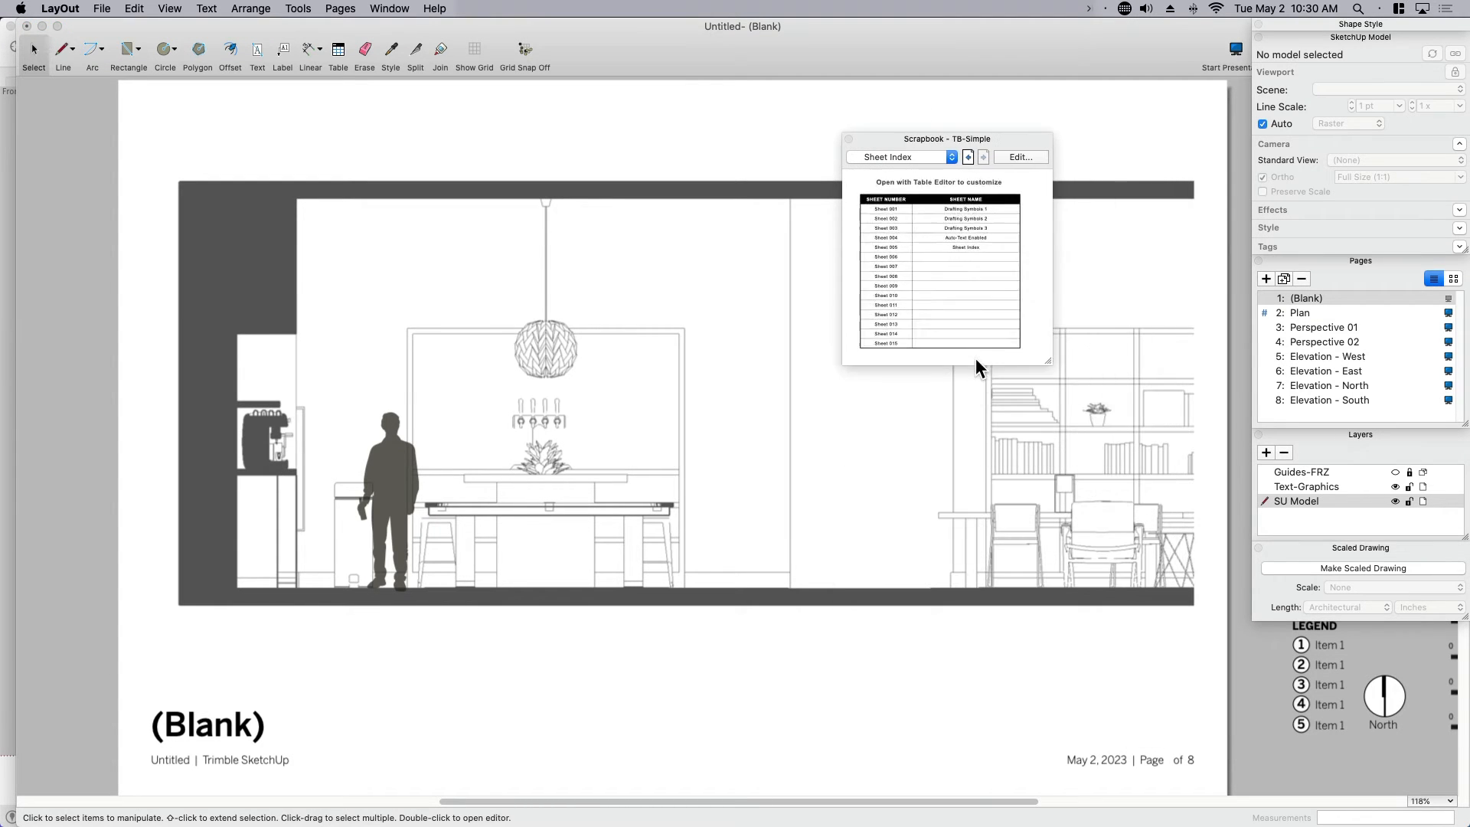
left_click_drag(985, 144, 1185, 93)
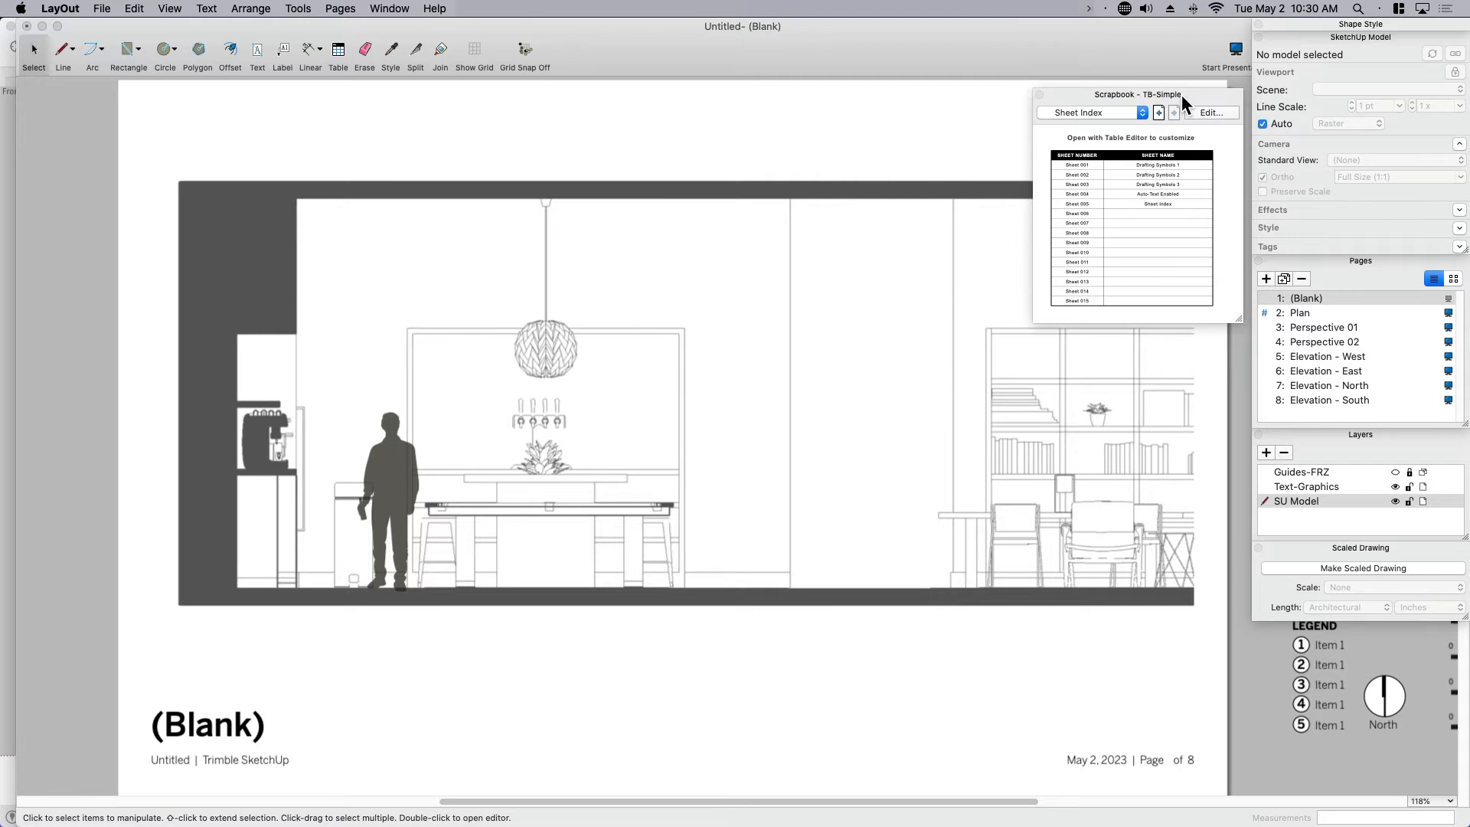
double_click(1182, 94)
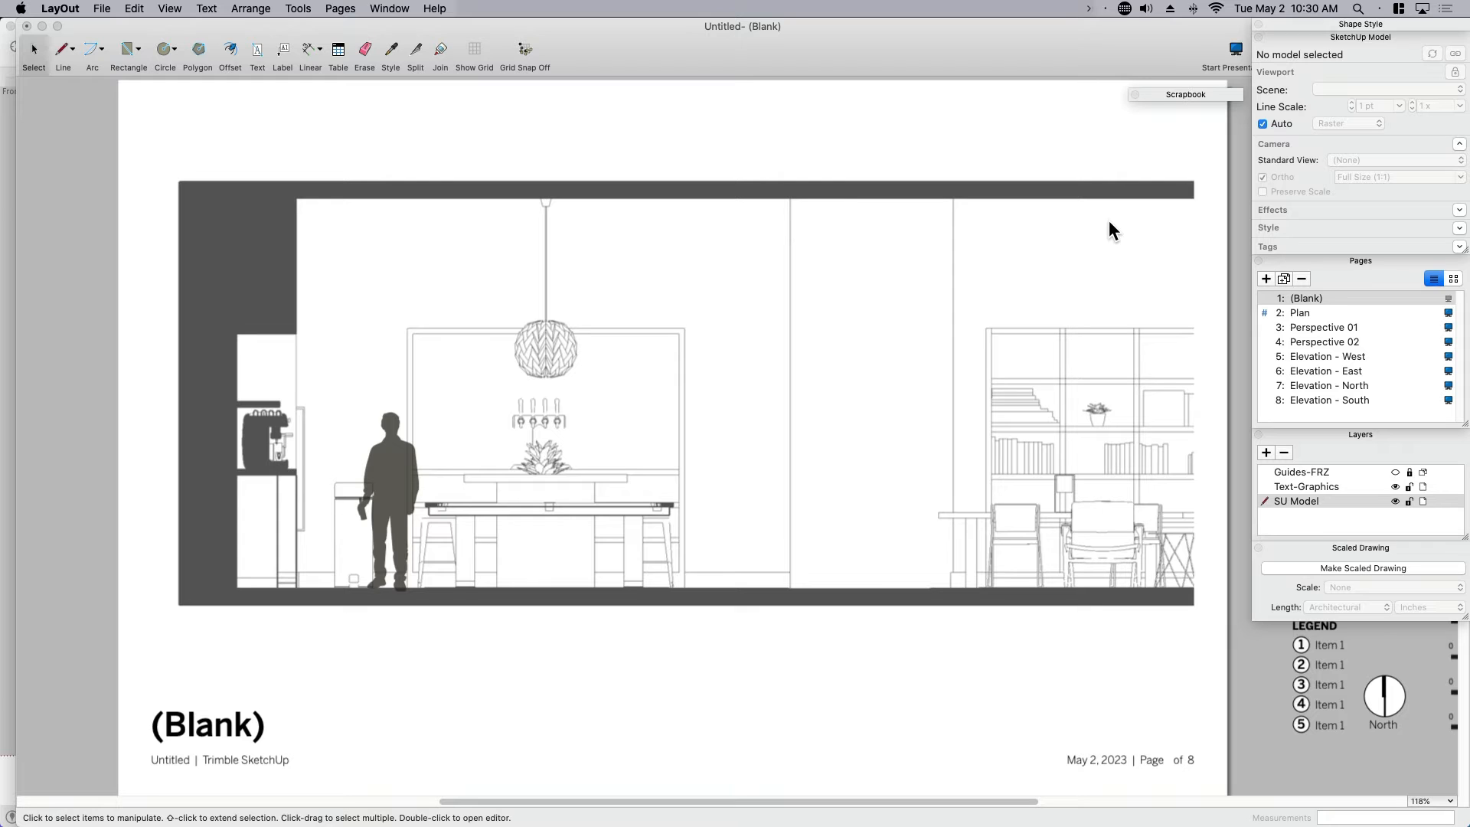
Step: Examine the H1, H2 and H3 text samples stored on the pasteboard beside the page
scroll(715, 449, "down", 2)
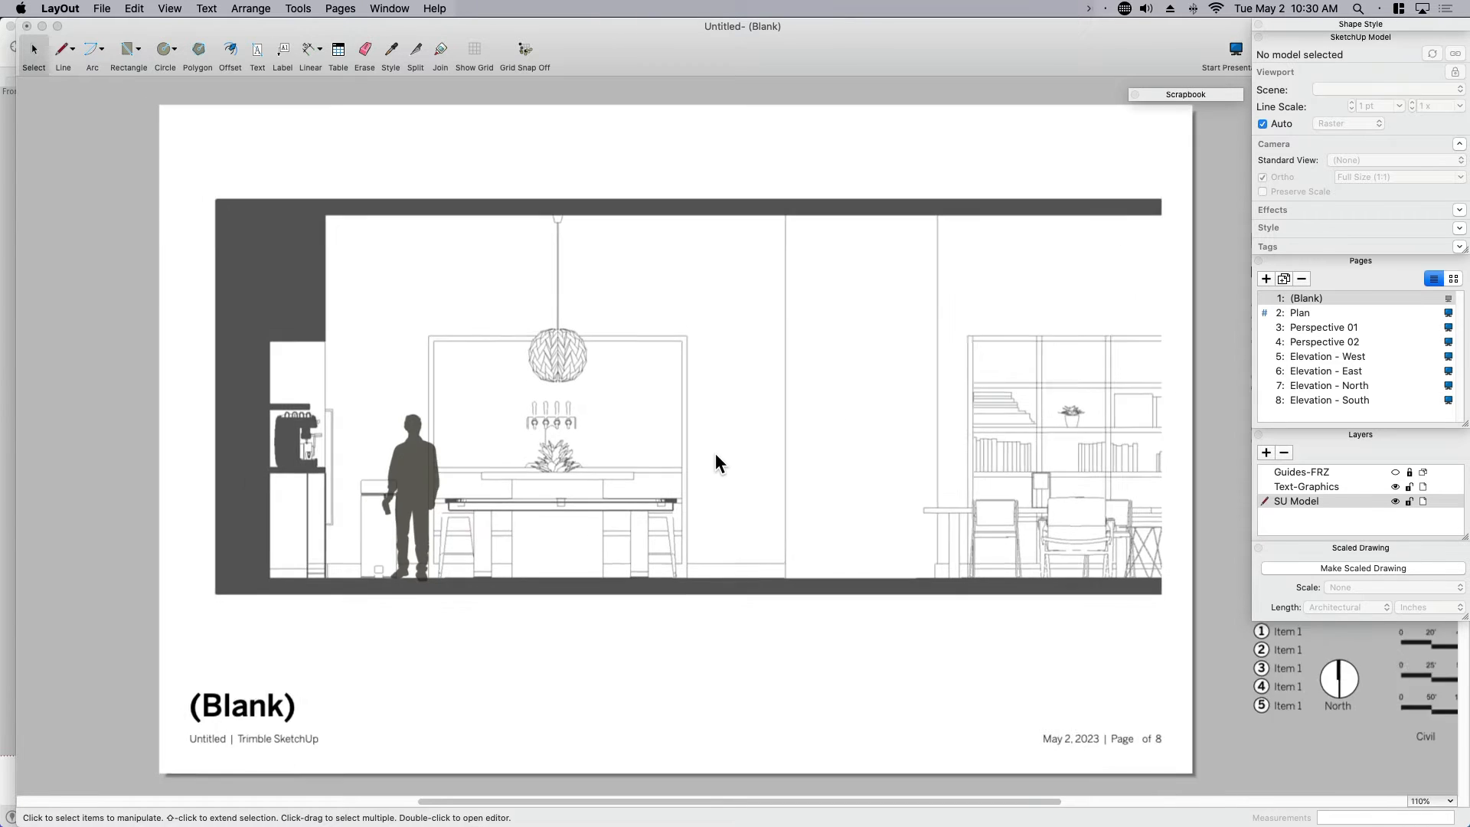
middle_click_drag(983, 565, 696, 558)
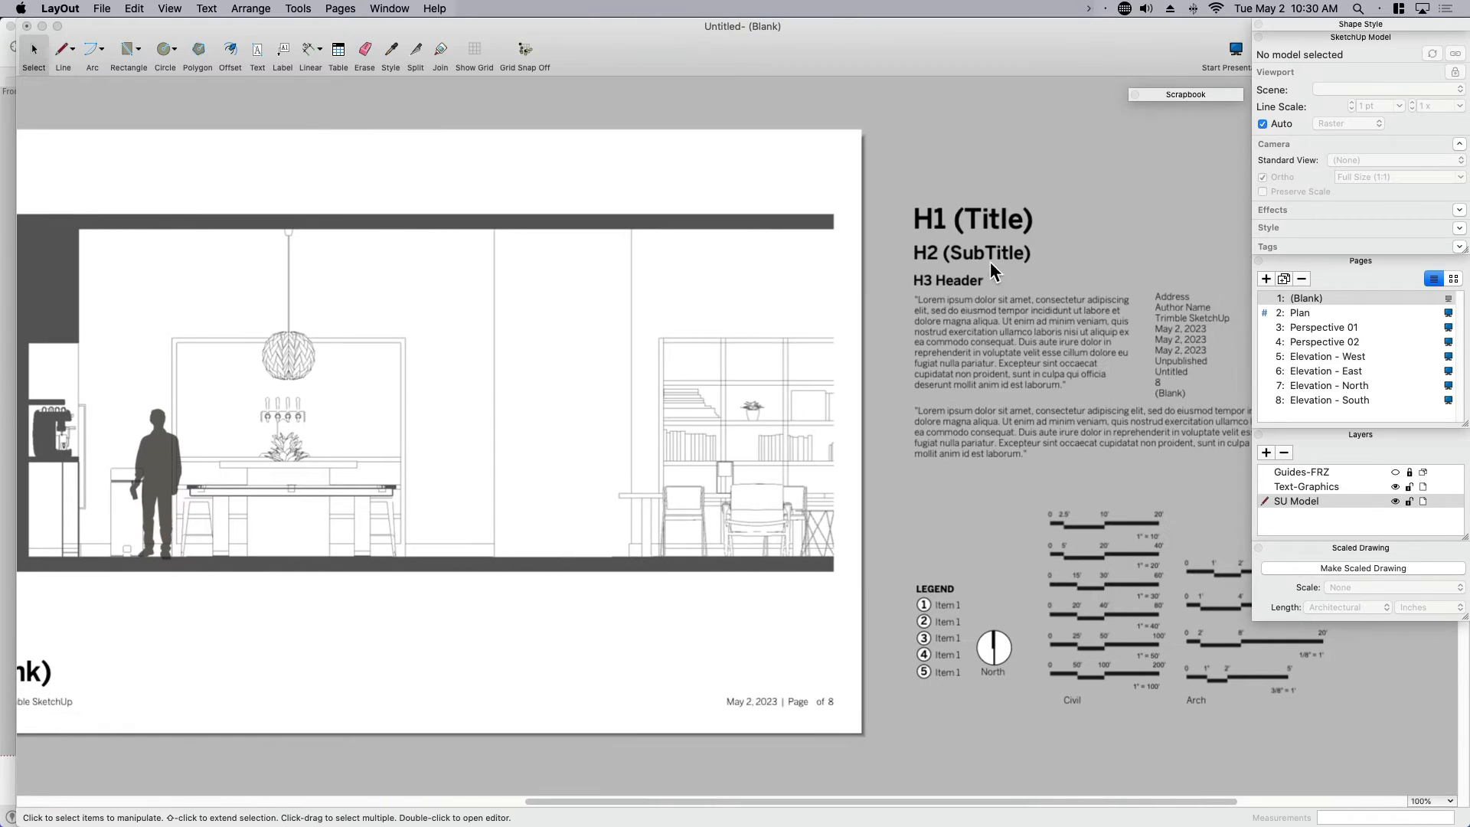
left_click(980, 217)
left_click(943, 222)
left_click(946, 277)
scroll(1050, 476, "right", 5)
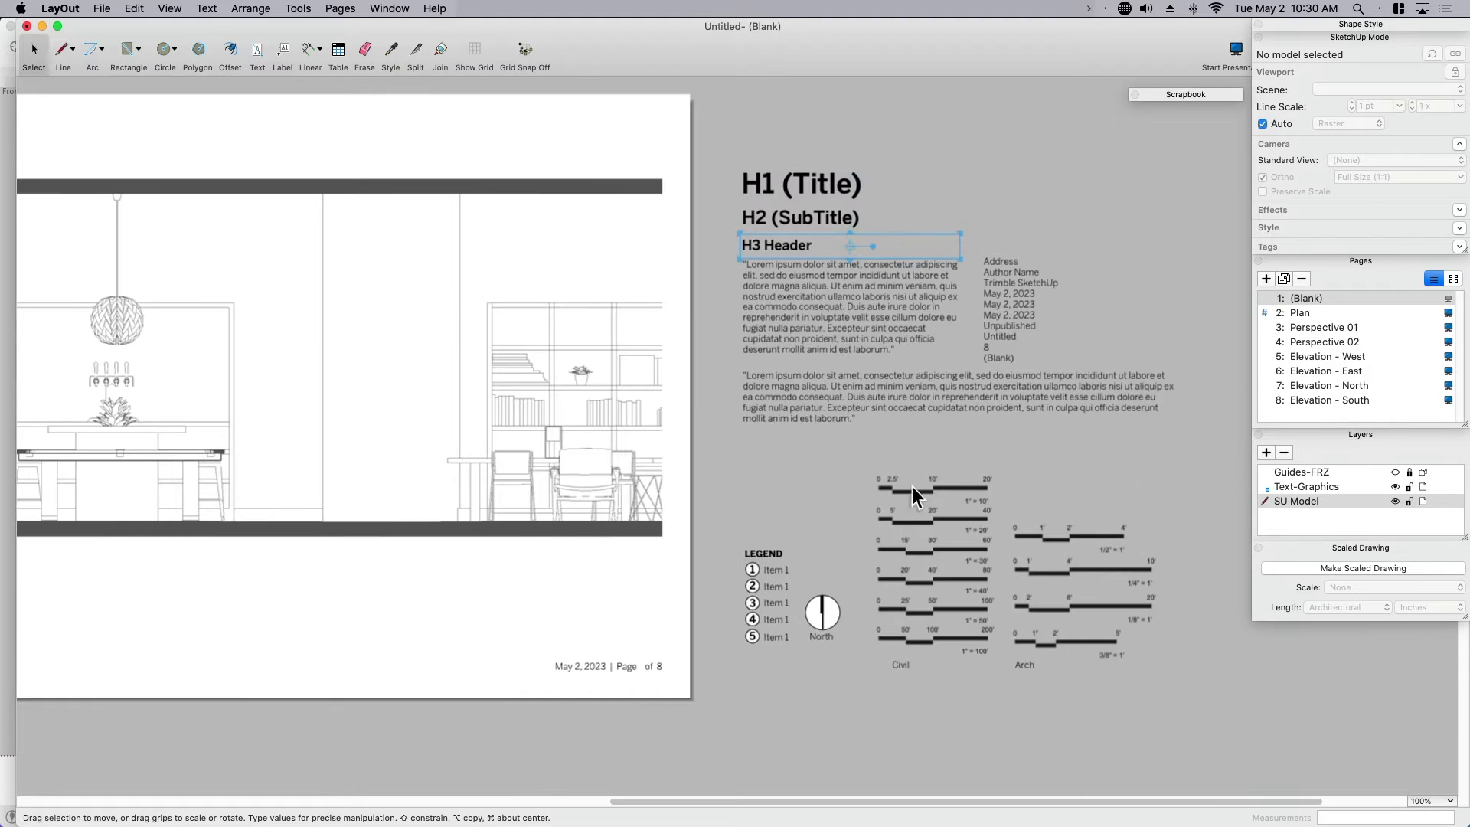
Step: Examine the legend, north arrow and Civil and Arch scale bars stored on the pasteboard, along with the title sample
scroll(779, 637, "up", 5)
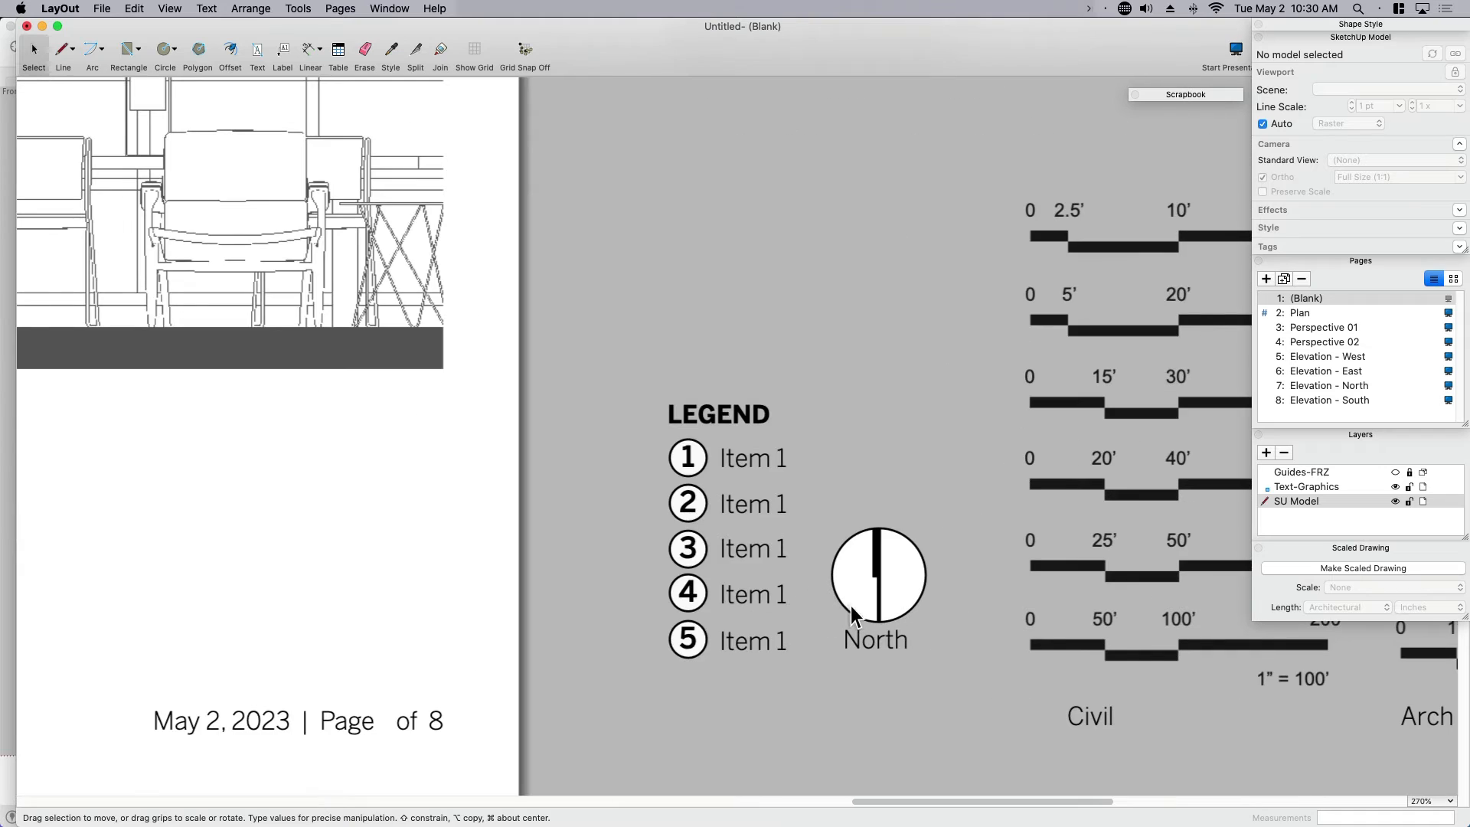
scroll(1024, 590, "down", 3)
scroll(1024, 590, "down", 4)
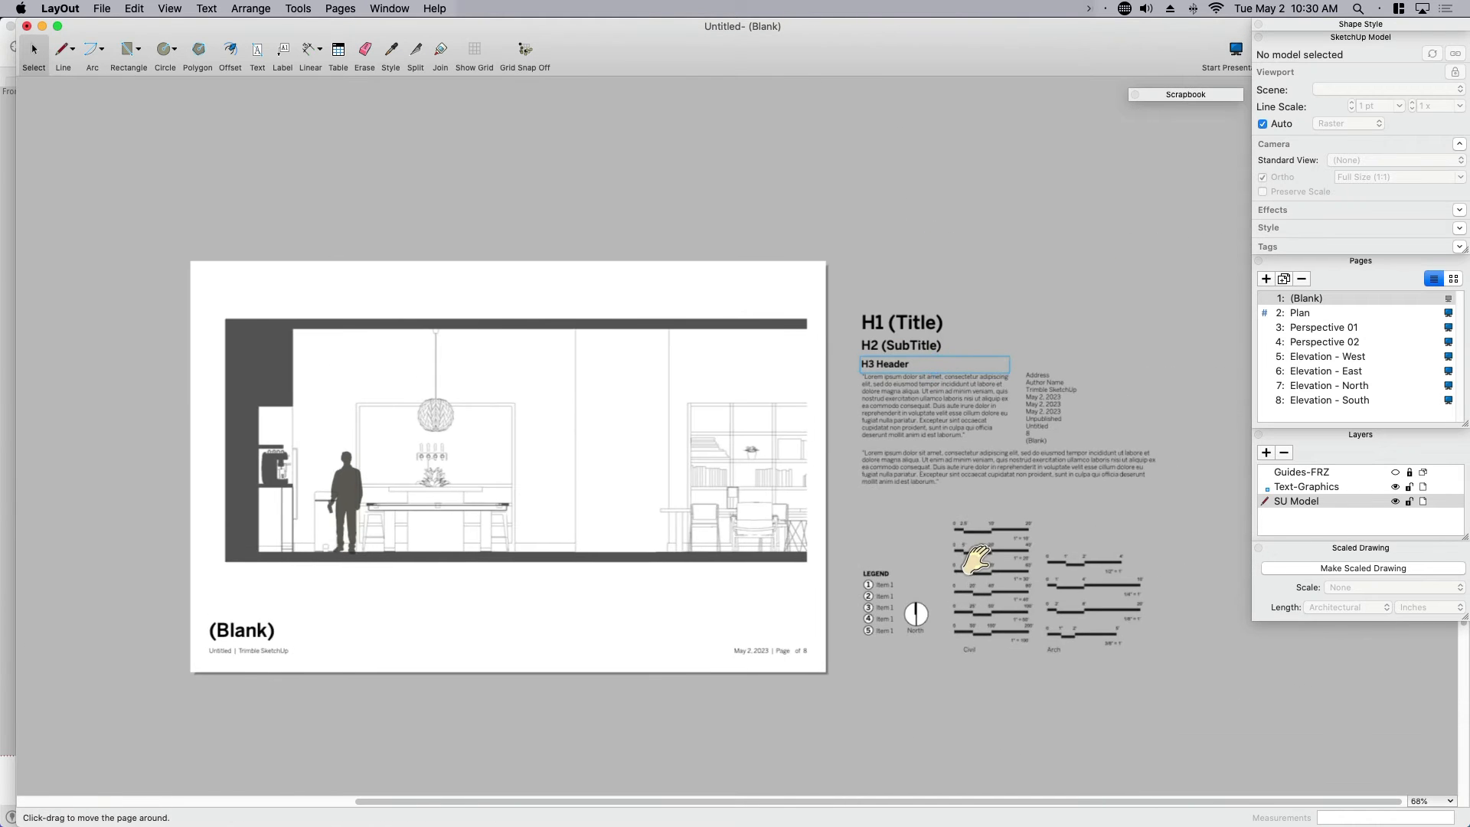
left_click(1003, 319)
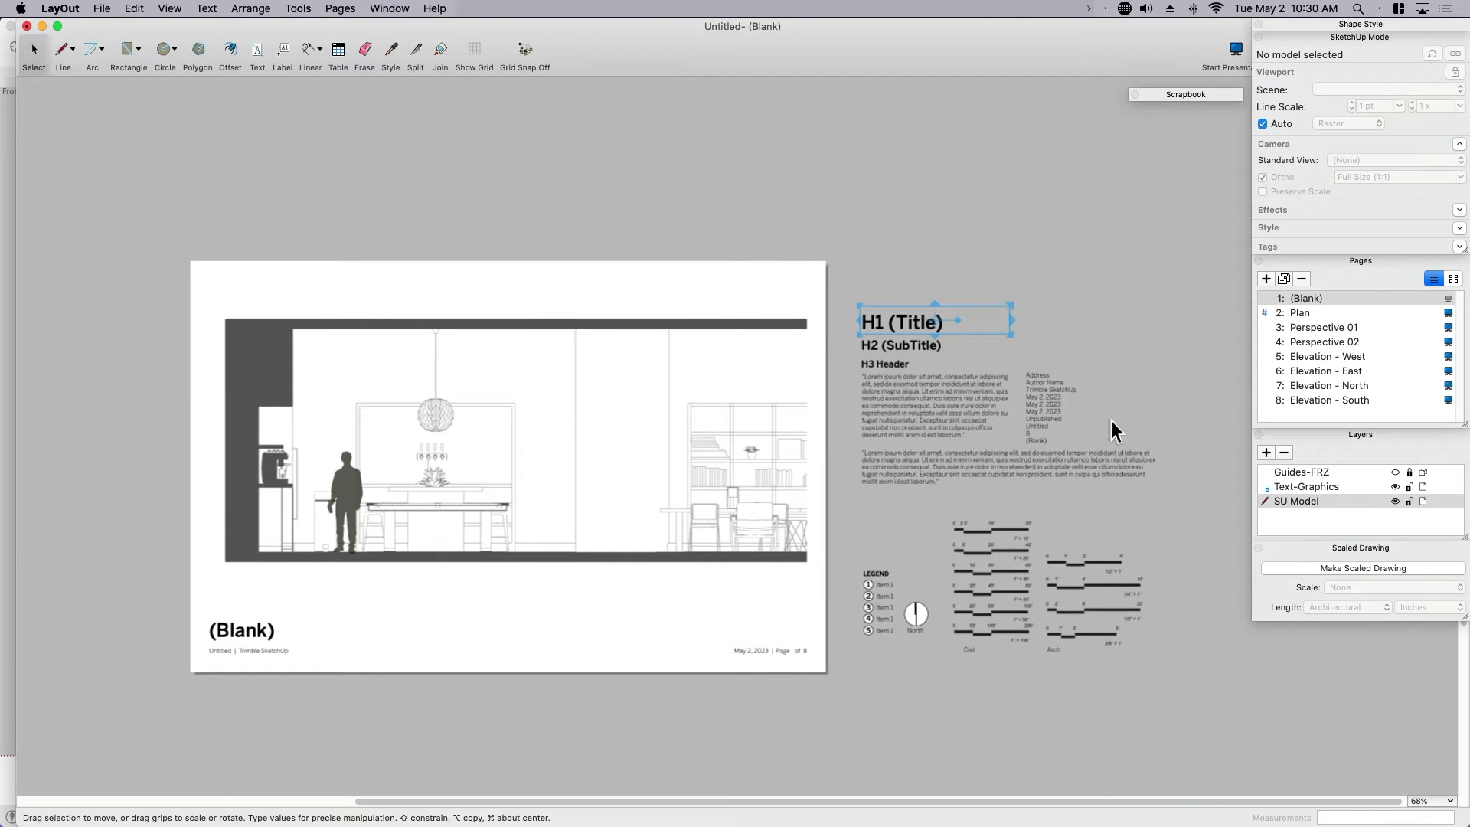
left_click(1114, 346)
middle_click_drag(940, 443, 1007, 433)
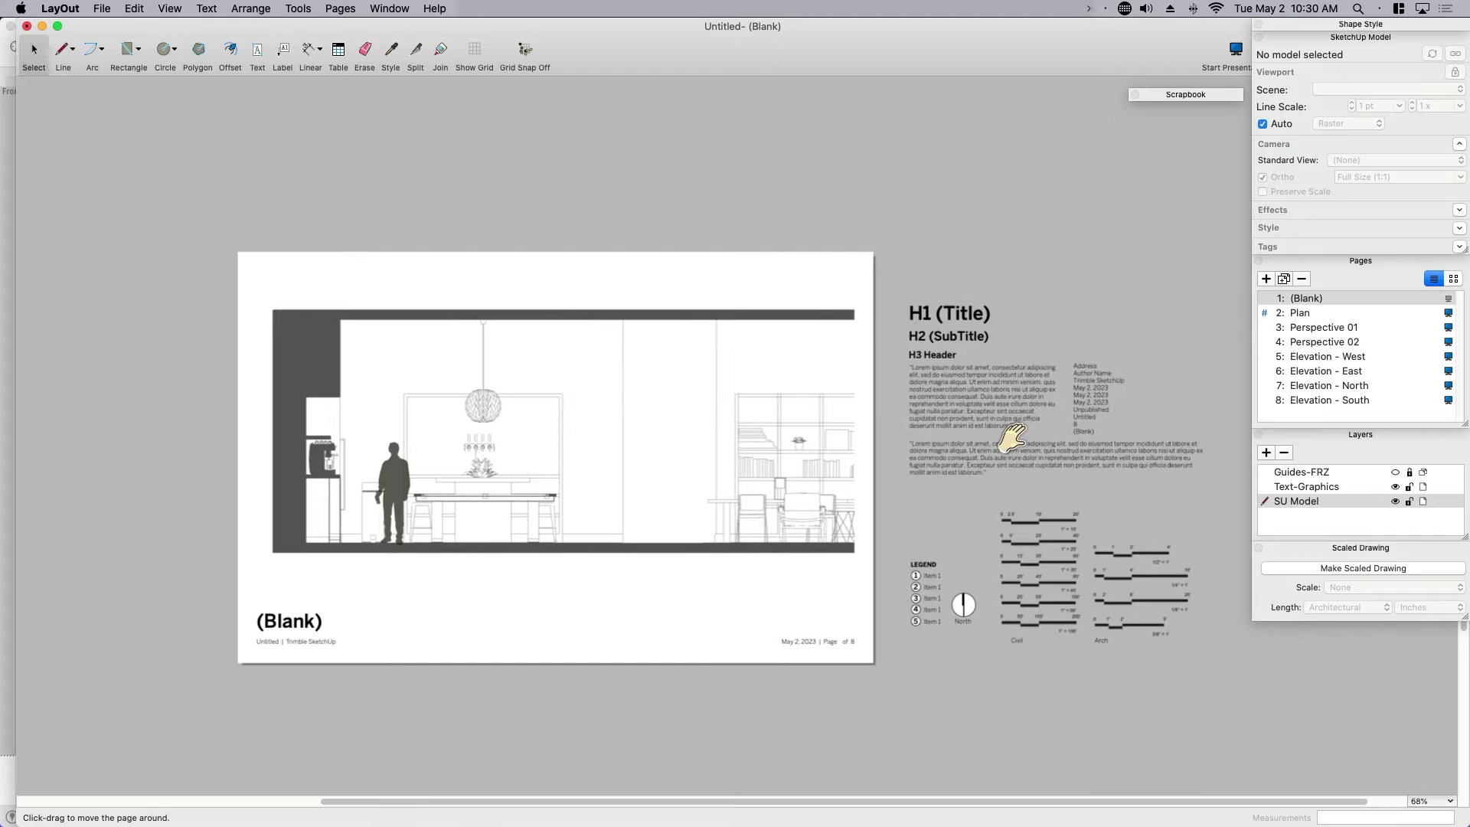
scroll(956, 364, "up", 3)
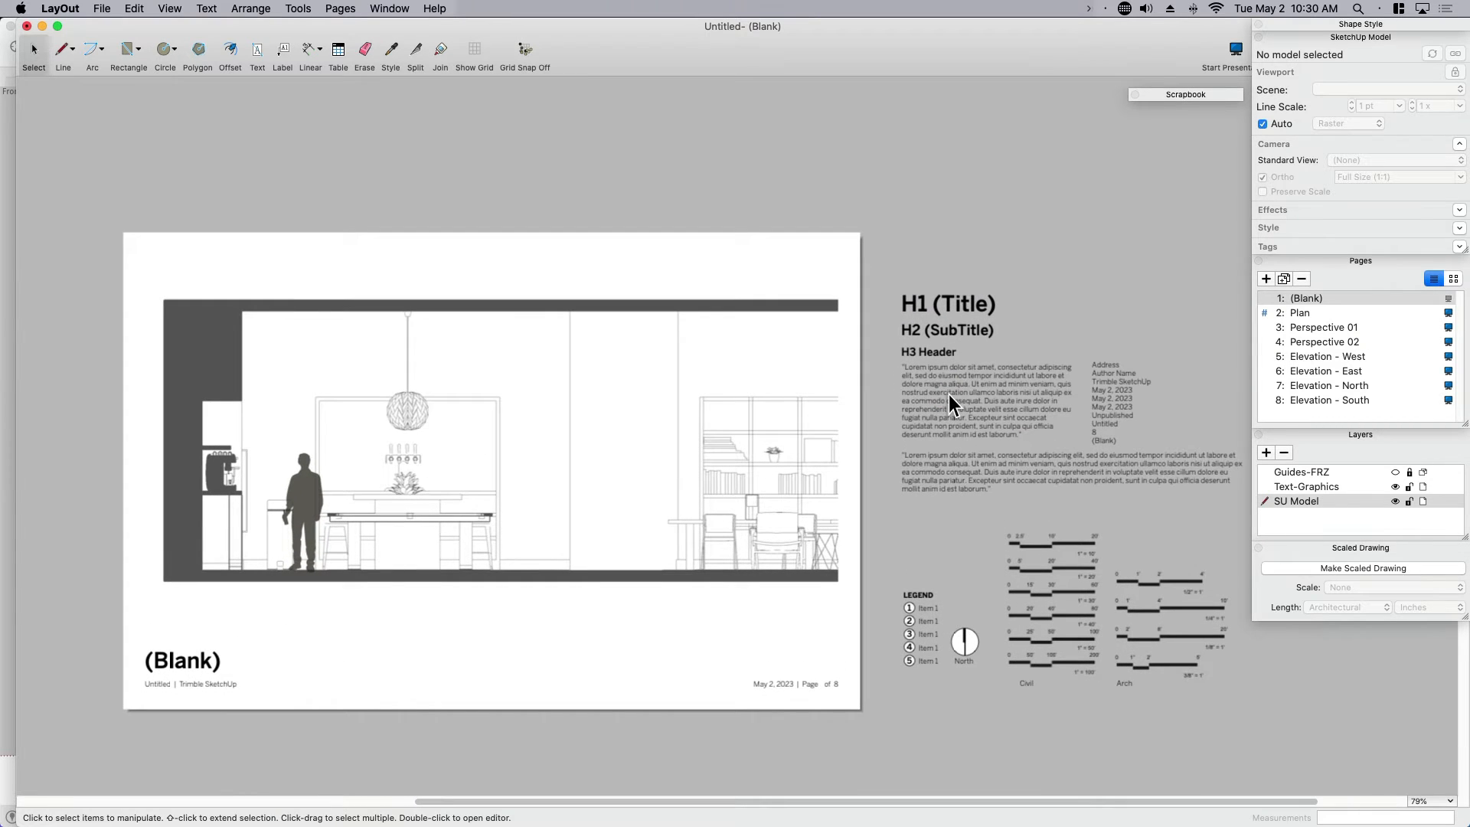
Step: Select the translucent standing man in the elevation and inspect him up close against the surrounding furniture
left_click(304, 511)
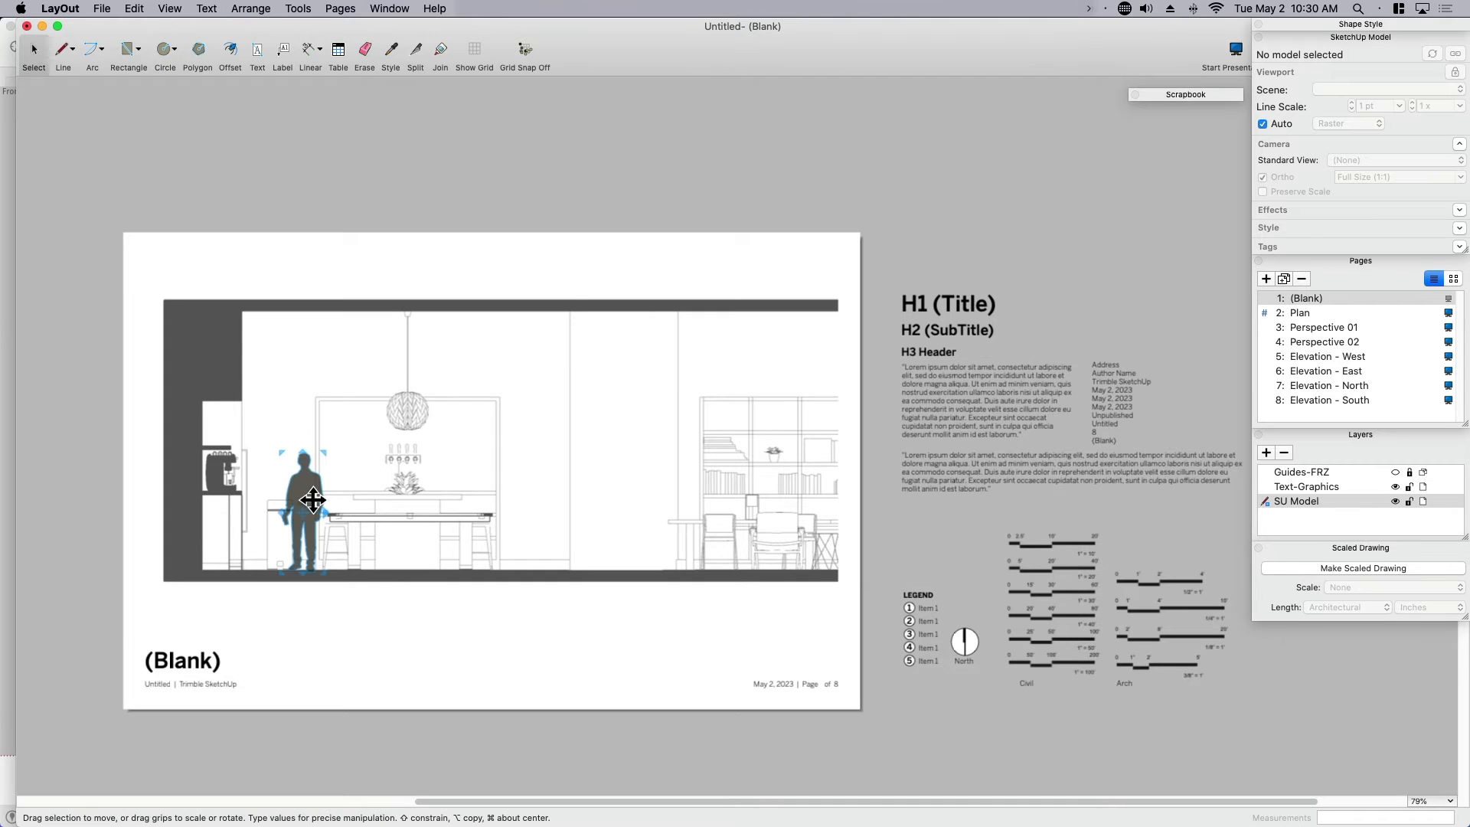
scroll(307, 509, "up", 5)
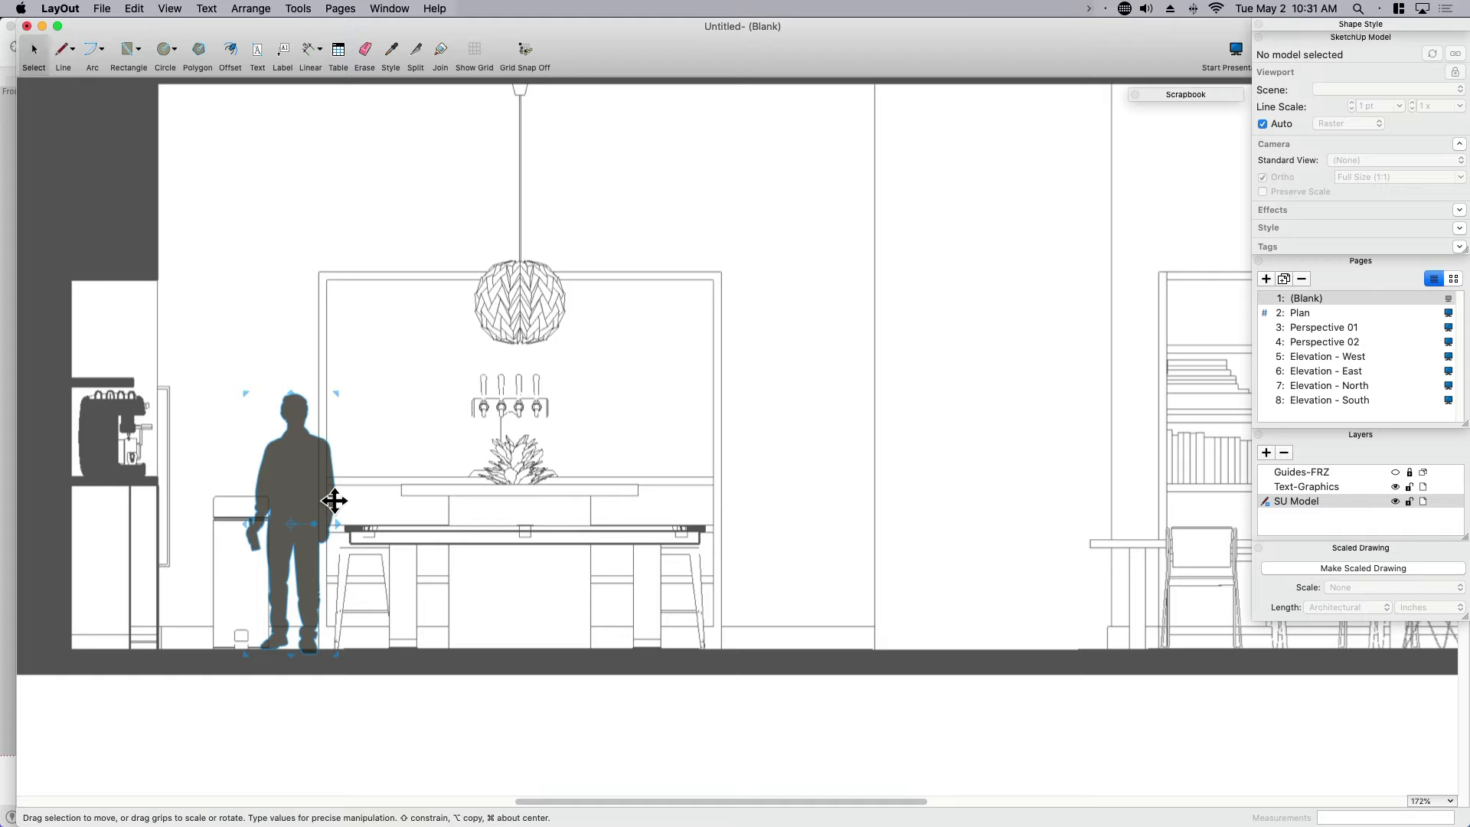
scroll(355, 541, "up", 2)
scroll(355, 540, "left", 2)
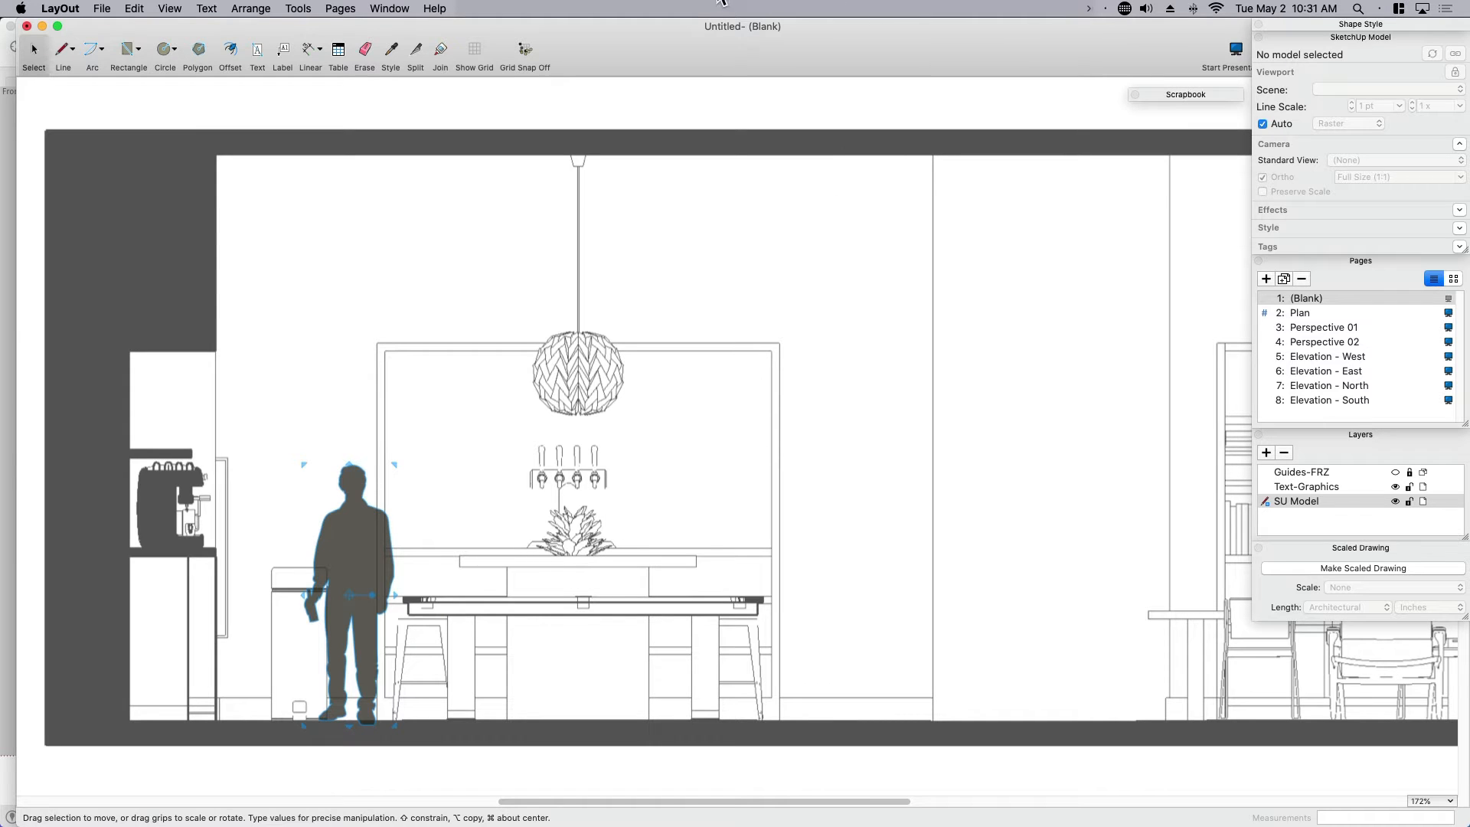
Step: Switch to the PhonePeeps.skp model in SketchUp and view the people figures in Scene 2, Scene 3 and Scene 4
key("super+Tab")
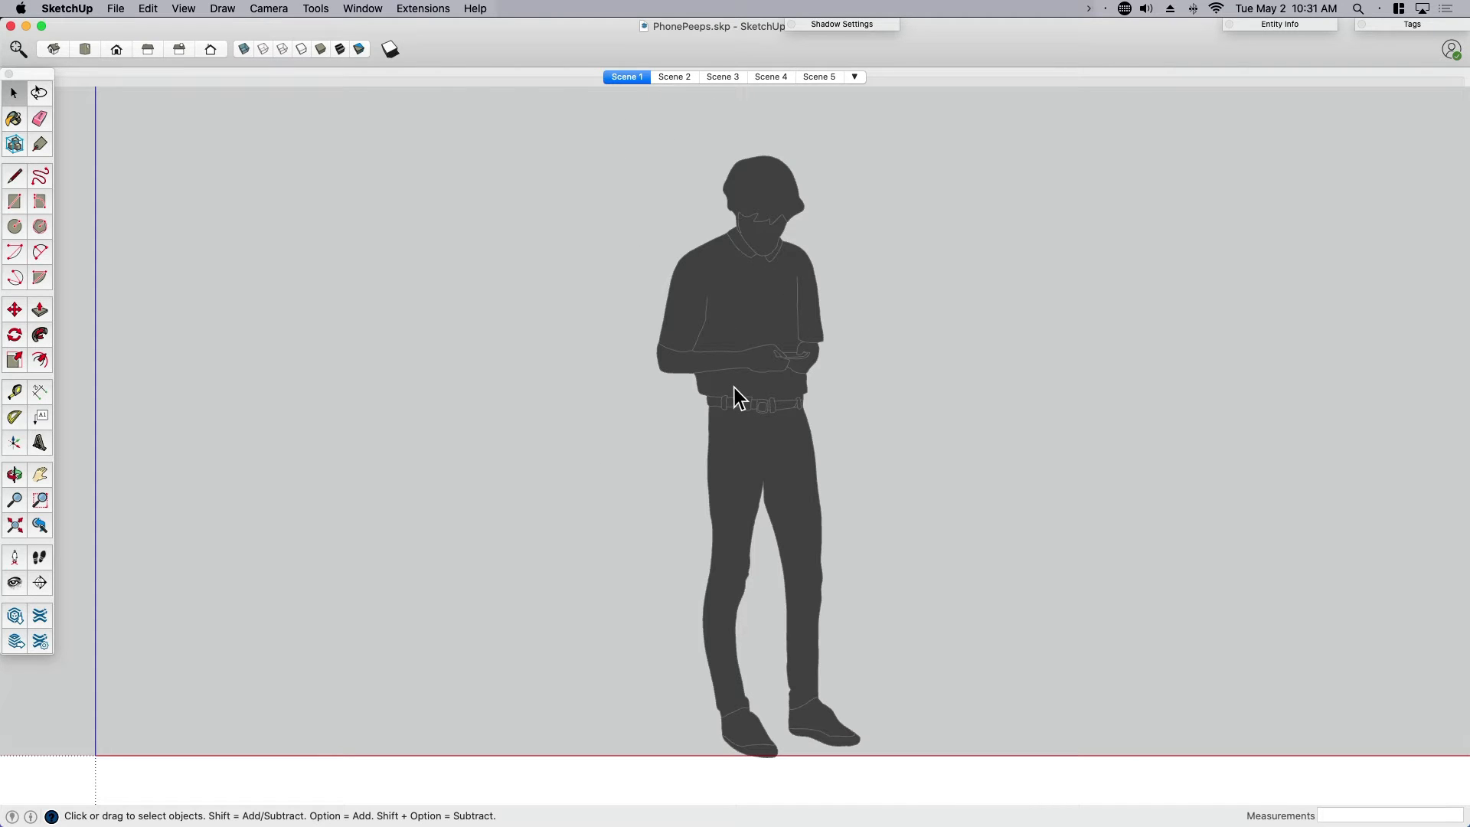
left_click(674, 78)
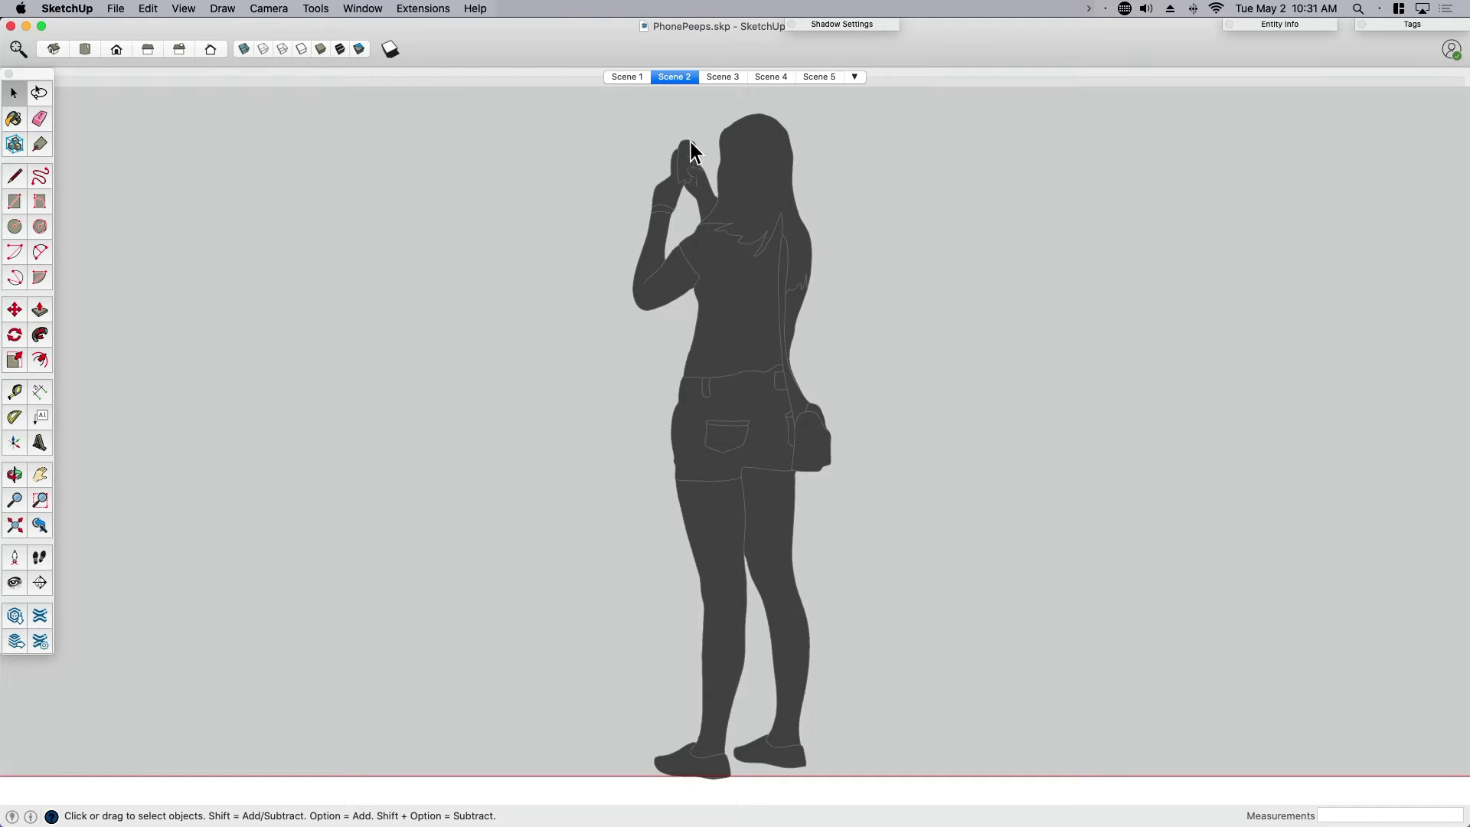
left_click(724, 77)
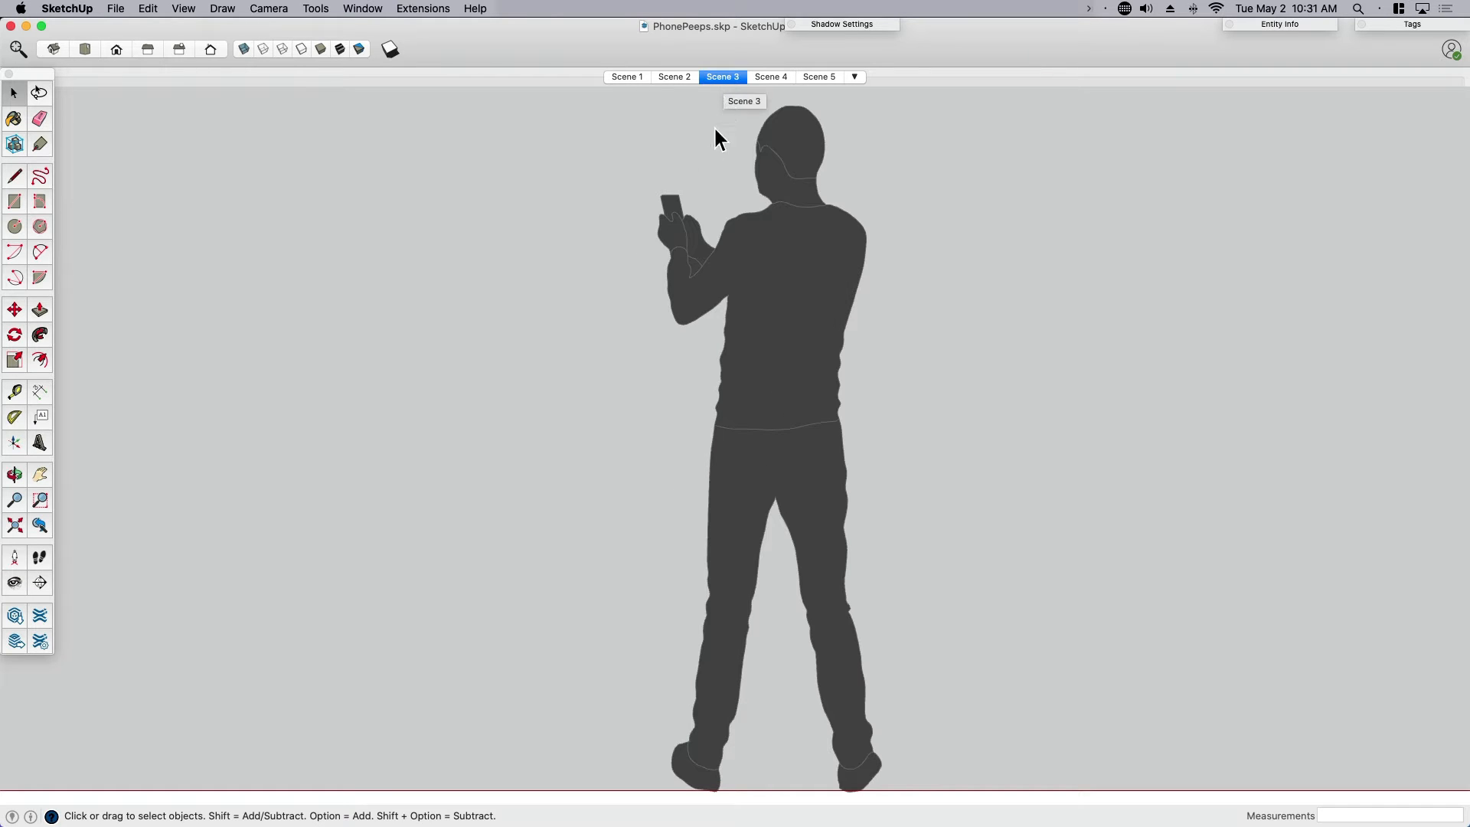
left_click(768, 77)
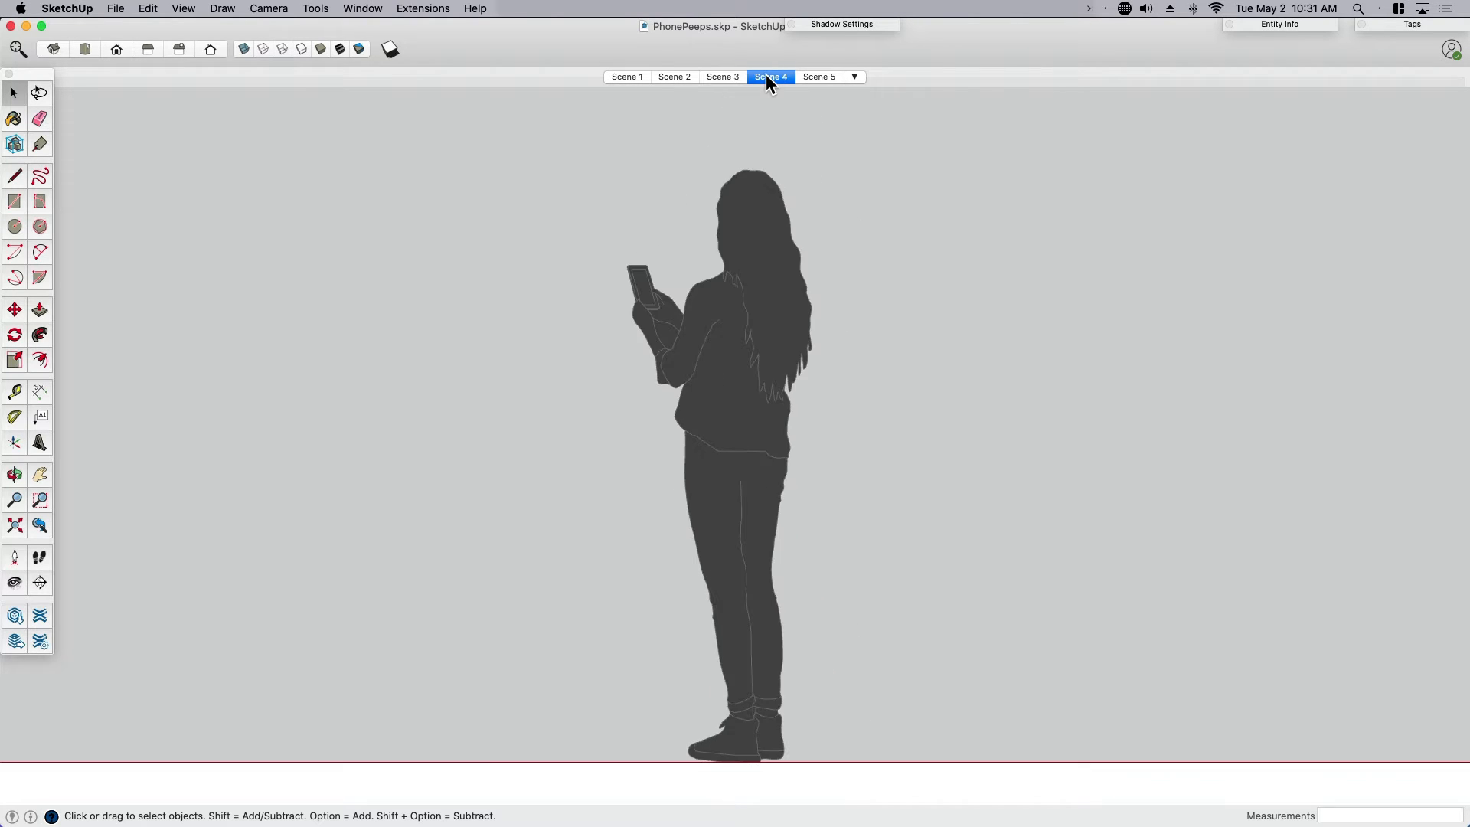
Step: View the people figures in Scene 5 and Scenes 1 through 4, and orbit slightly around the Scene 4 woman
left_click(810, 77)
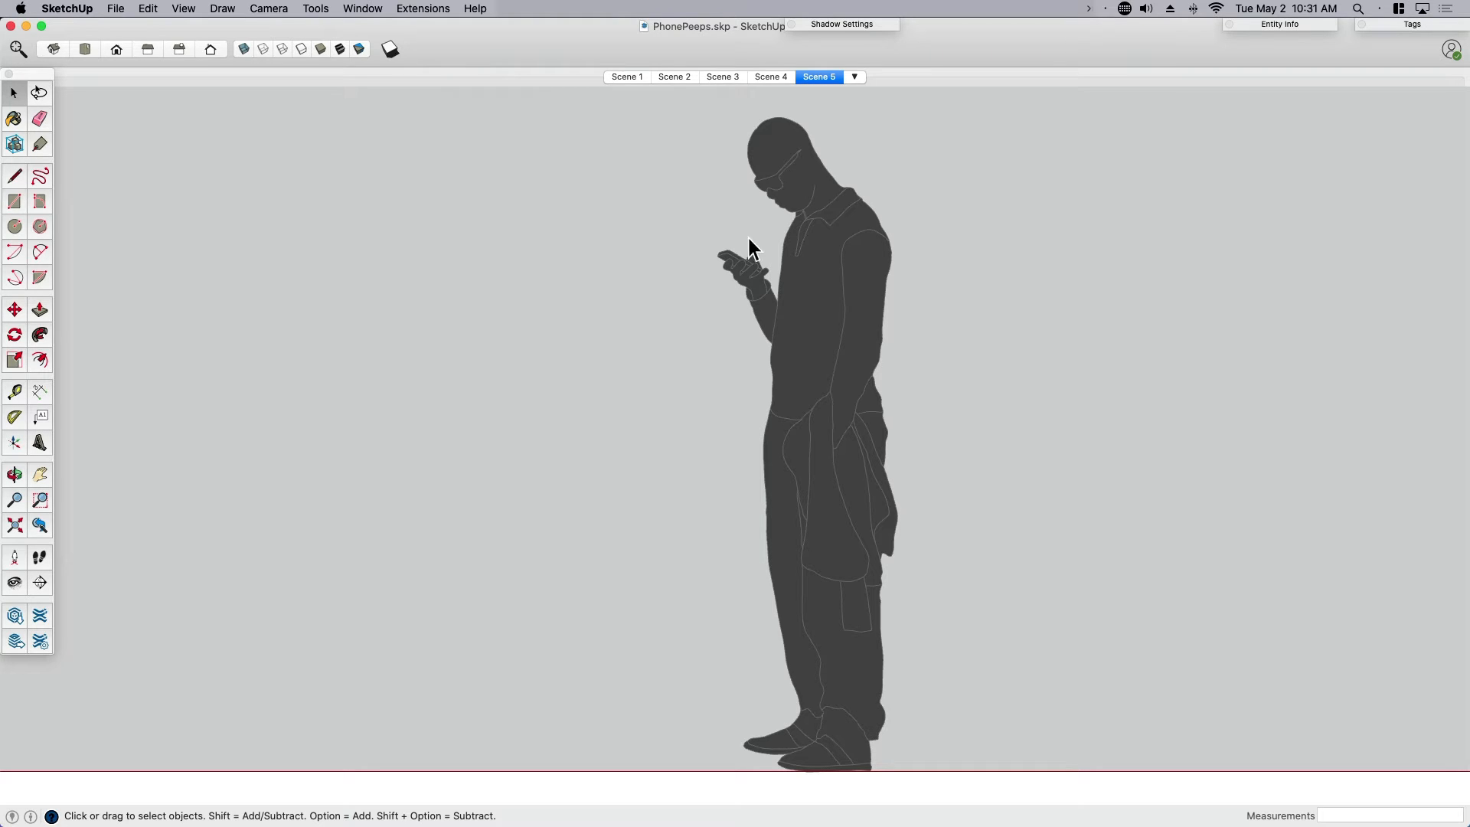
left_click(628, 77)
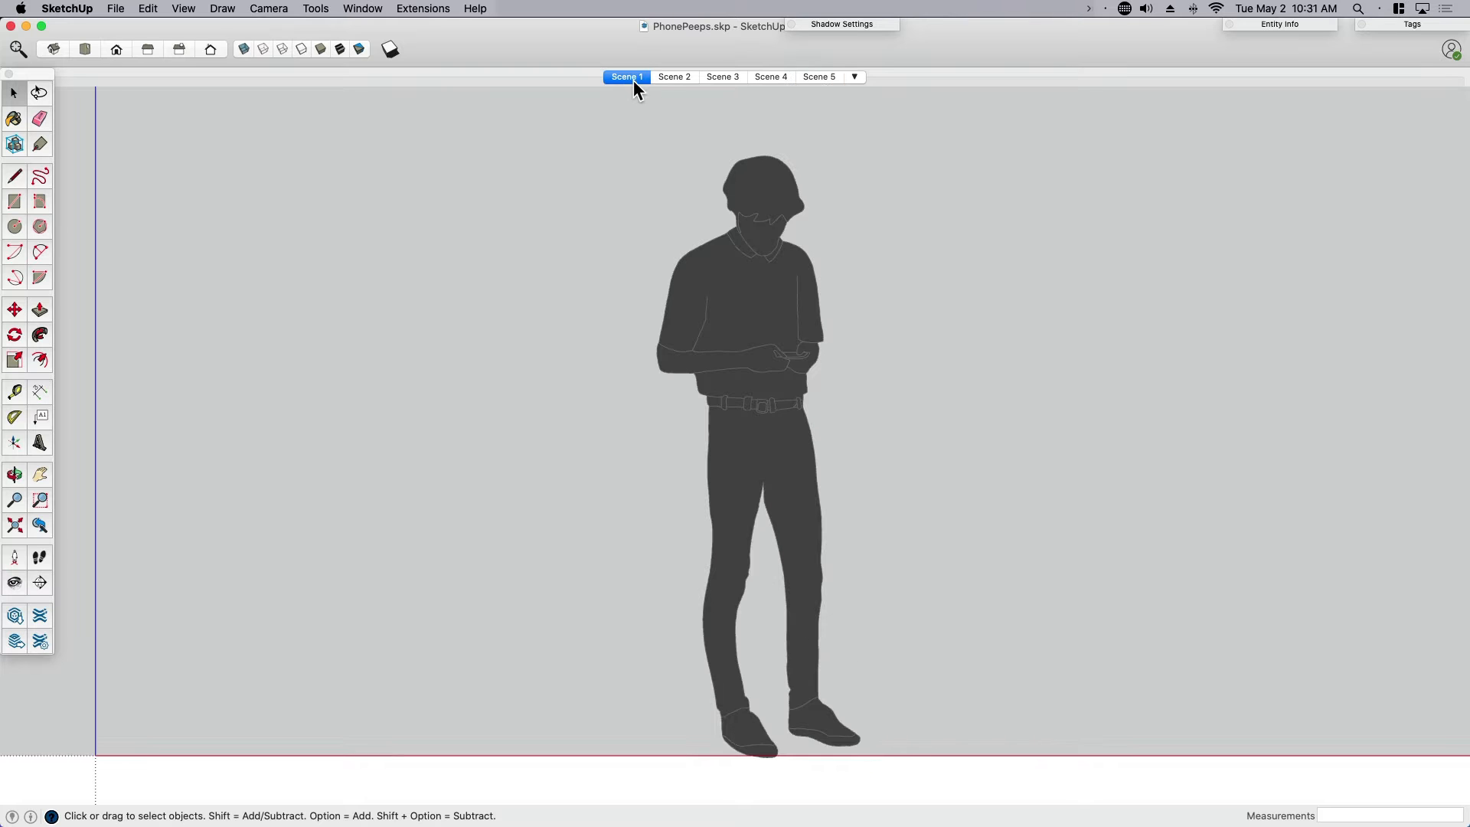
left_click(675, 77)
left_click(723, 76)
left_click(771, 76)
key("o")
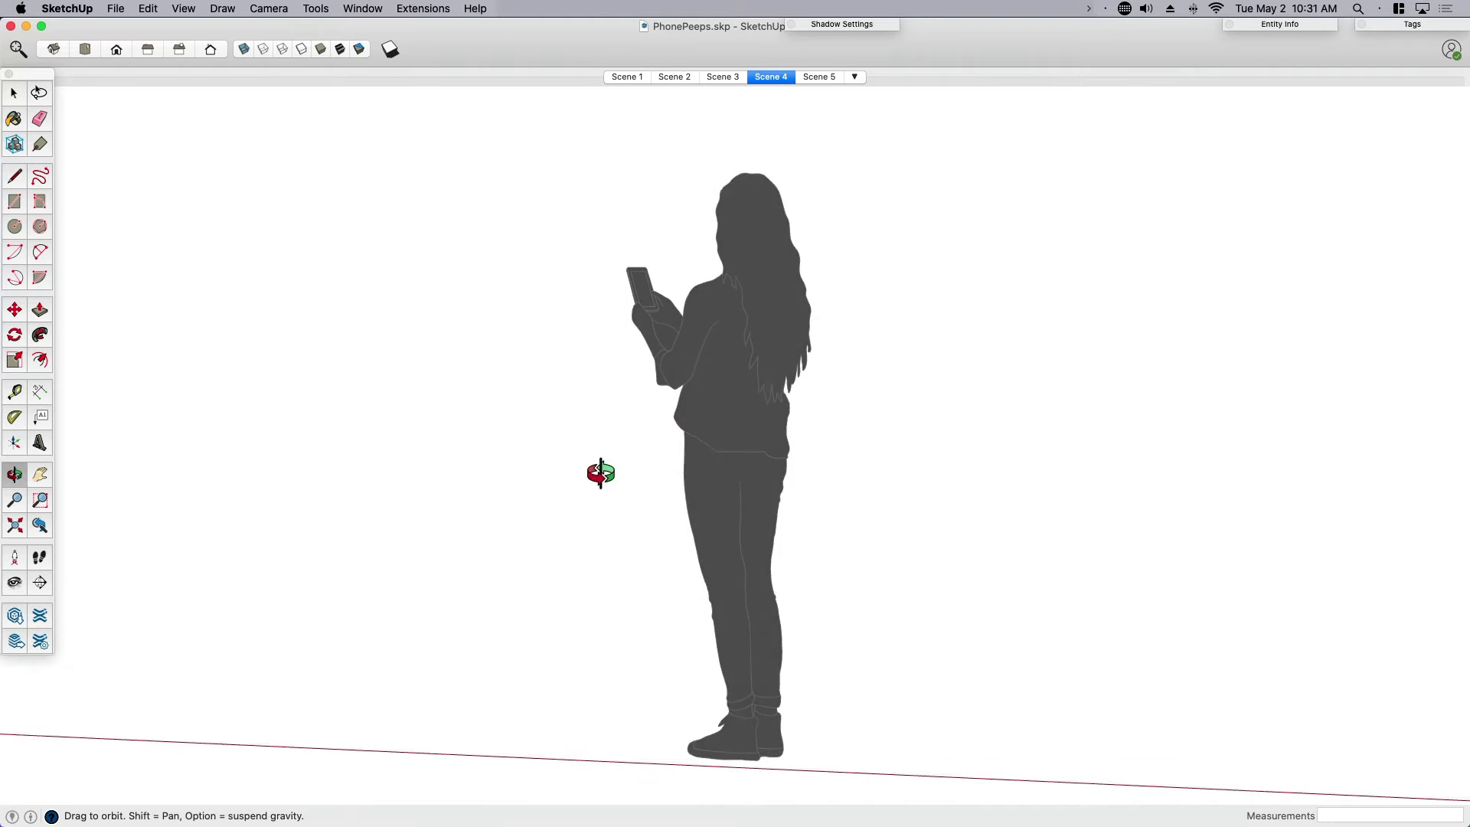
key("space")
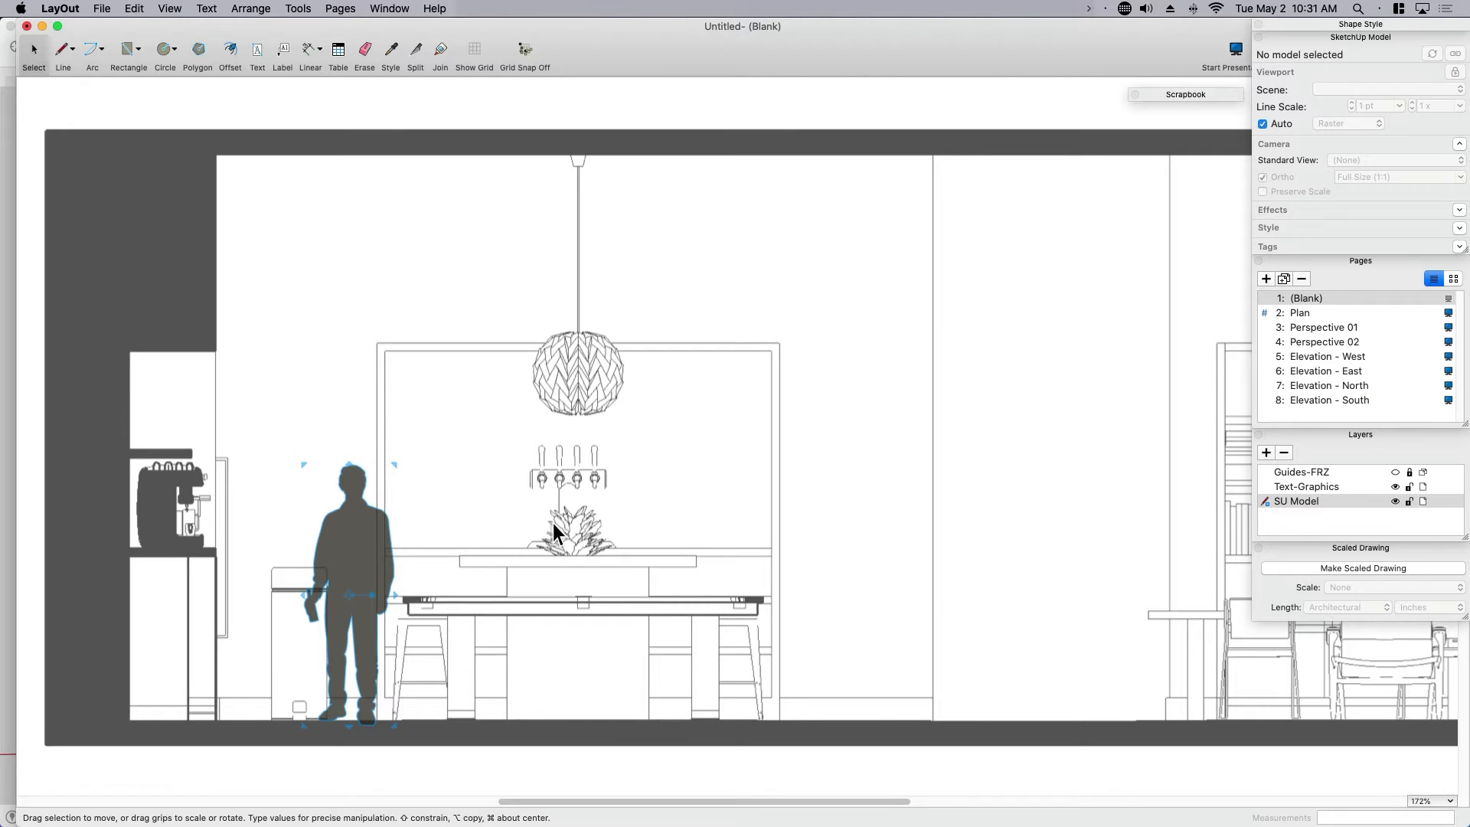
Step: Switch back to LayOut and create a new document from the plain paper Letter Landscape template
scroll(559, 535, "up", 3)
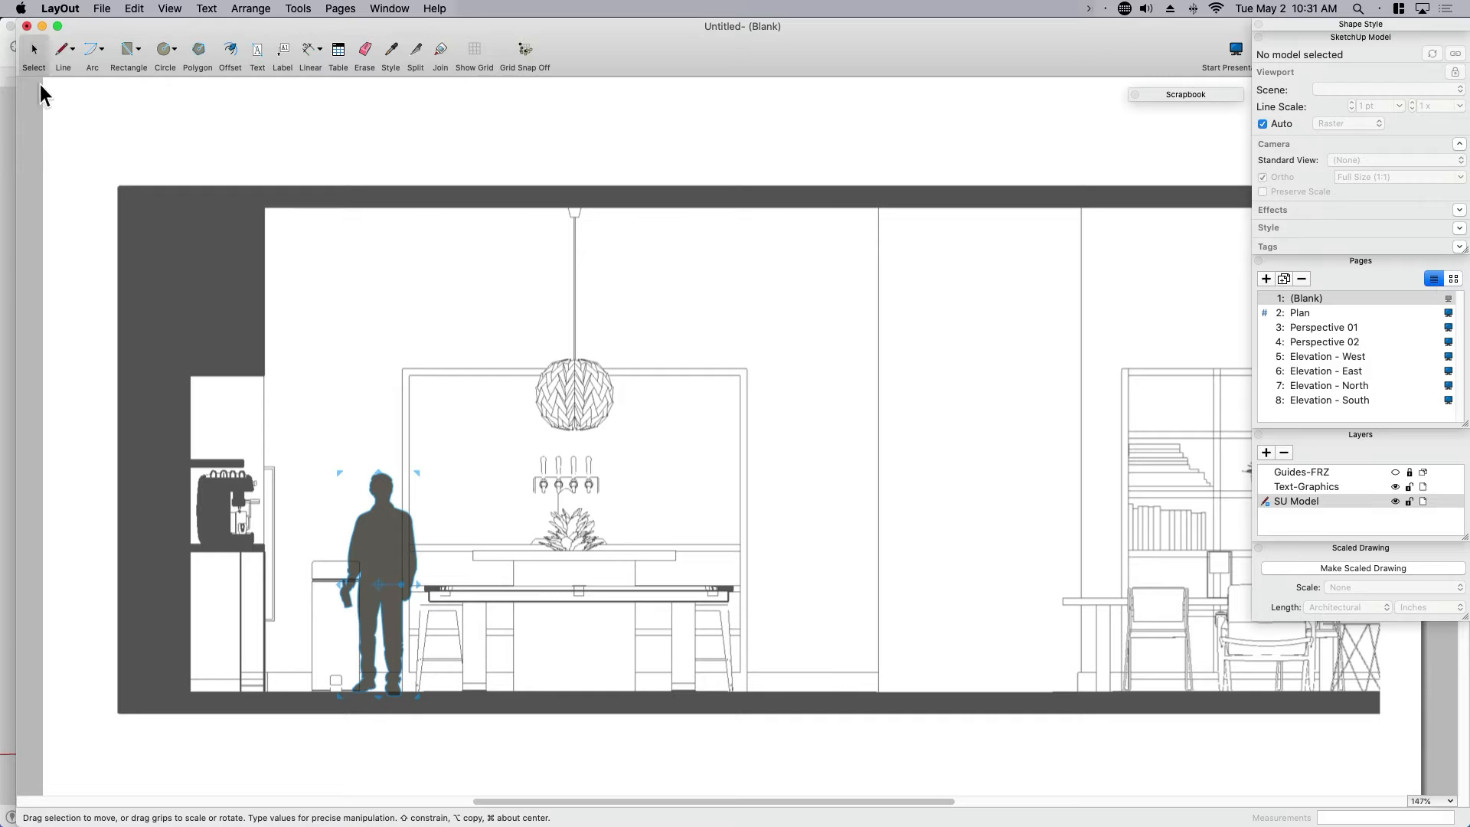
left_click_drag(17, 139, 1, 139)
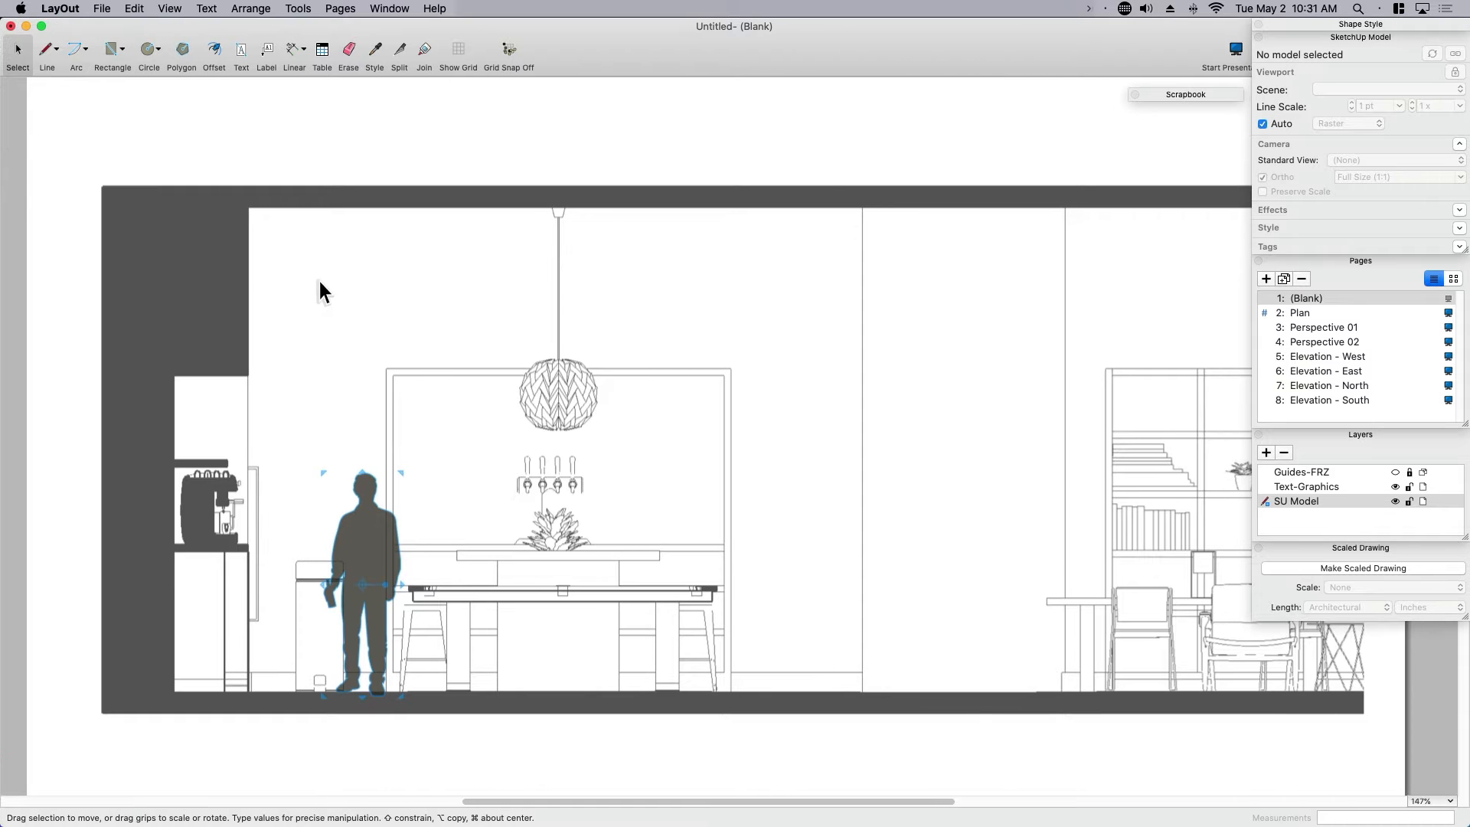
left_click(104, 9)
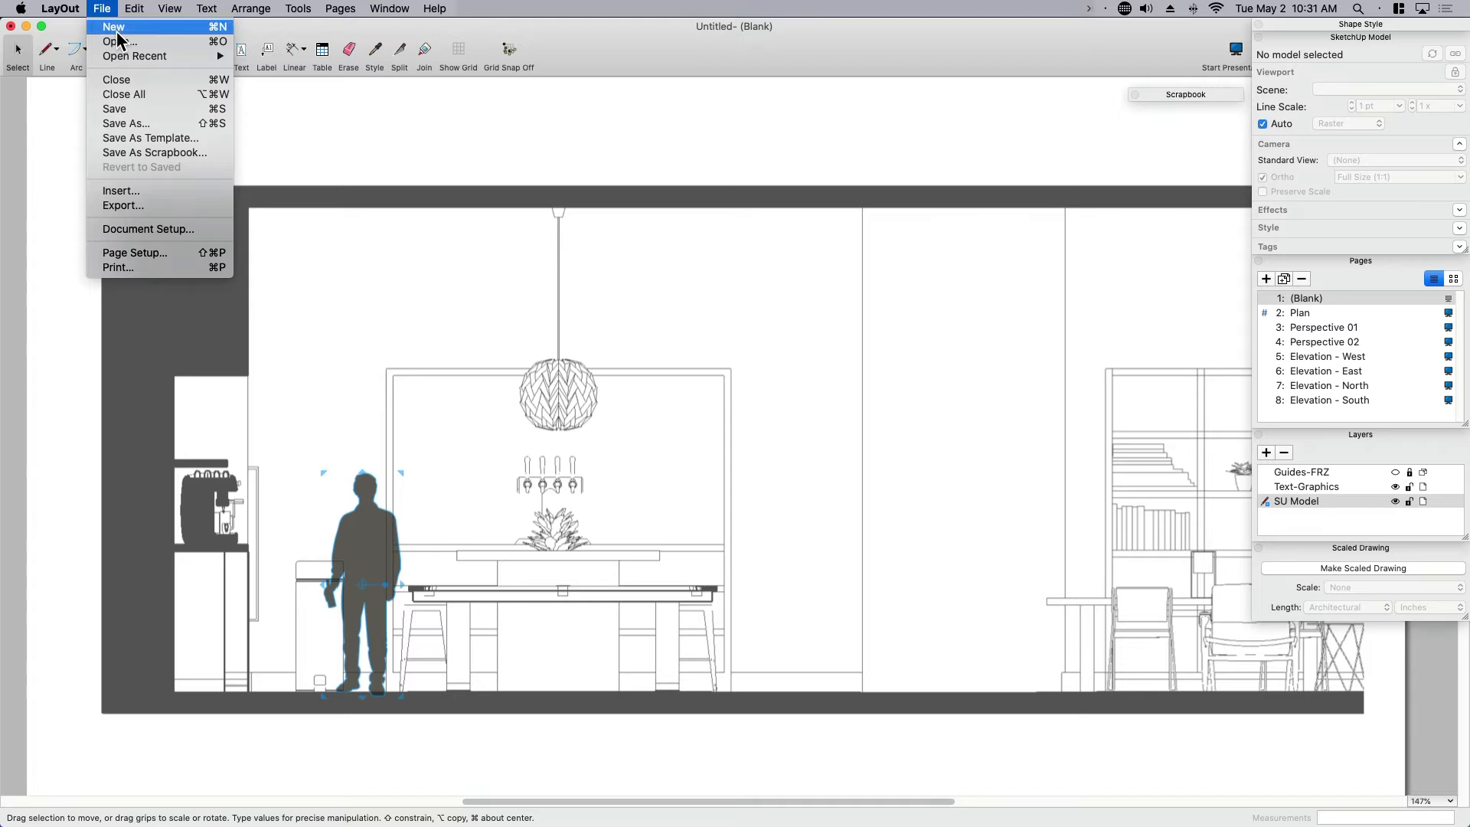
left_click(118, 32)
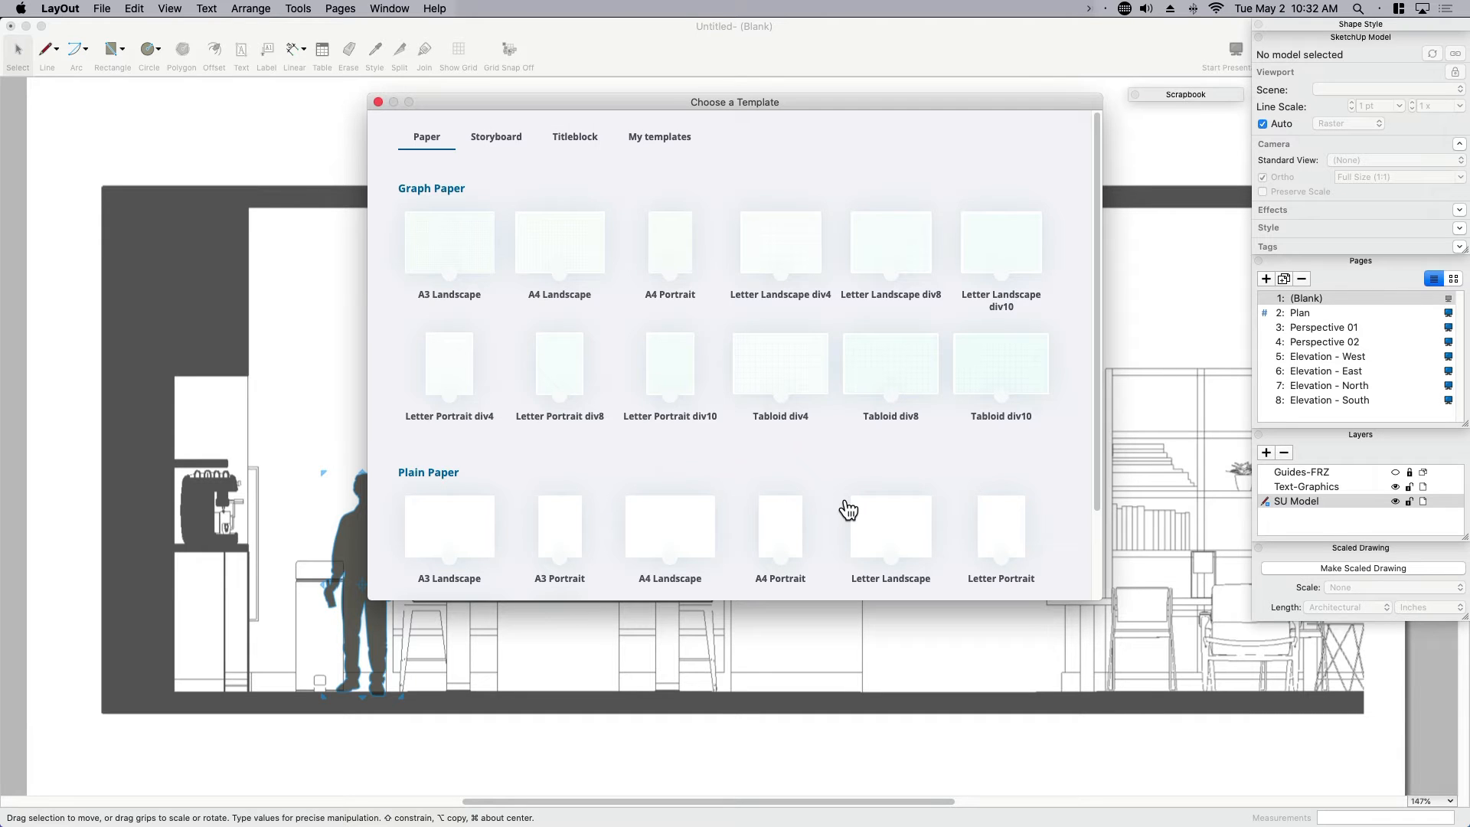
scroll(850, 511, "down", 3)
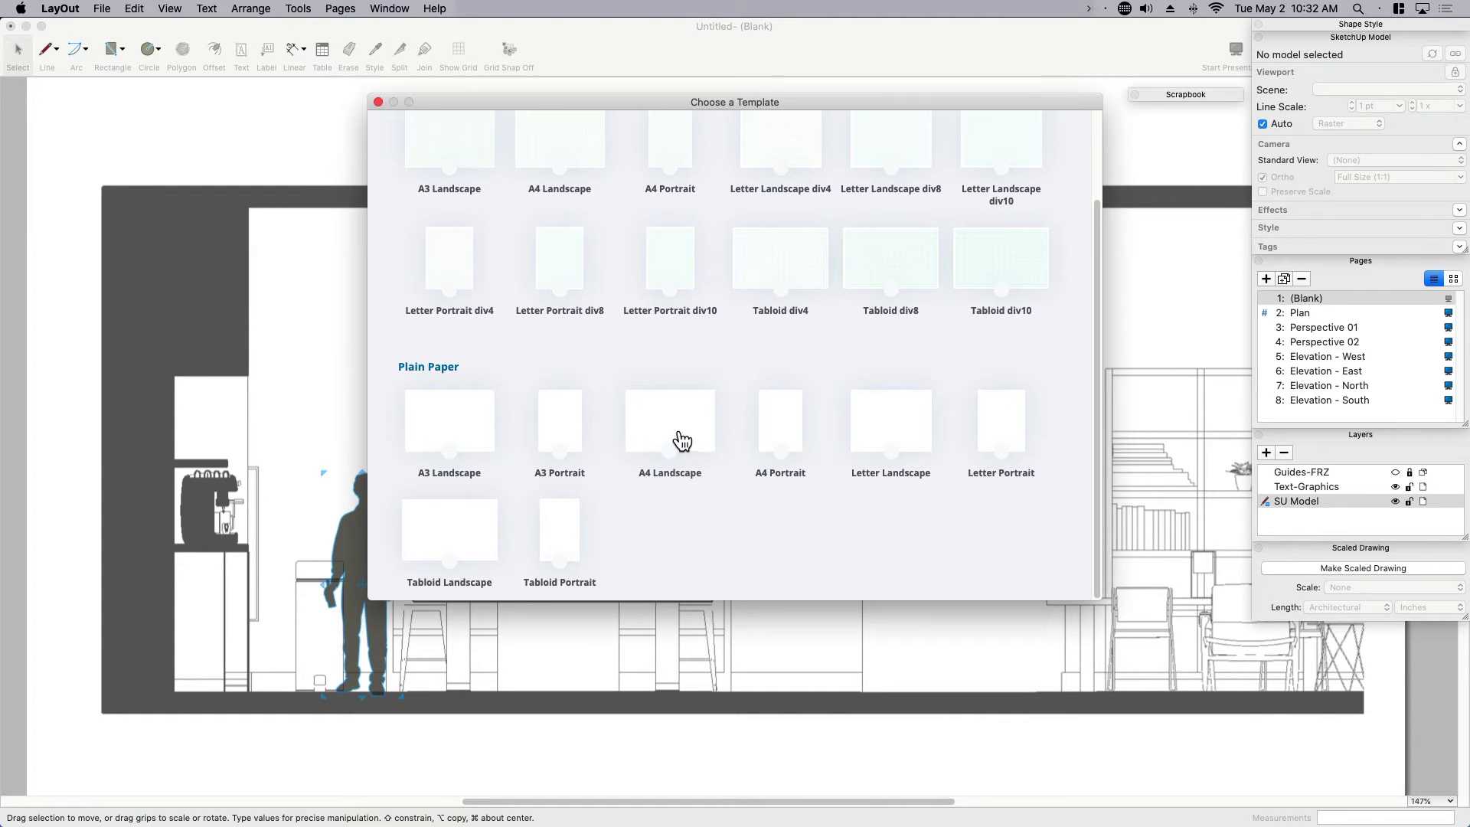
double_click(891, 421)
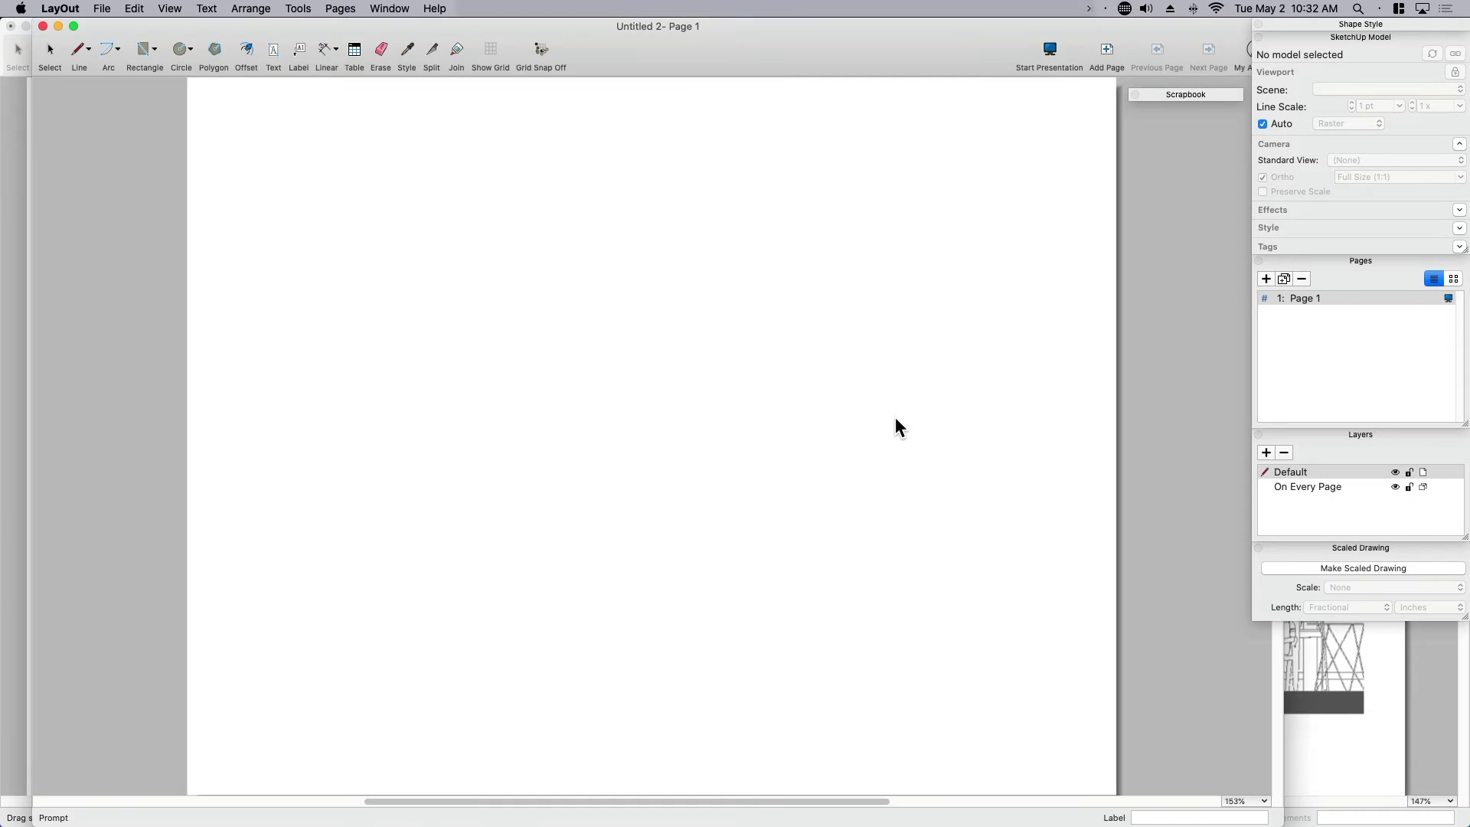
middle_click_drag(891, 430, 921, 417)
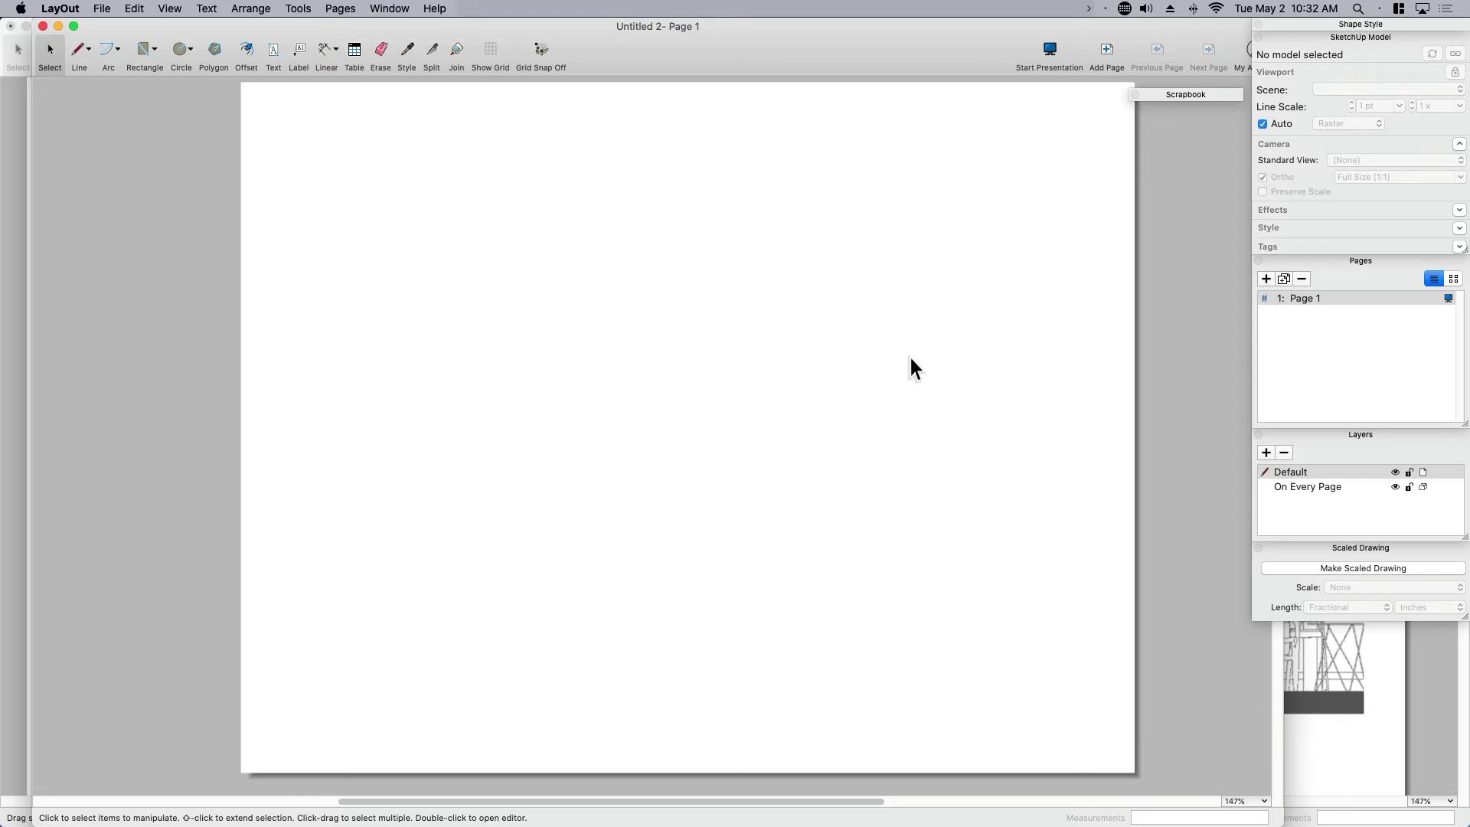
Step: Insert the PhonePeeps.skp model onto the blank page and move its viewport to the upper middle of the sheet
key("super+Tab")
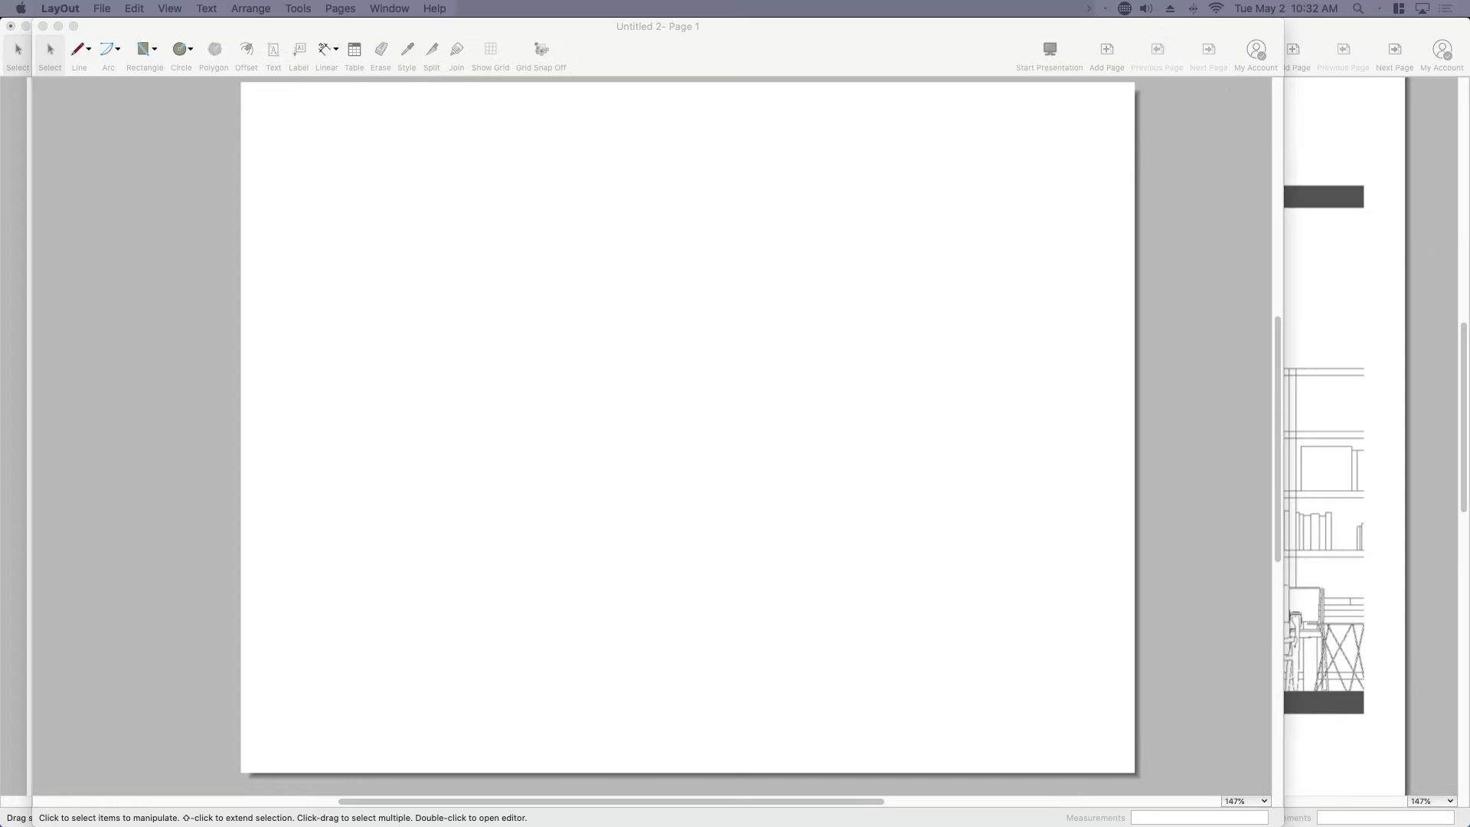
left_click_drag(329, 2, 668, 457)
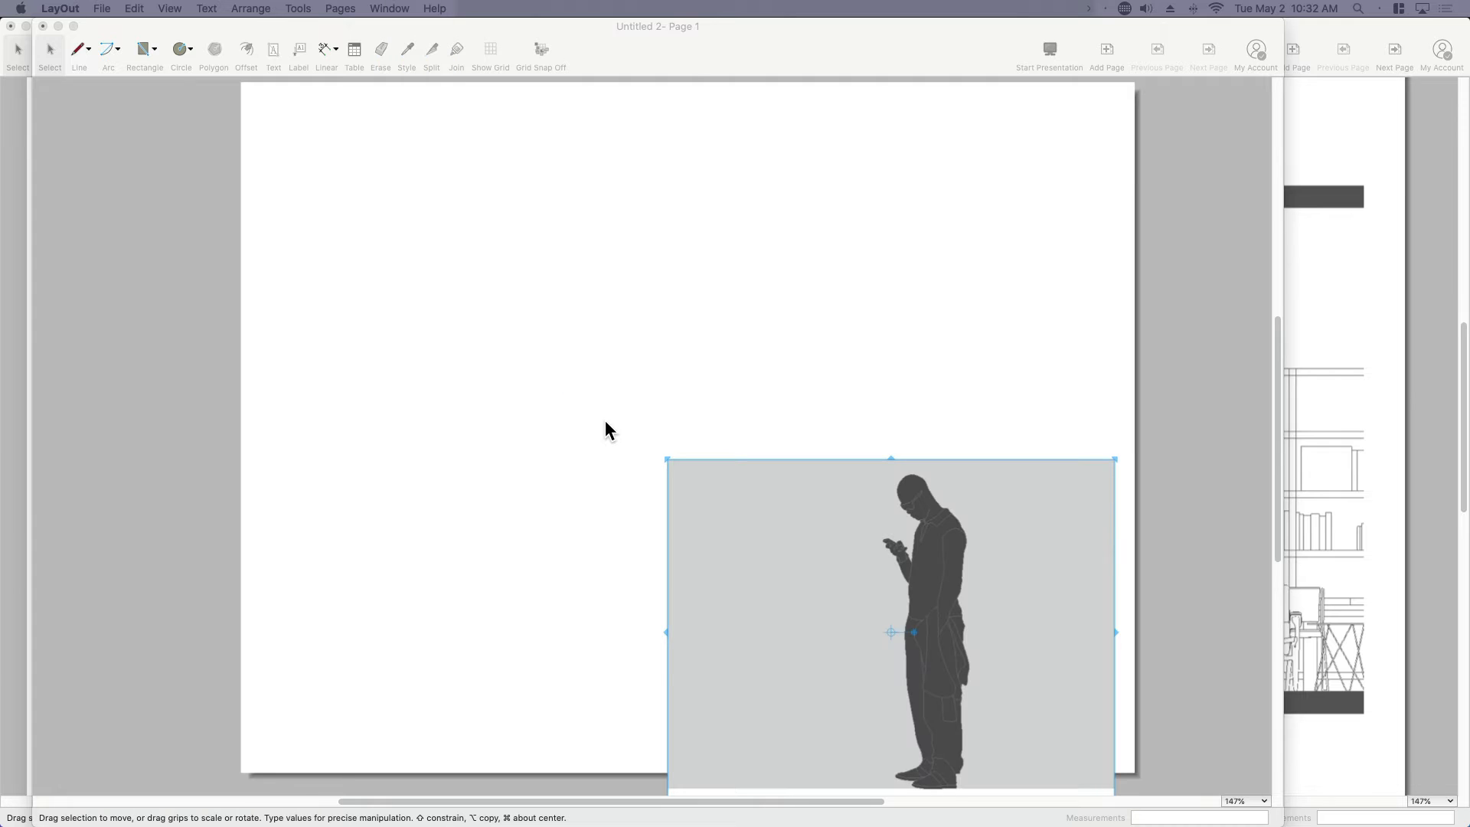
left_click_drag(935, 575, 717, 353)
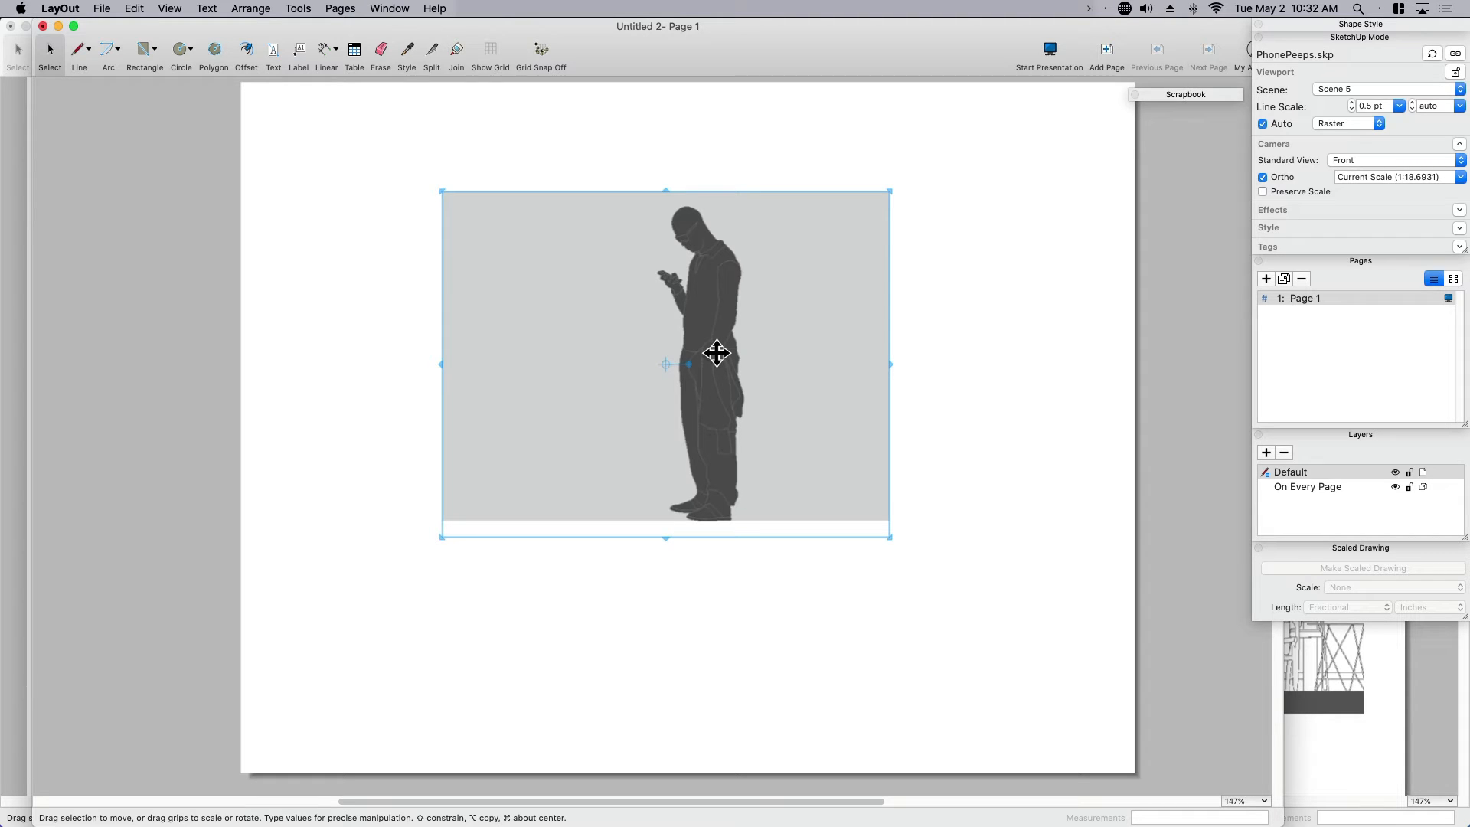
Step: Set the figure viewport's rendering to Vector and inspect the linework of the silhouette up close
left_click(1330, 120)
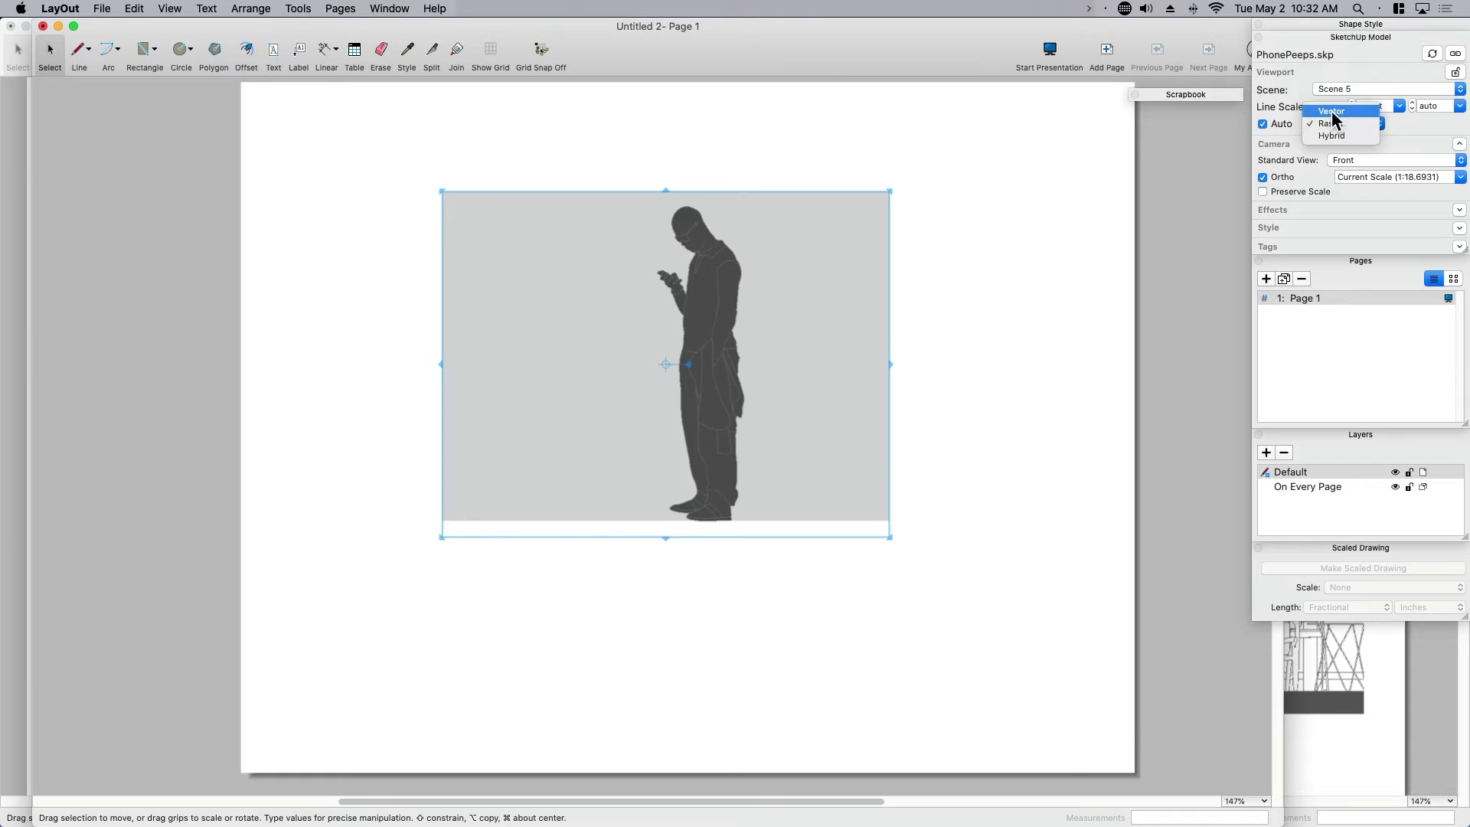
left_click(1336, 111)
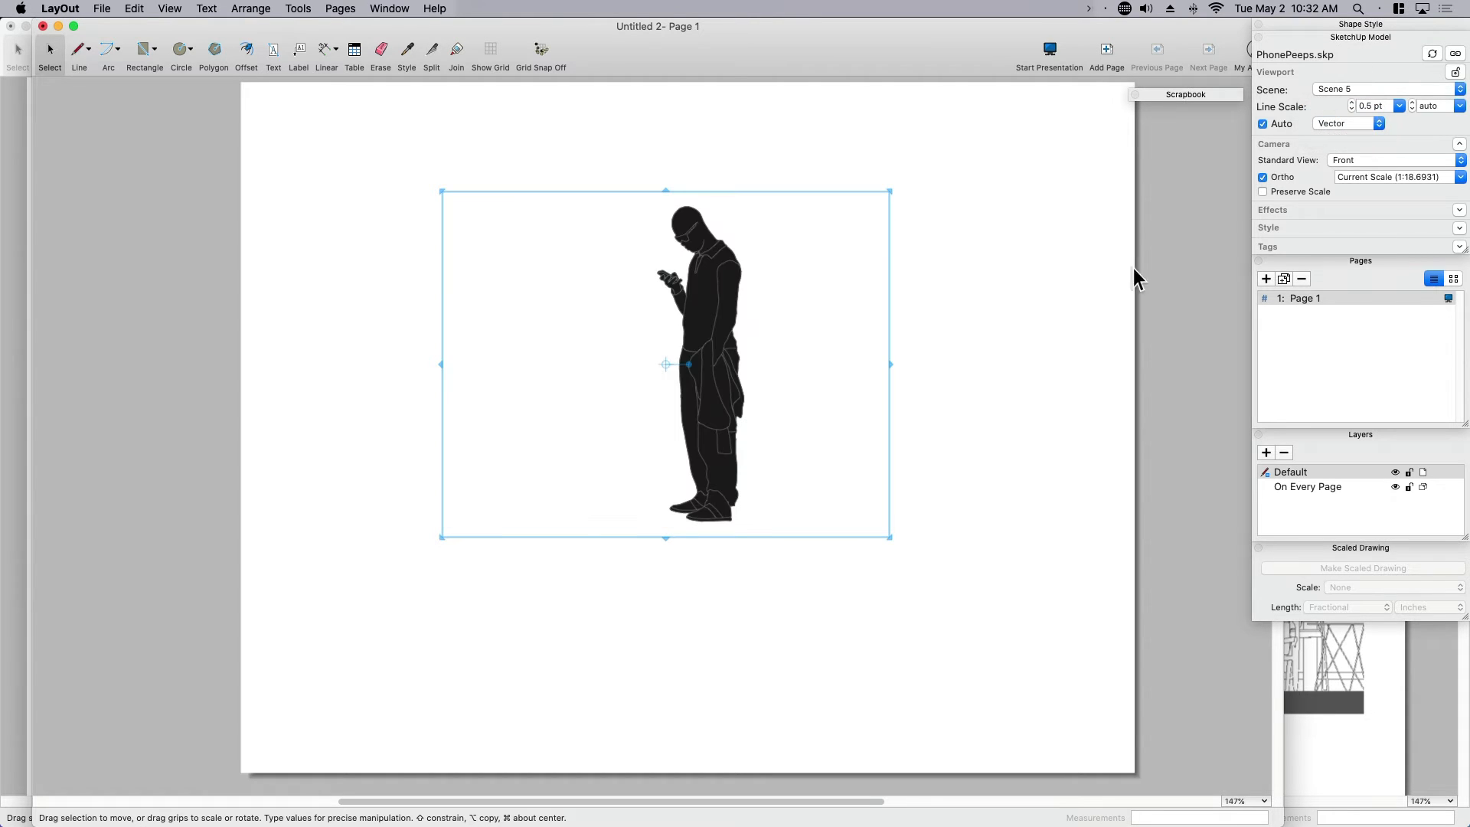
left_click(938, 444)
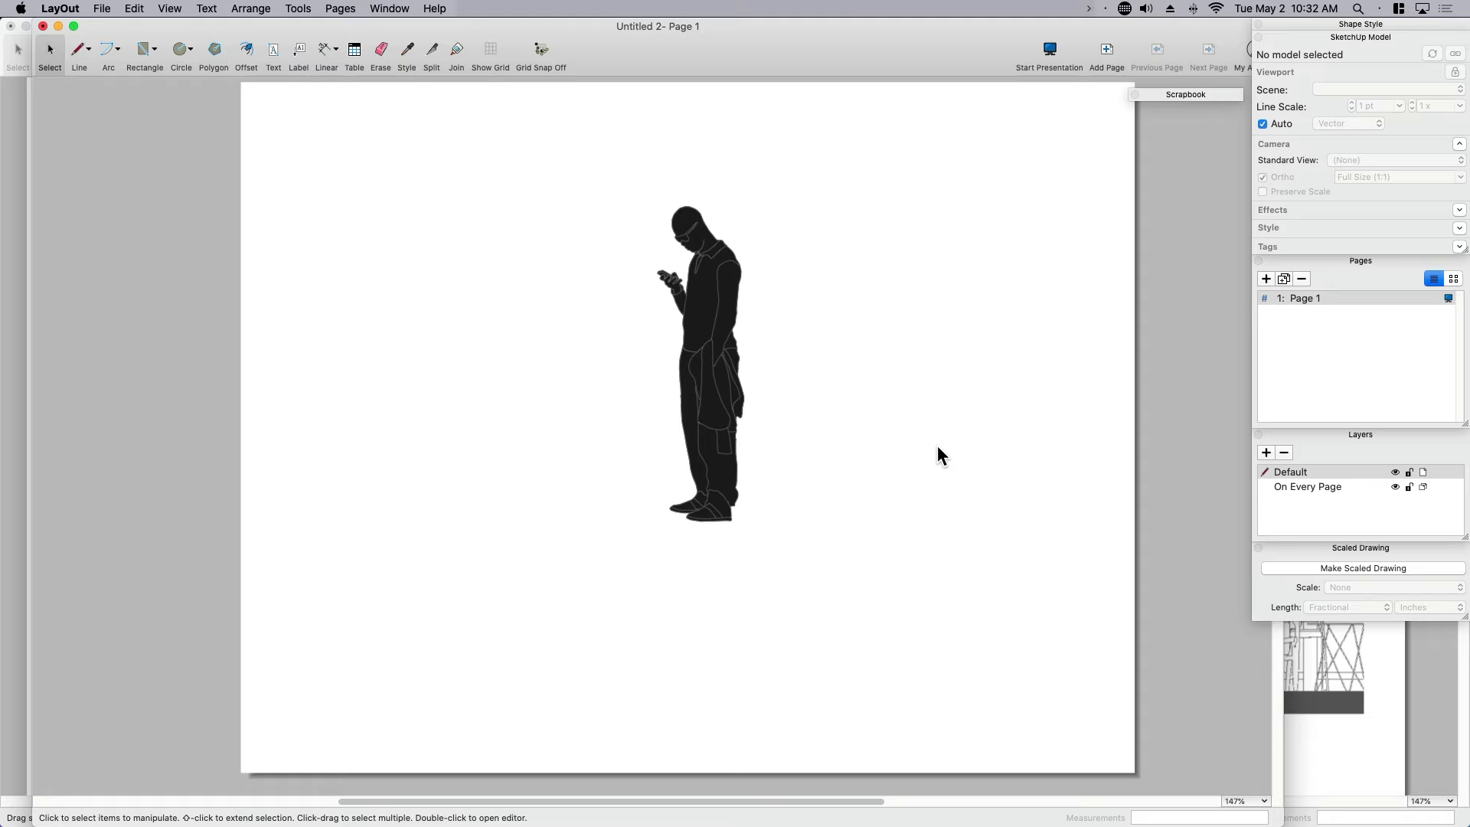
left_click(722, 410)
scroll(722, 410, "up", 5)
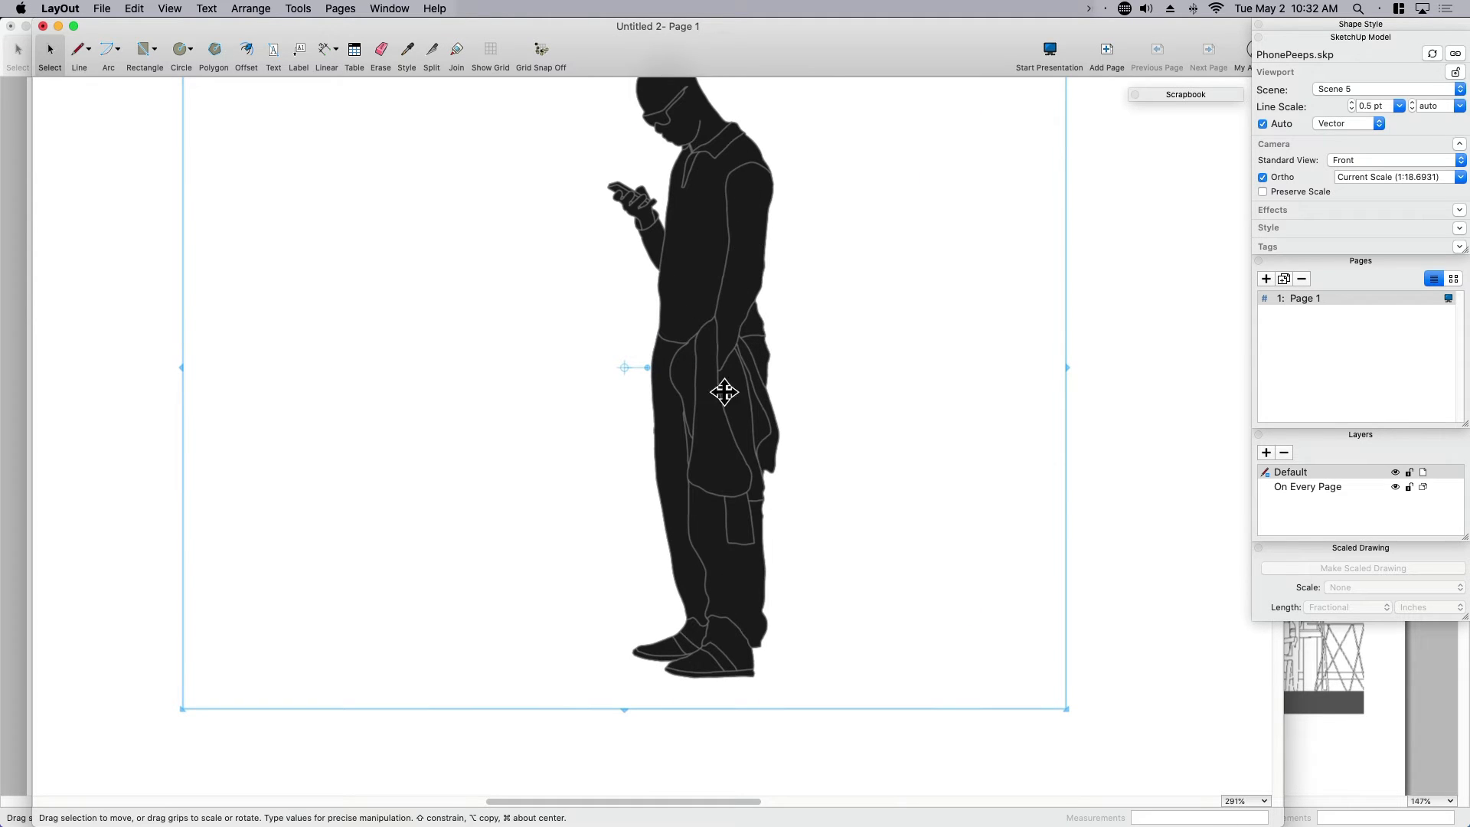
scroll(739, 420, "down", 2)
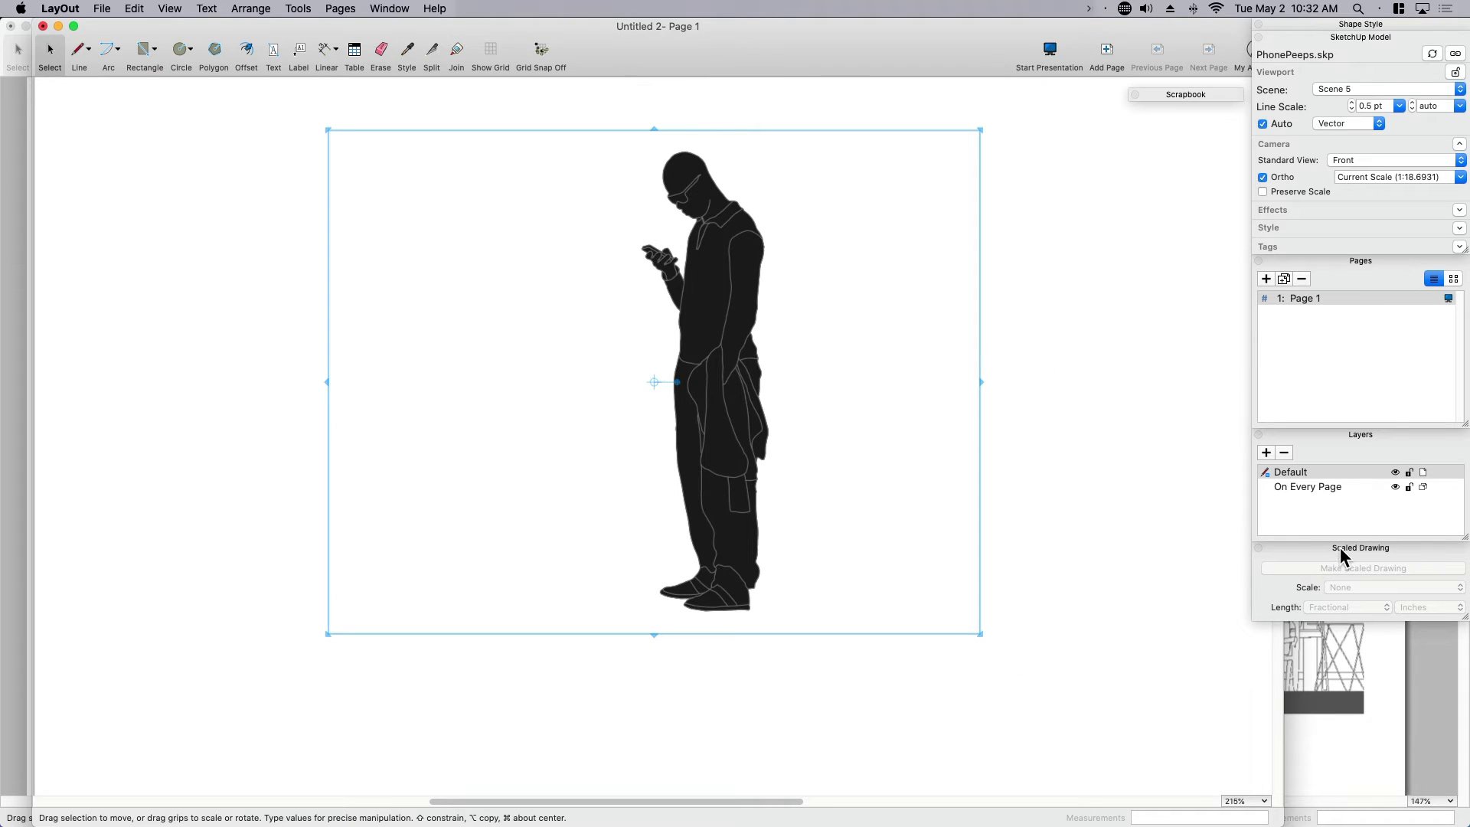
left_click_drag(1333, 546, 847, 440)
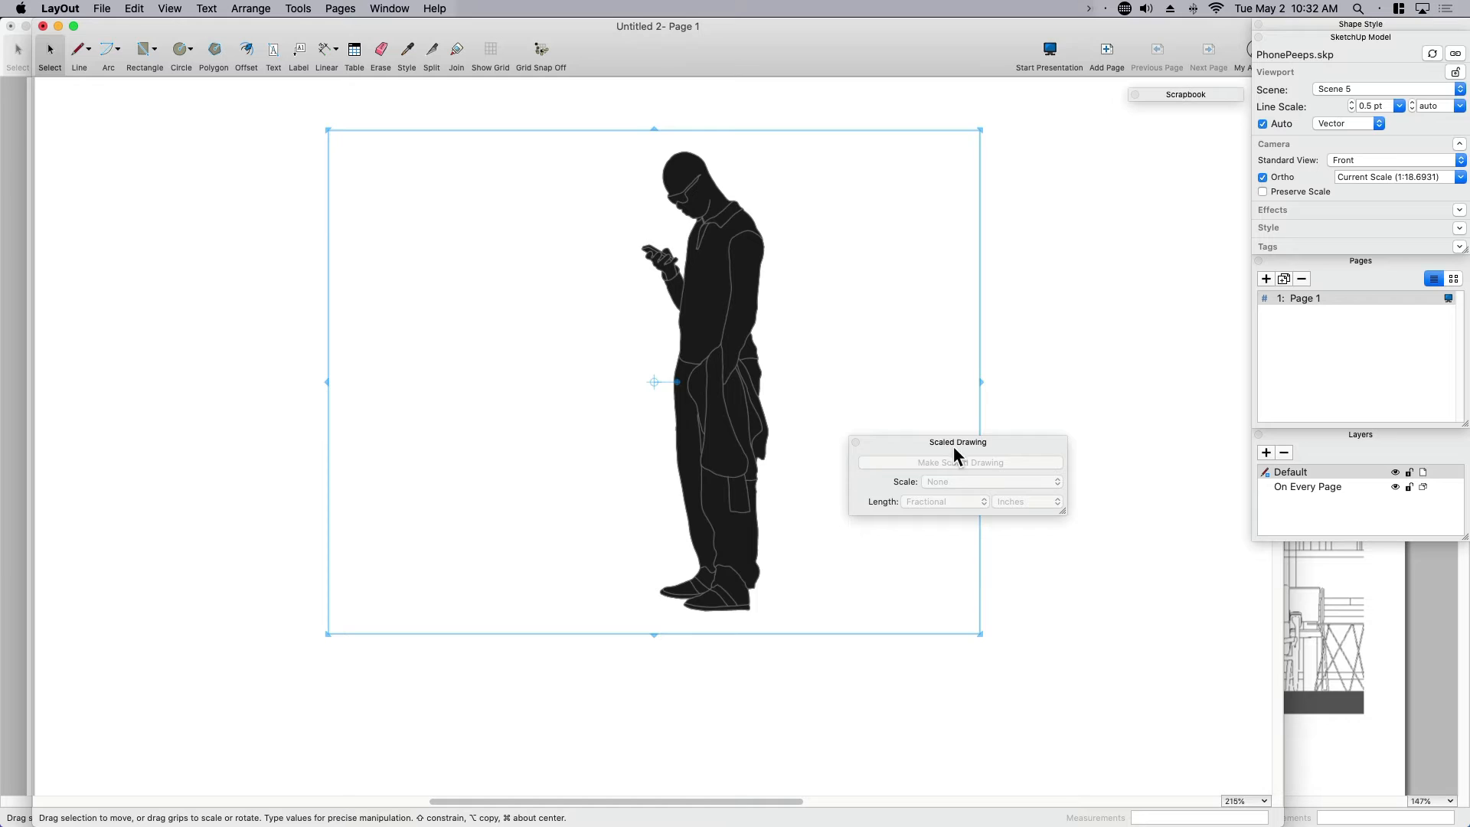
left_click_drag(955, 444, 1026, 452)
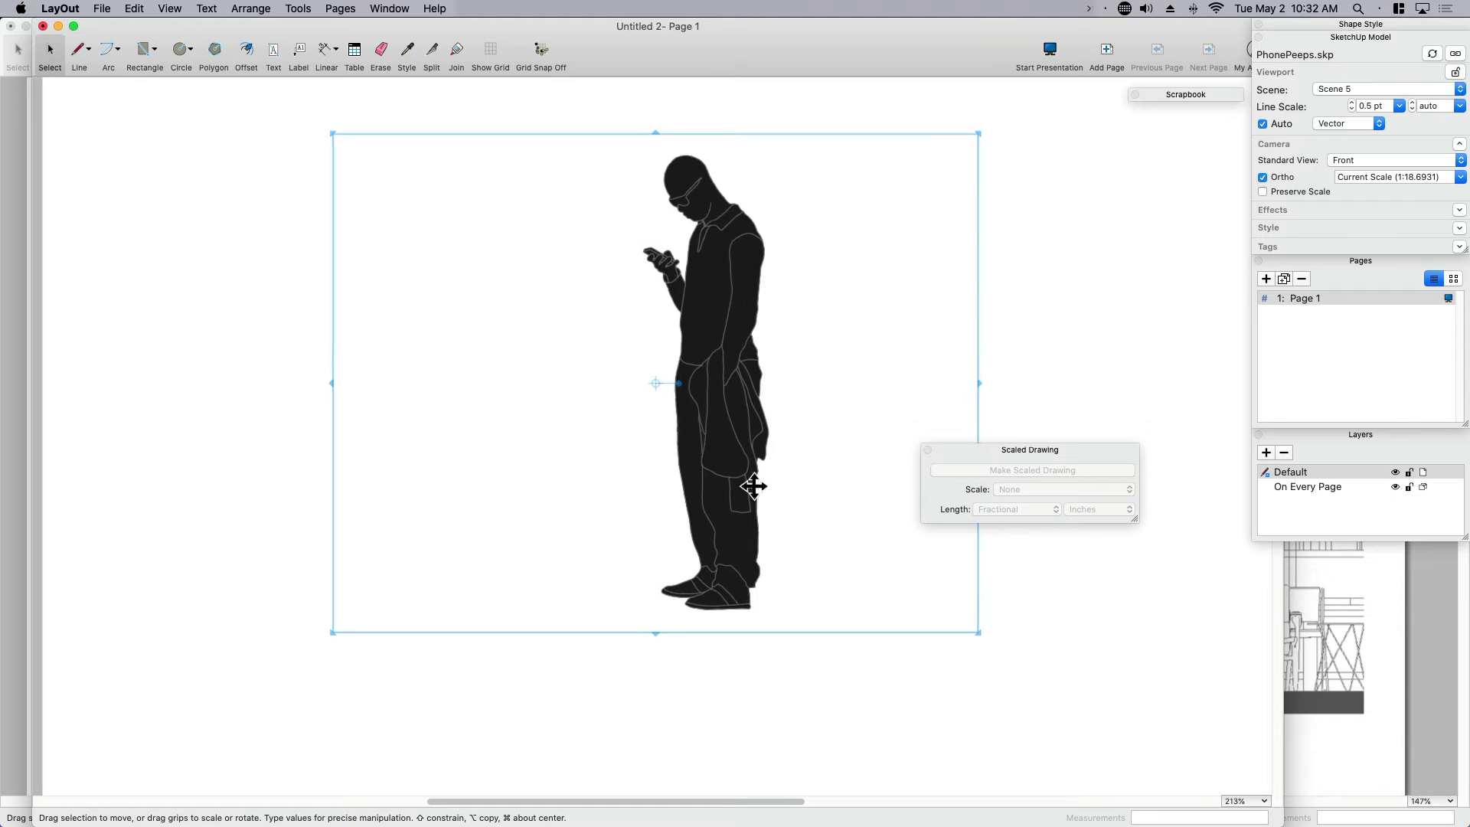
scroll(747, 487, "down", 2)
mouse_move(1032, 449)
left_mouse_down()
mouse_move(1296, 497)
mouse_move(1362, 558)
left_mouse_up()
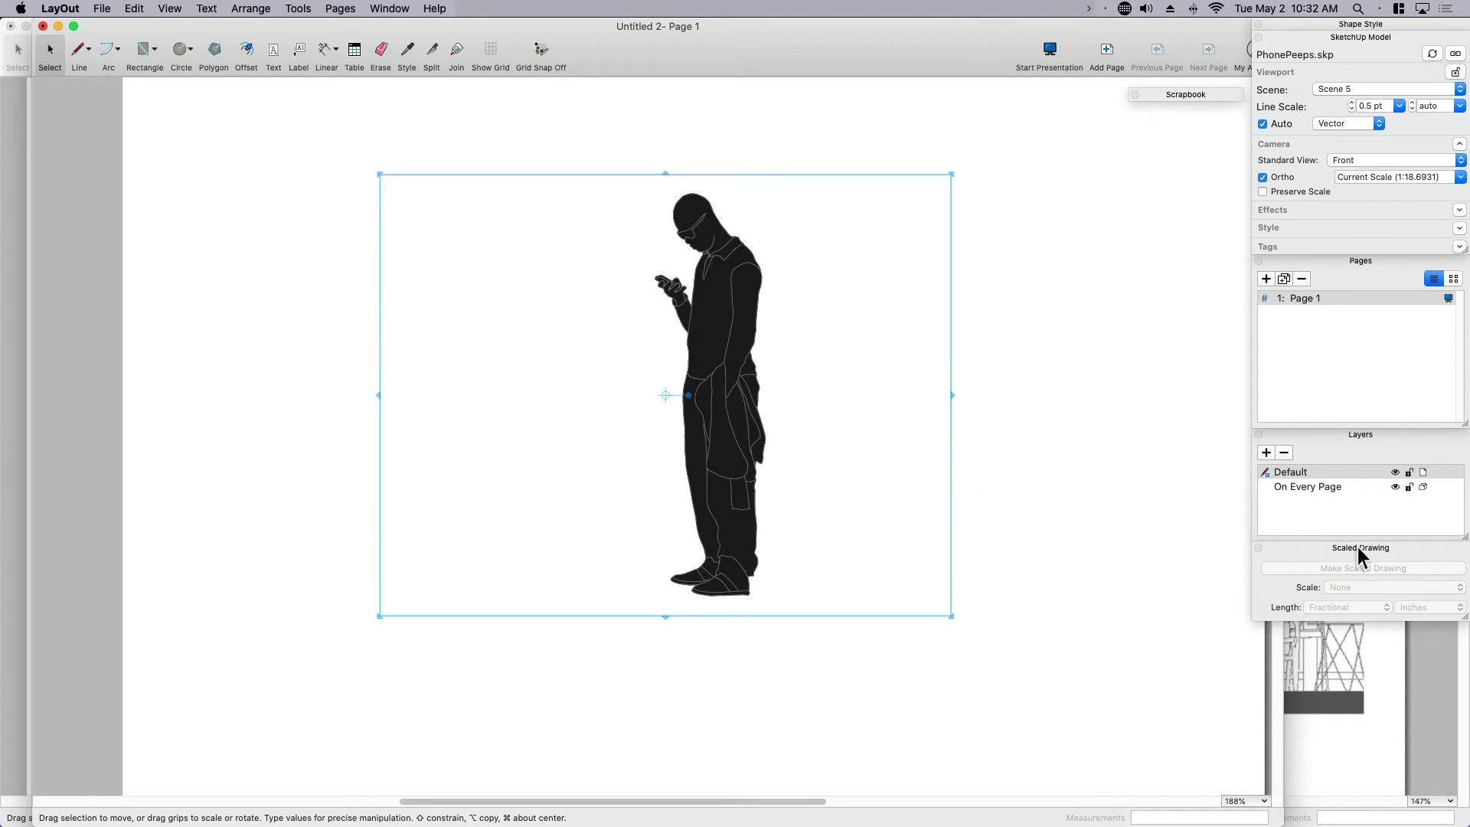
Step: Crop the empty area on the left of the figure's viewport and move it to the page's upper left
scroll(712, 479, "down", 2)
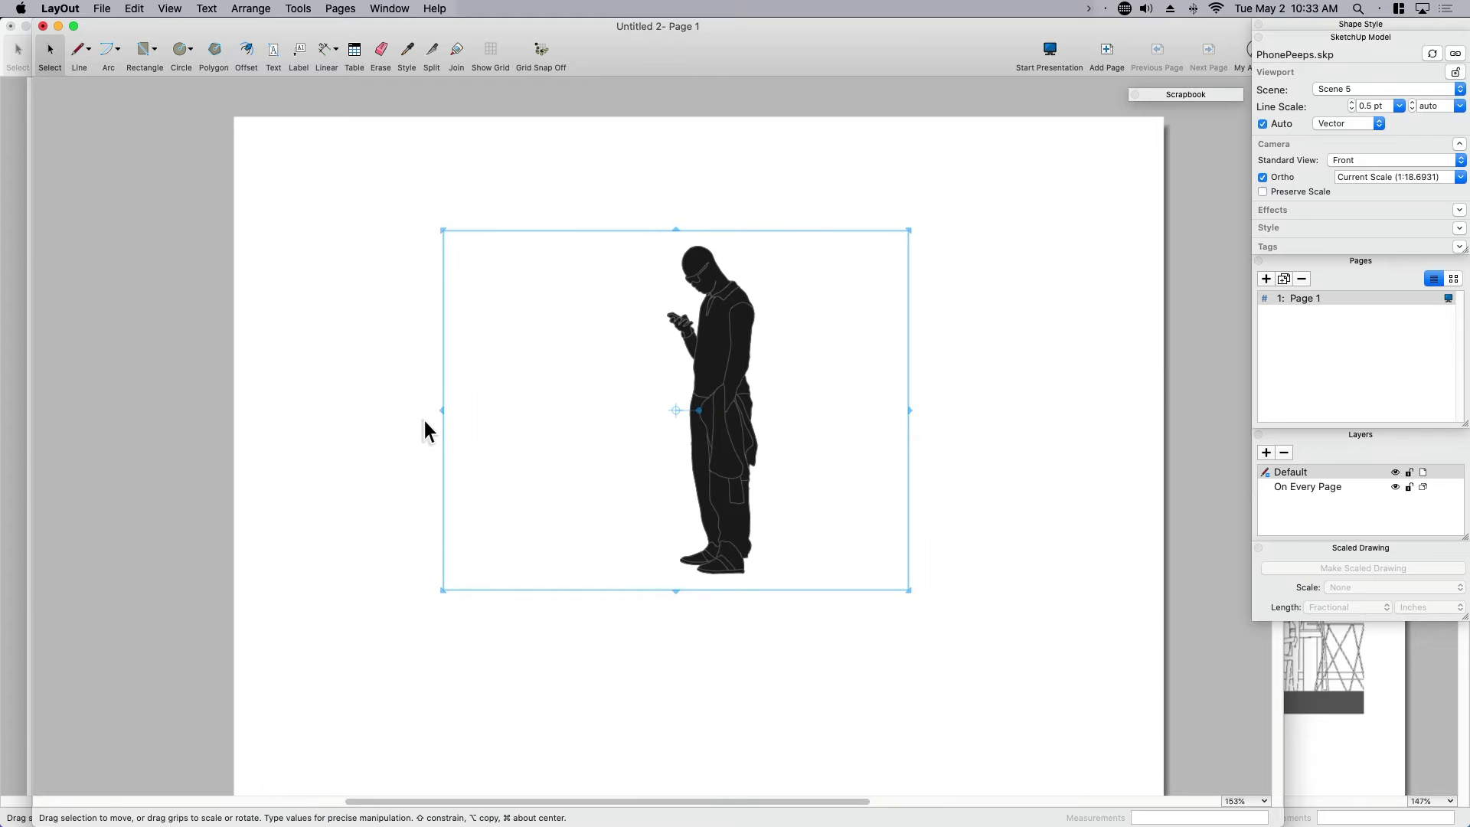
left_click_drag(443, 411, 594, 414)
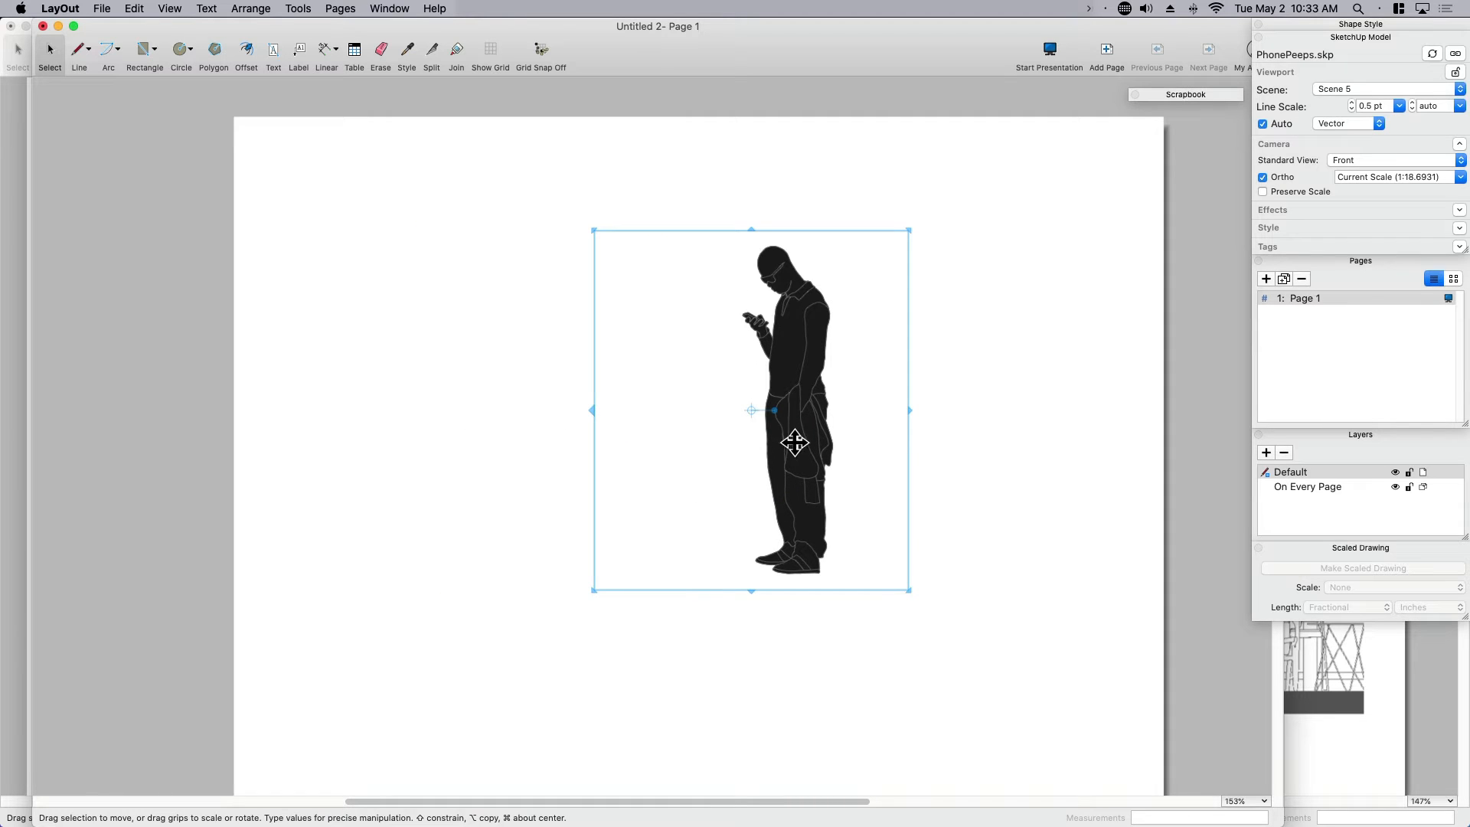
left_click_drag(809, 444, 468, 409)
scroll(524, 423, "down", 1)
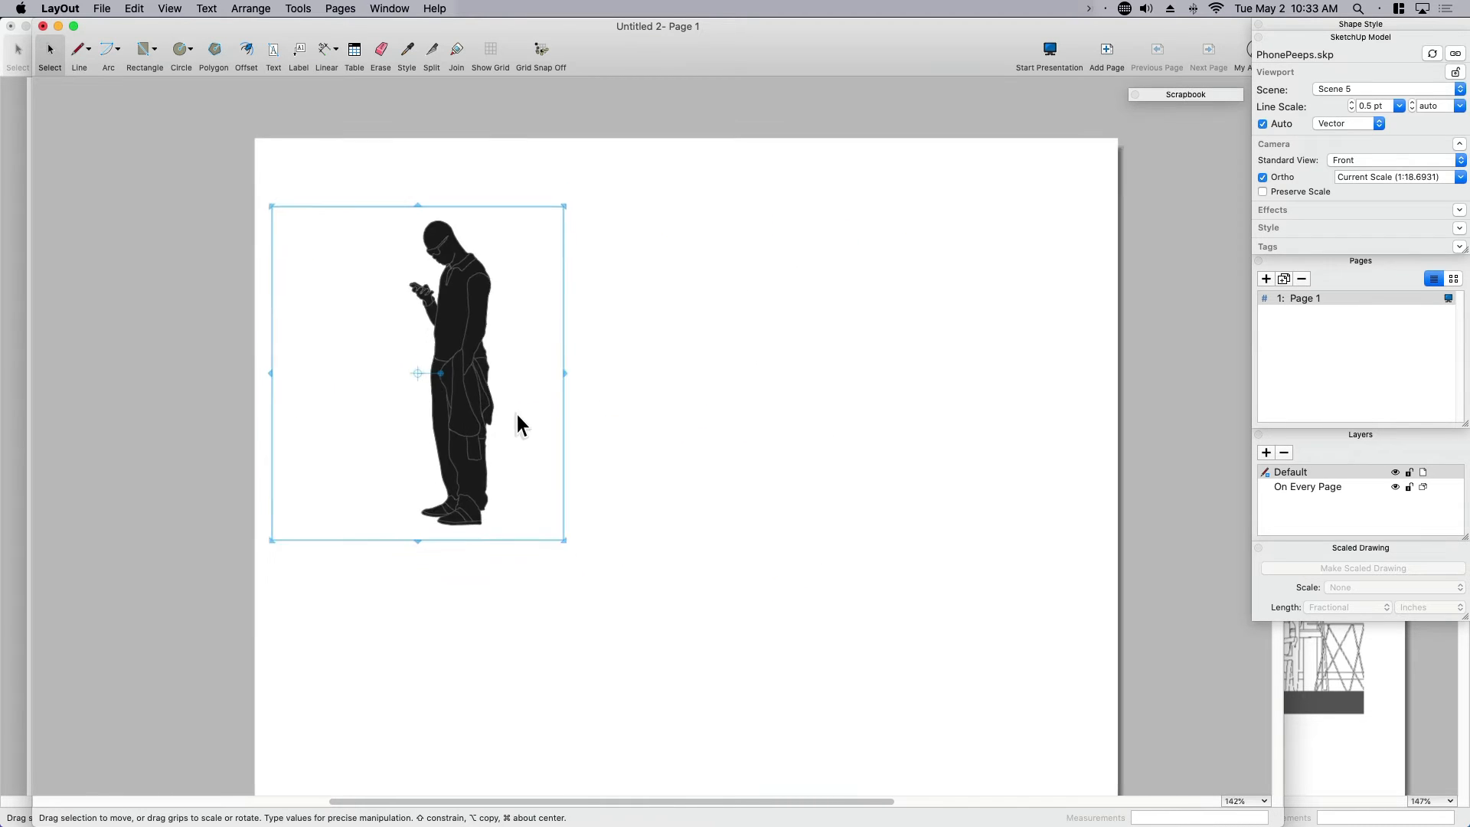
scroll(460, 401, "down", 1)
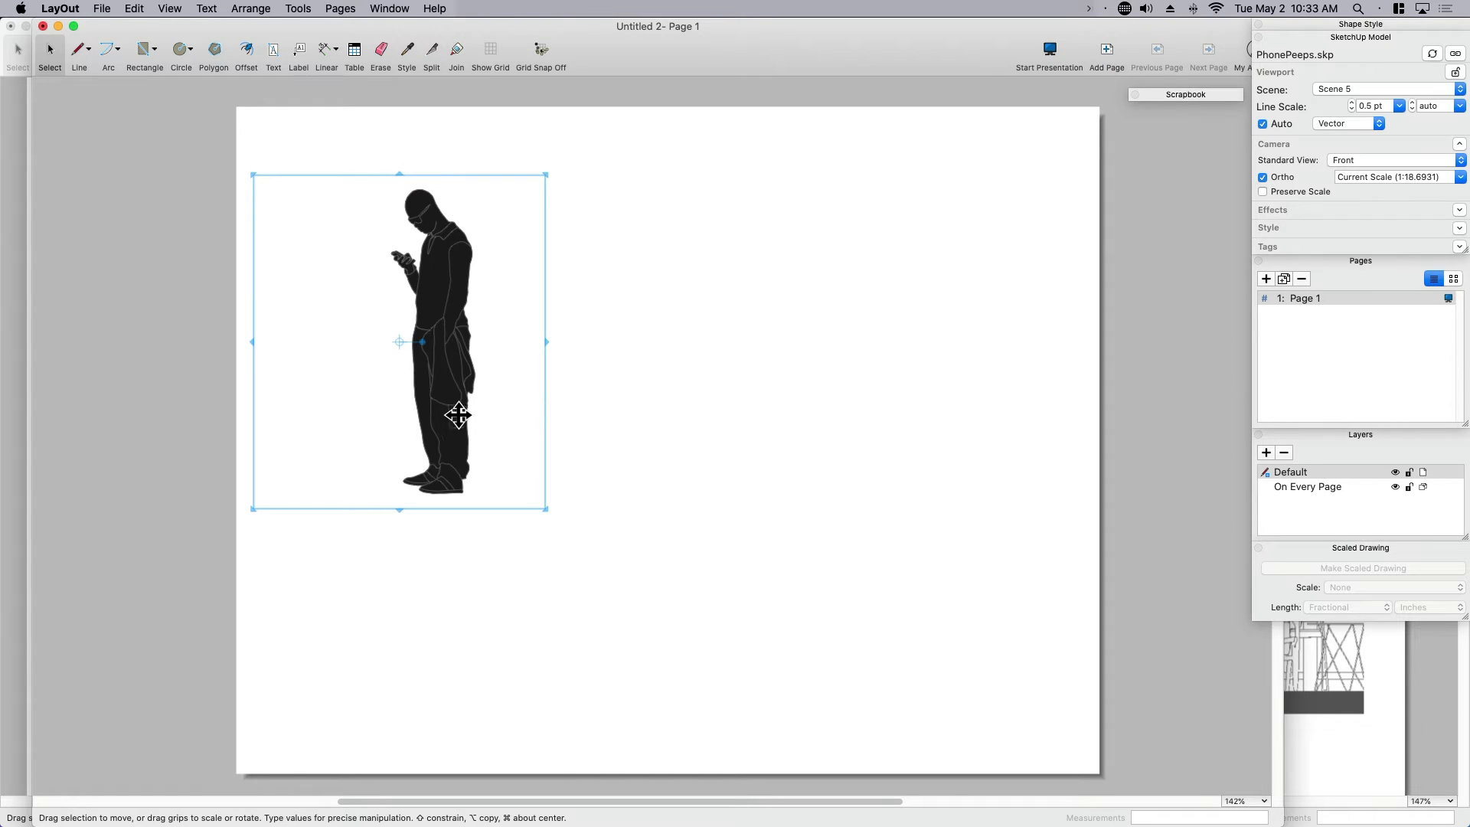
Step: Set the figure viewport's orthographic scale to 1" = 1'-0" (1:12)
left_click(1362, 177)
left_click(1462, 178)
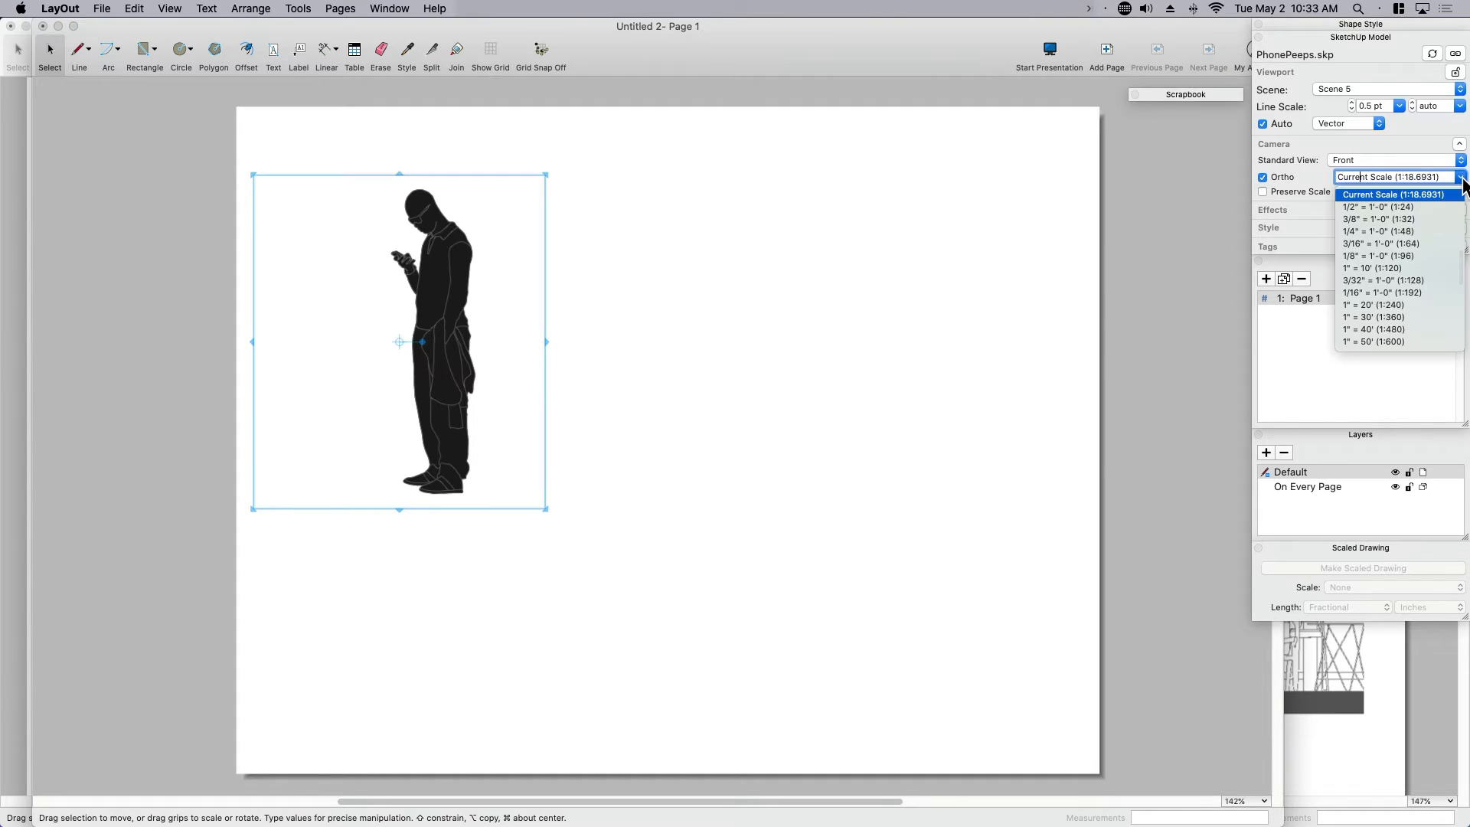
scroll(1424, 250, "up", 4)
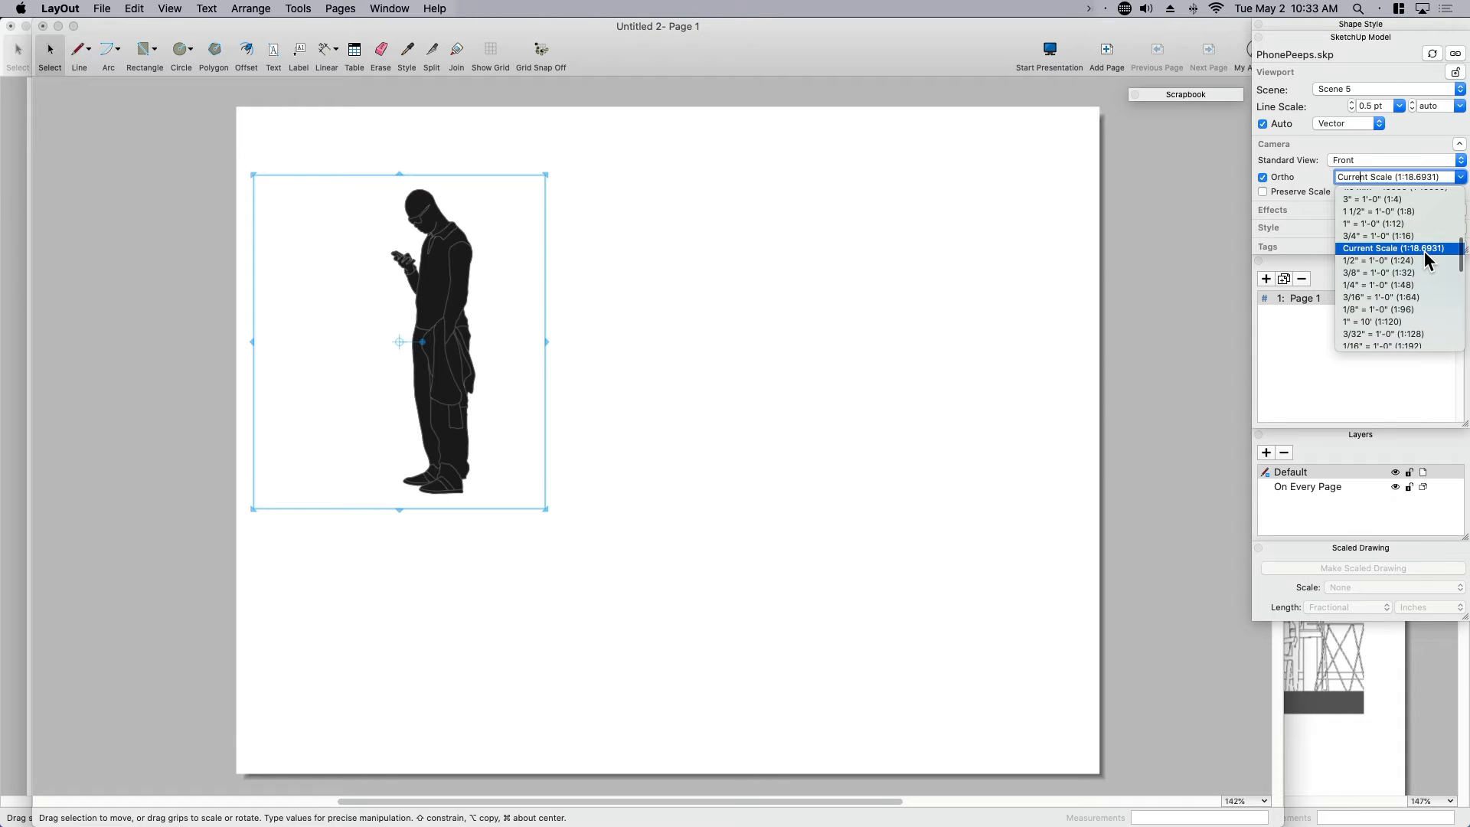
scroll(1364, 225, "up", 2)
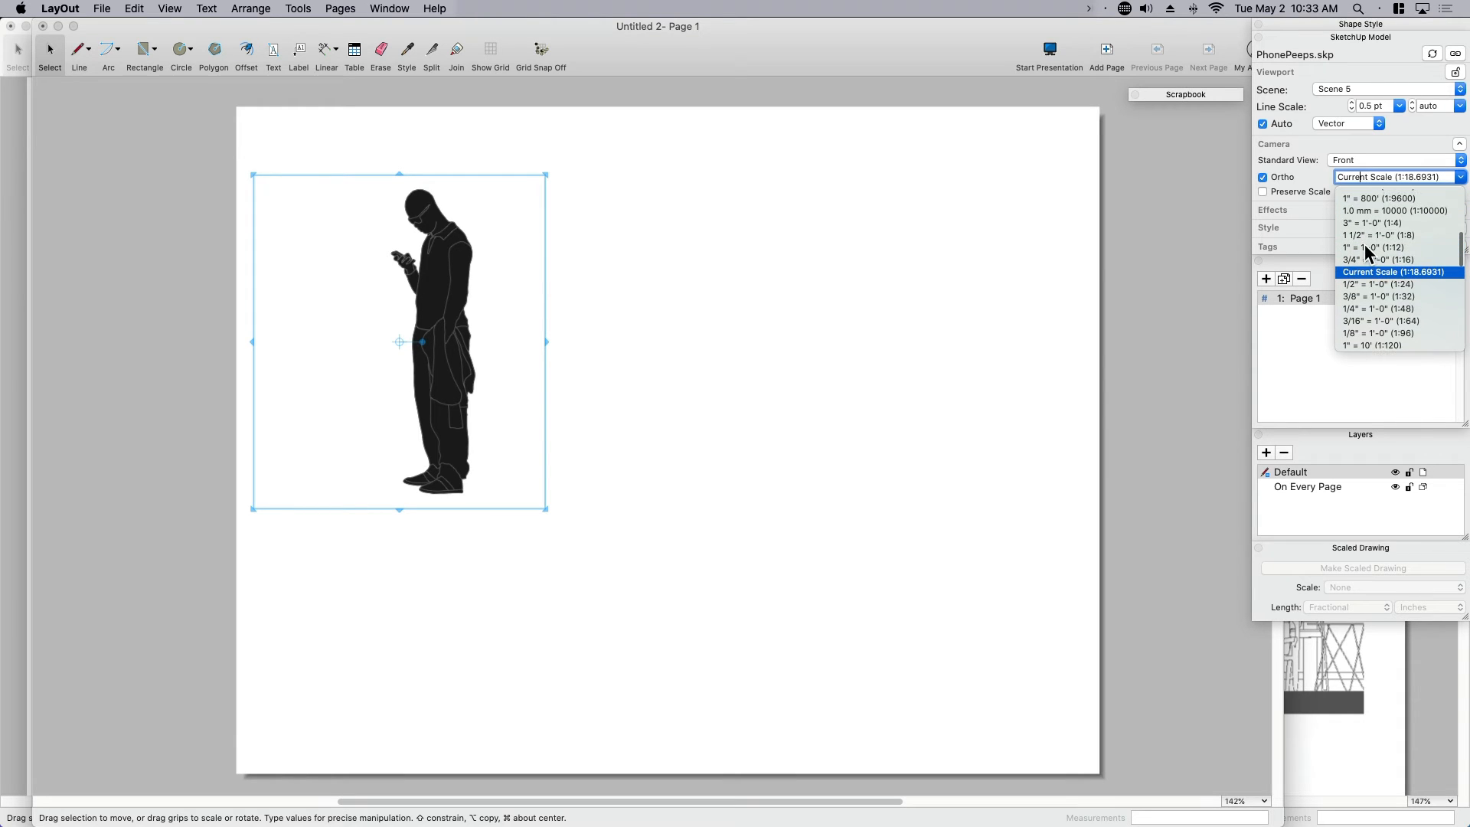
left_click(1364, 246)
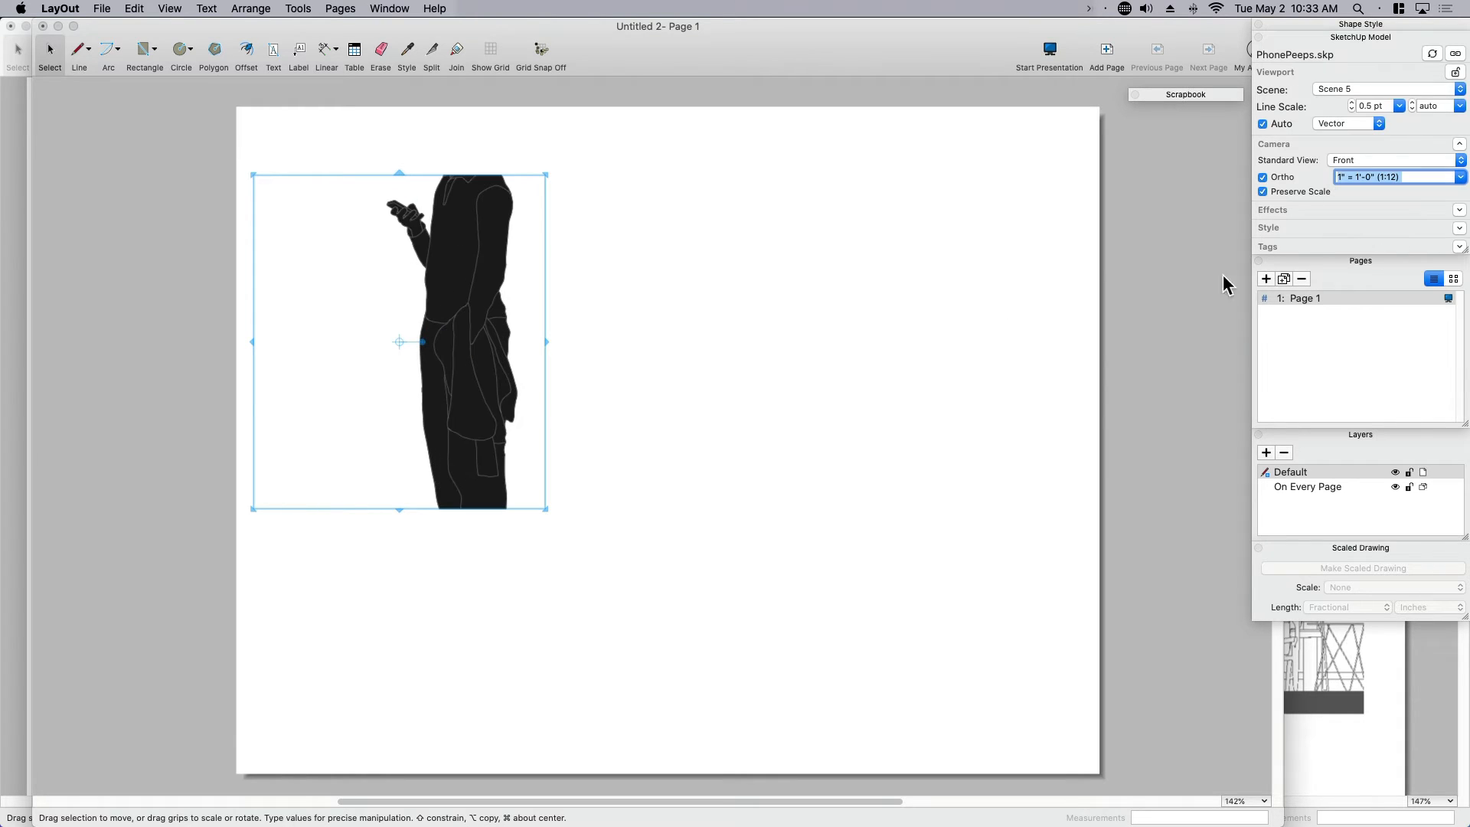
Step: Extend the viewport's upper and lower edges to show the man from head to feet and reposition it near the page's left edge
left_click(401, 508)
left_click_drag(398, 508, 372, 648)
left_click_drag(398, 174, 406, 100)
left_click_drag(486, 278, 482, 359)
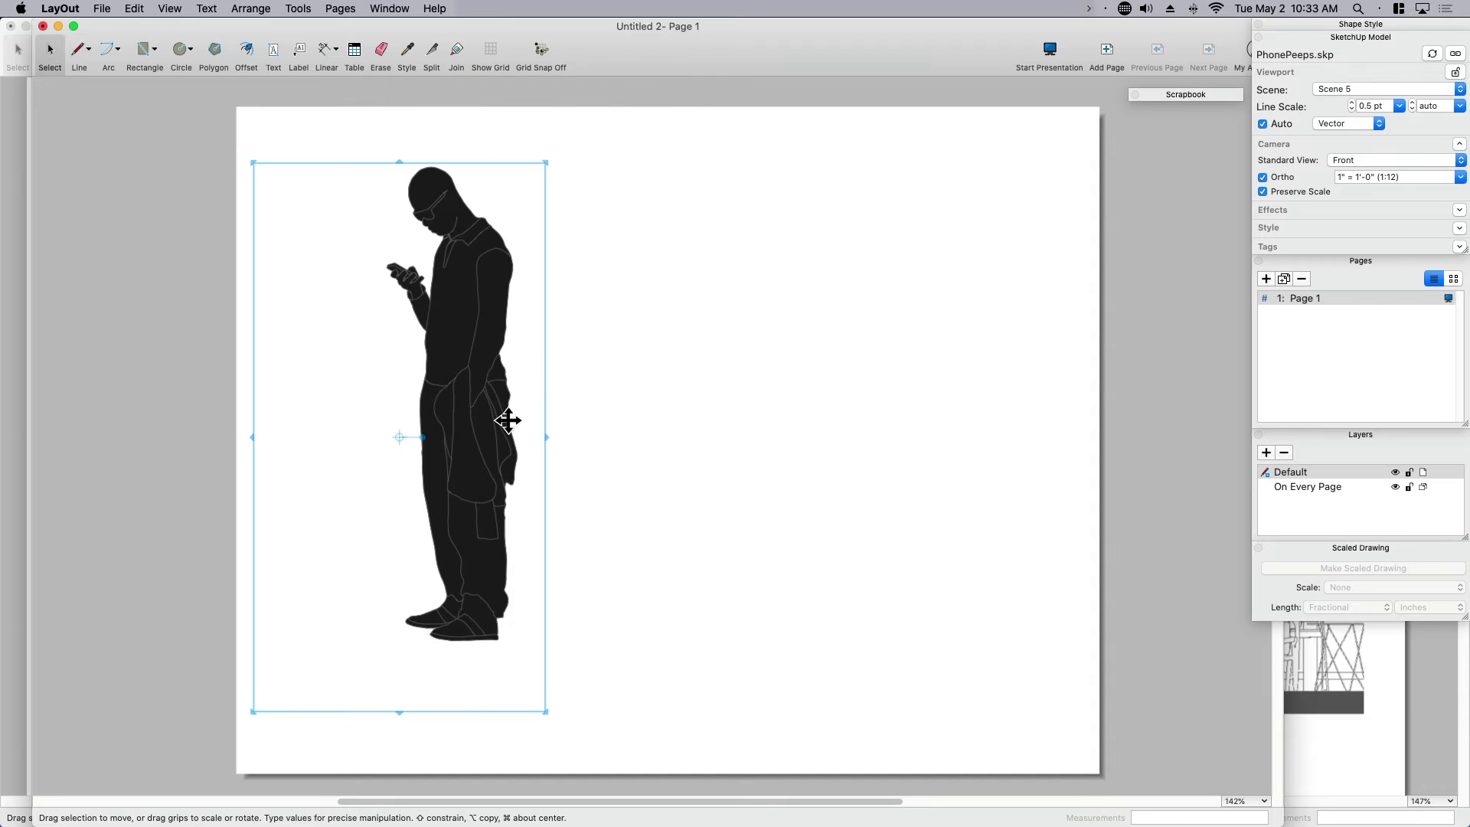
left_click_drag(507, 421, 481, 420)
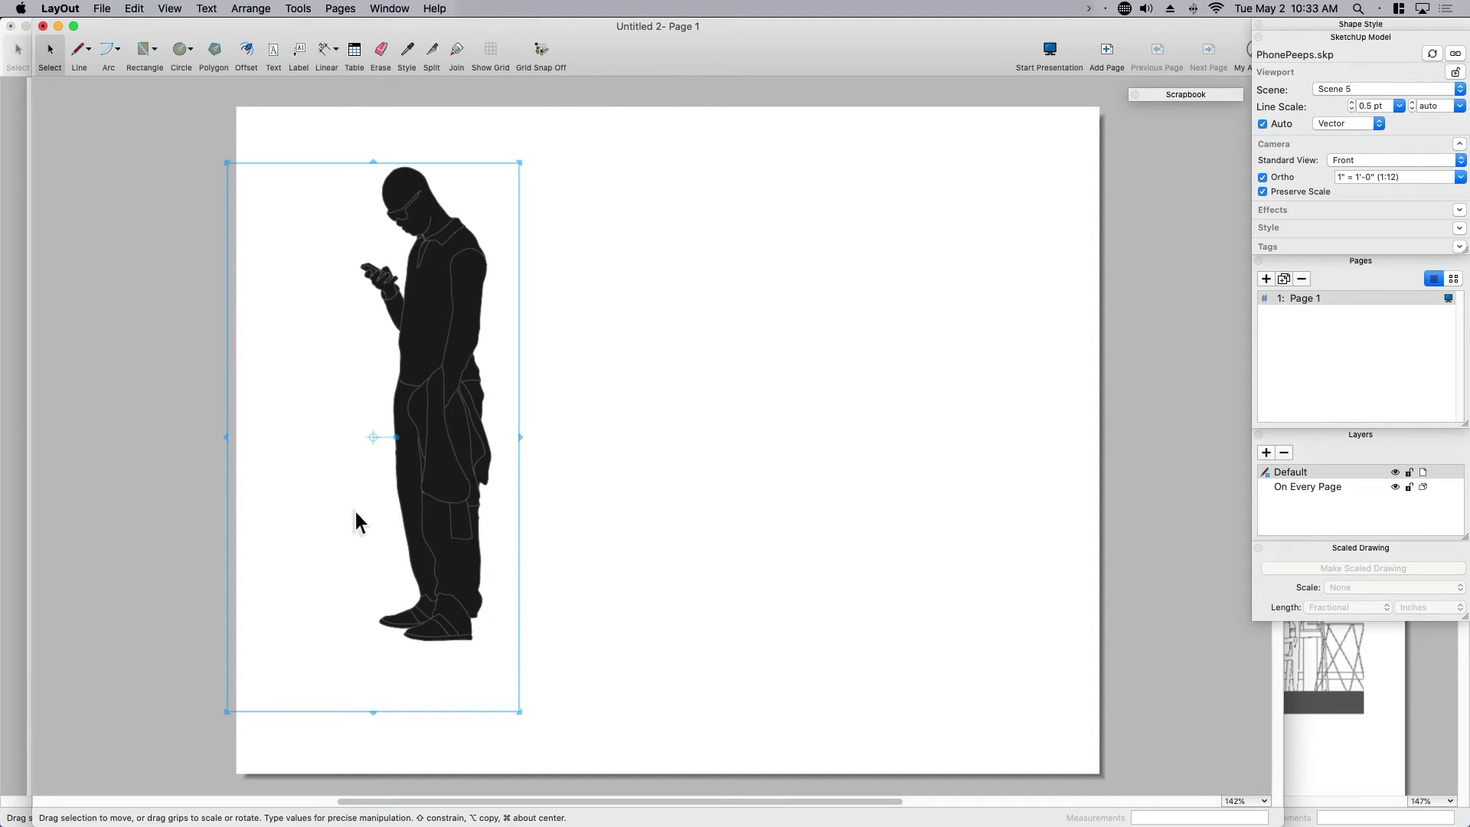
Step: Make three copies of the figure viewport in a row across the page and adjust the spacing between the figures
left_click_drag(446, 511, 1070, 528, "alt")
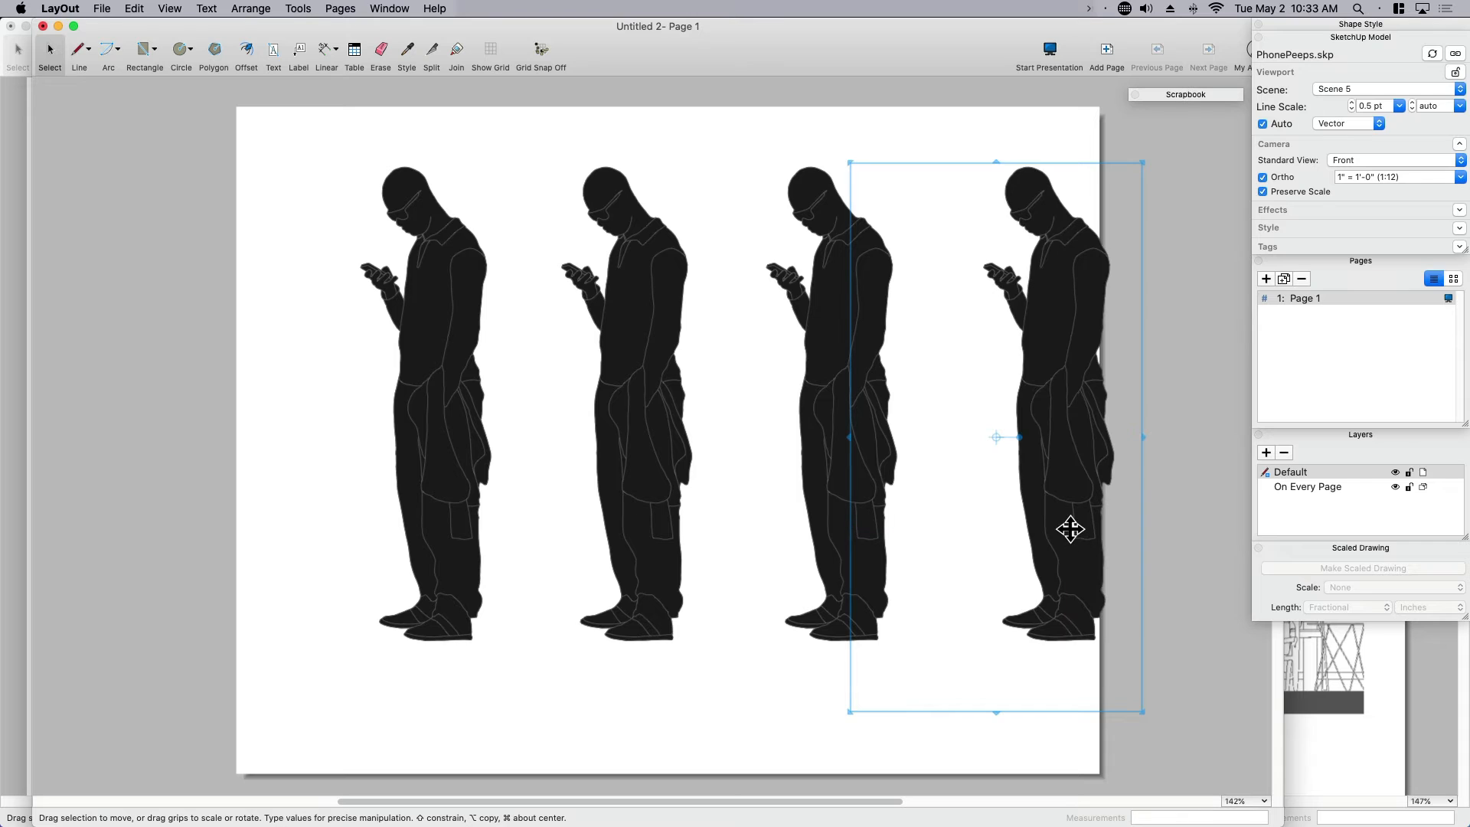
left_click_drag(458, 582, 407, 576)
left_click_drag(649, 550, 616, 548)
left_click_drag(844, 547, 802, 539)
left_click(813, 473)
left_click_drag(812, 459, 781, 462)
Step: Assign Scene 4 to the first figure's viewport, Scene 3 to the second and Scene 2 to the third
left_click(409, 435)
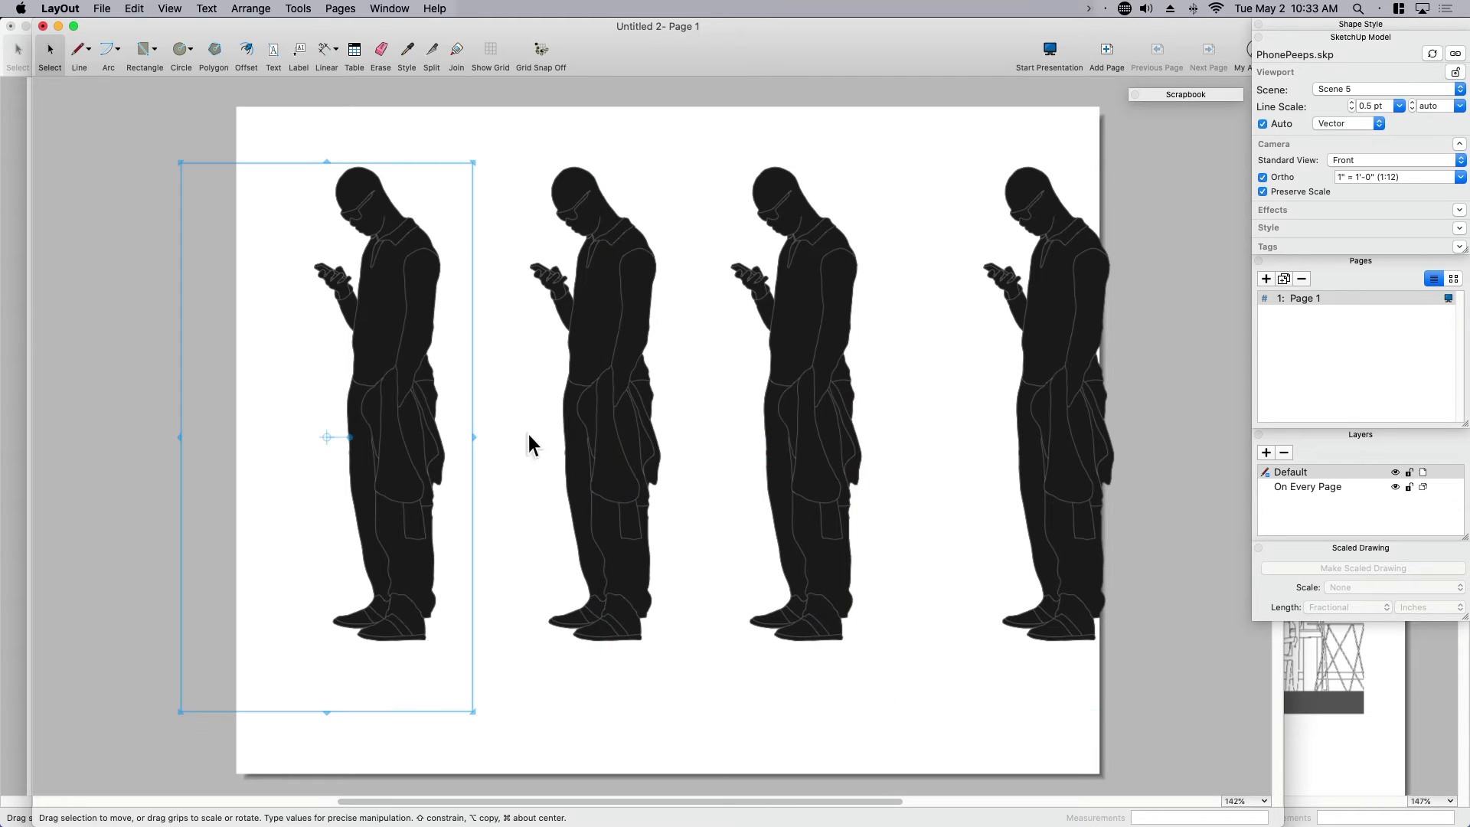
left_click(1382, 89)
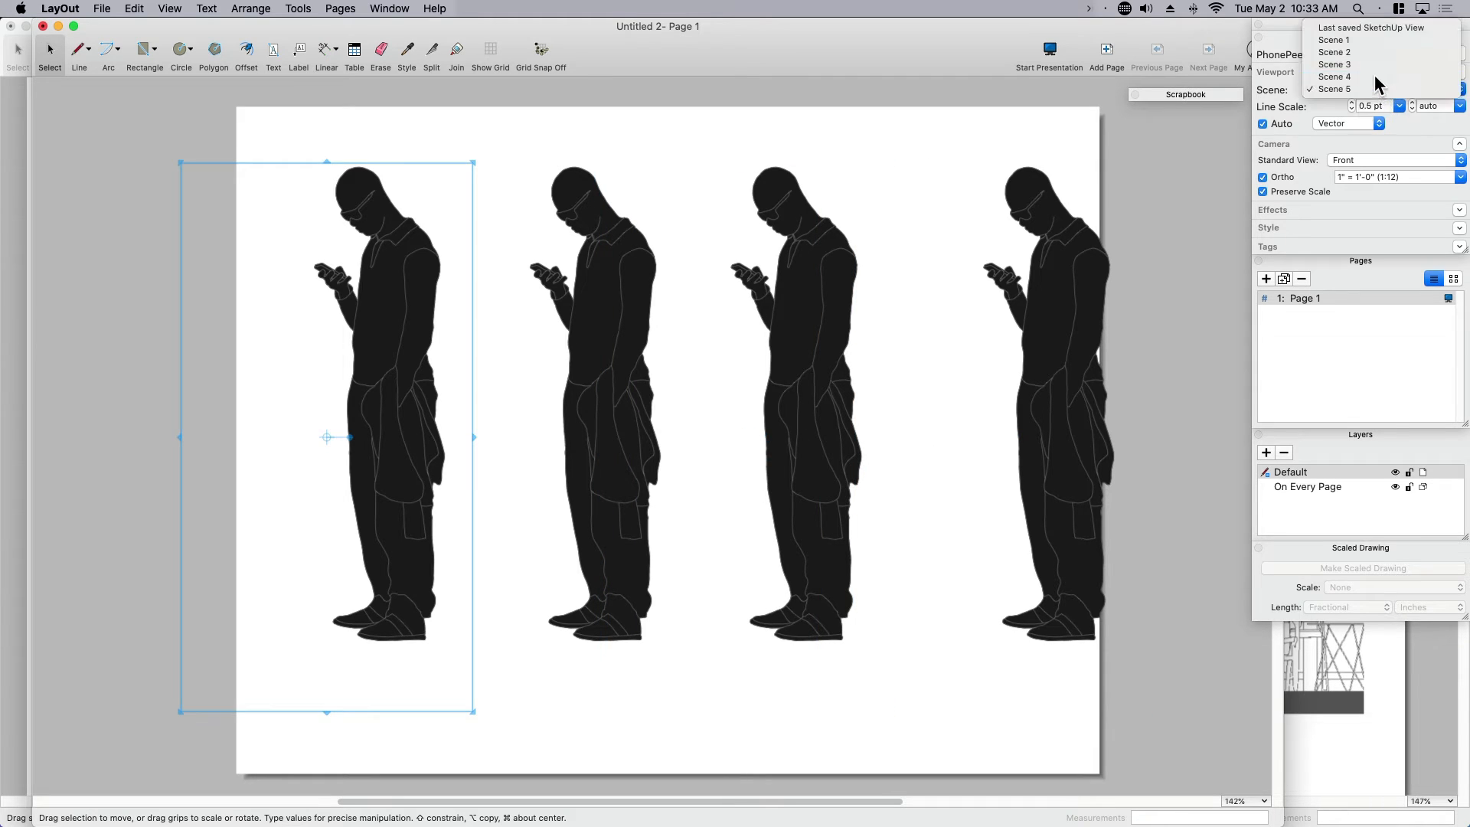
left_click(1376, 77)
left_click(635, 384)
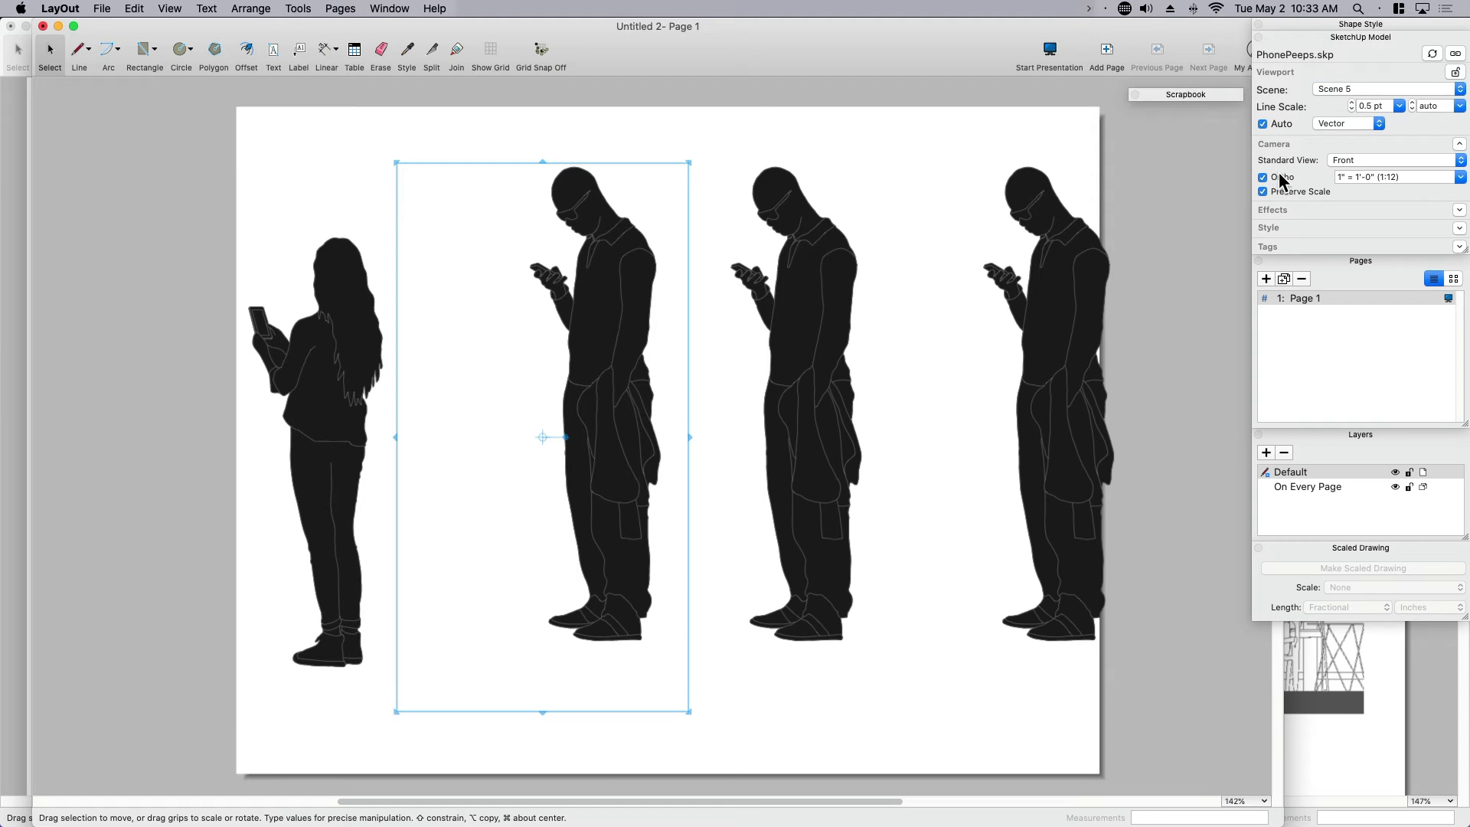
left_click(1347, 90)
left_click(1351, 64)
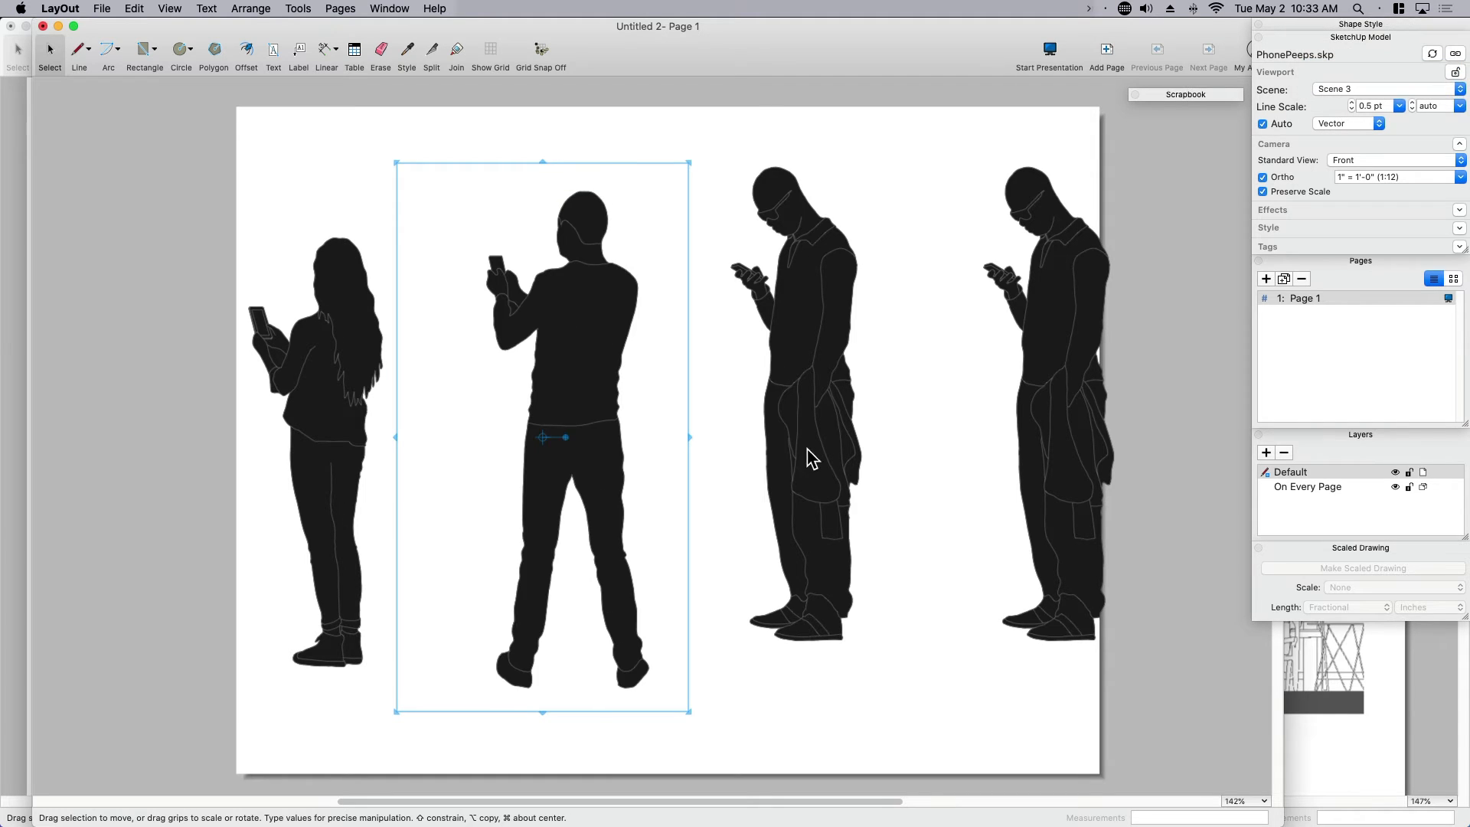
left_click(811, 457)
left_click(1358, 87)
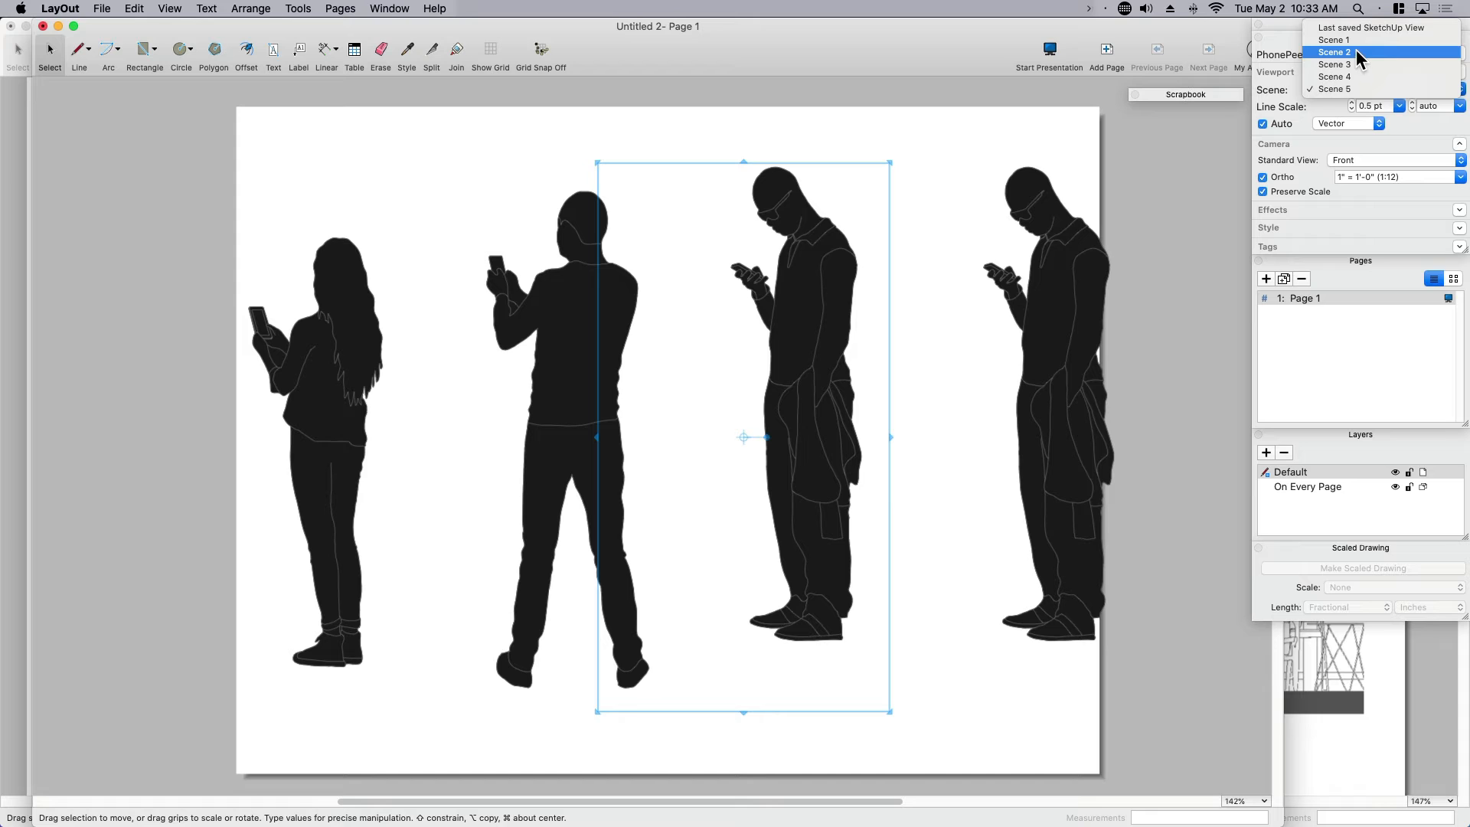
left_click(1357, 52)
Step: Move the fourth figure's viewport fully onto the page and set it to Scene 1
left_click(1043, 430)
left_click_drag(1044, 430, 1017, 504)
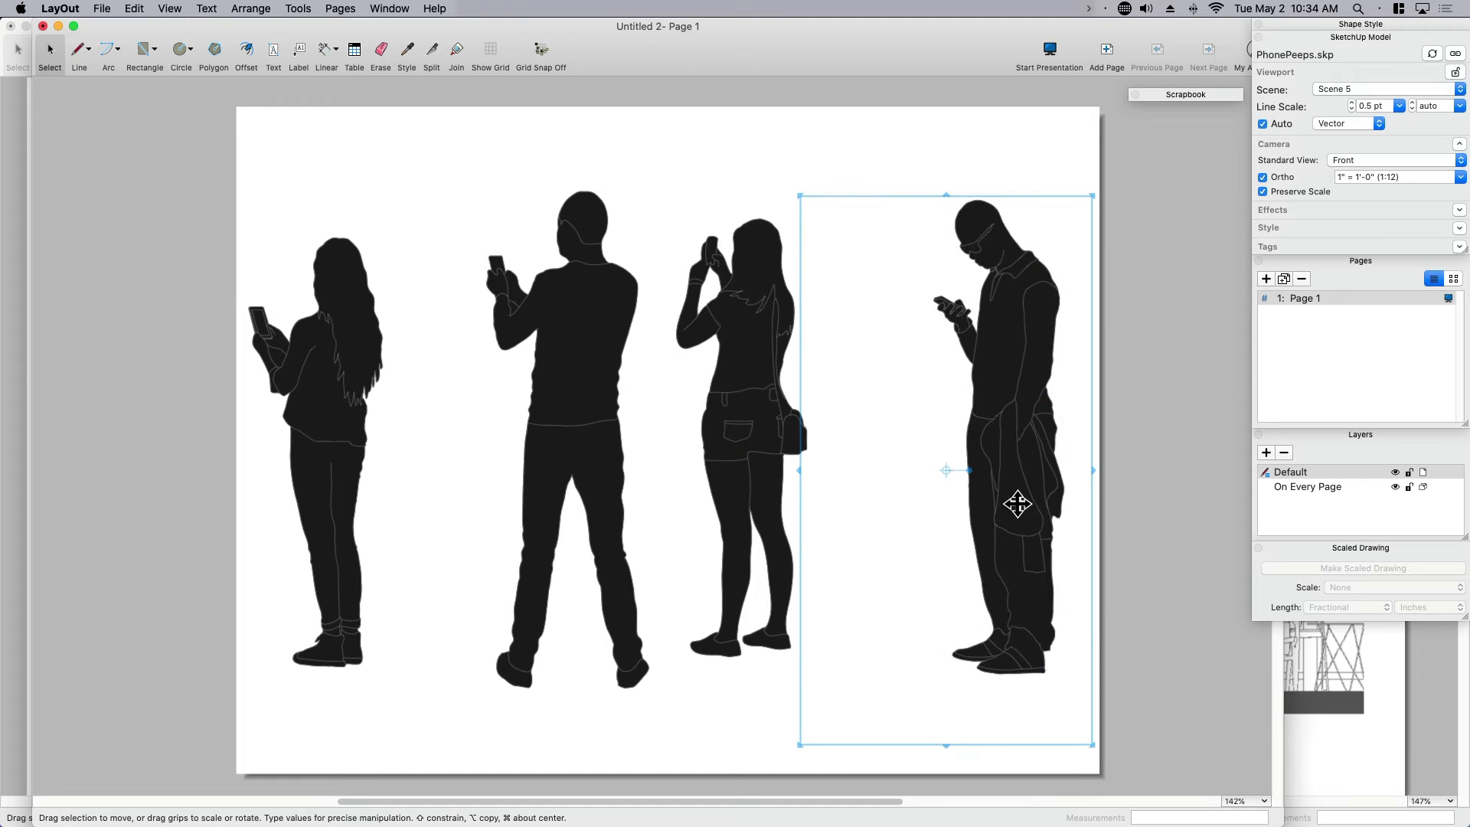
left_click(1375, 85)
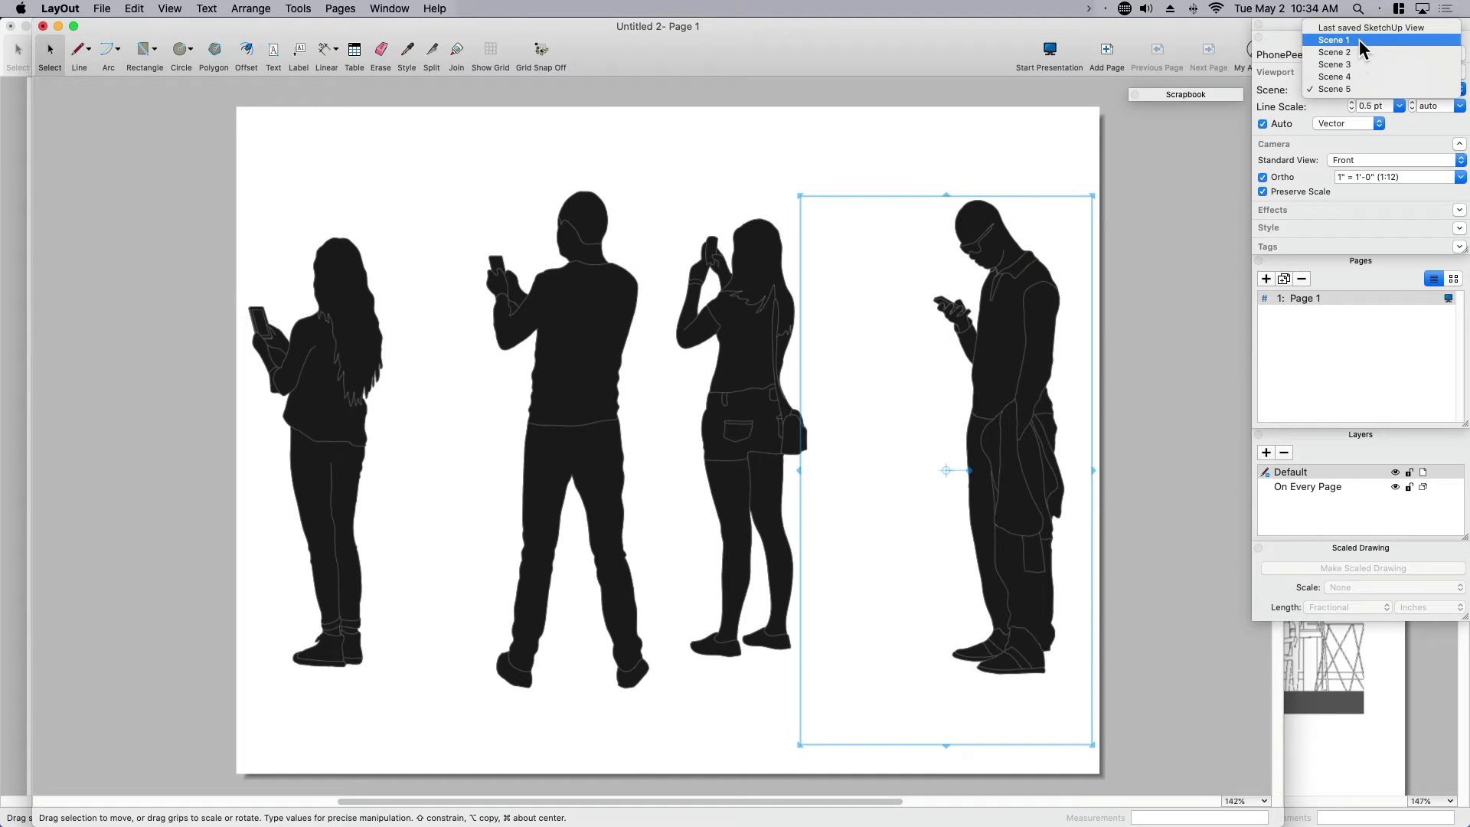
left_click(1359, 39)
left_click_drag(976, 482, 1016, 477)
Step: Shift the viewport of the long-haired woman farther in from the page's left edge
left_click(1174, 553)
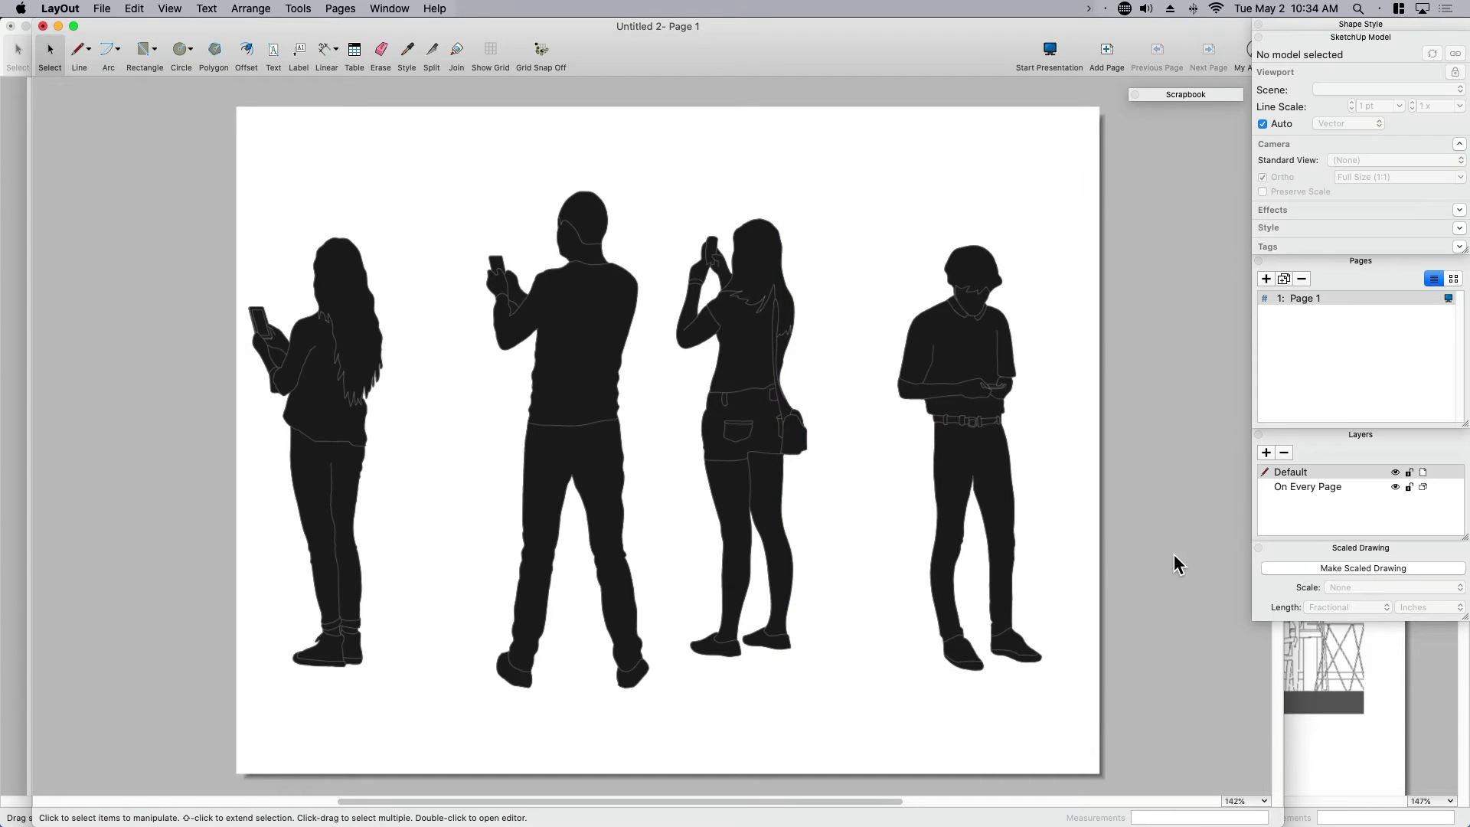
left_click_drag(1174, 554, 375, 479)
left_click(116, 521)
left_click(329, 482)
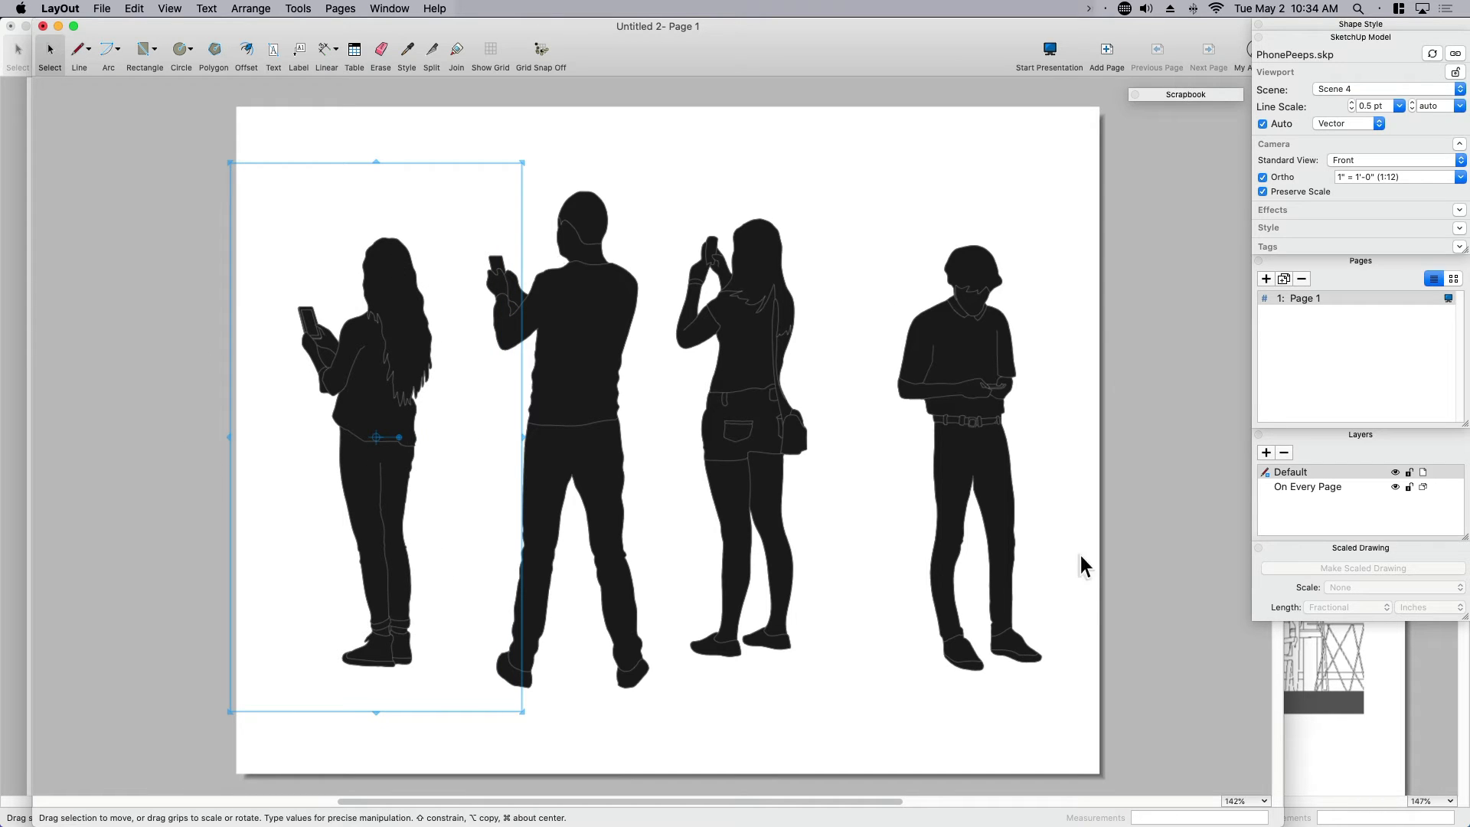
Step: Select all four figure viewports and explode them into scaled vector drawings
left_click(1116, 525)
left_click_drag(1139, 528, 359, 477)
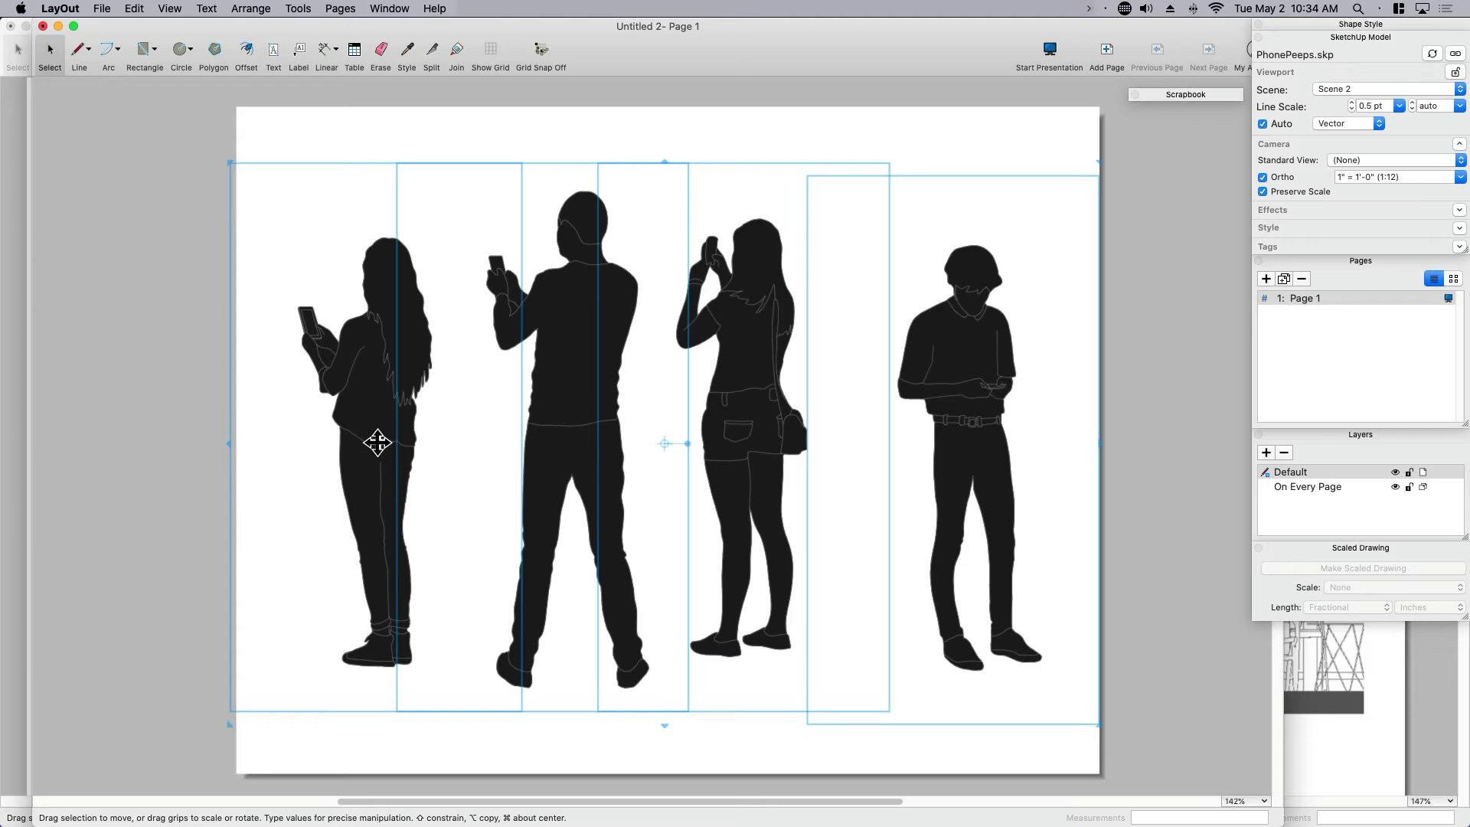
right_click(729, 378)
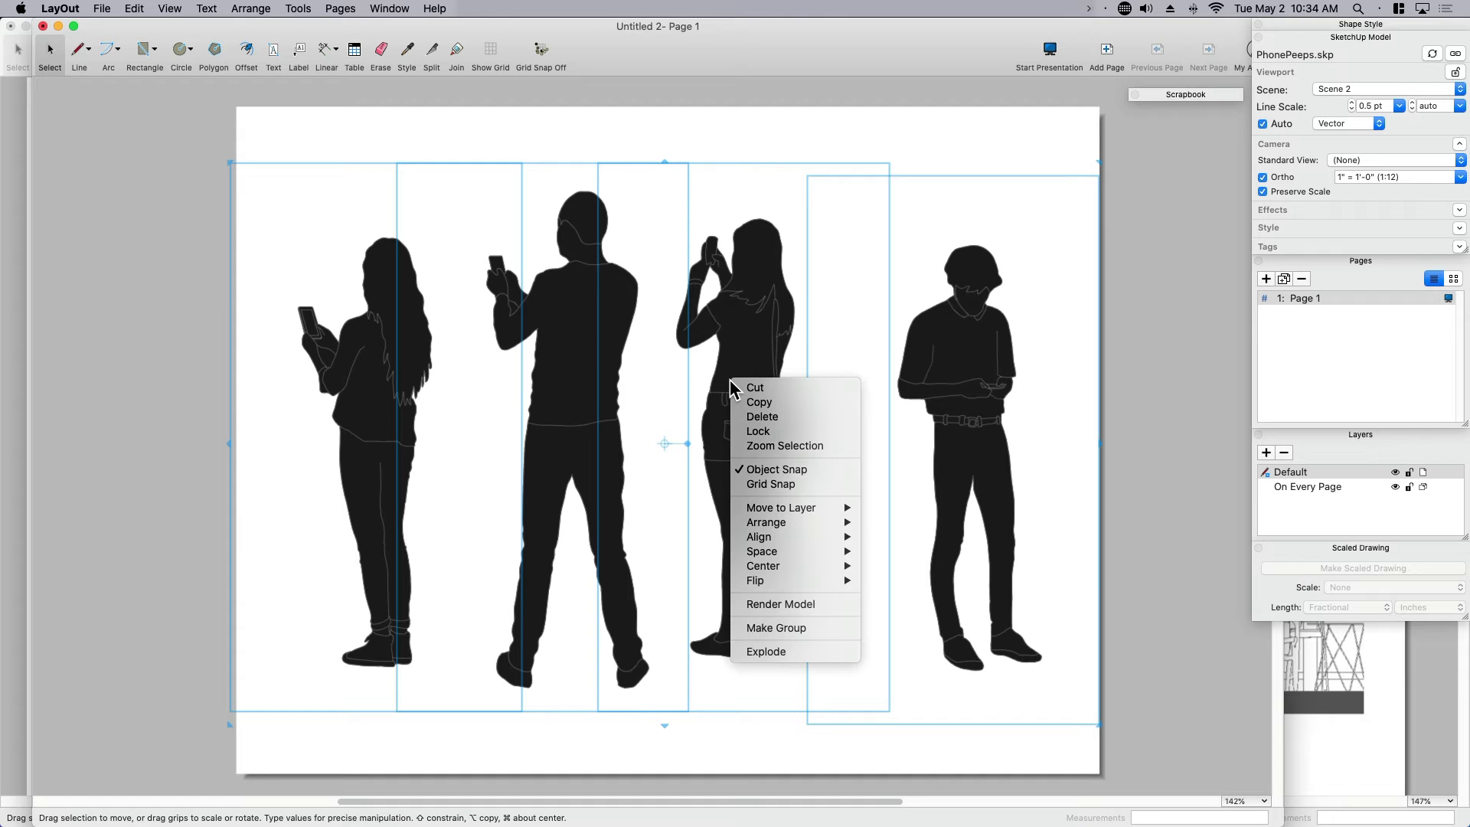
mouse_move(801, 579)
left_click(783, 654)
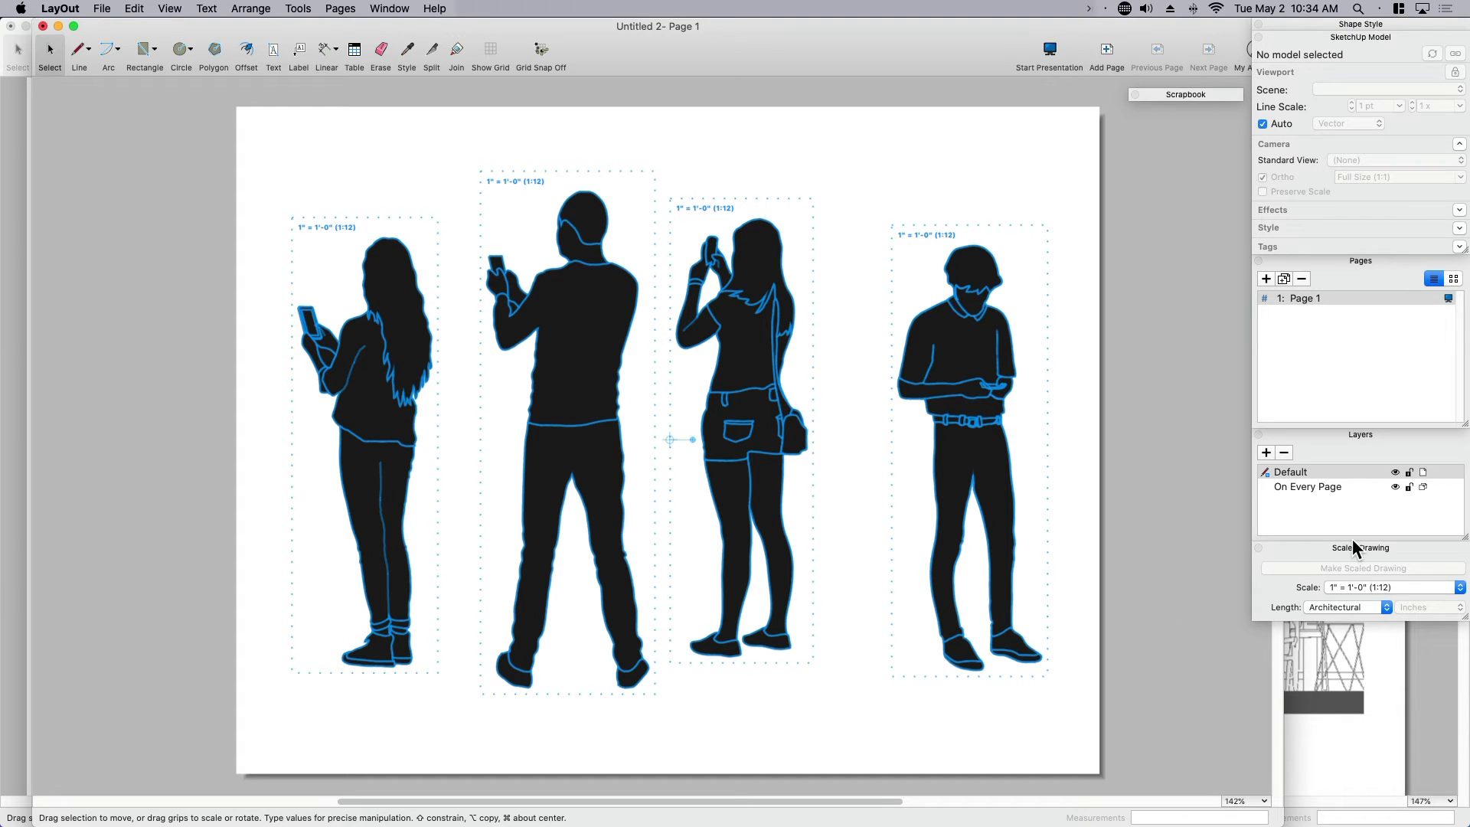
Step: Enter the rightmost figure's nested groups, try moving the trousers aside, and undo the move
mouse_move(1358, 551)
left_mouse_down()
mouse_move(1072, 485)
mouse_move(1035, 280)
left_mouse_up()
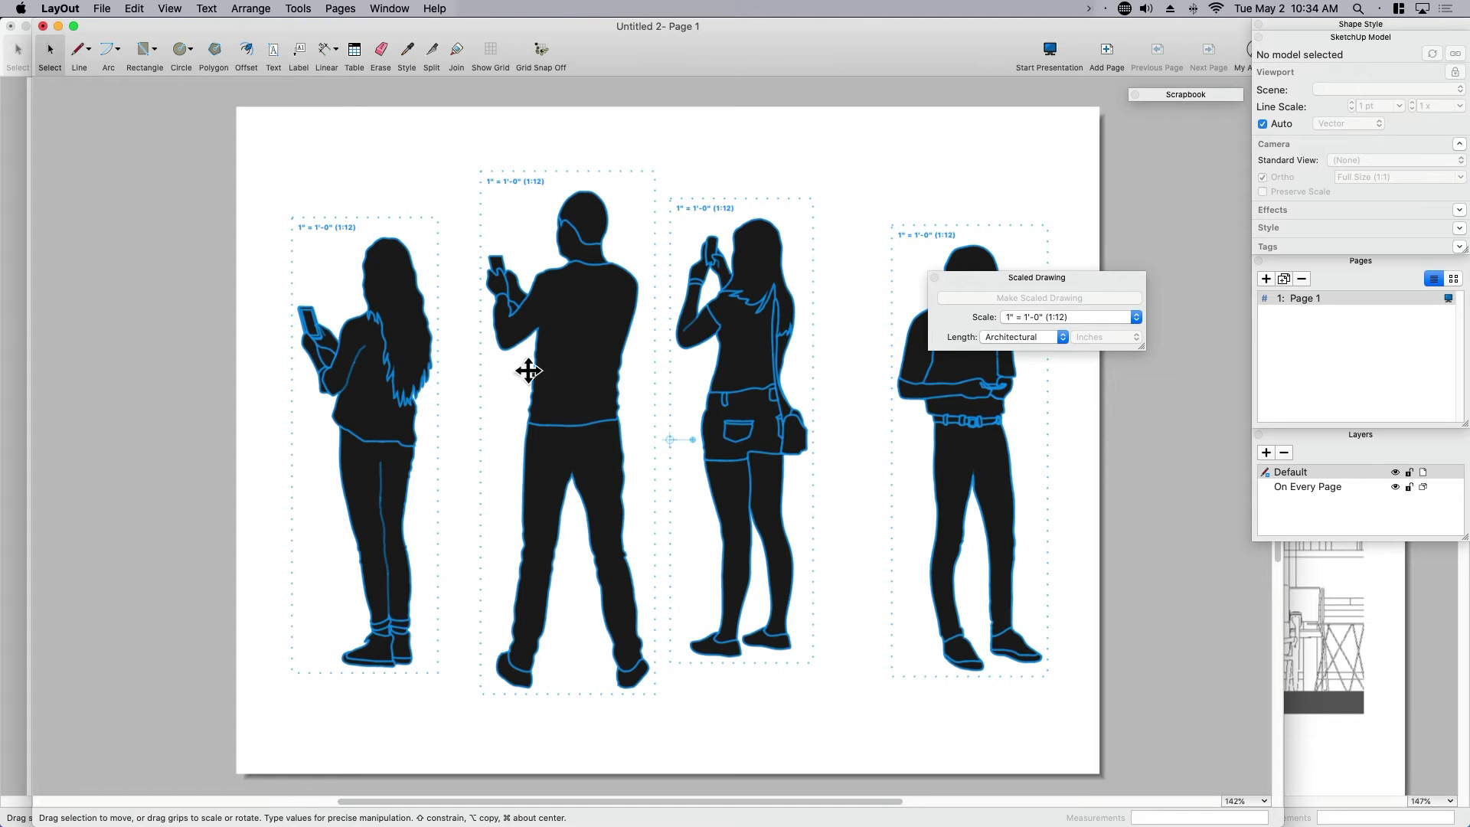
left_click(1087, 499)
left_click(982, 446)
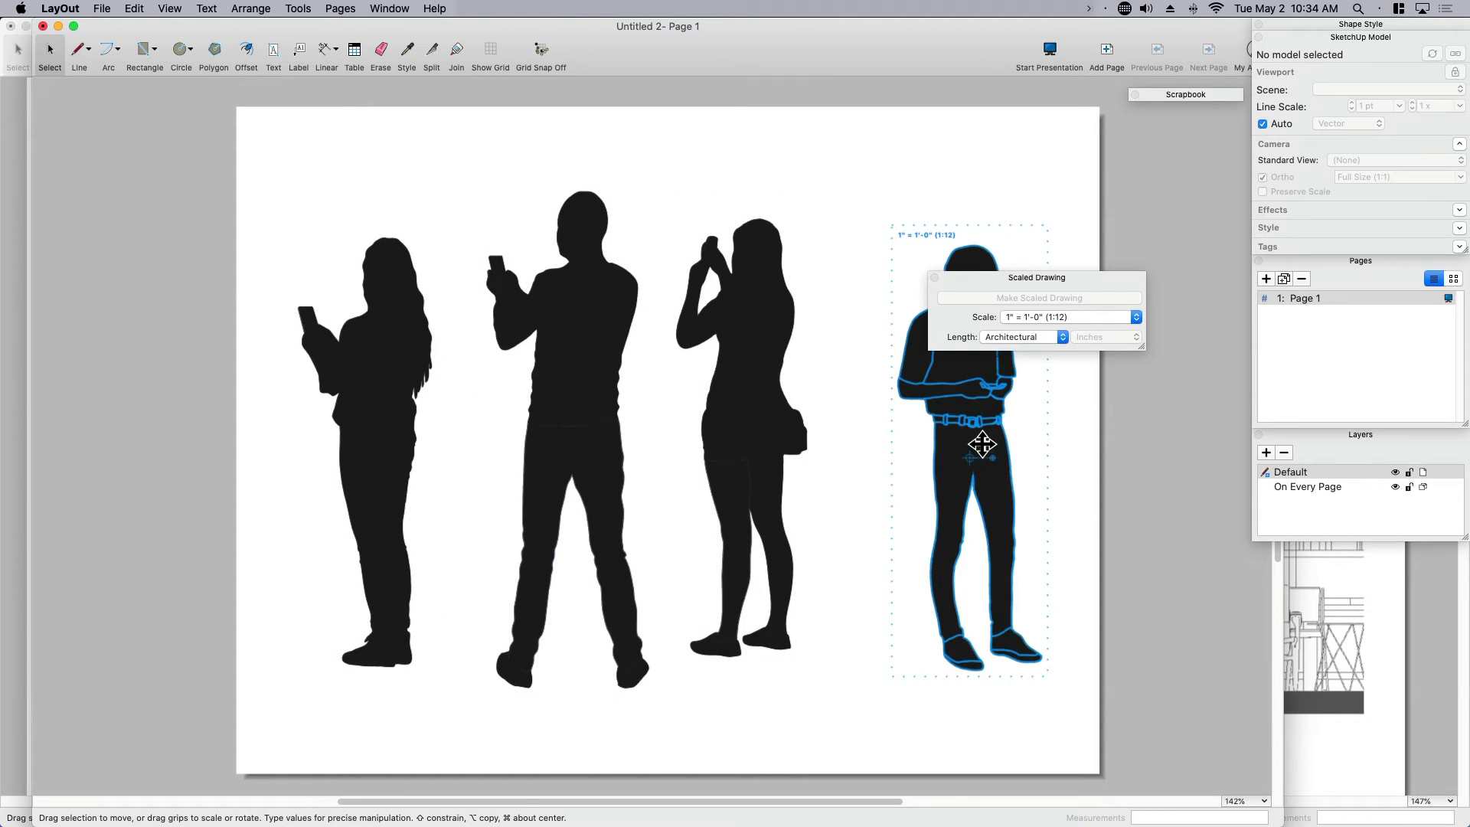
double_click(1003, 499)
left_click(1003, 499)
double_click(1003, 502)
left_click(1001, 503)
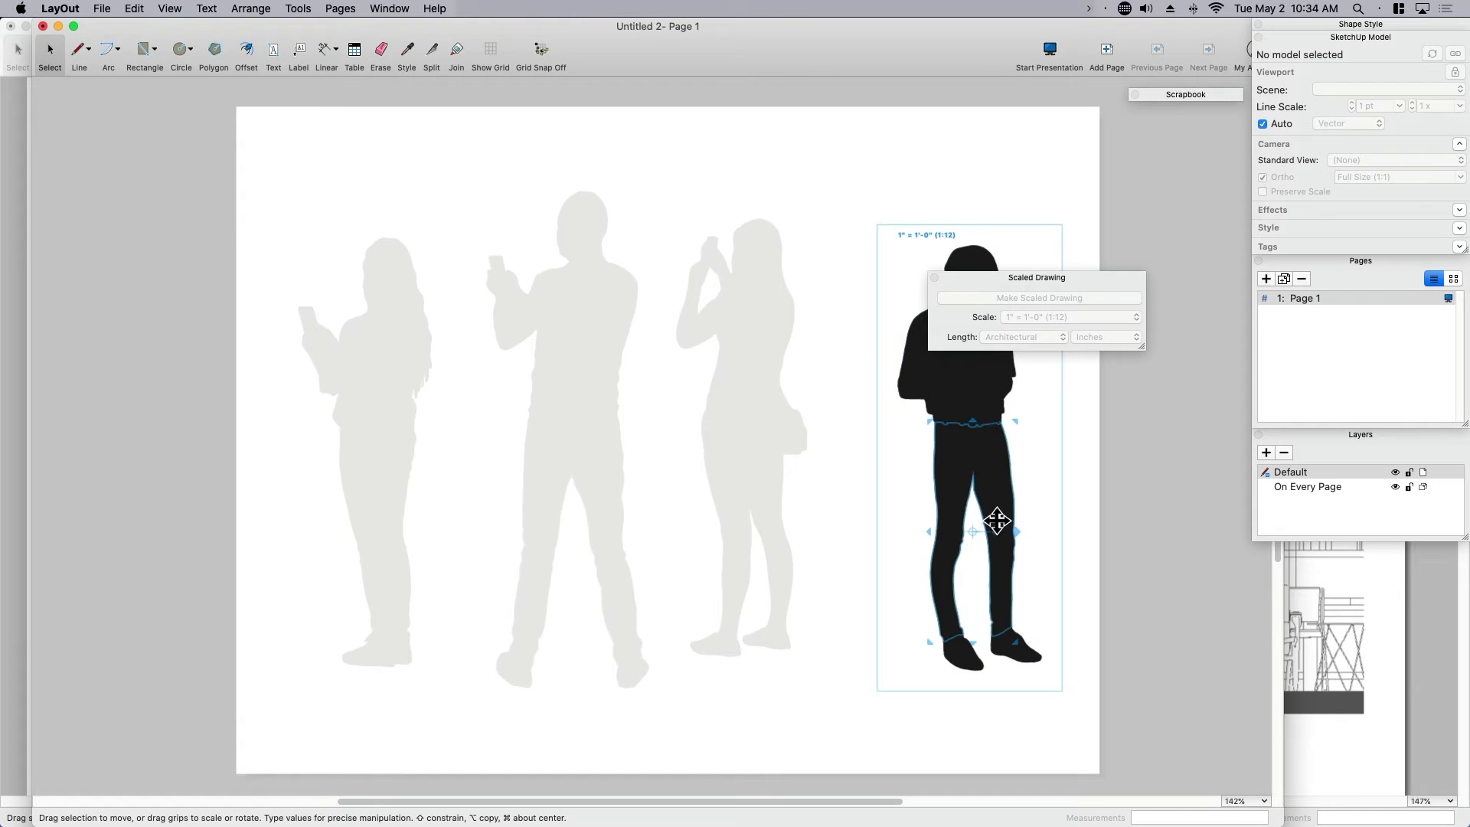
left_click_drag(1003, 504, 1052, 510)
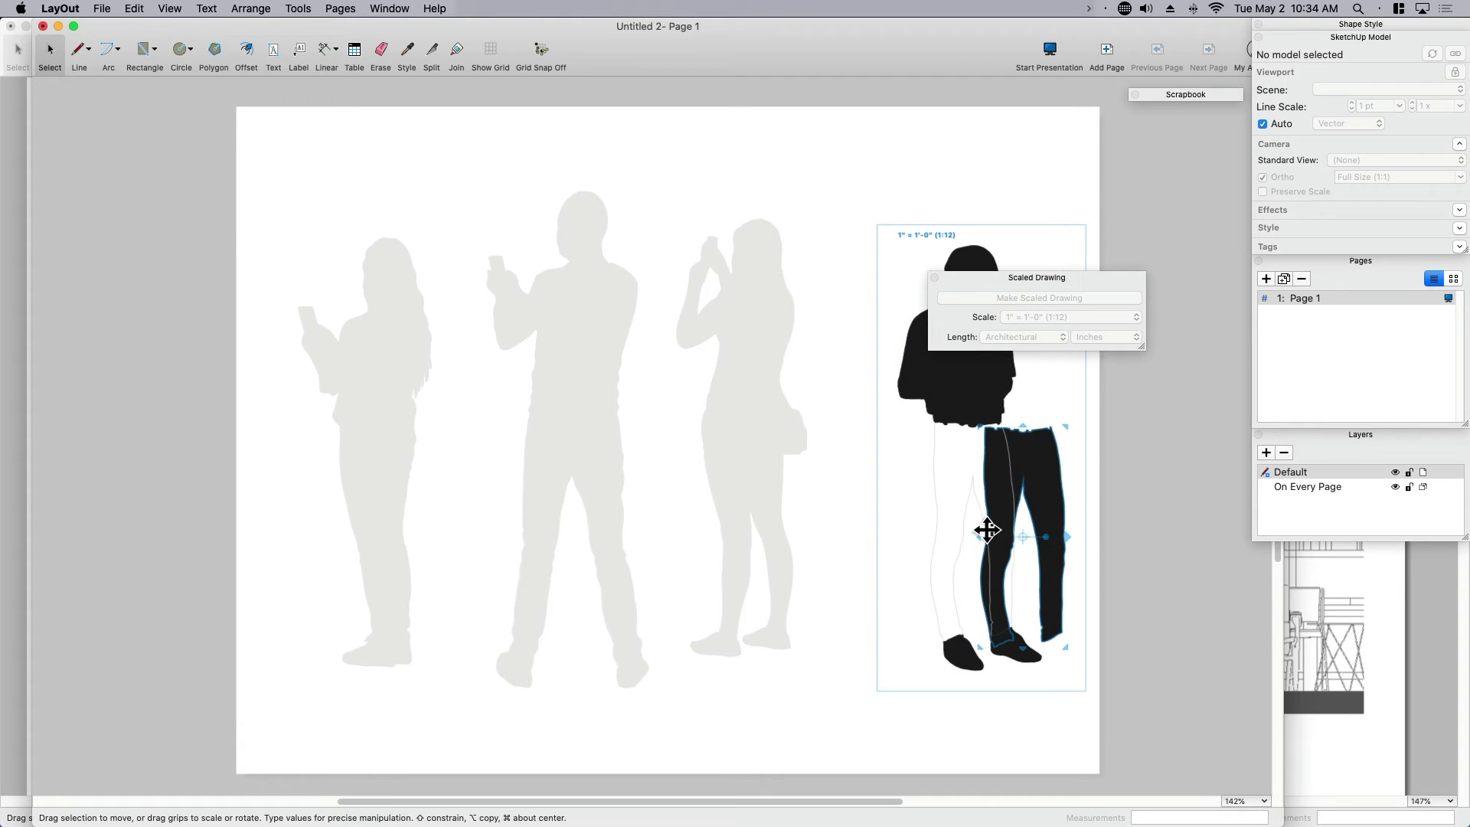
key("super+z")
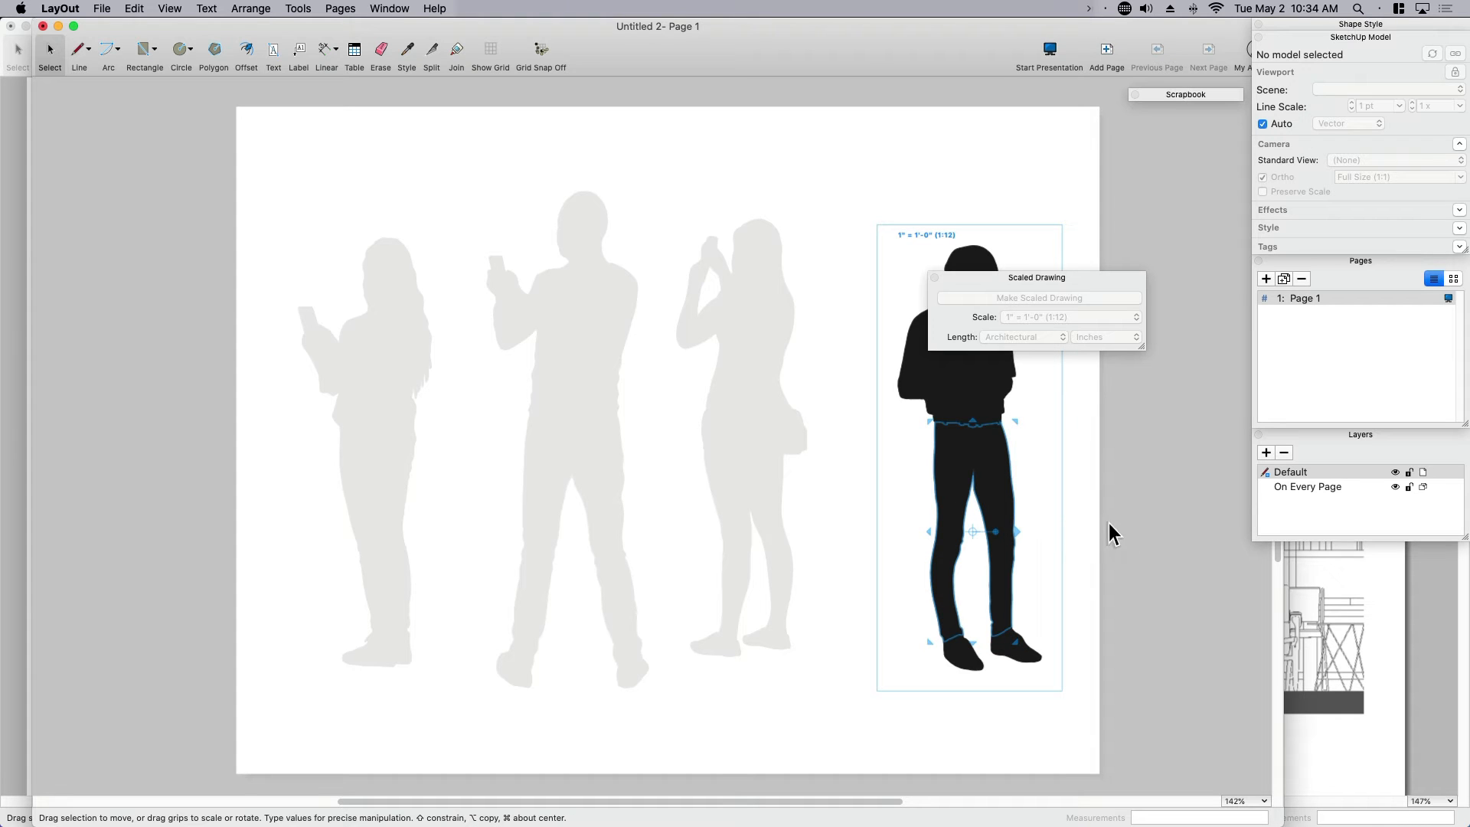
left_click(1081, 484)
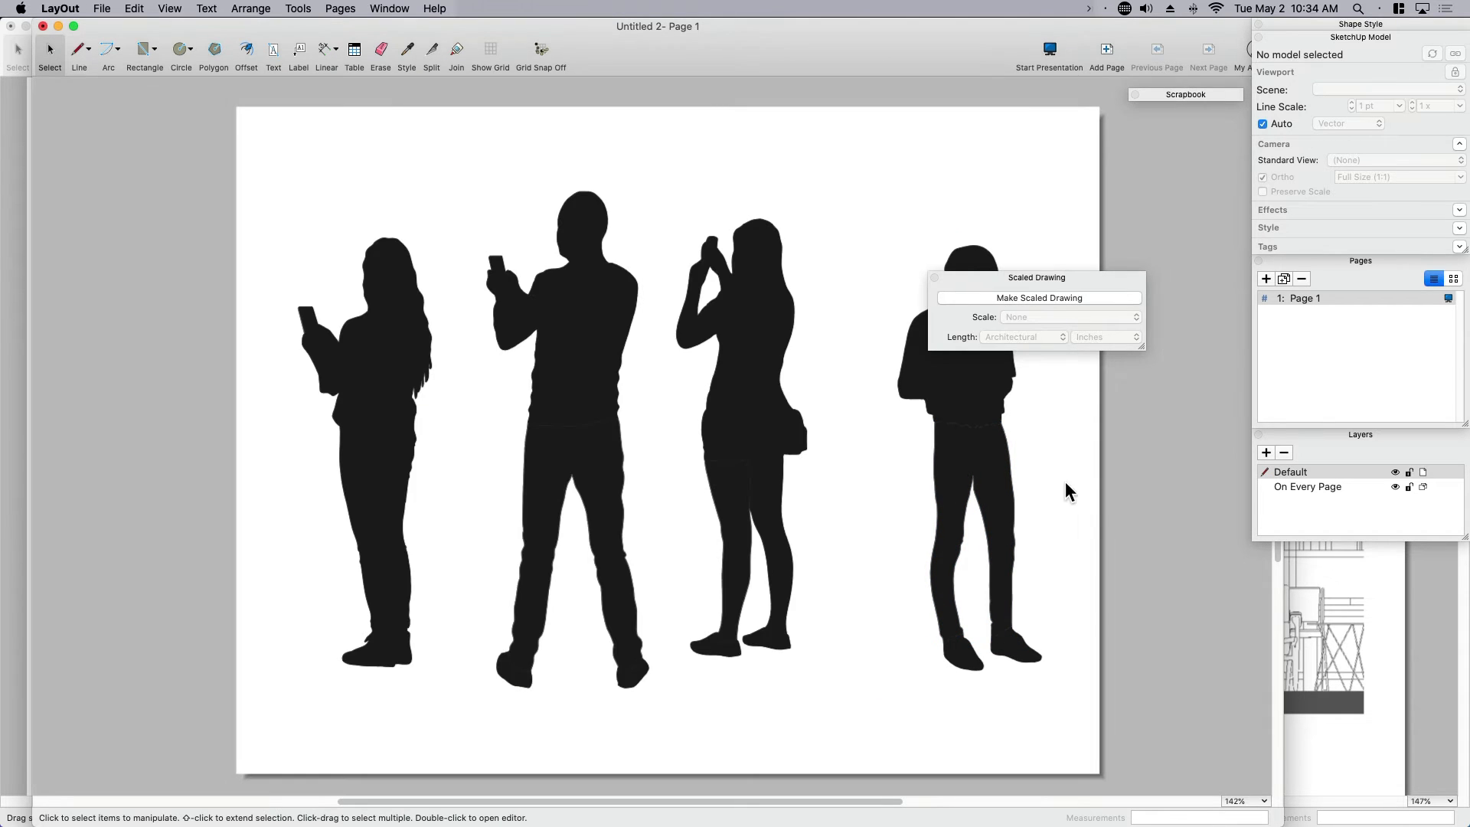
Step: Select all four figures, review the scales offered for scaled drawings, and return the Scaled Drawing settings to their docked place
left_click(988, 463)
left_click_drag(1083, 499, 349, 441)
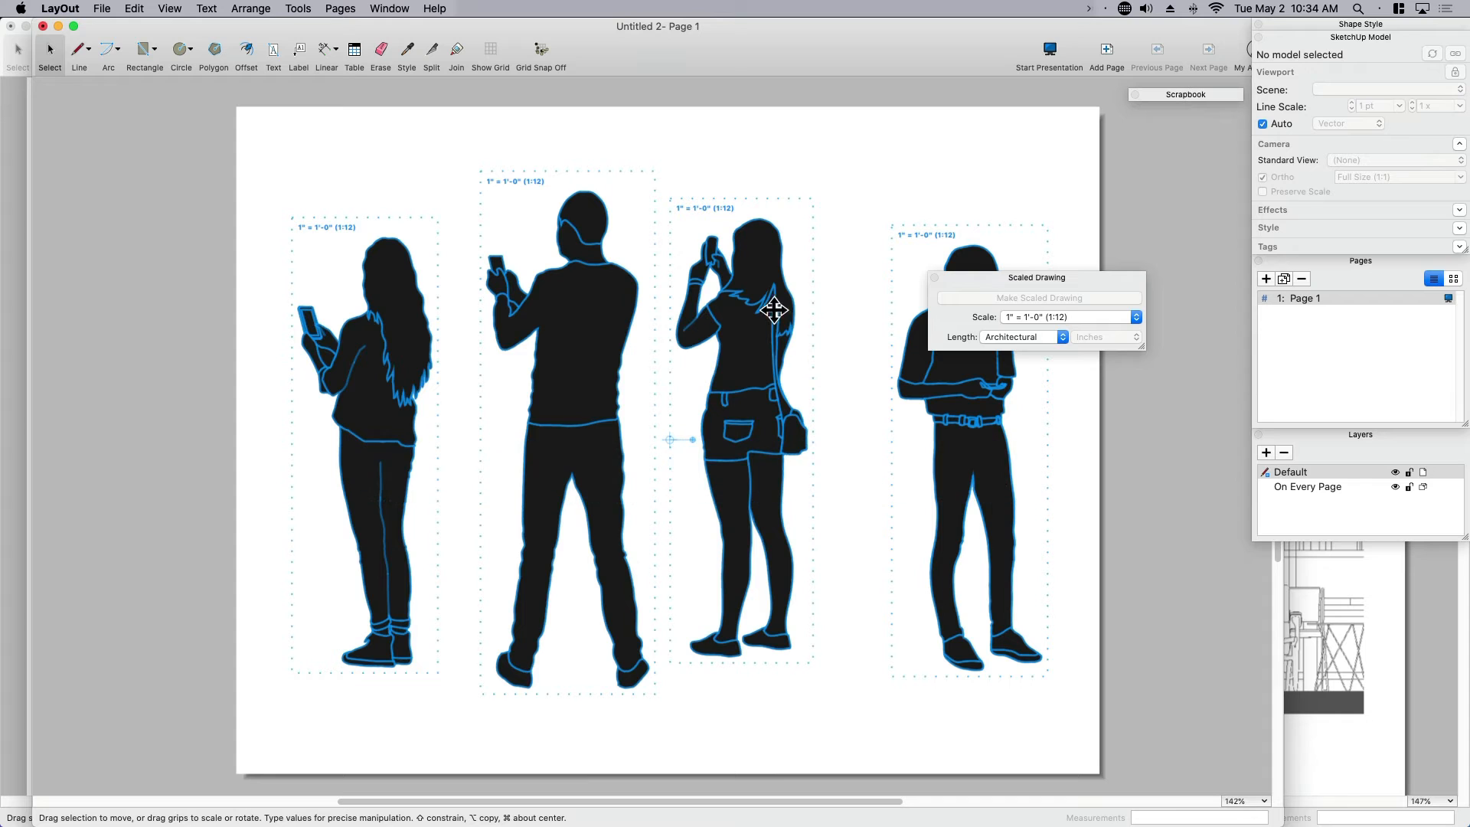
left_click(1076, 317)
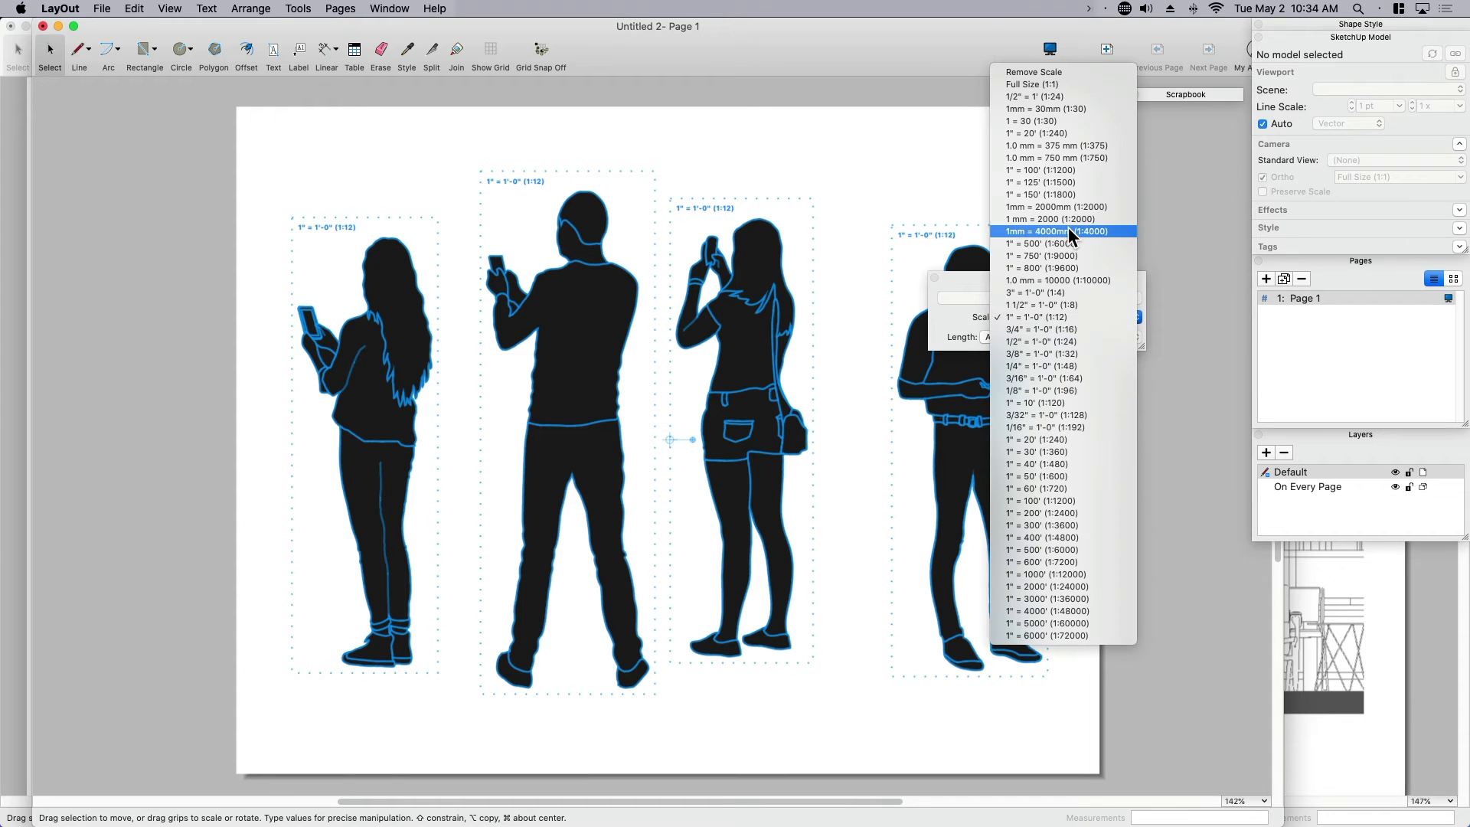
left_click(1198, 393)
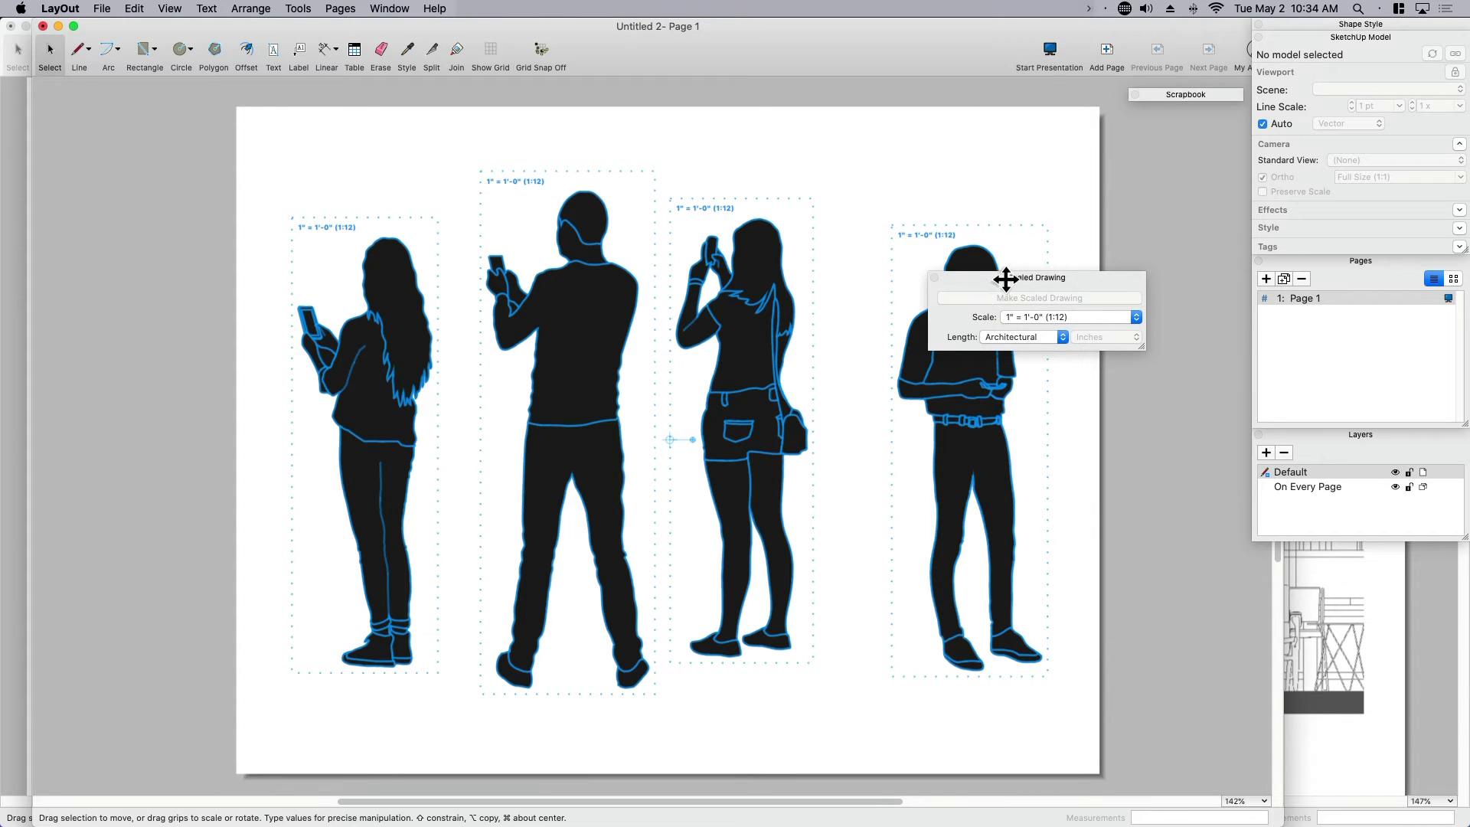
left_click_drag(1005, 279, 1086, 237)
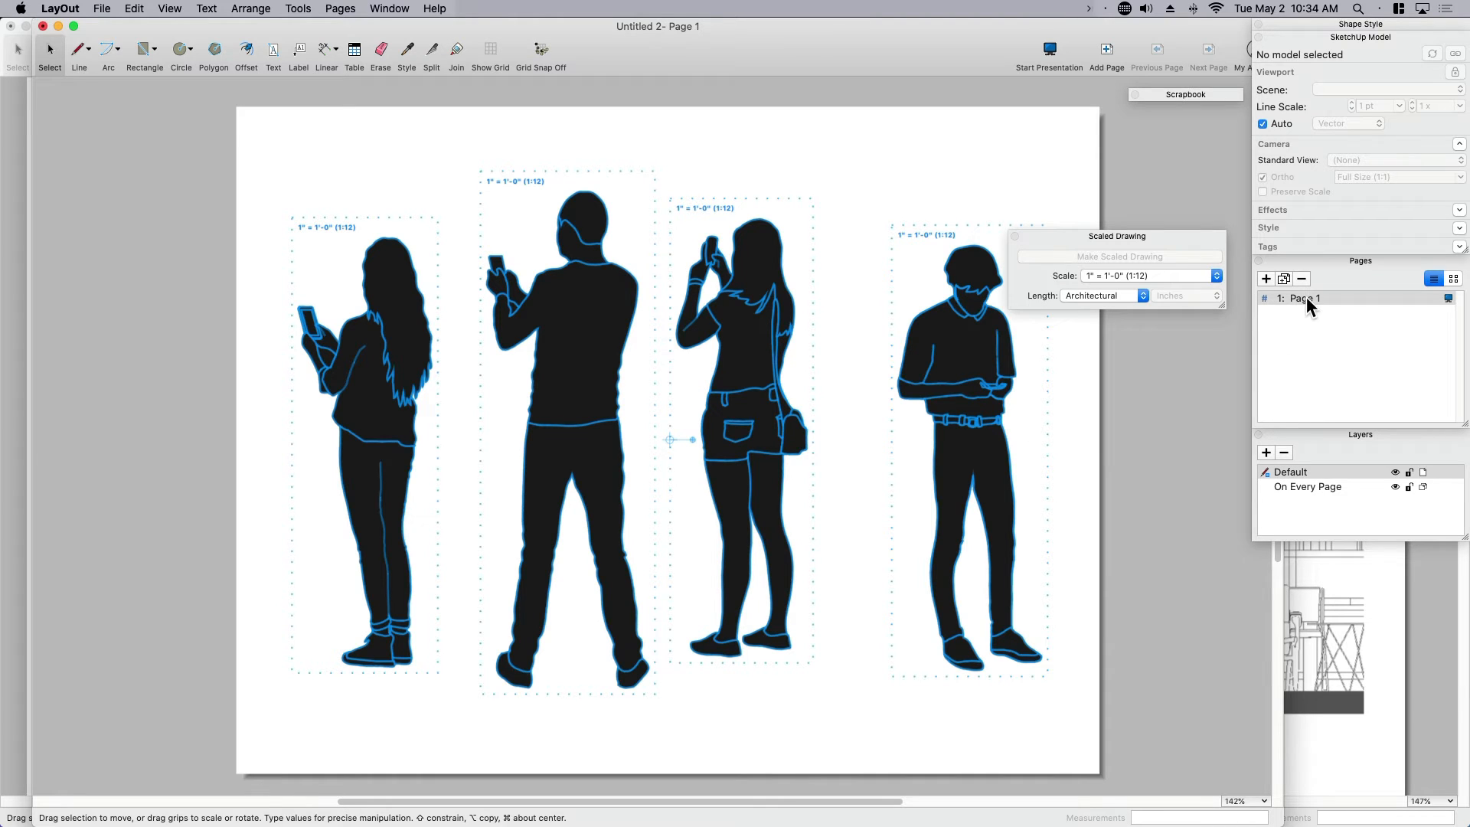
left_click_drag(1165, 233, 1388, 545)
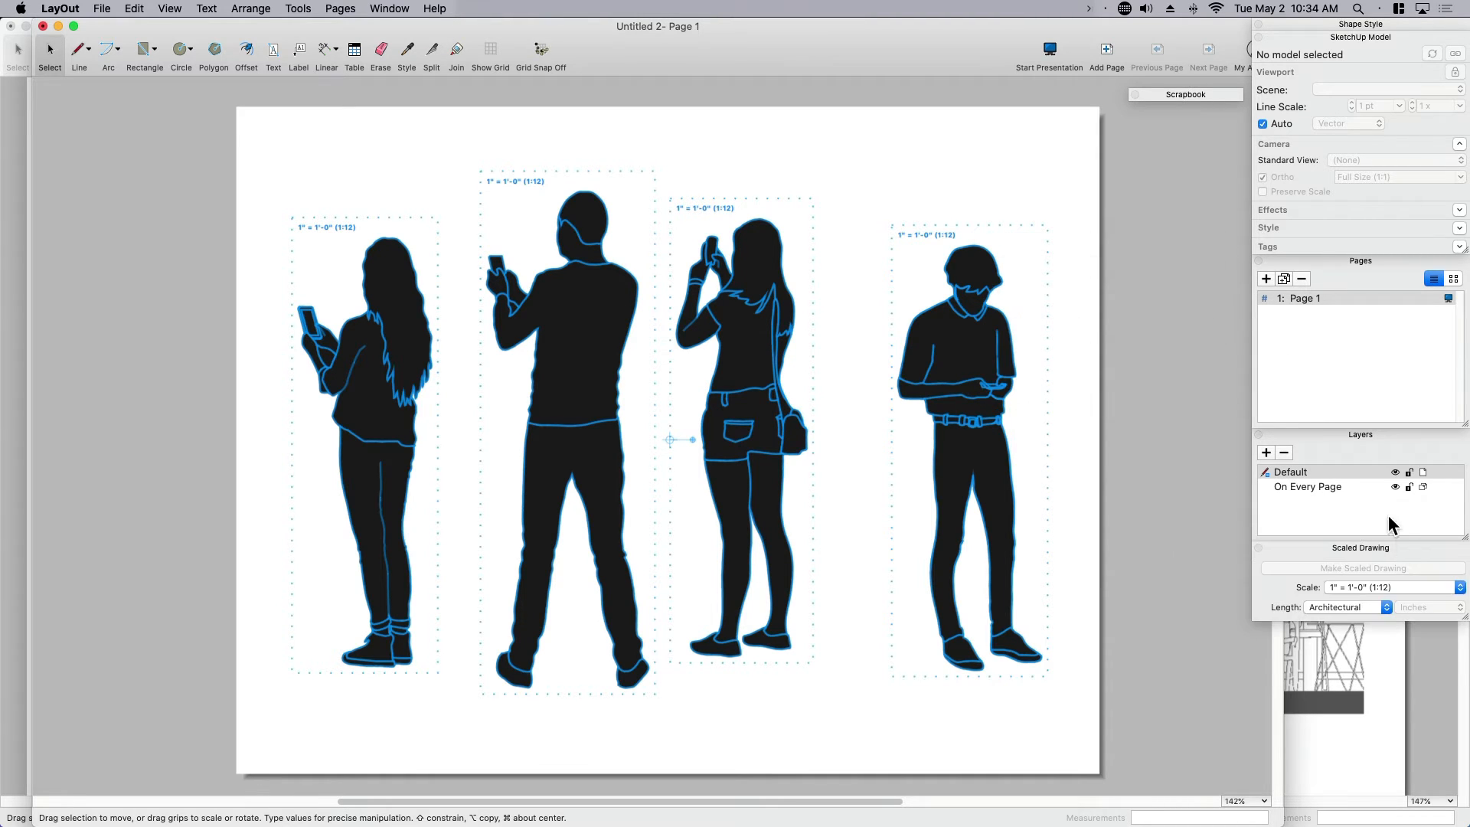
Step: Widen the document window and expand the Scrapbook to review how its collections and pages are named
left_click_drag(1283, 824, 1468, 824)
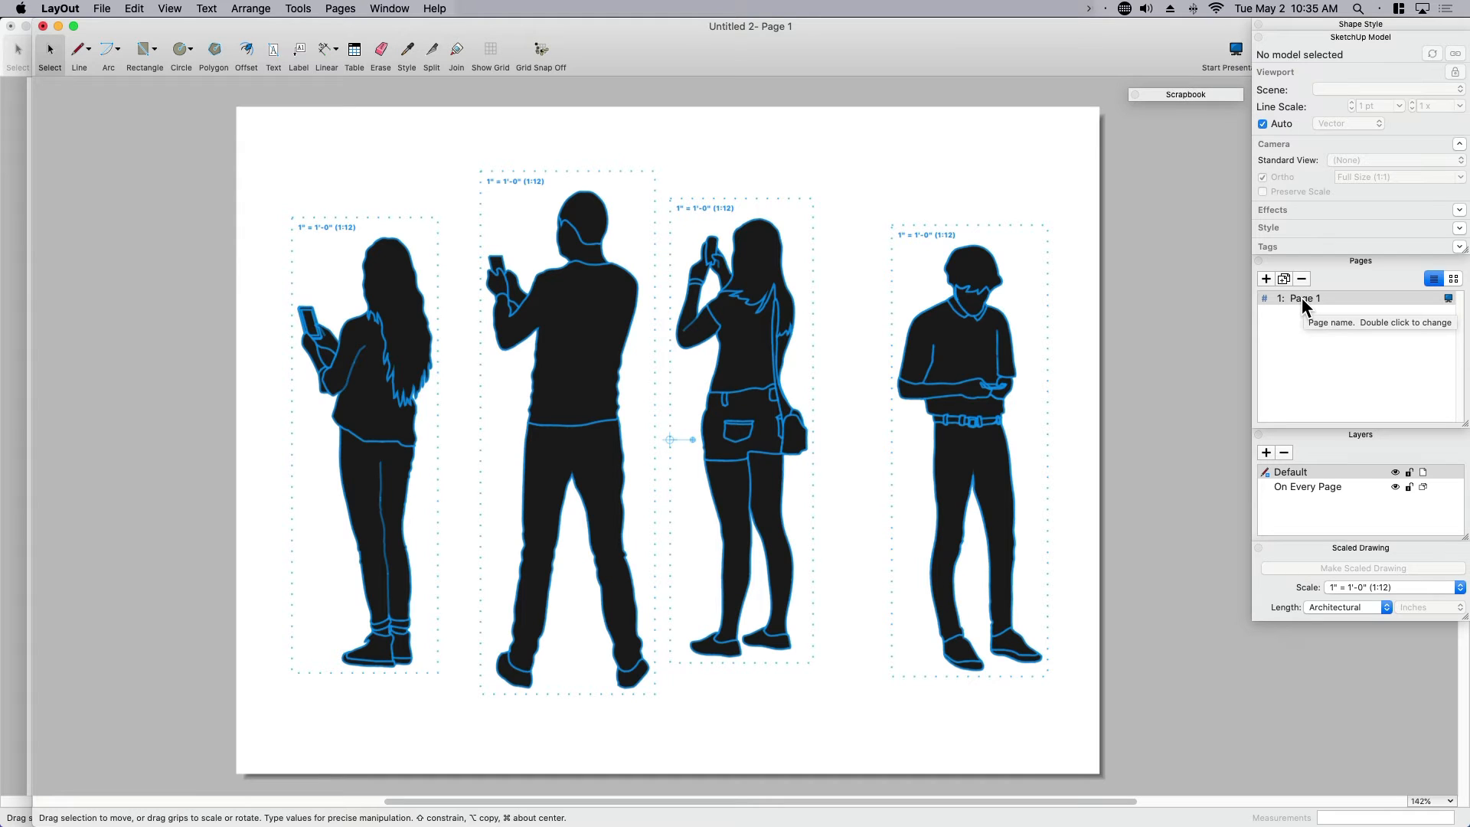
left_click(1183, 92)
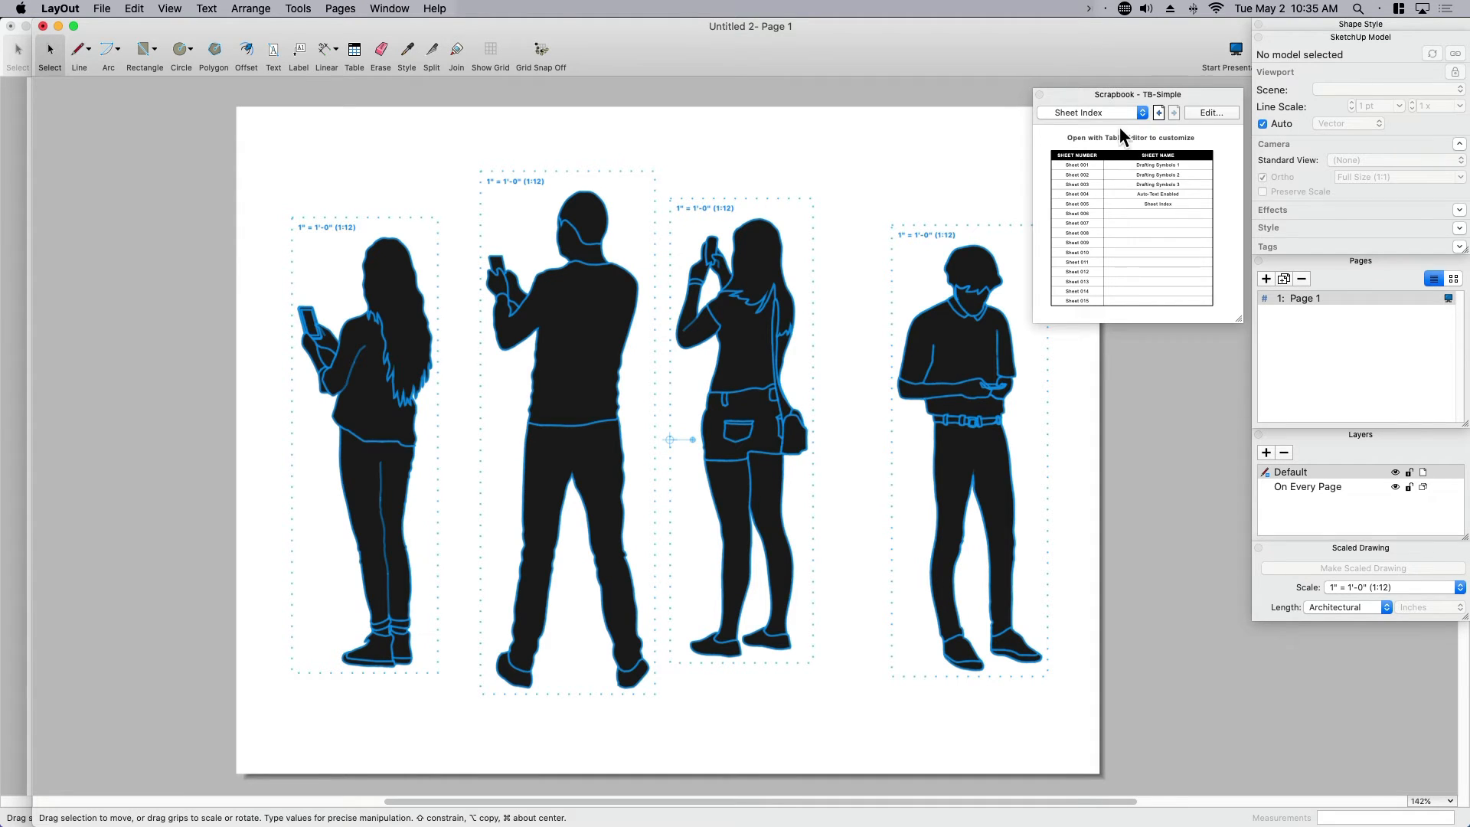
left_click(1077, 113)
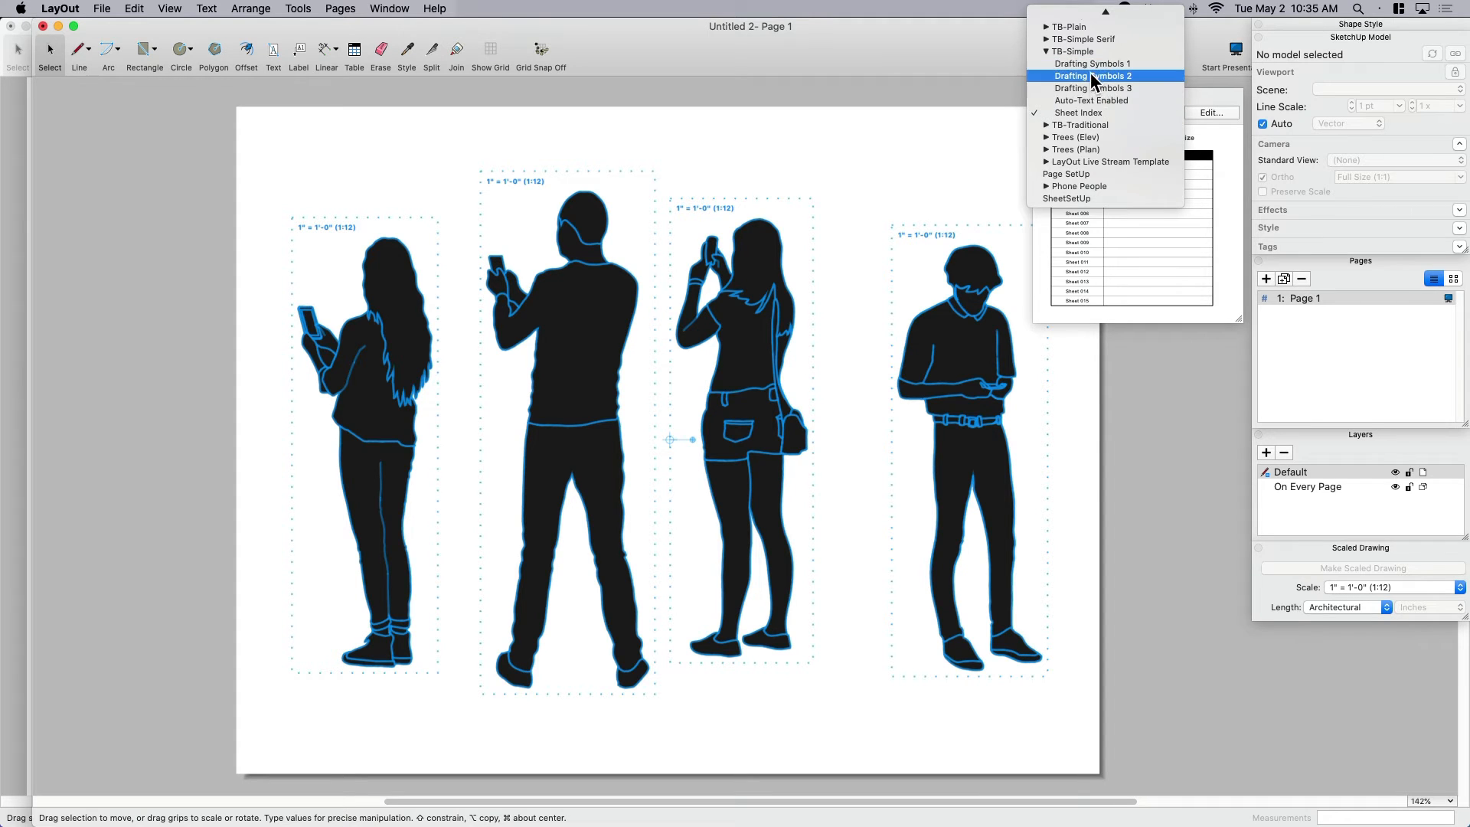
left_click(1207, 57)
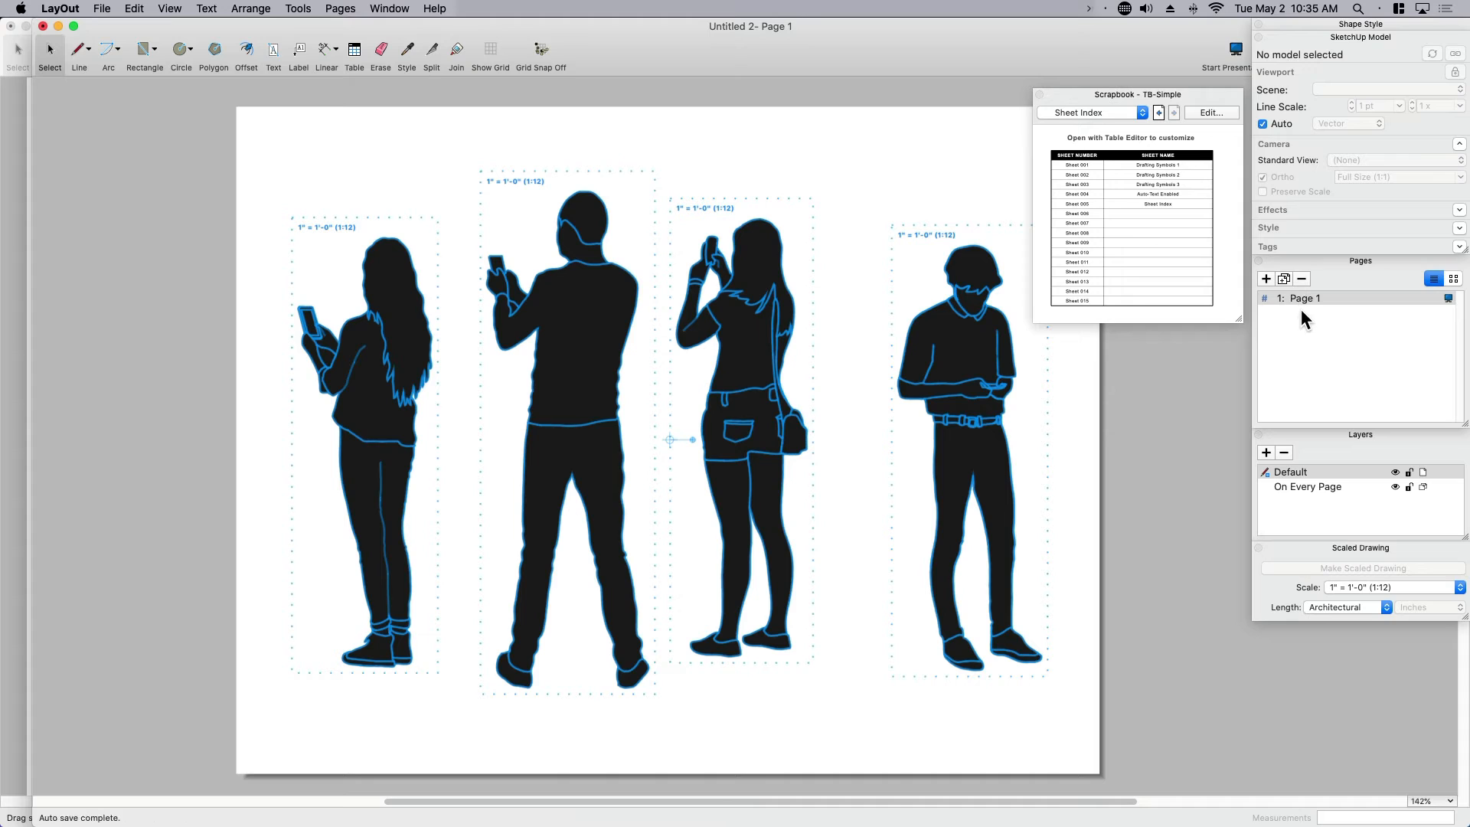
Step: Rename page 1 as Phone Peeps 1"=1'
double_click(1306, 295)
type("Phon")
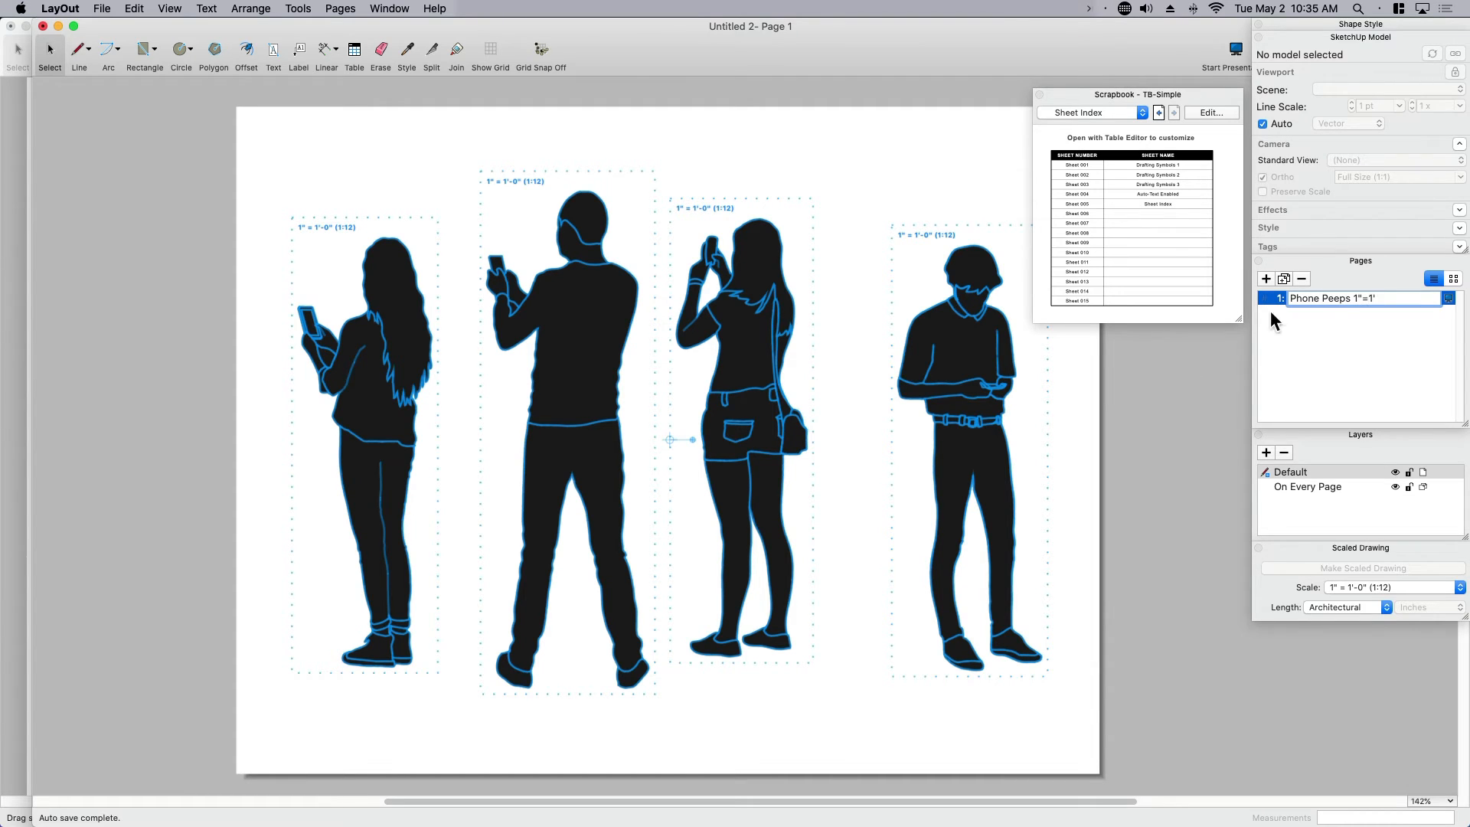
left_click(1407, 290)
Step: Duplicate the page and name the copy Phone Peeps 1/2"=1', reusing the first page's name
left_click(1284, 279)
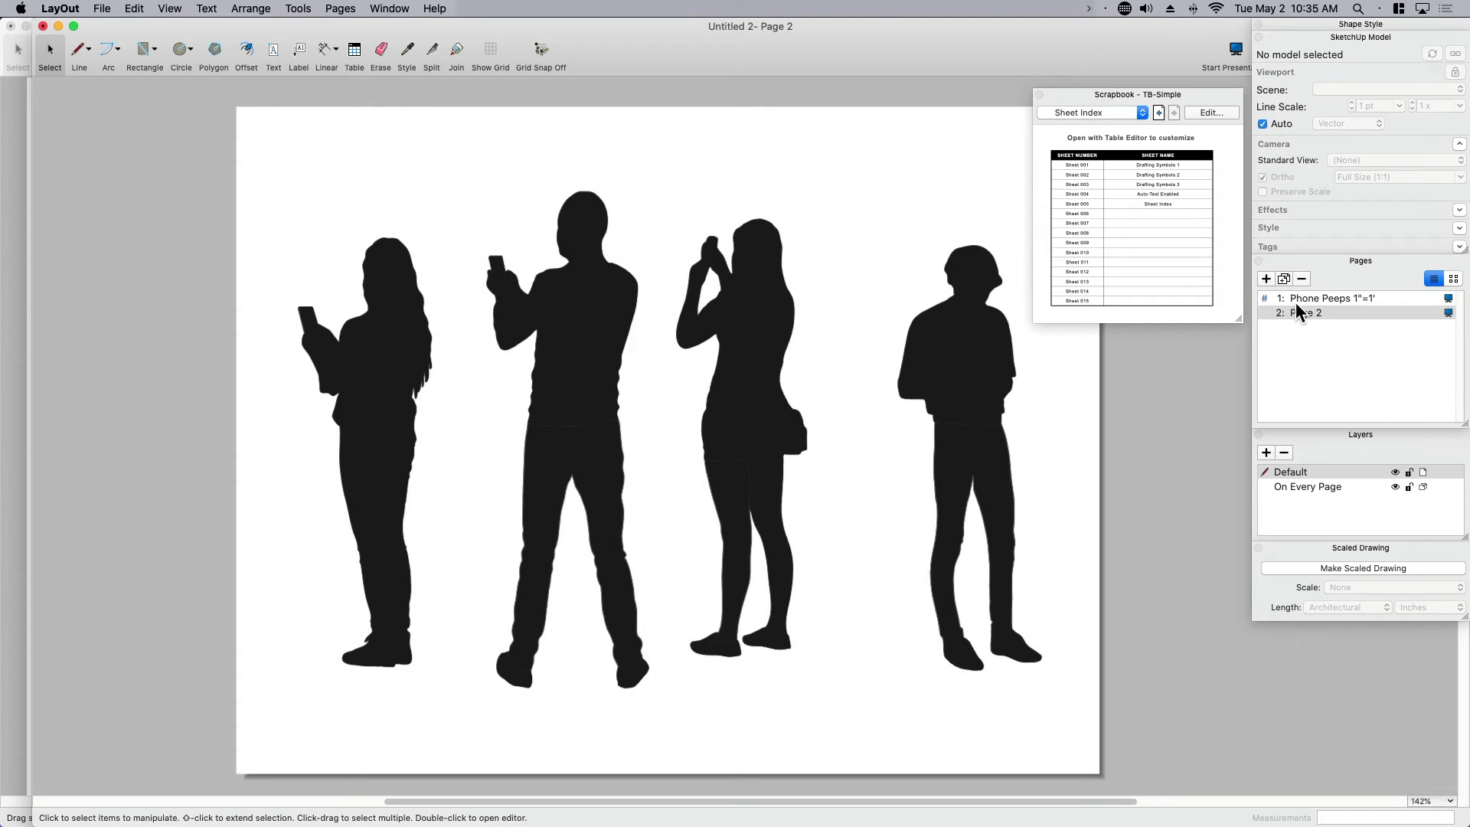
double_click(1328, 299)
key("super+c")
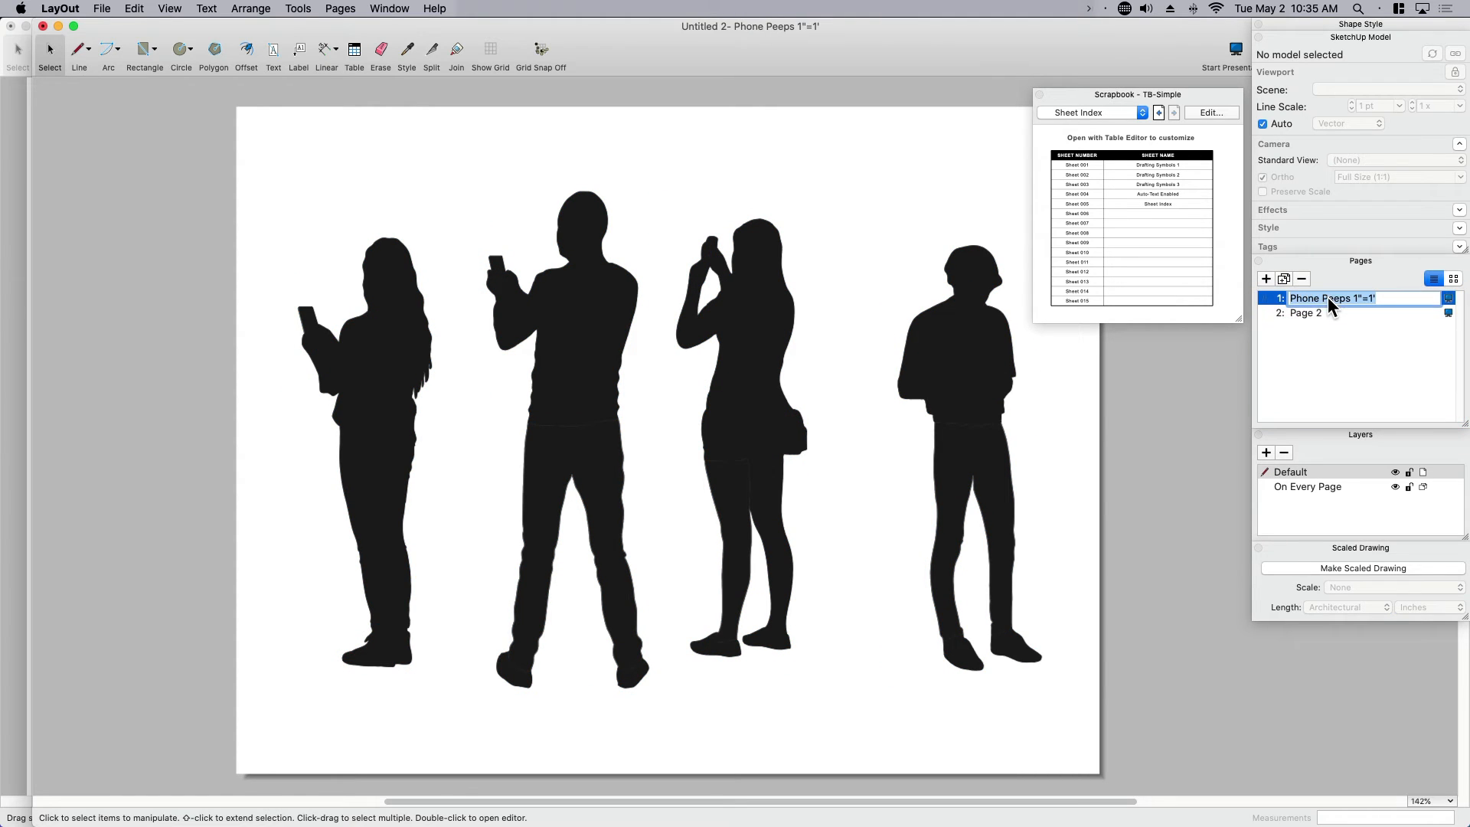
left_click(1326, 311)
double_click(1312, 310)
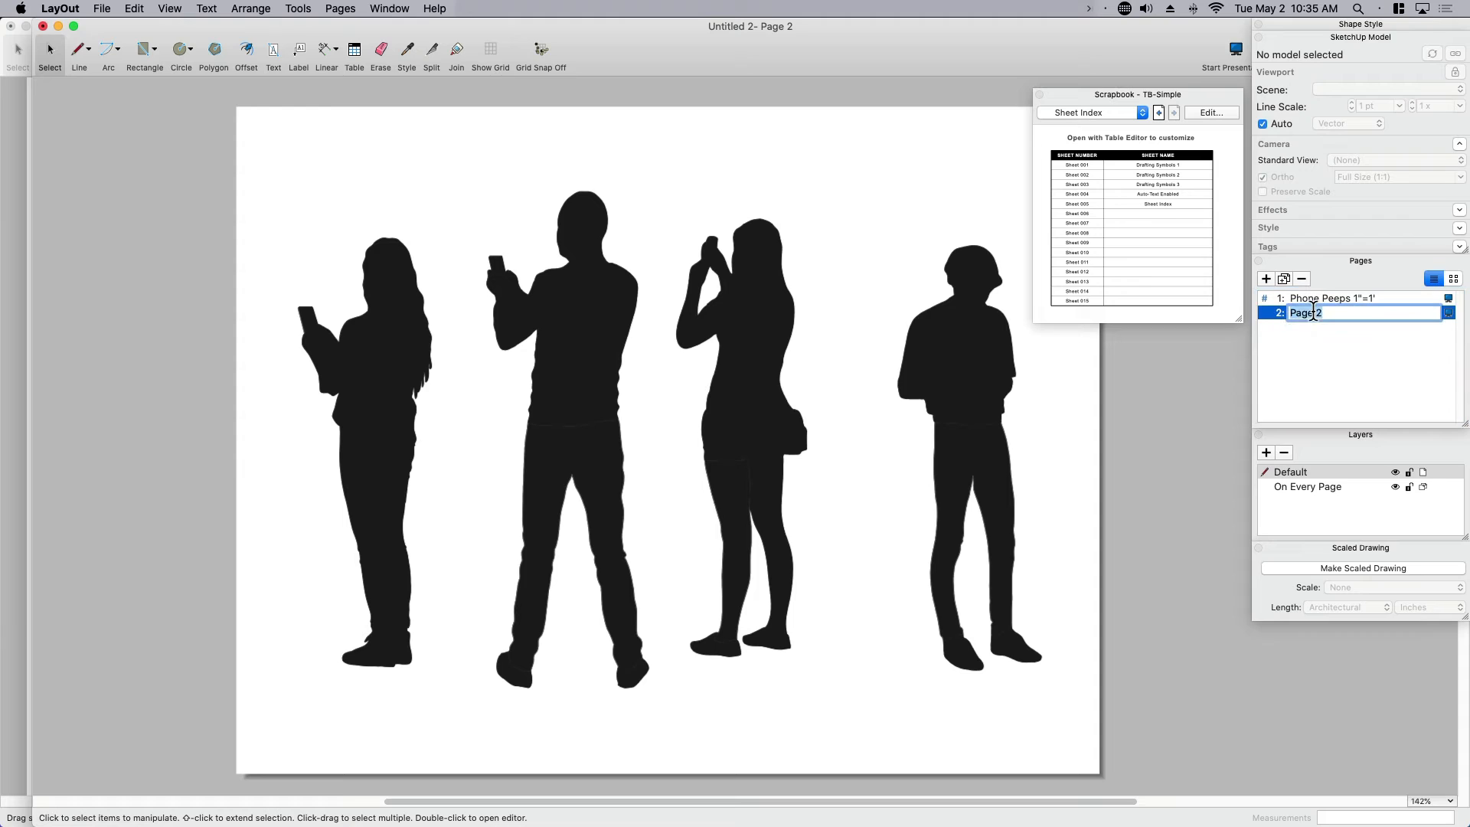
key("super+v")
left_click_drag(1353, 314, 1411, 314)
type("1/")
Step: Set the scale of all four figures on page 2 to 1/2" = 1'-0" (1:24)
left_click_drag(1171, 498, 291, 401)
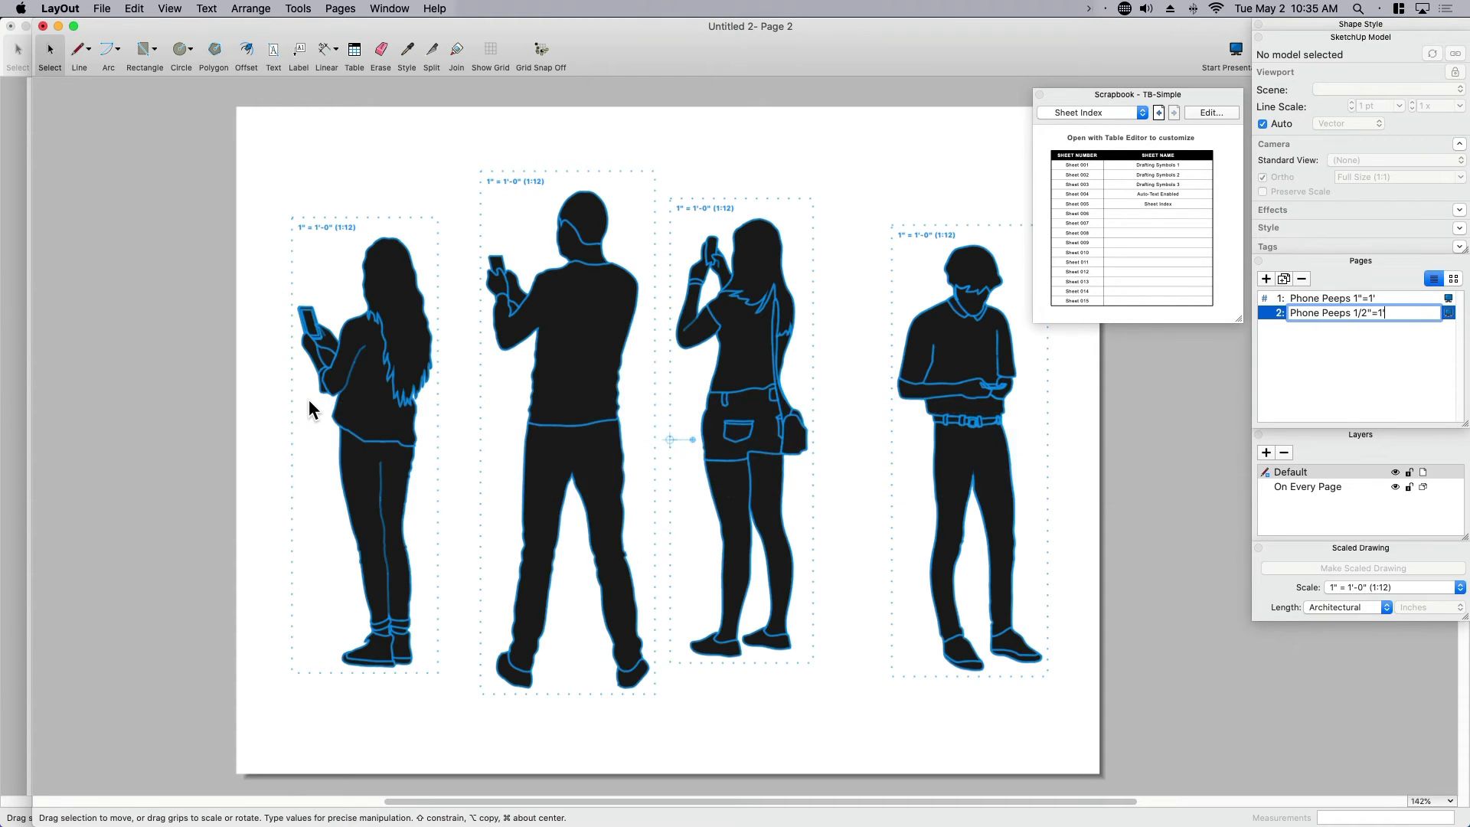
key("Return")
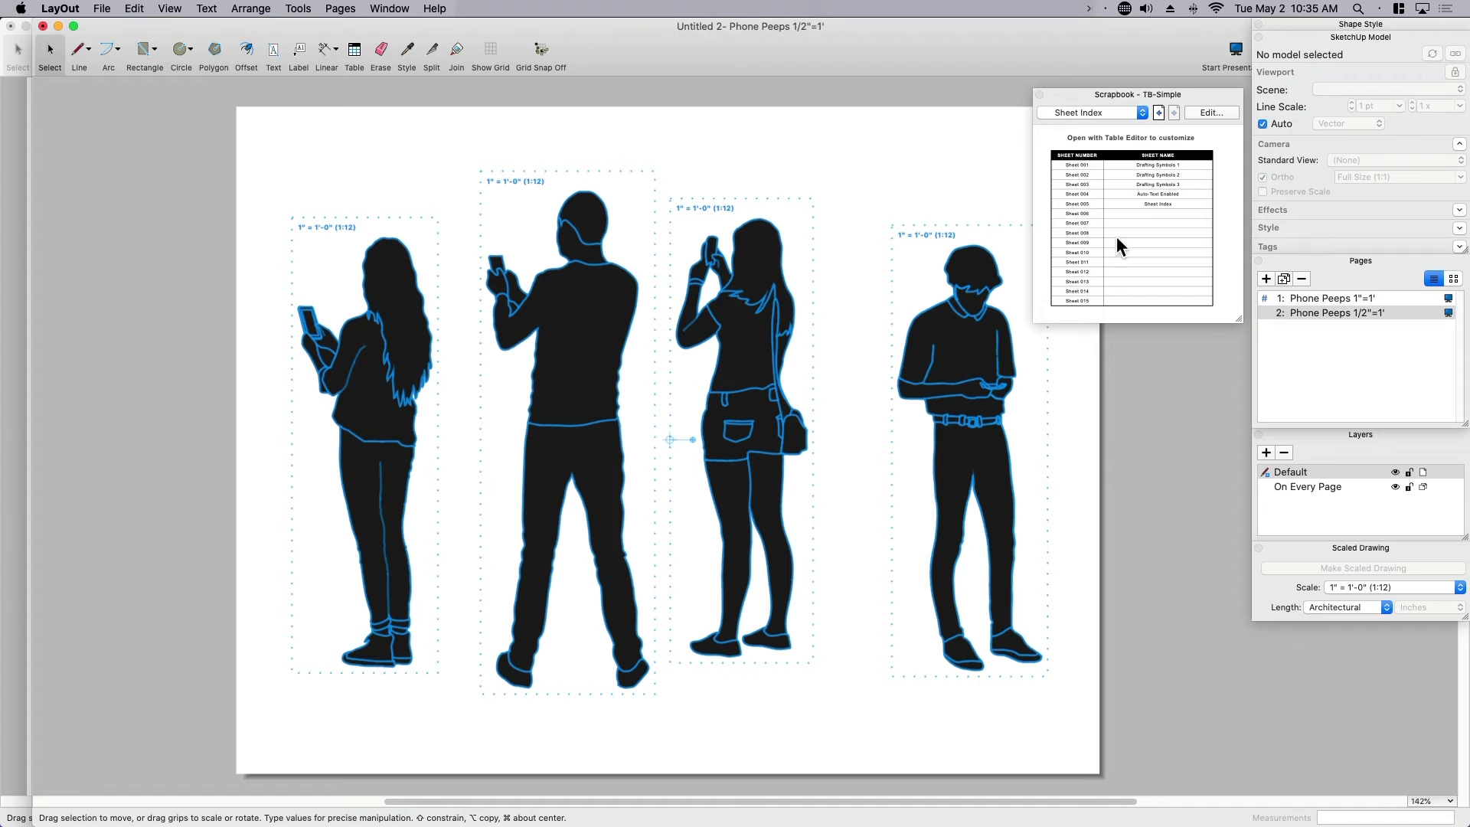
left_click(1376, 586)
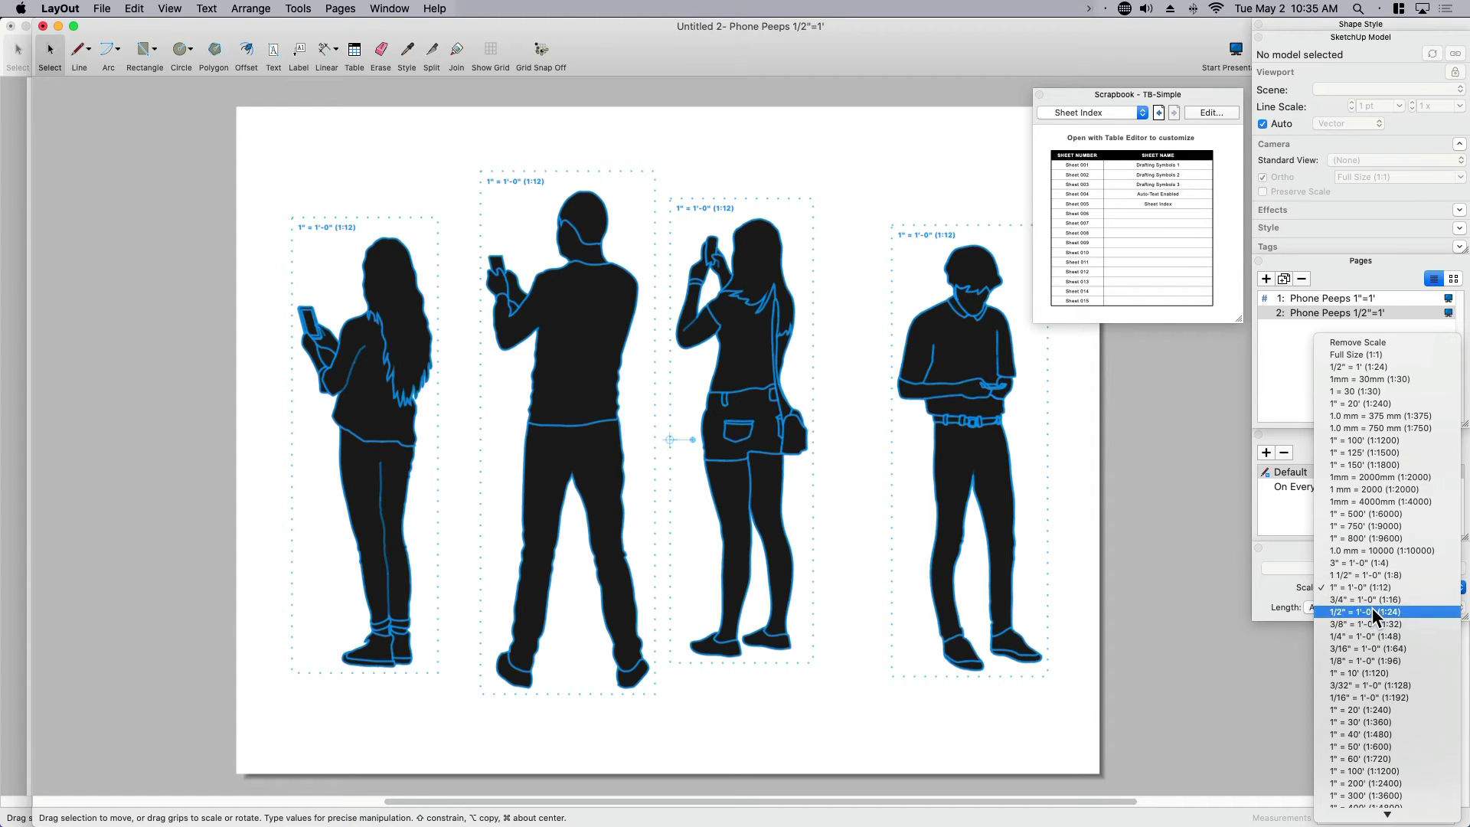
left_click(1372, 611)
left_click(1058, 557)
left_click(944, 365)
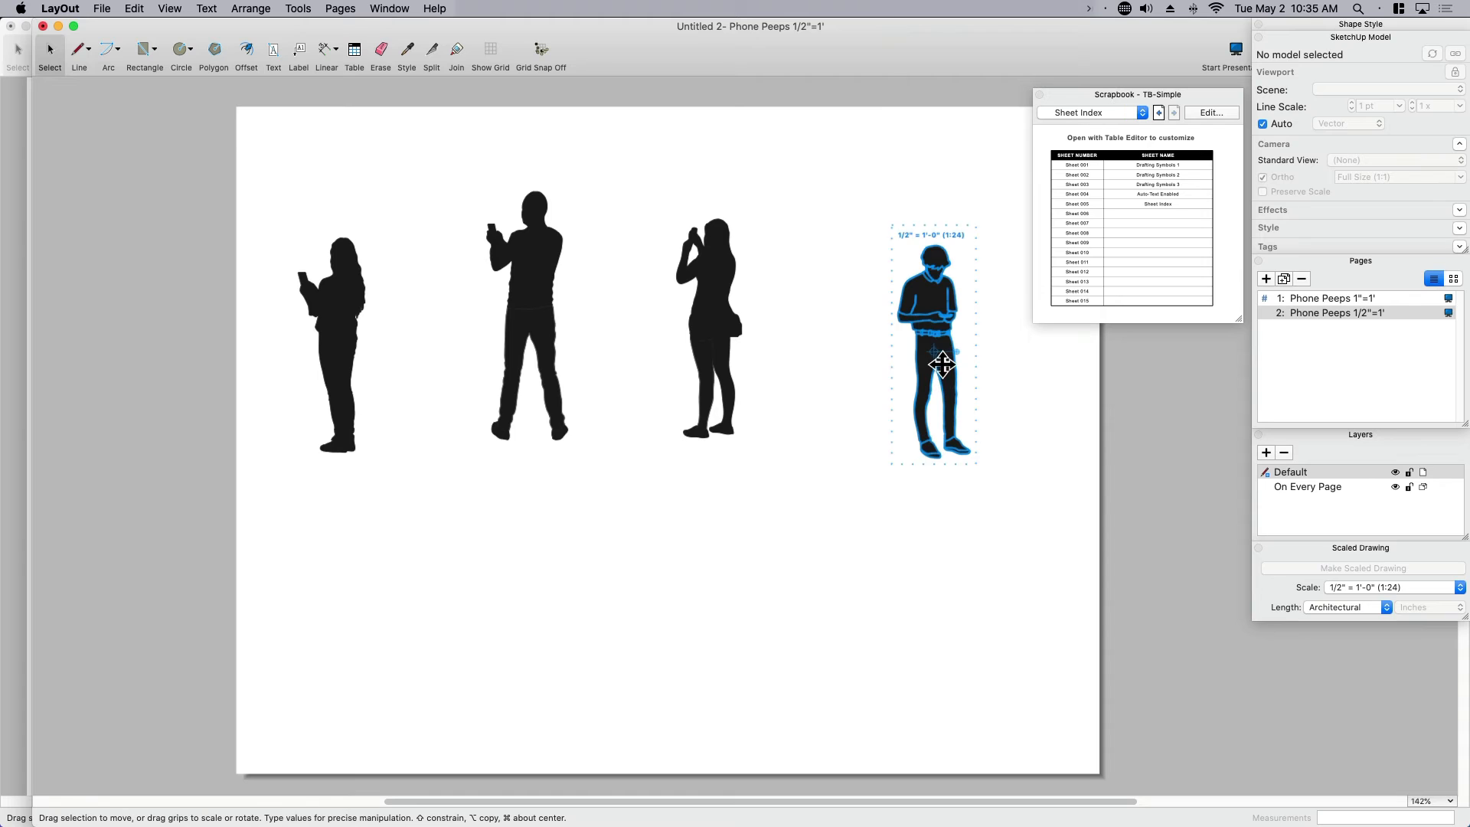
Step: Reposition the figures on the Phone Peeps 1/2"=1' page so they line up in a more evenly spaced row
mouse_move(944, 364)
left_mouse_down()
mouse_move(836, 337)
mouse_move(827, 413)
mouse_move(931, 334)
mouse_move(940, 346)
left_mouse_up()
left_click(710, 367)
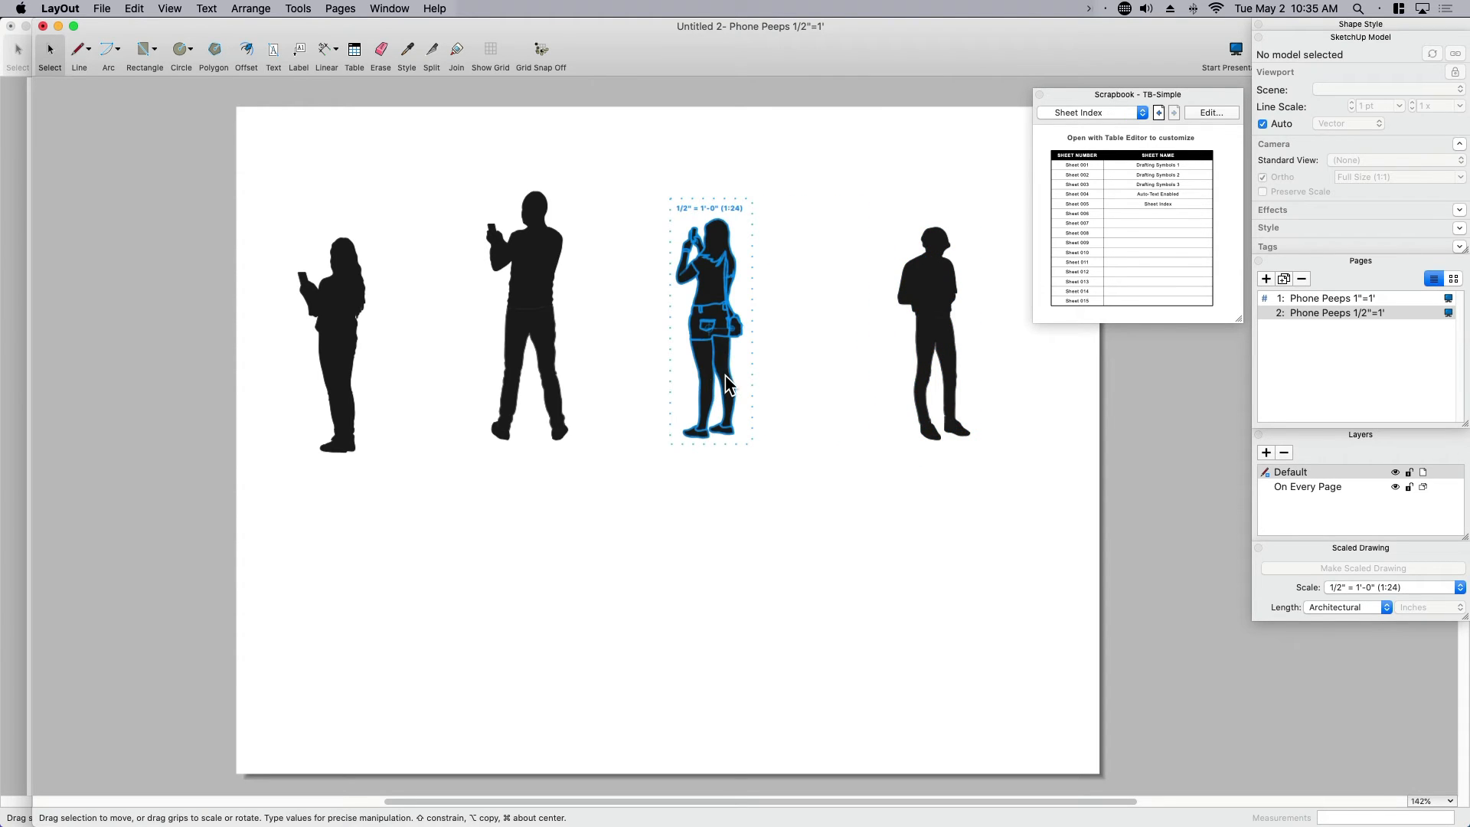
left_click_drag(722, 380, 776, 379)
left_click_drag(555, 379, 598, 385)
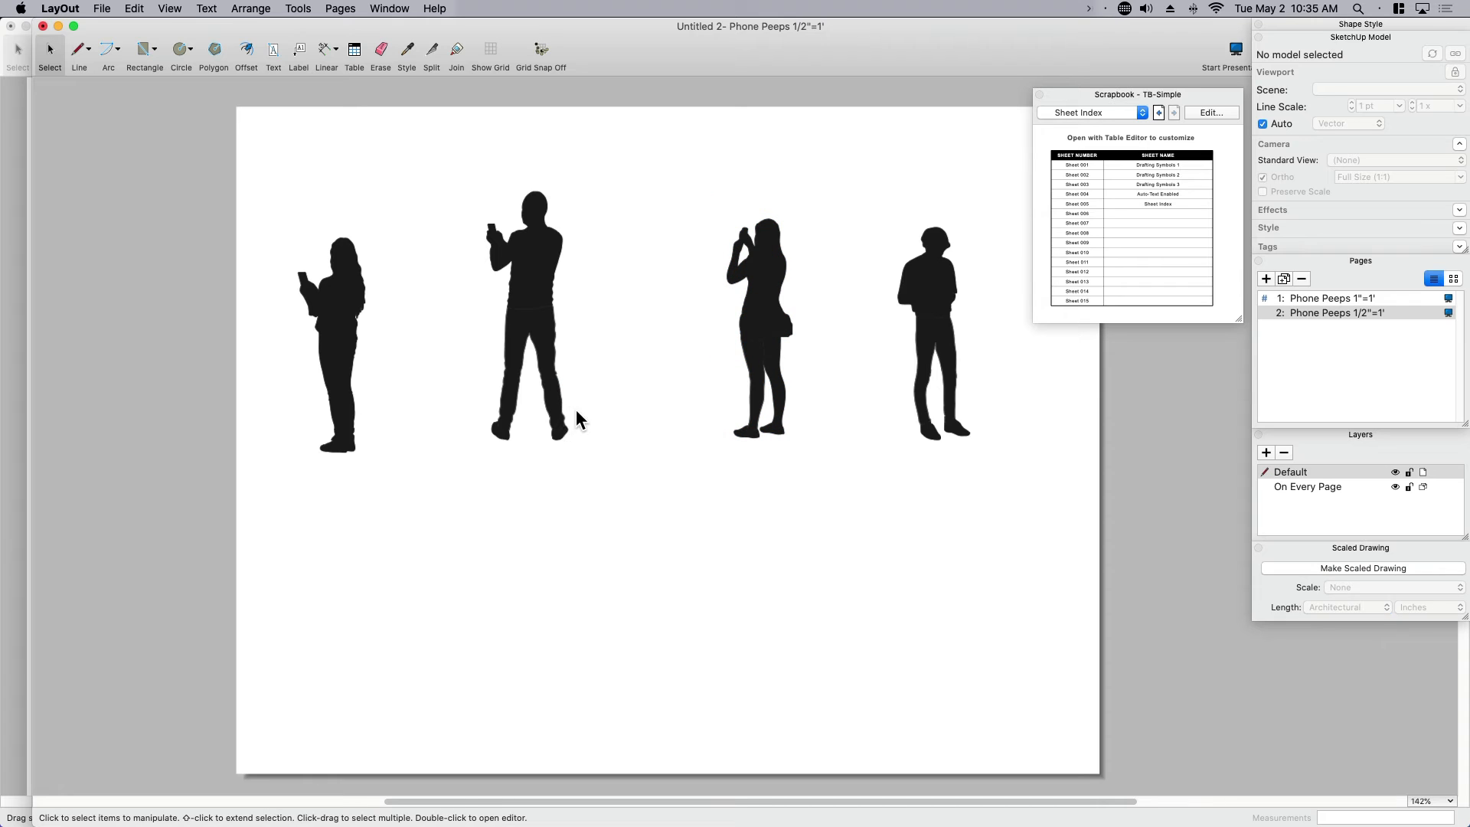
left_click(344, 398)
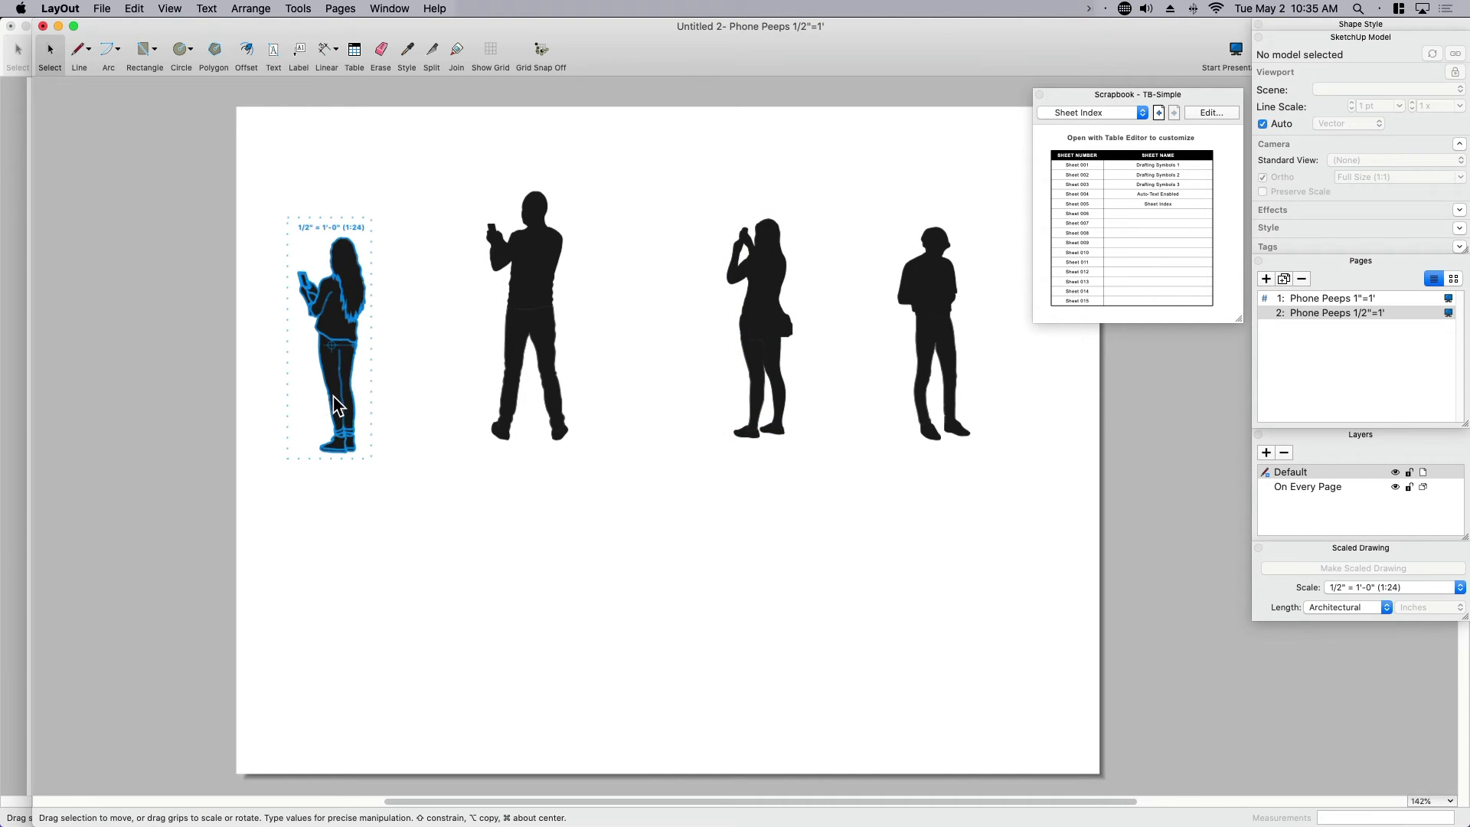
left_click_drag(344, 400, 373, 387)
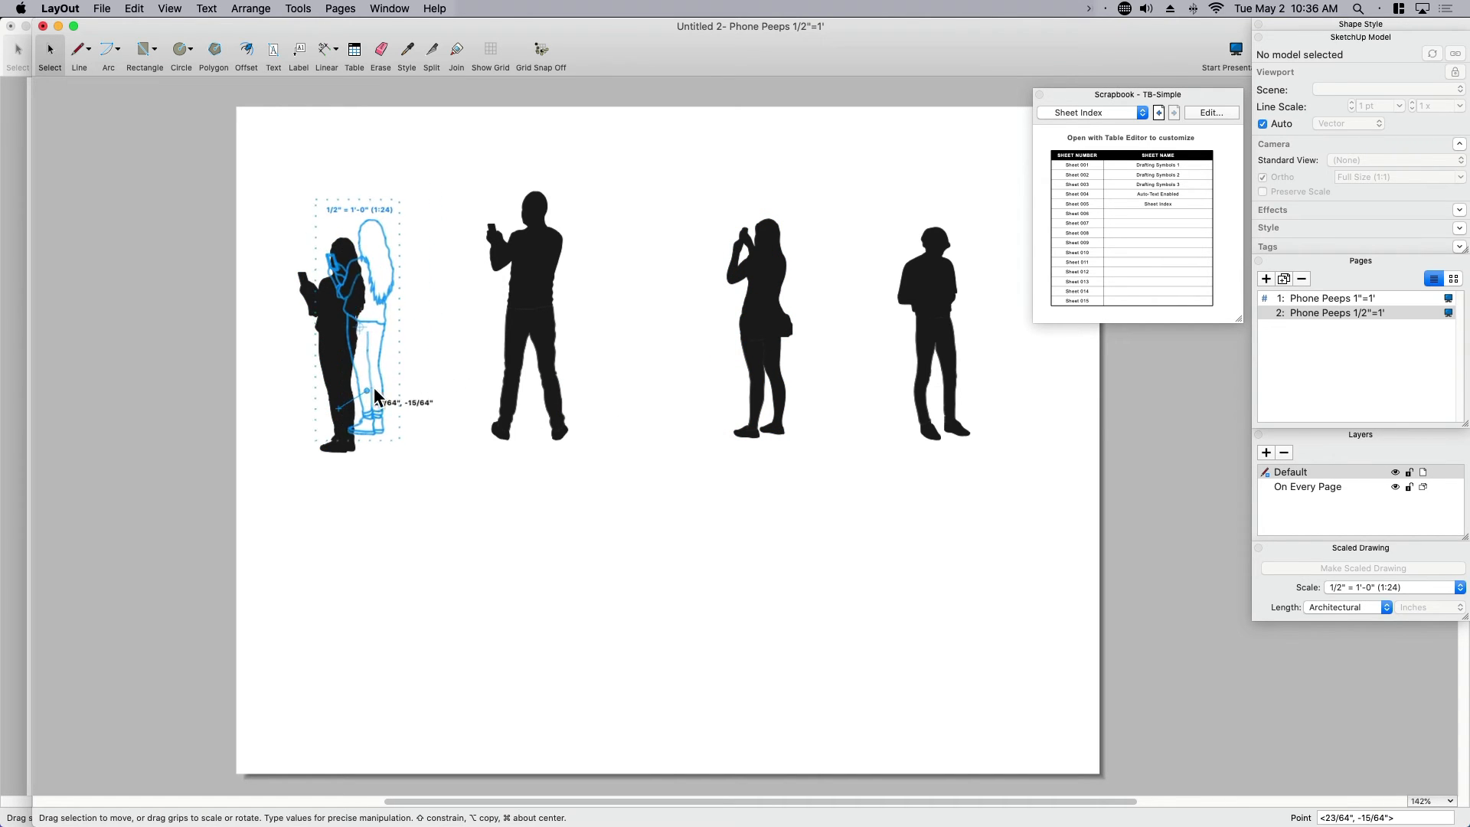
left_click(603, 380)
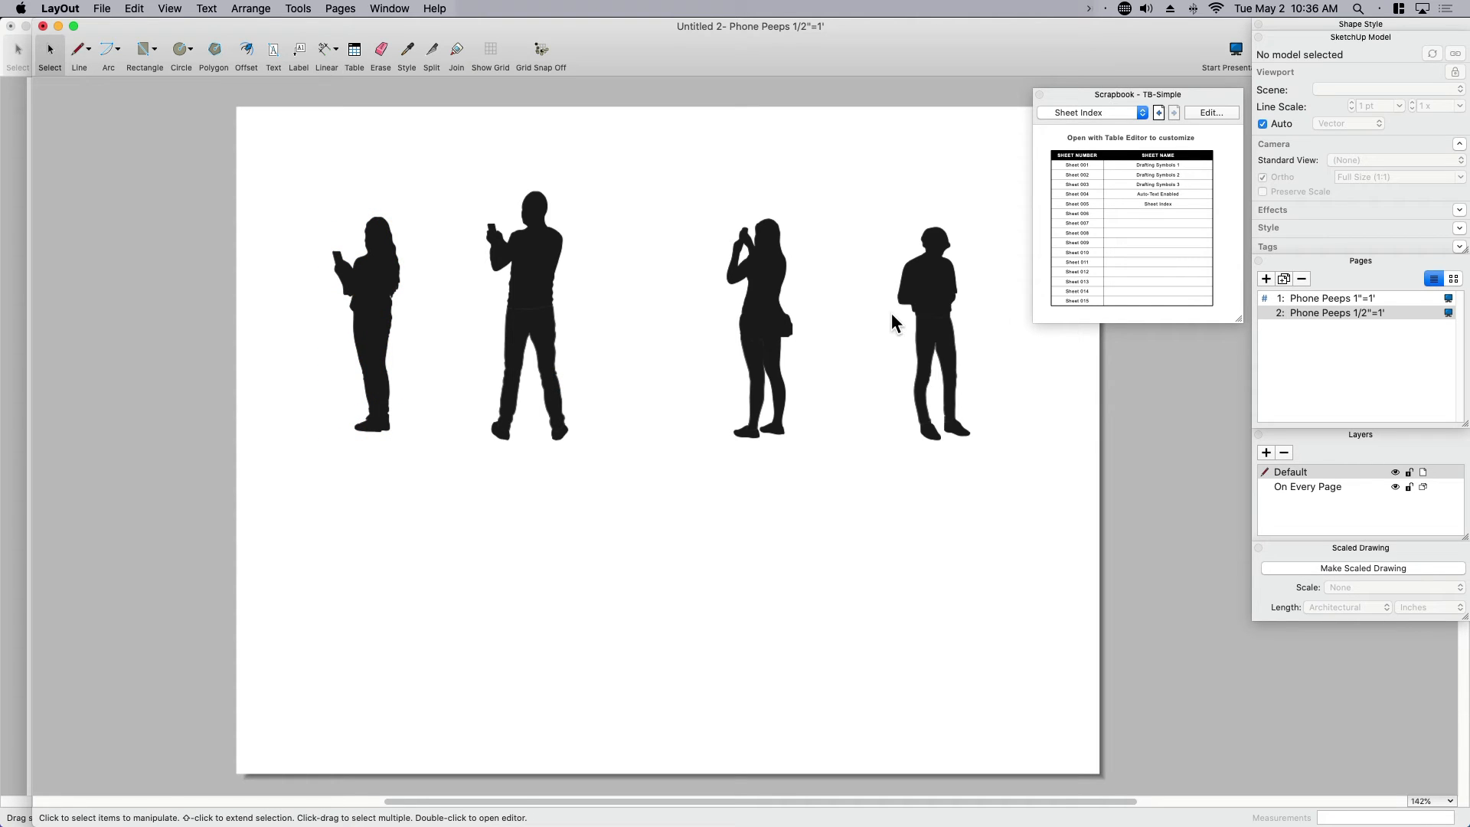
Step: Check both scale pages, collapse the Scrapbook, and save the document as a scrapbook named Phone Peeps
left_click(1306, 299)
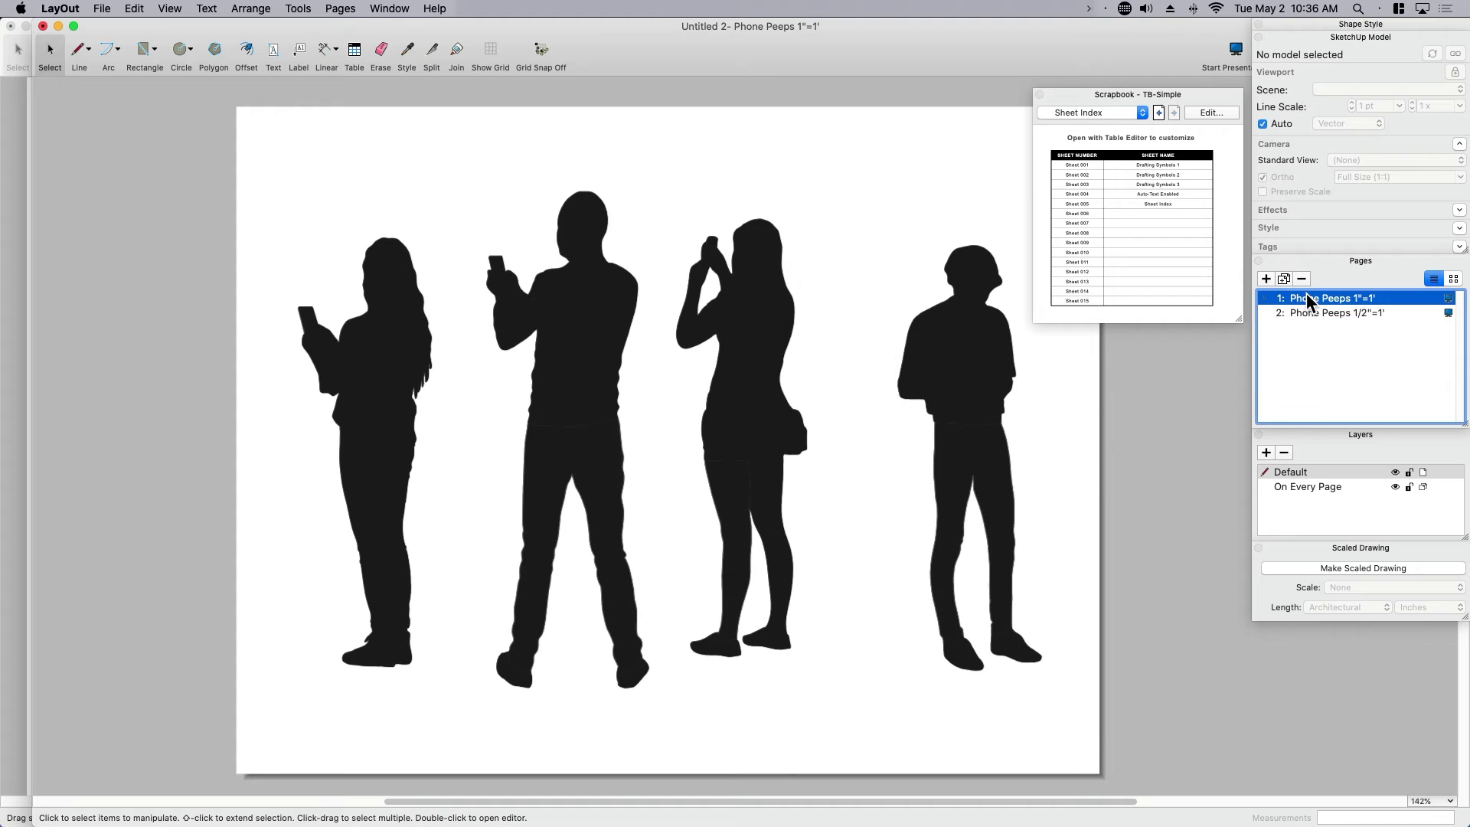
left_click(1309, 311)
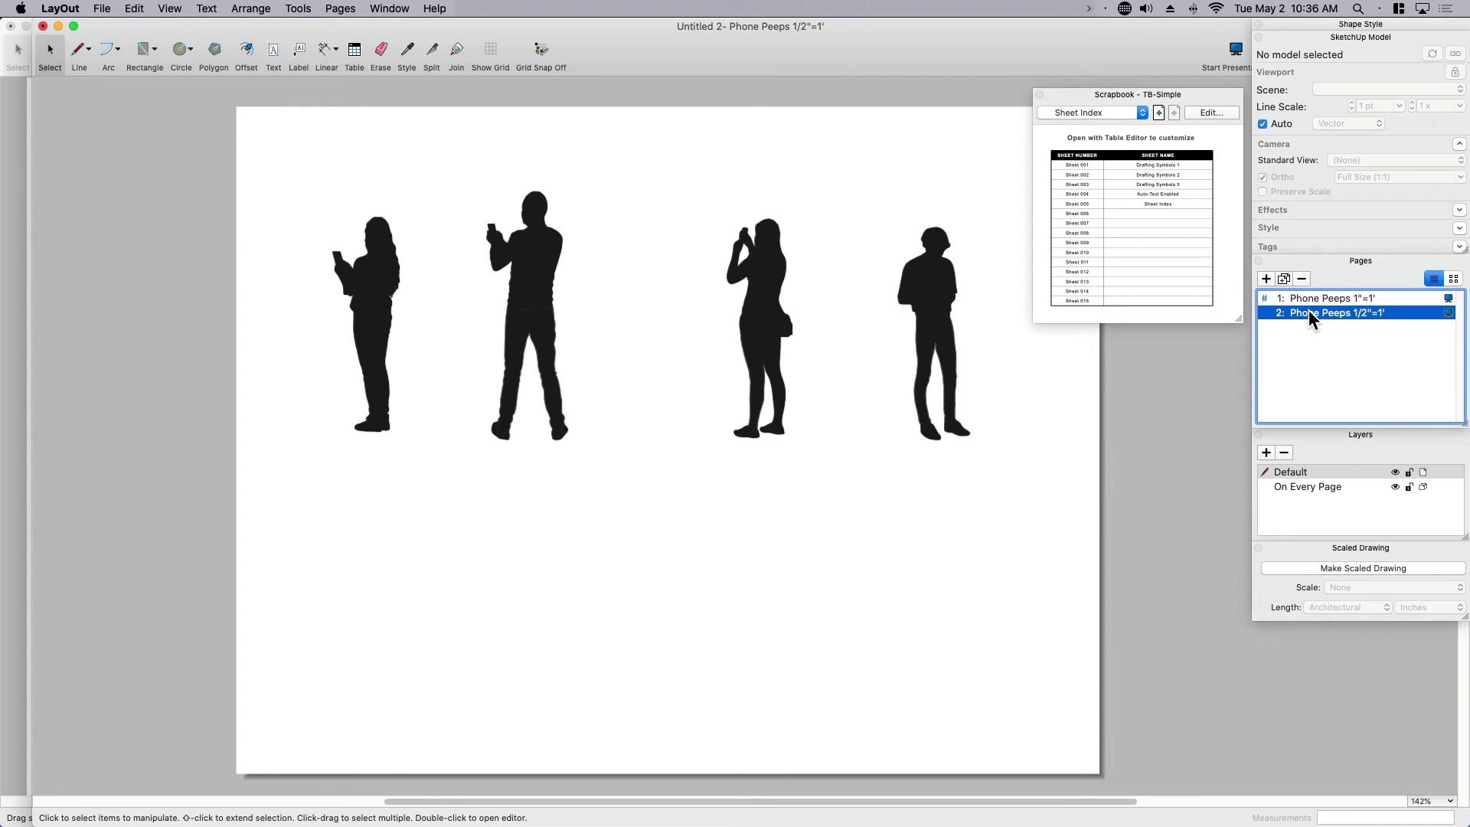
double_click(1079, 94)
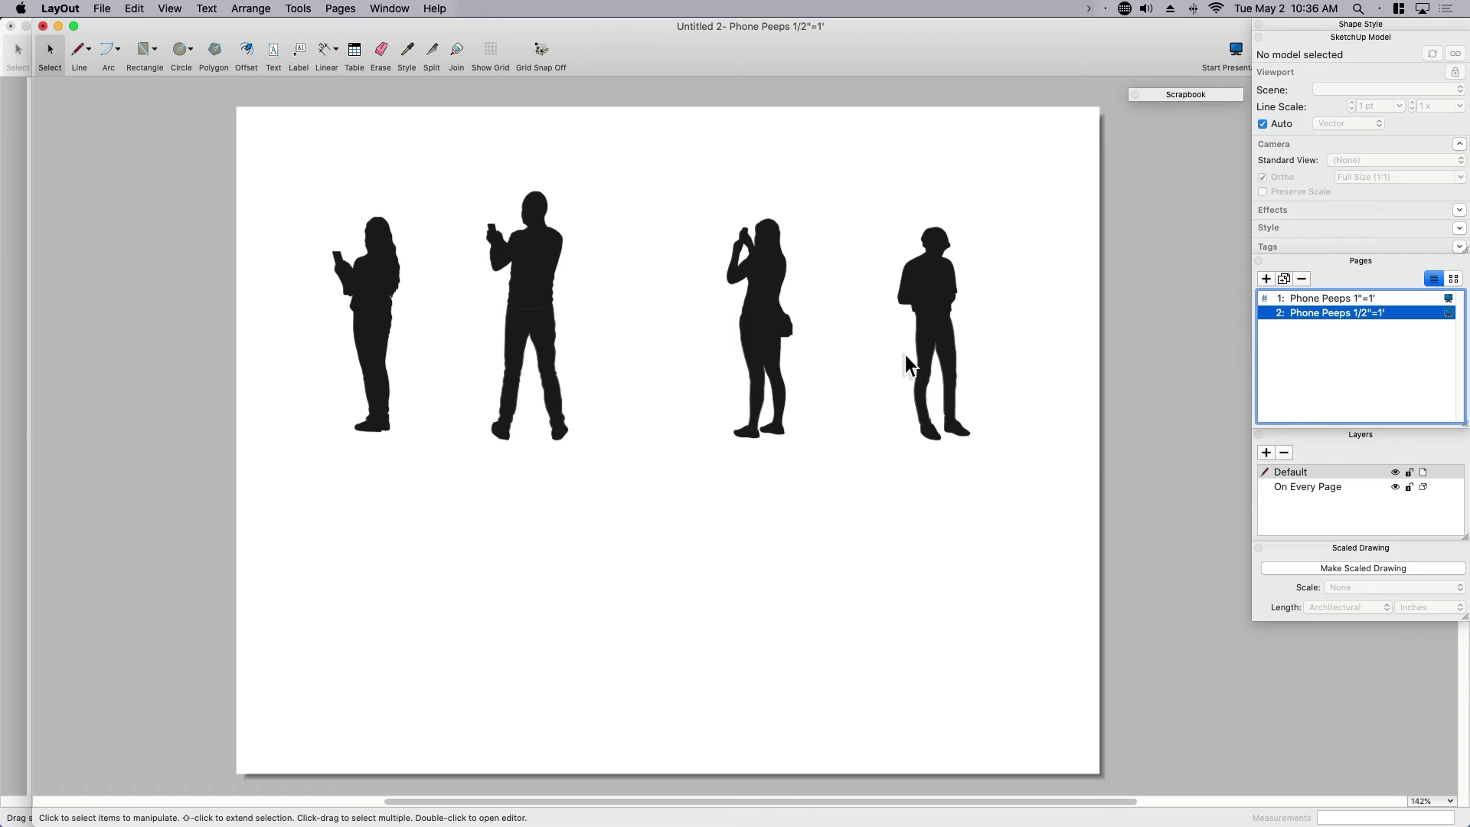
left_click(102, 9)
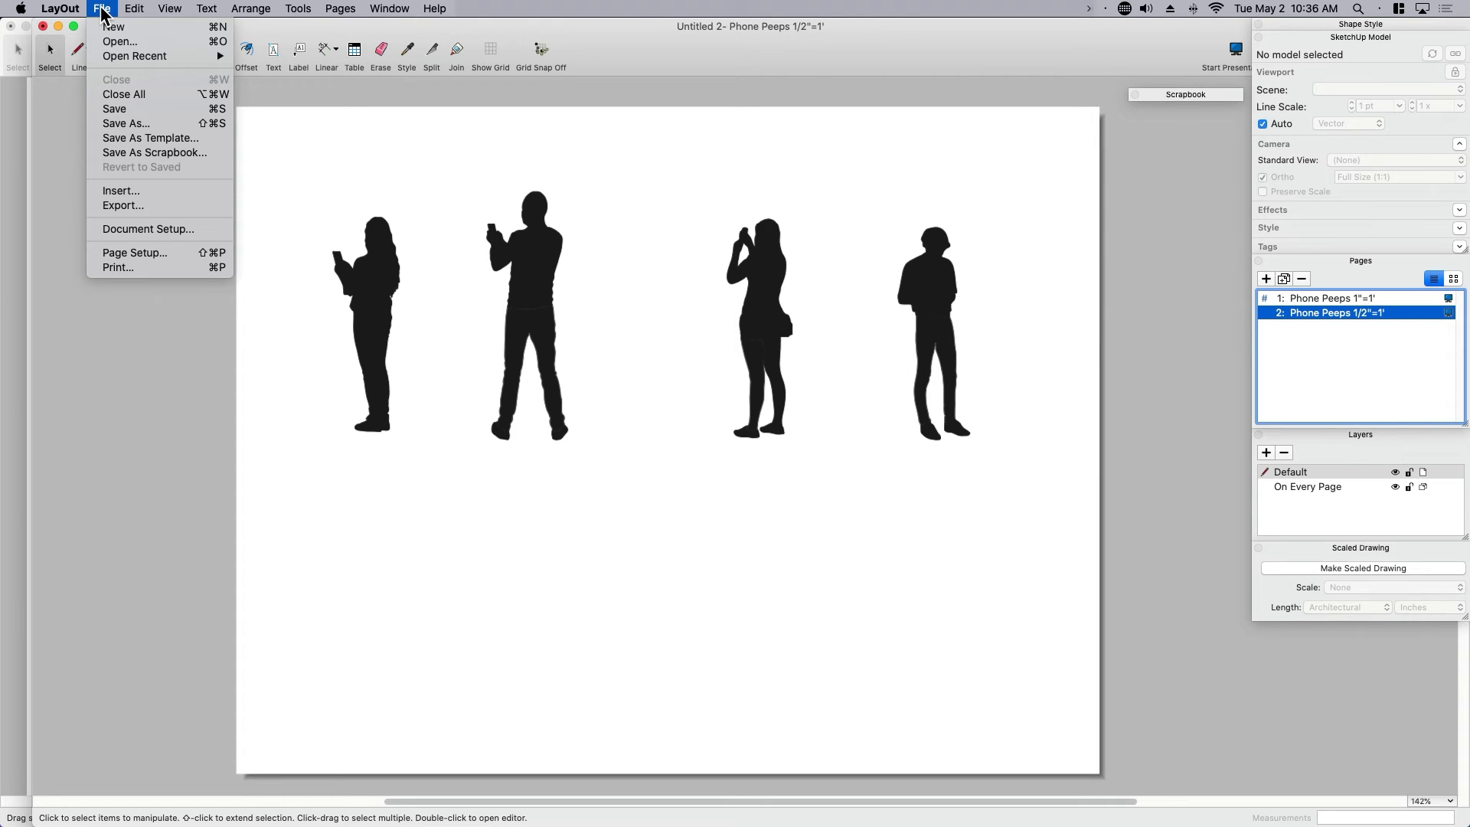
left_click(143, 153)
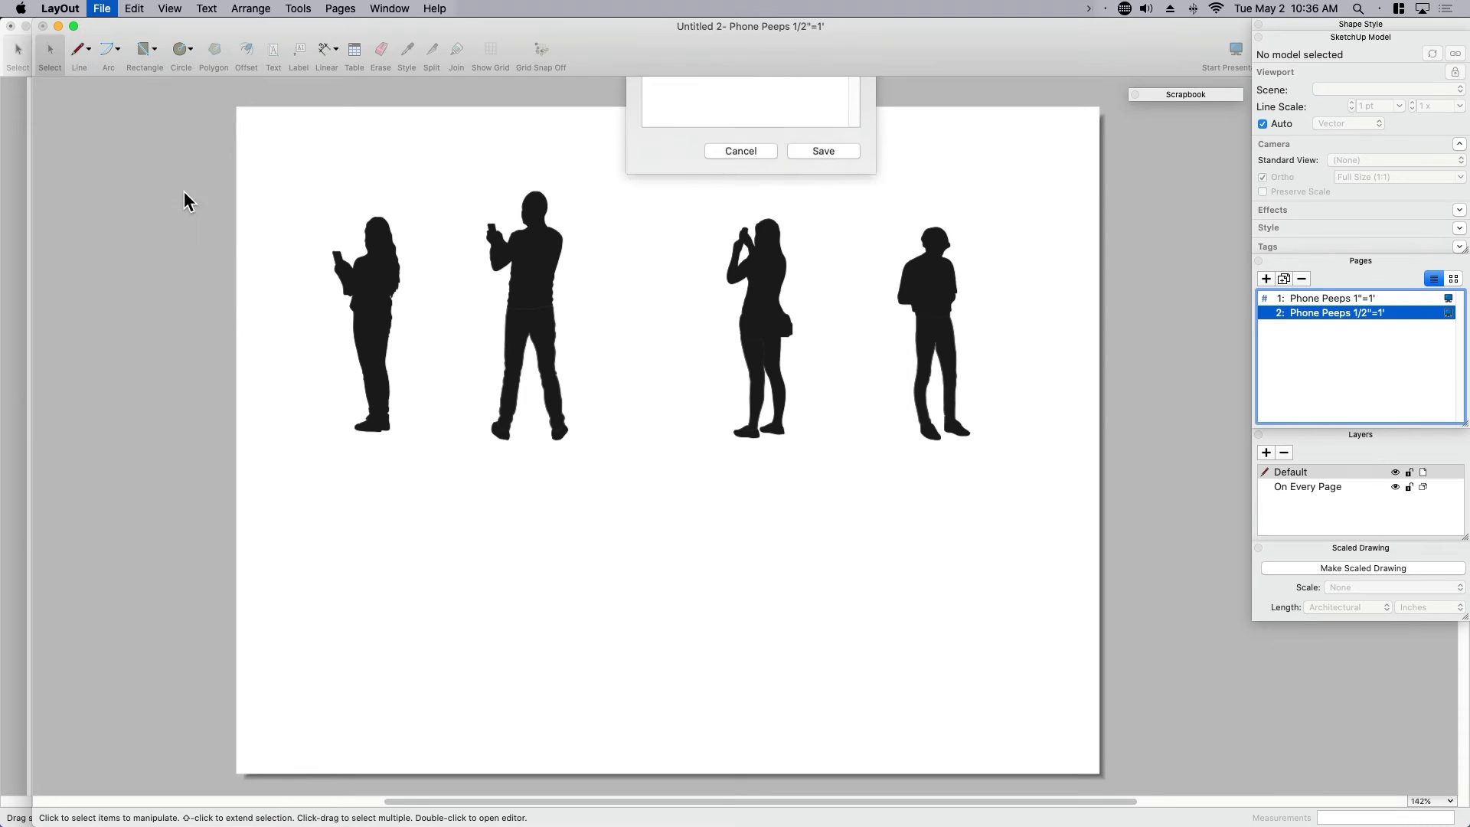
type("Phone Pe")
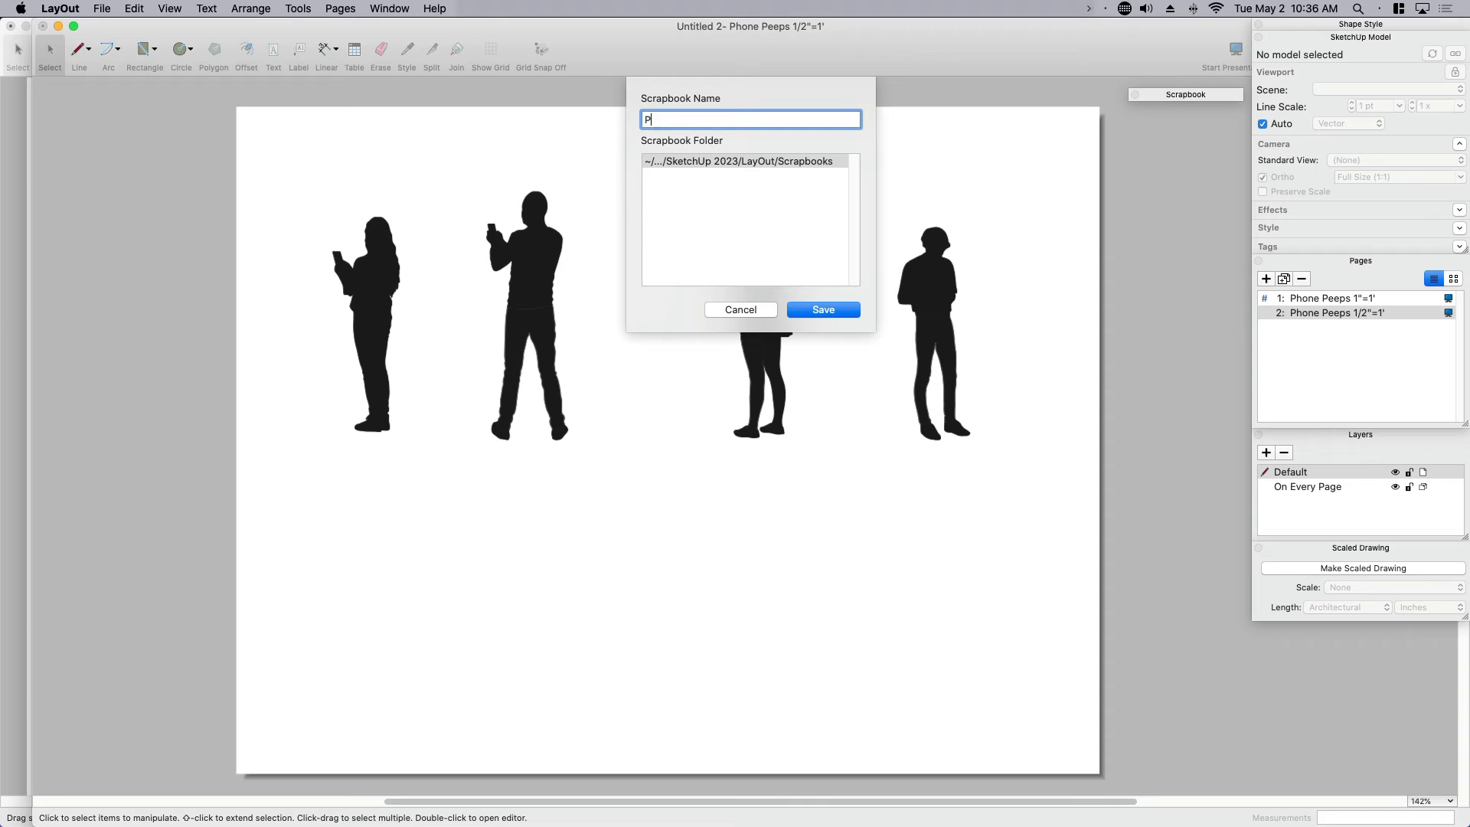
type("eps")
left_click(824, 310)
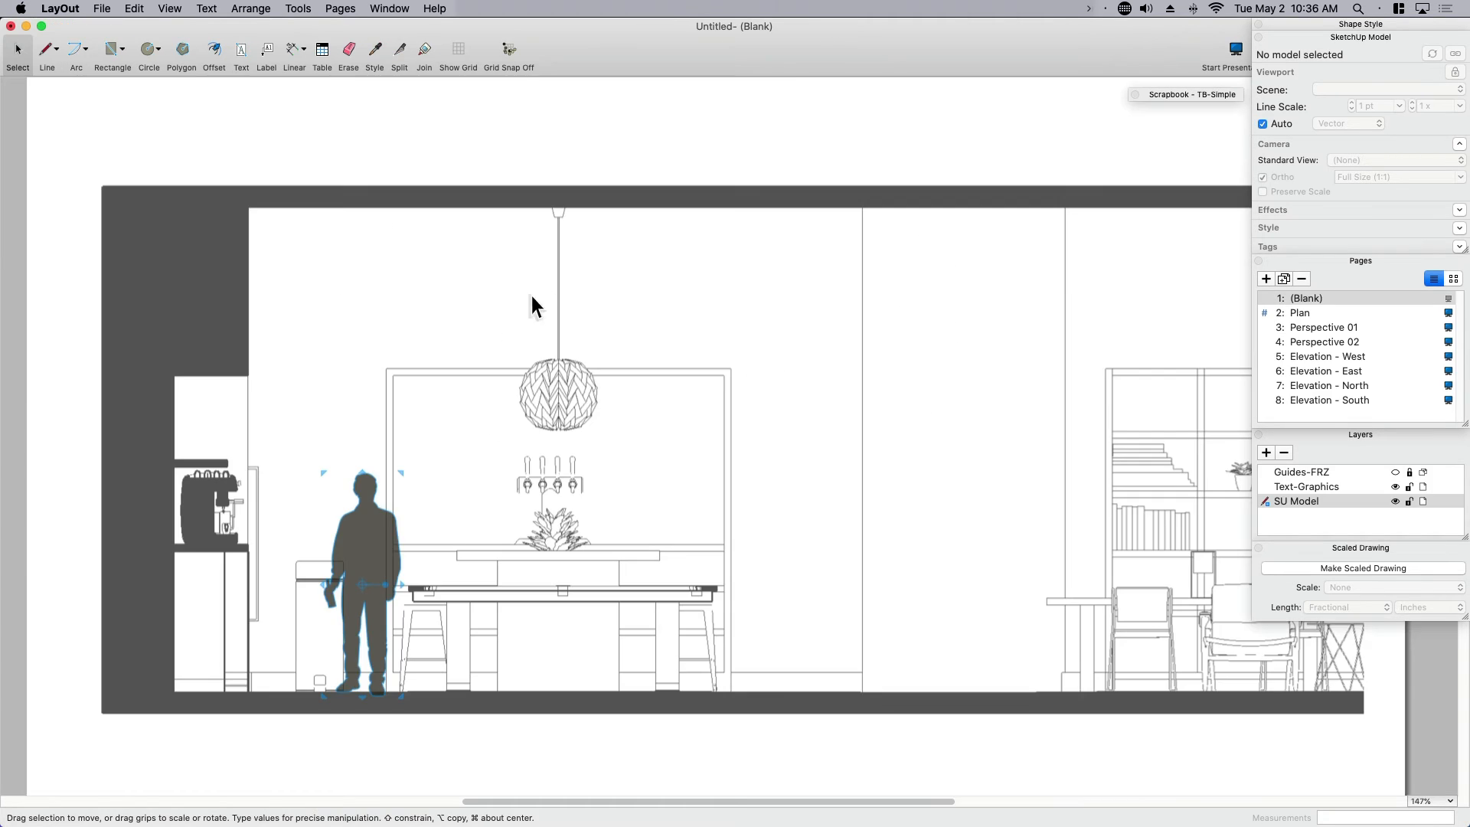
Step: Delete the existing man figure standing beside the table in the elevation drawing
middle_click_drag(391, 546, 398, 499)
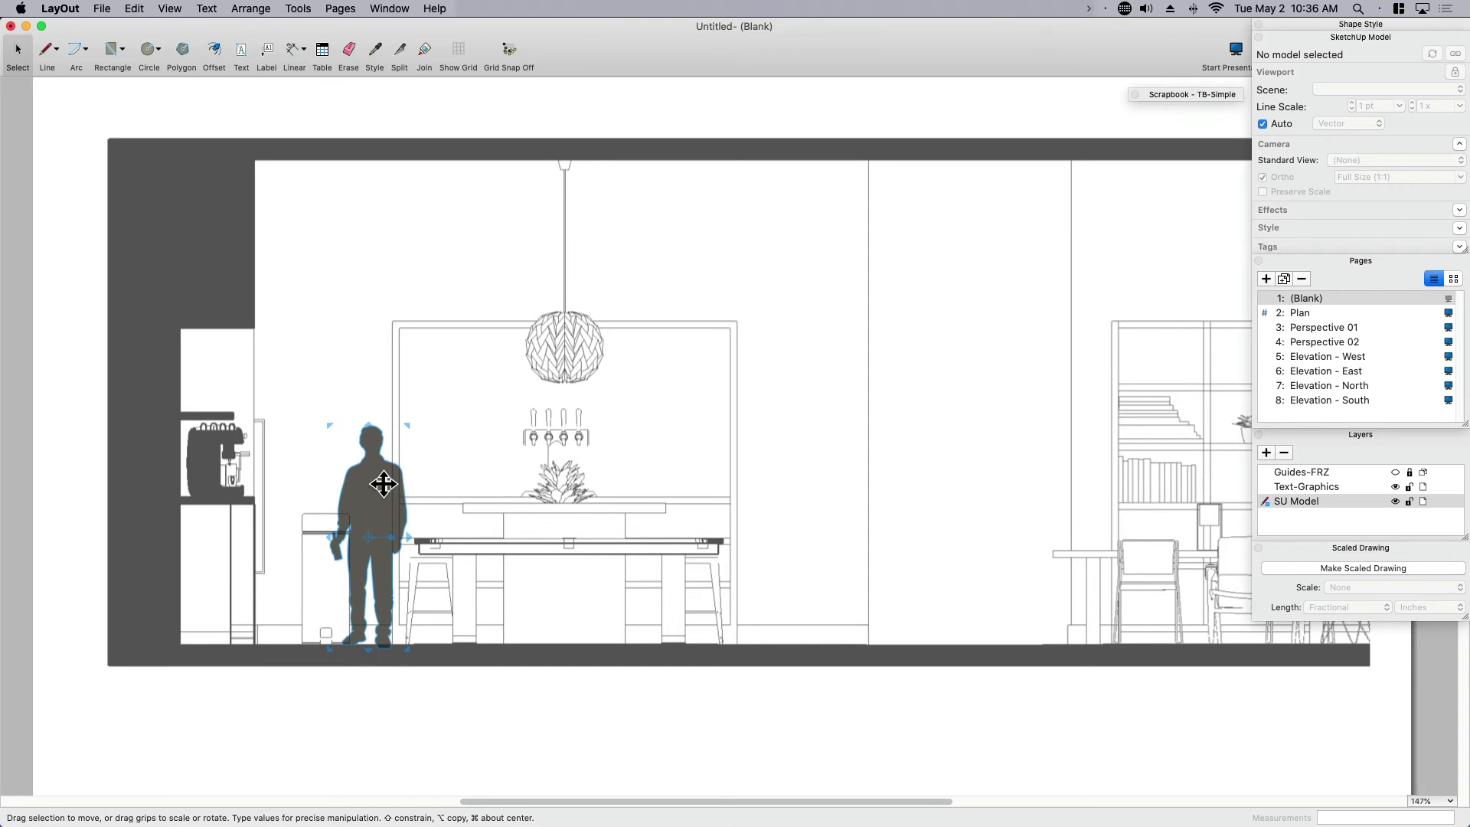
key("Delete")
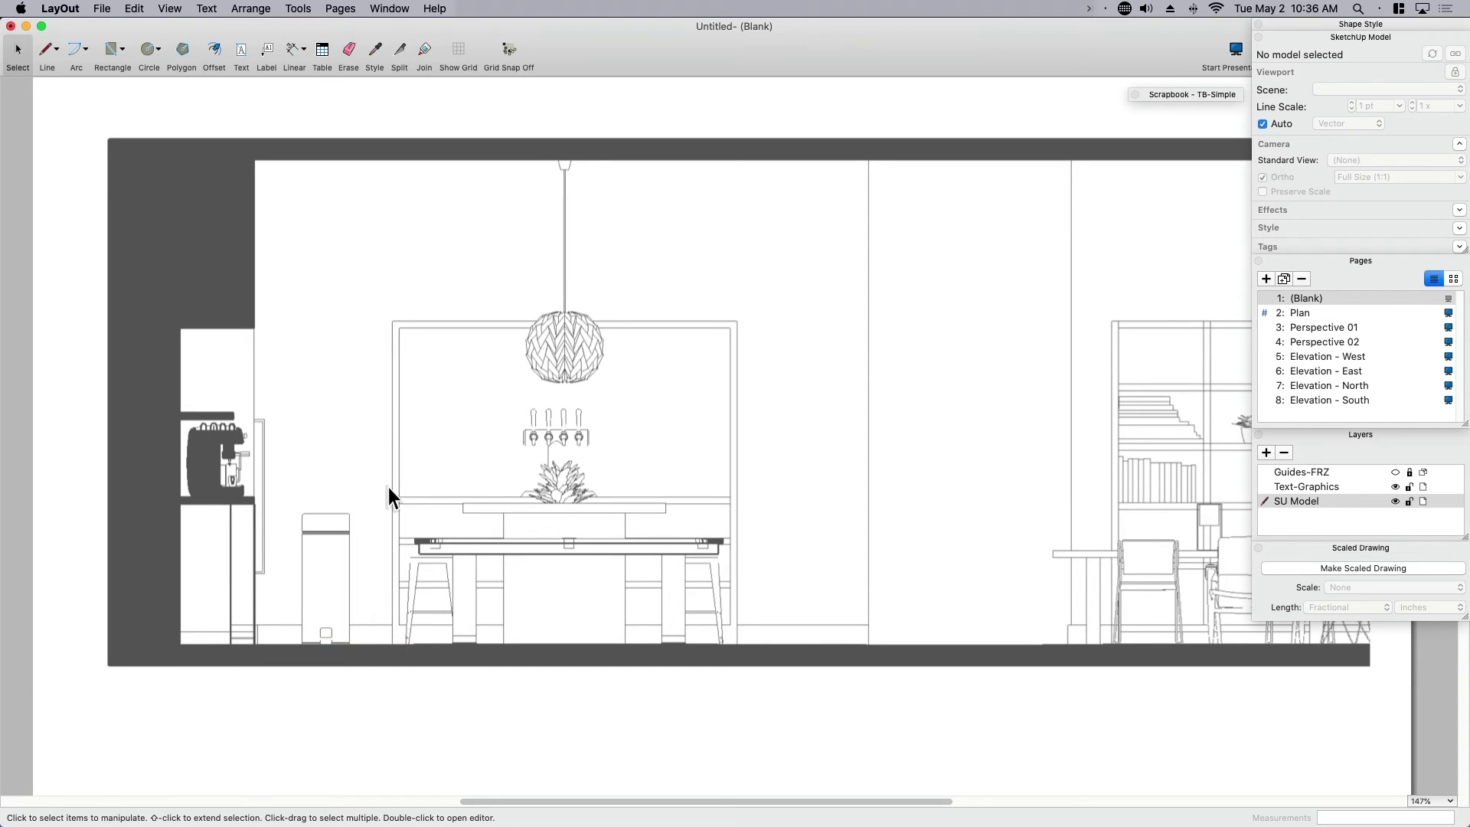
Step: Expand and enlarge the Scrapbook and show the Phone Peeps 1/2"=1' page of the Phone Peeps collection
left_click(1172, 95)
left_click_drag(1240, 315, 1401, 640)
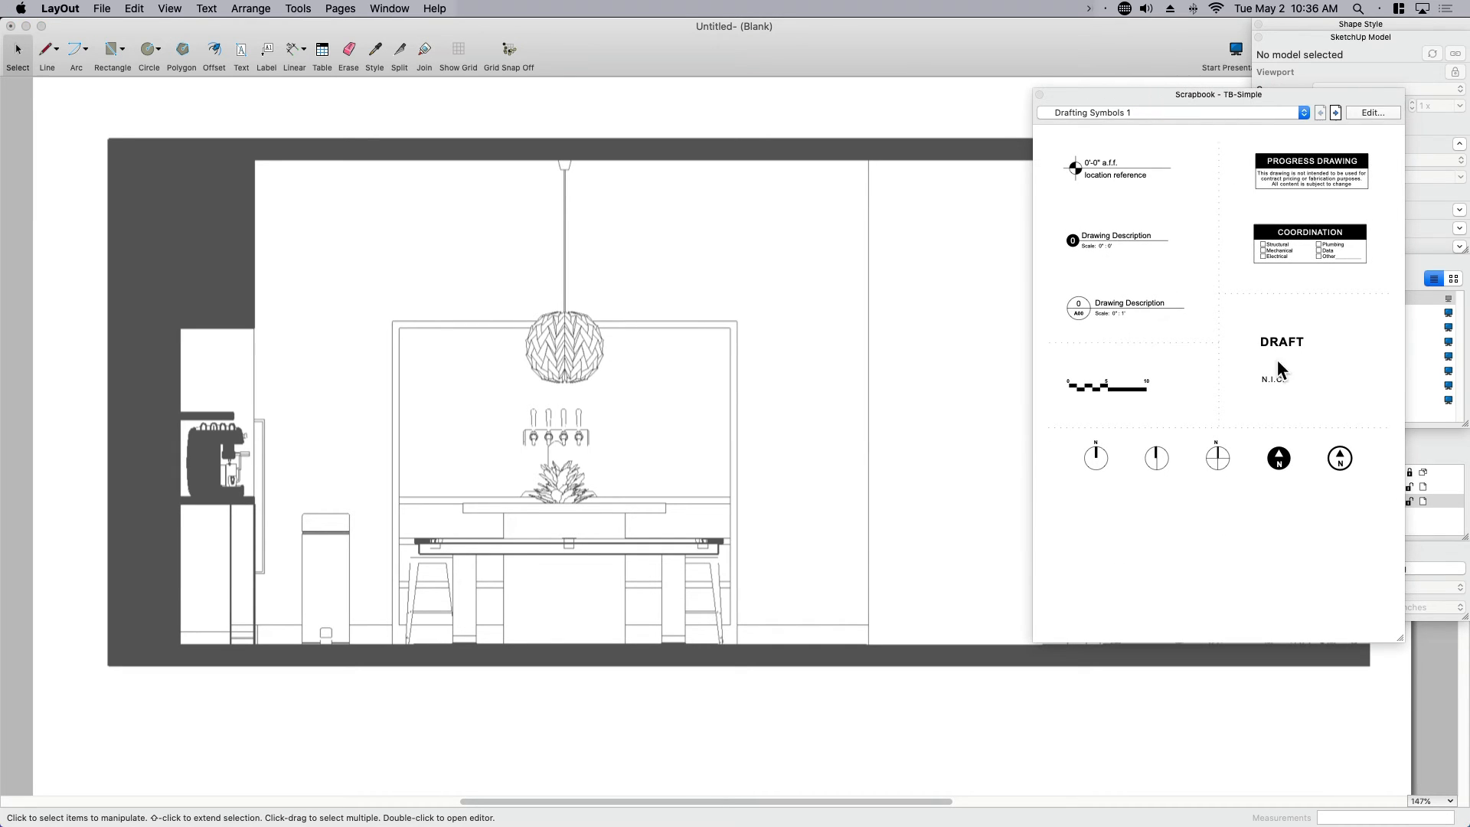
left_click(1078, 112)
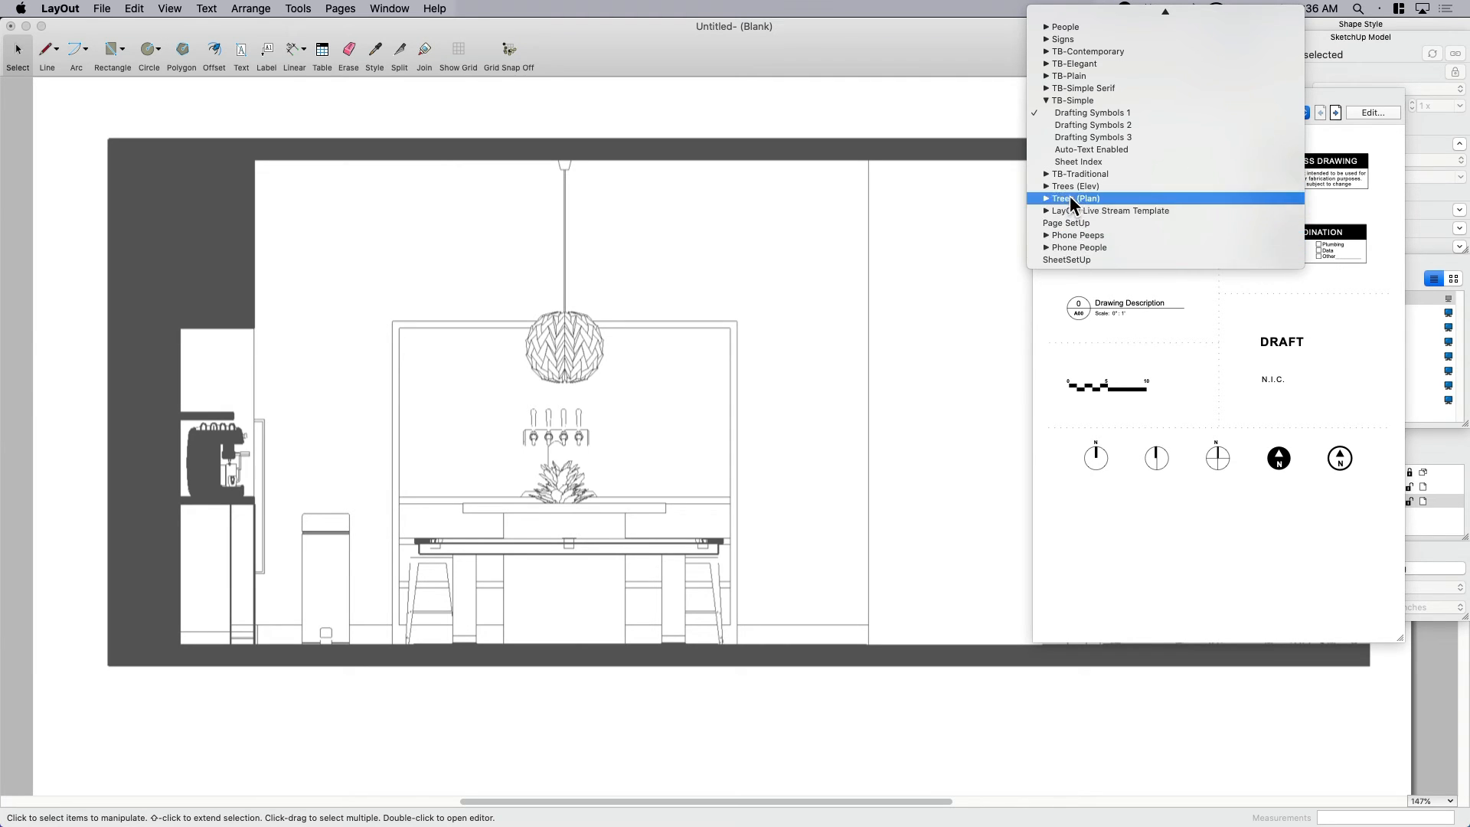
left_click(1078, 235)
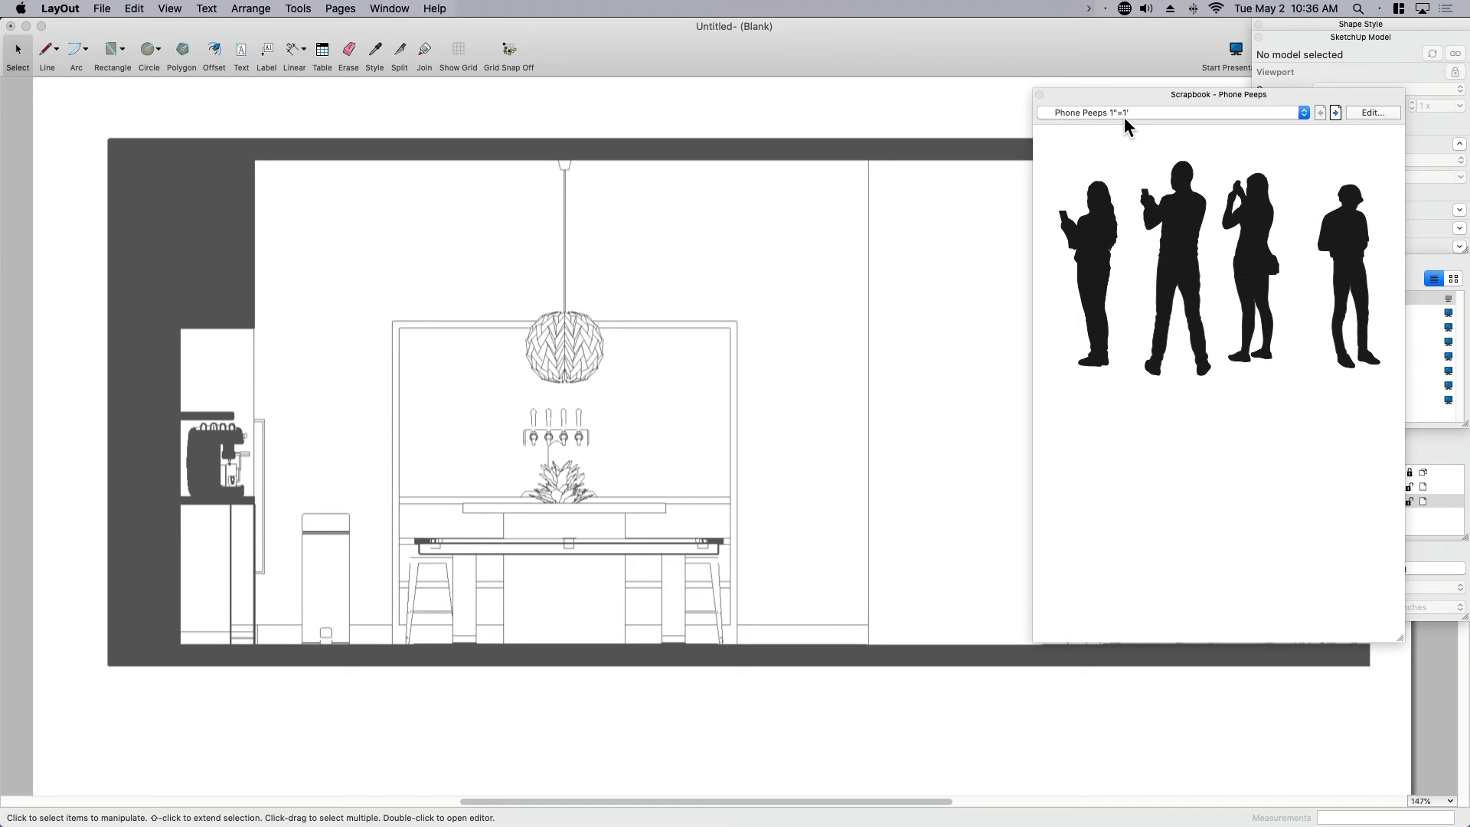
left_click(1334, 113)
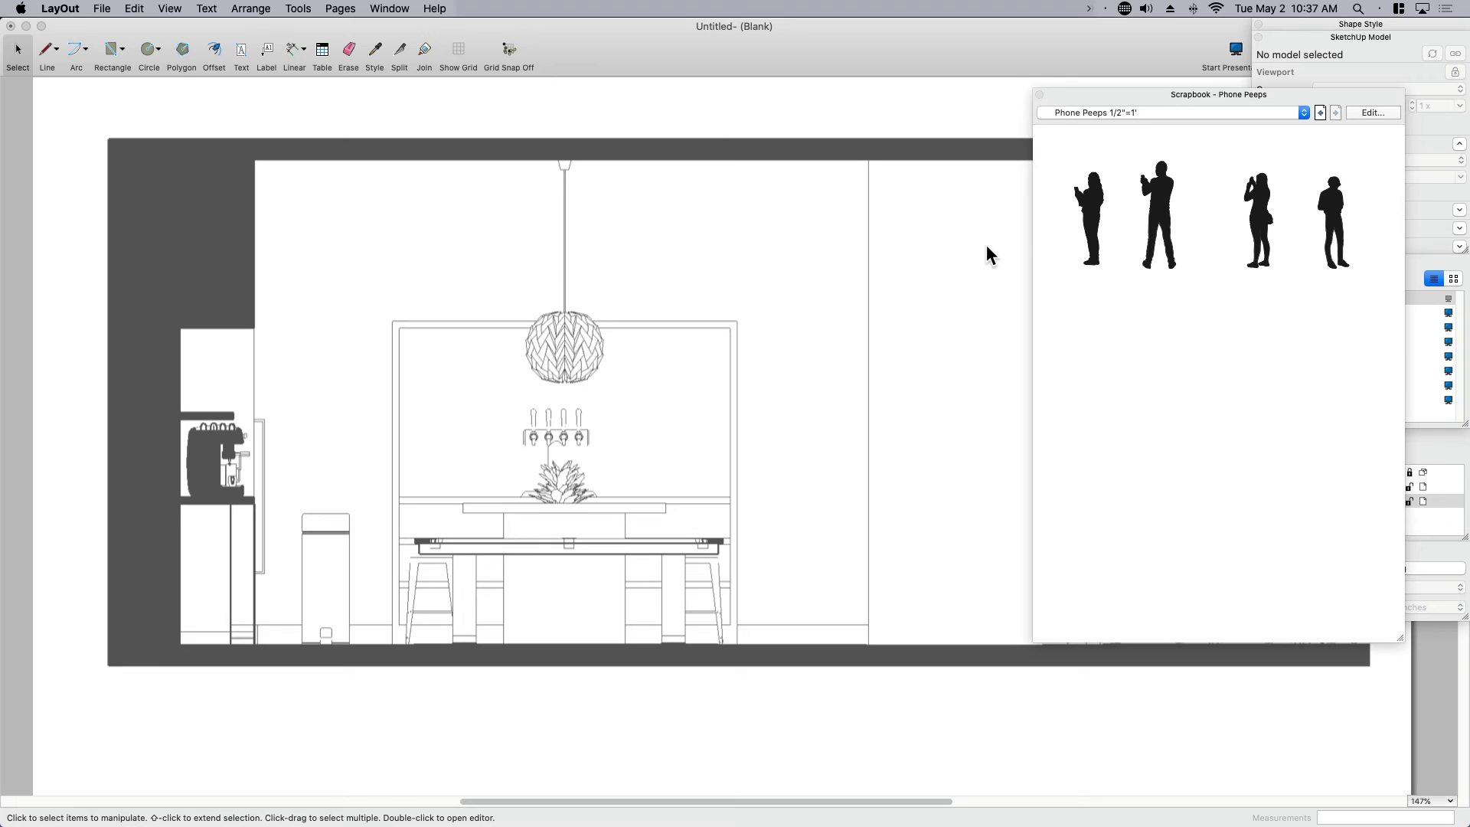
Step: Place the long-haired woman holding a phone from the scrapbook on the floor at the table's right end and check her scale
left_click(723, 398)
left_click(1070, 284)
left_click_drag(1094, 222, 737, 544)
left_click(733, 533)
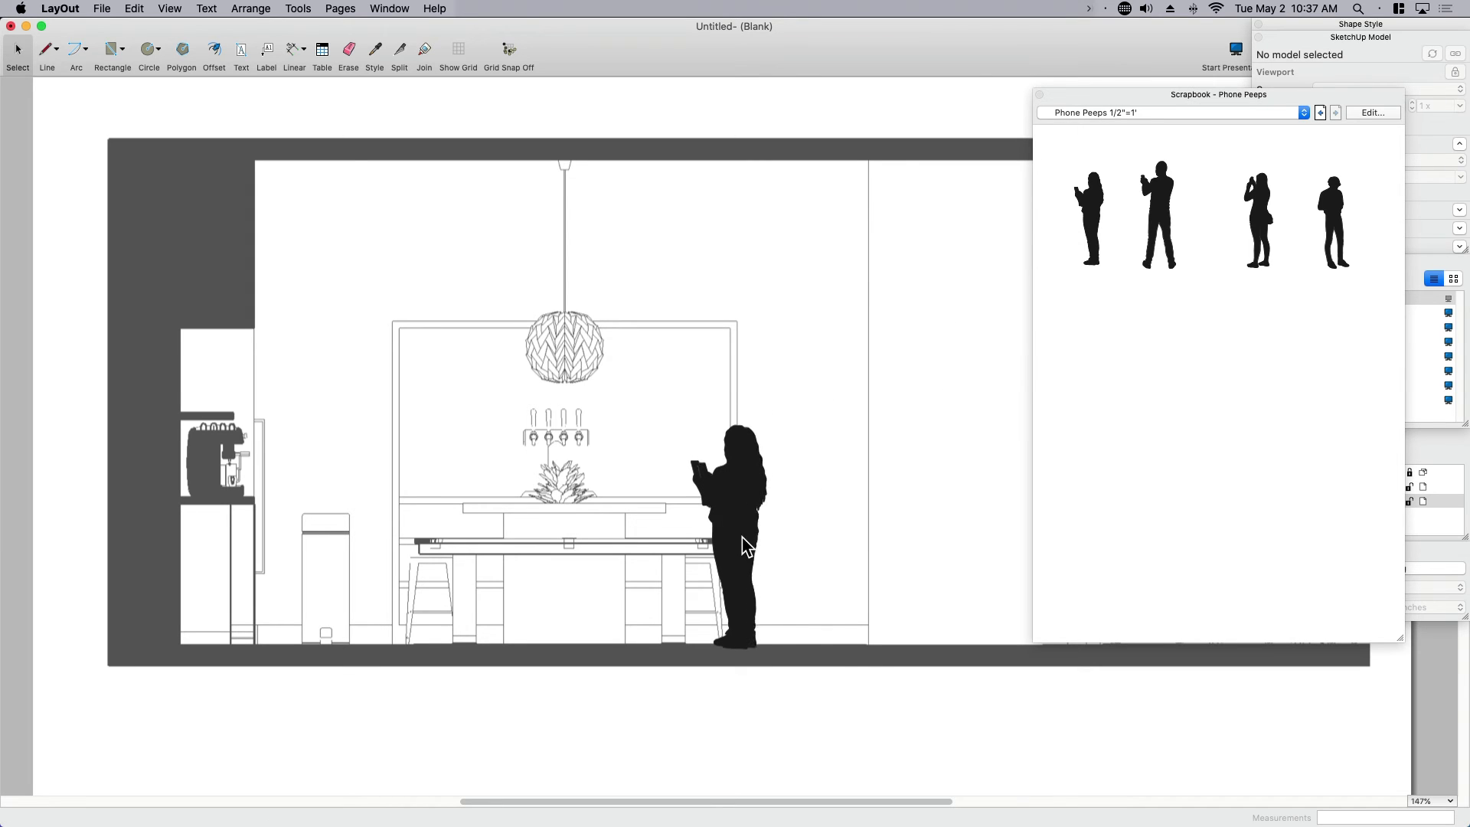
key("Escape")
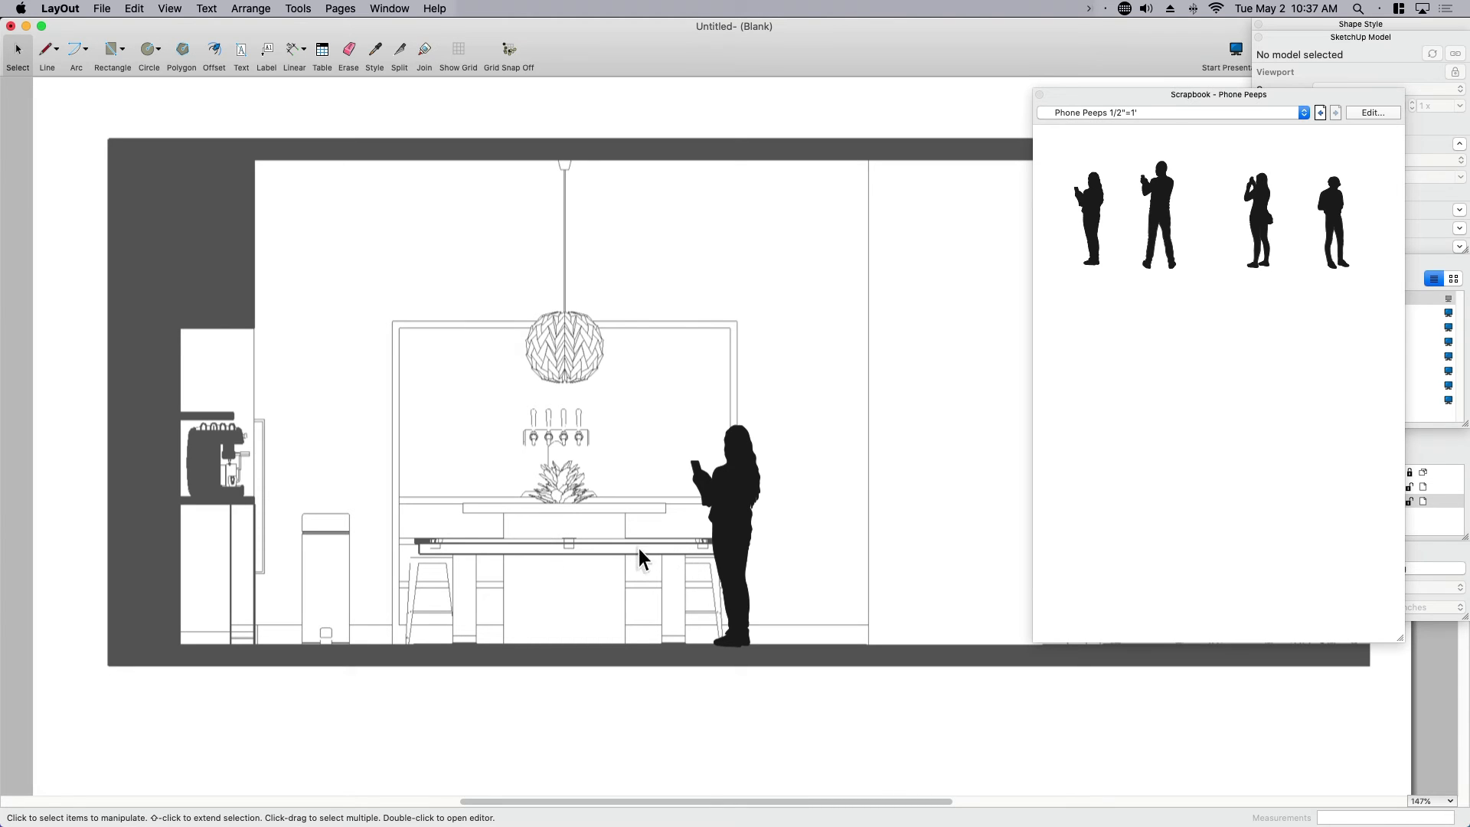
left_click(741, 529)
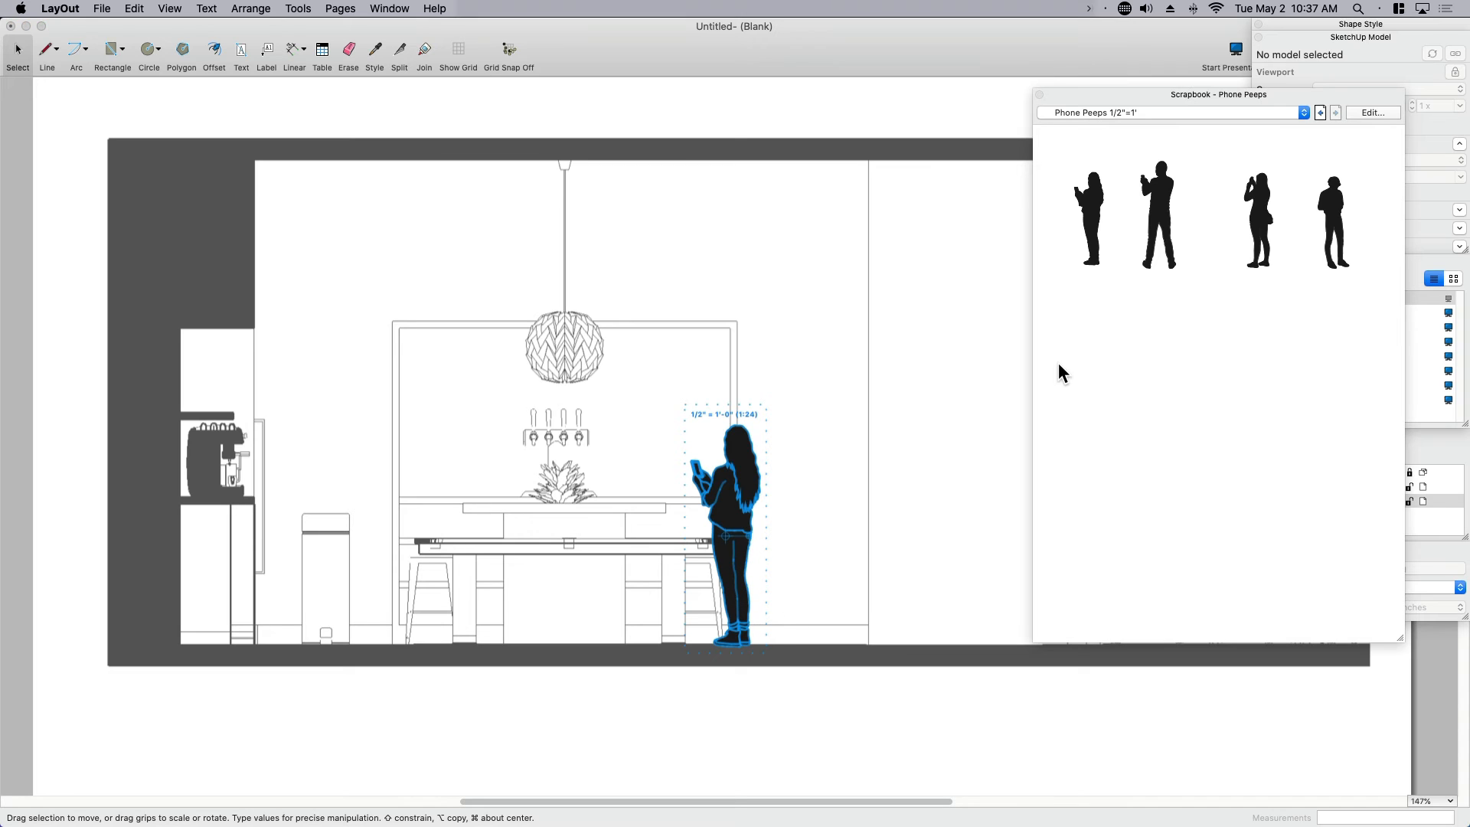
left_click(789, 674)
Step: Place the man holding a phone from the scrapbook between the coffee machine and the table, and select him
left_click(1140, 245)
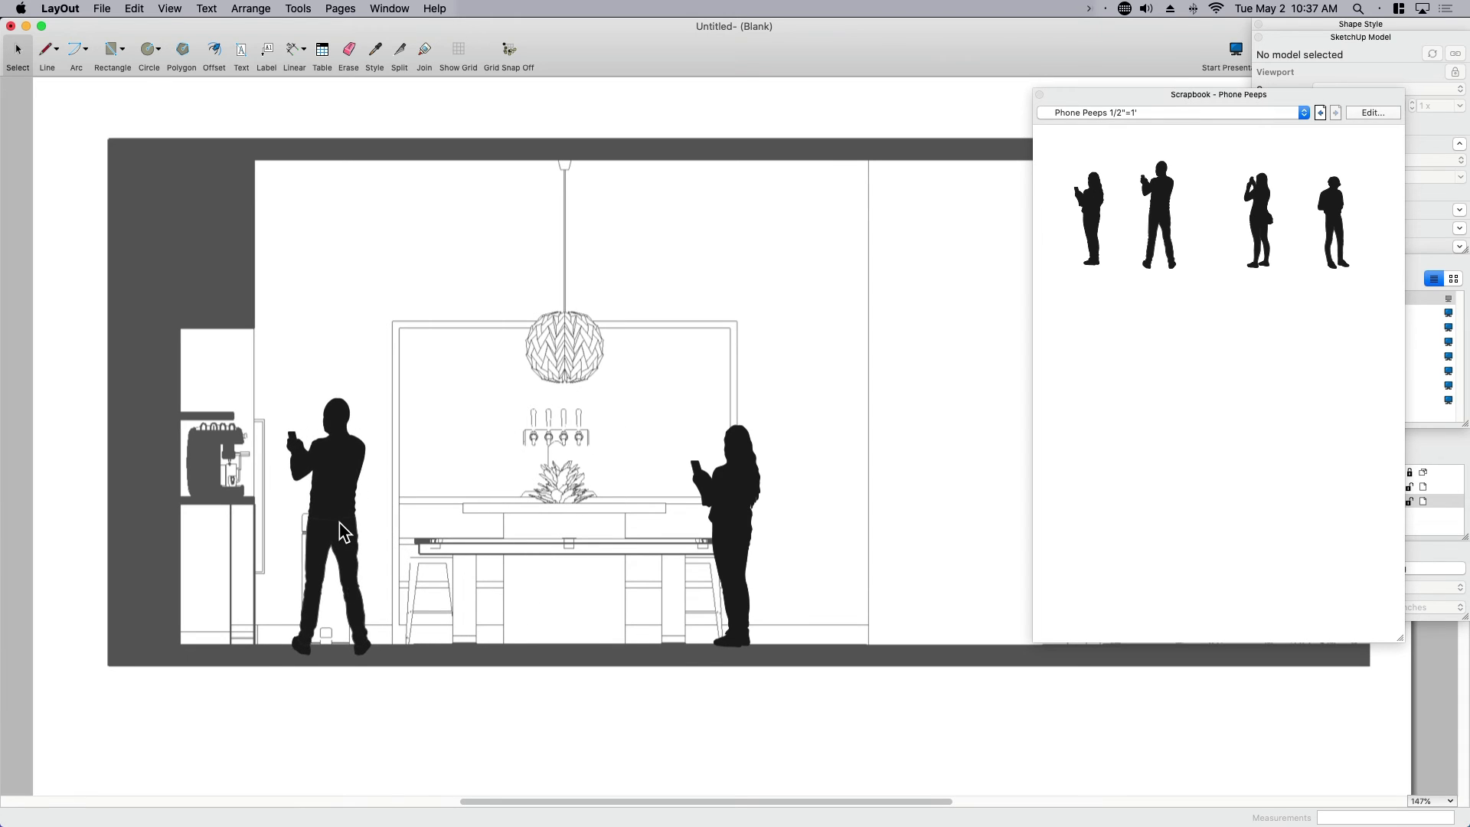
left_click(340, 521)
key("Escape")
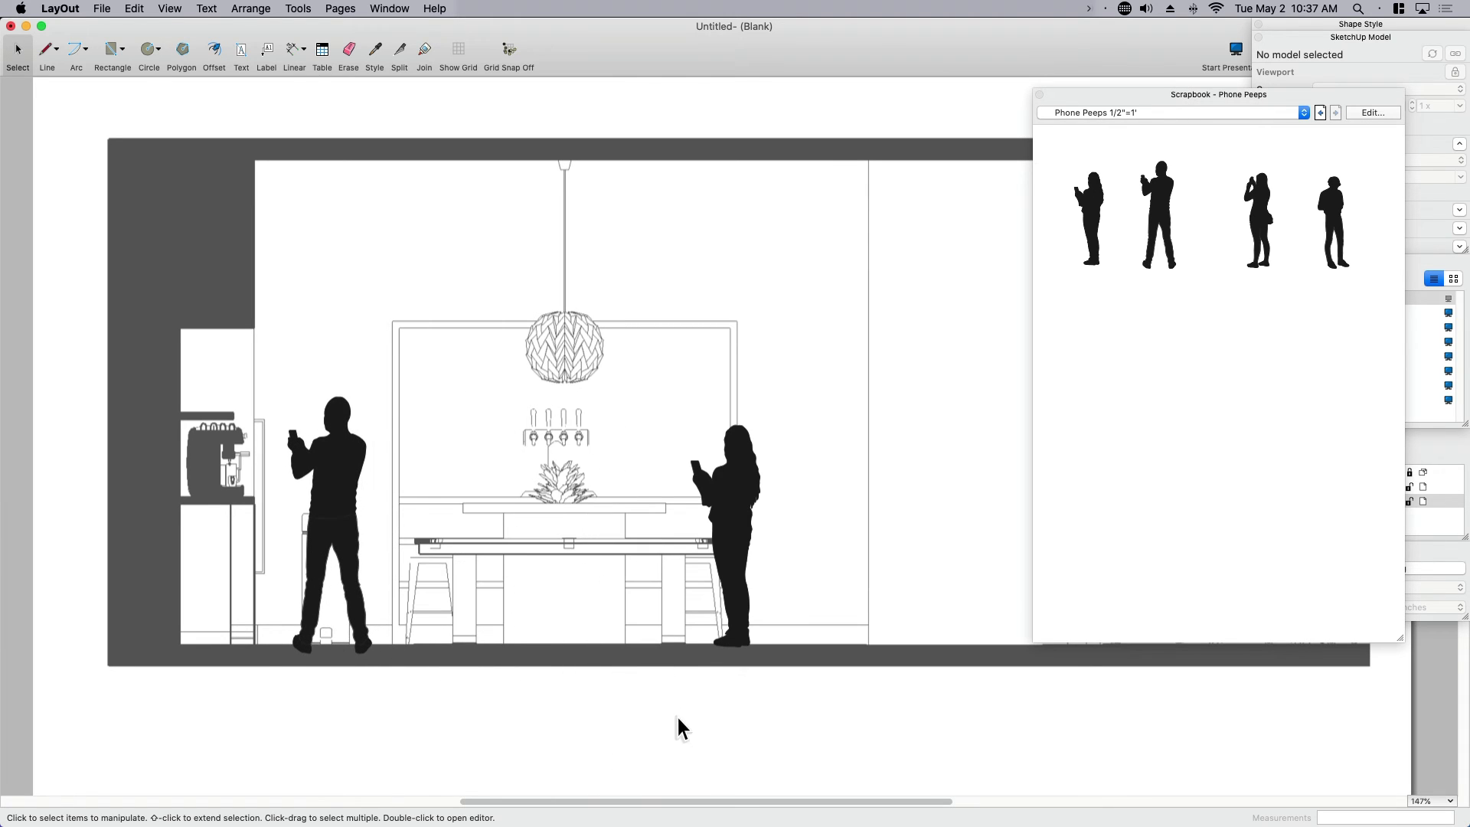
left_click(331, 516)
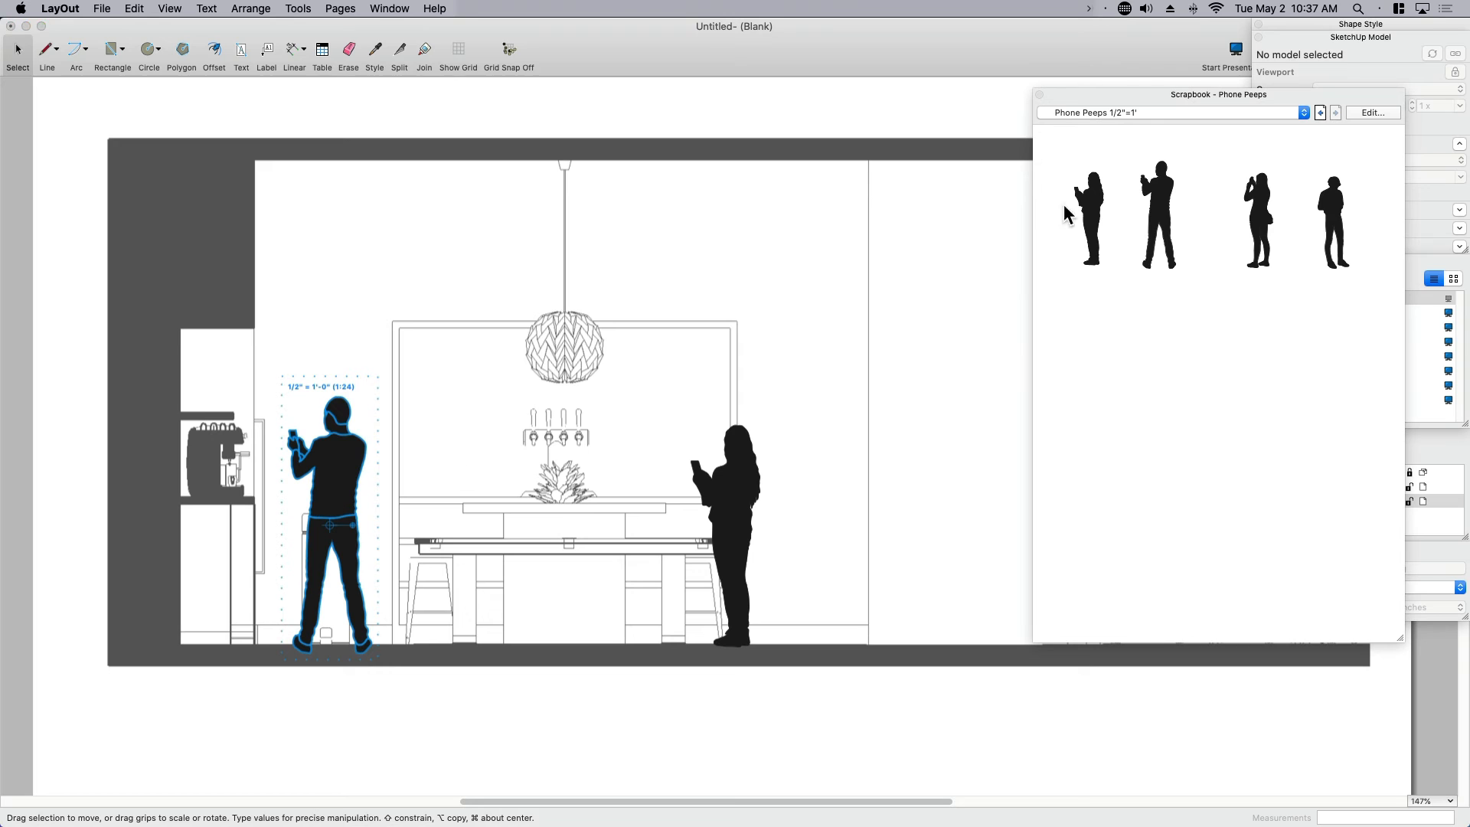
Step: Review the Phone Peeps pages in the Scrapbook's collection list, and shrink and close the Scrapbook window
mouse_move(1055, 94)
left_mouse_down()
mouse_move(910, 121)
mouse_move(853, 152)
left_mouse_up()
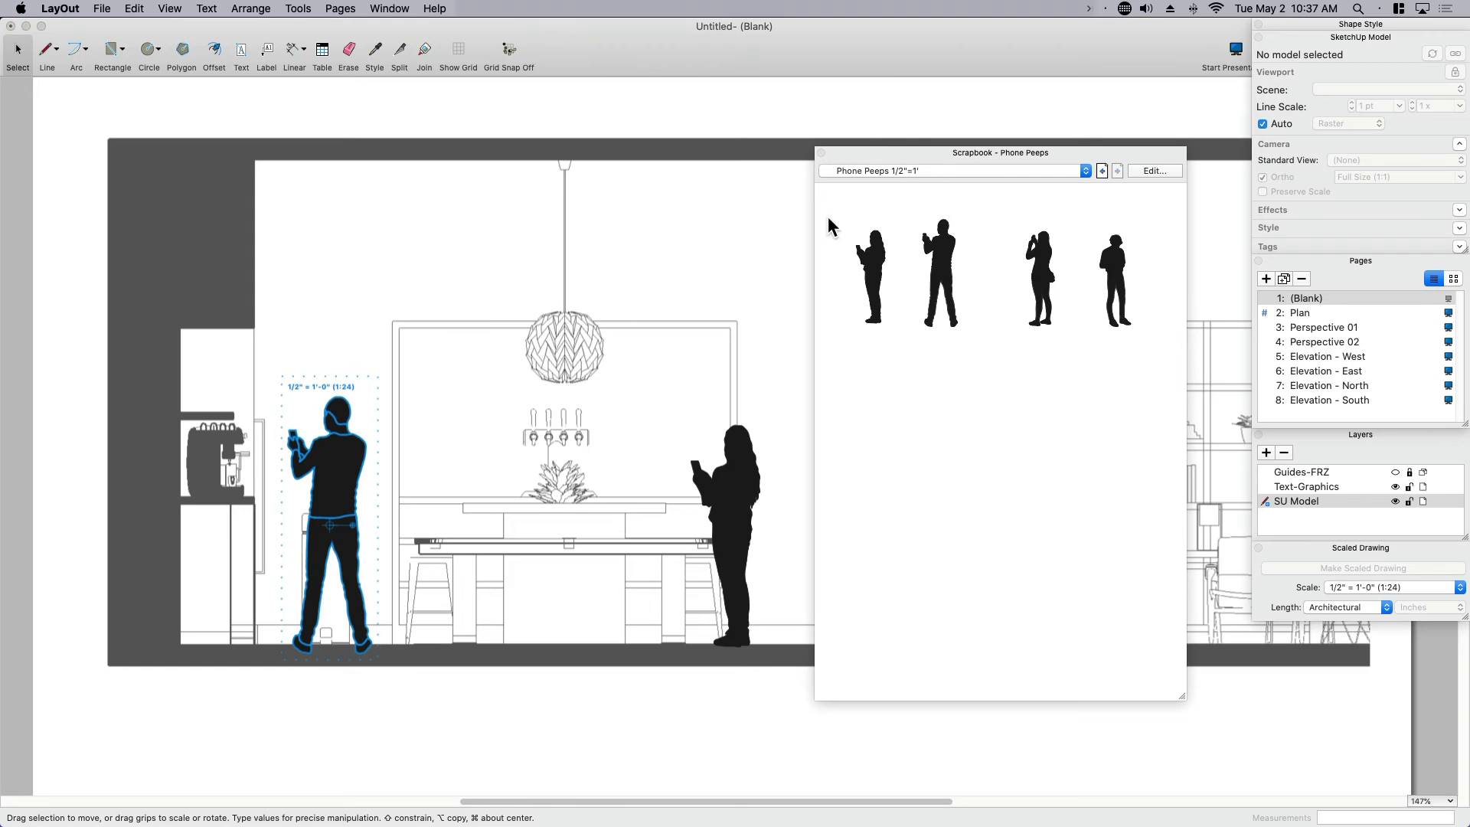
left_click(902, 171)
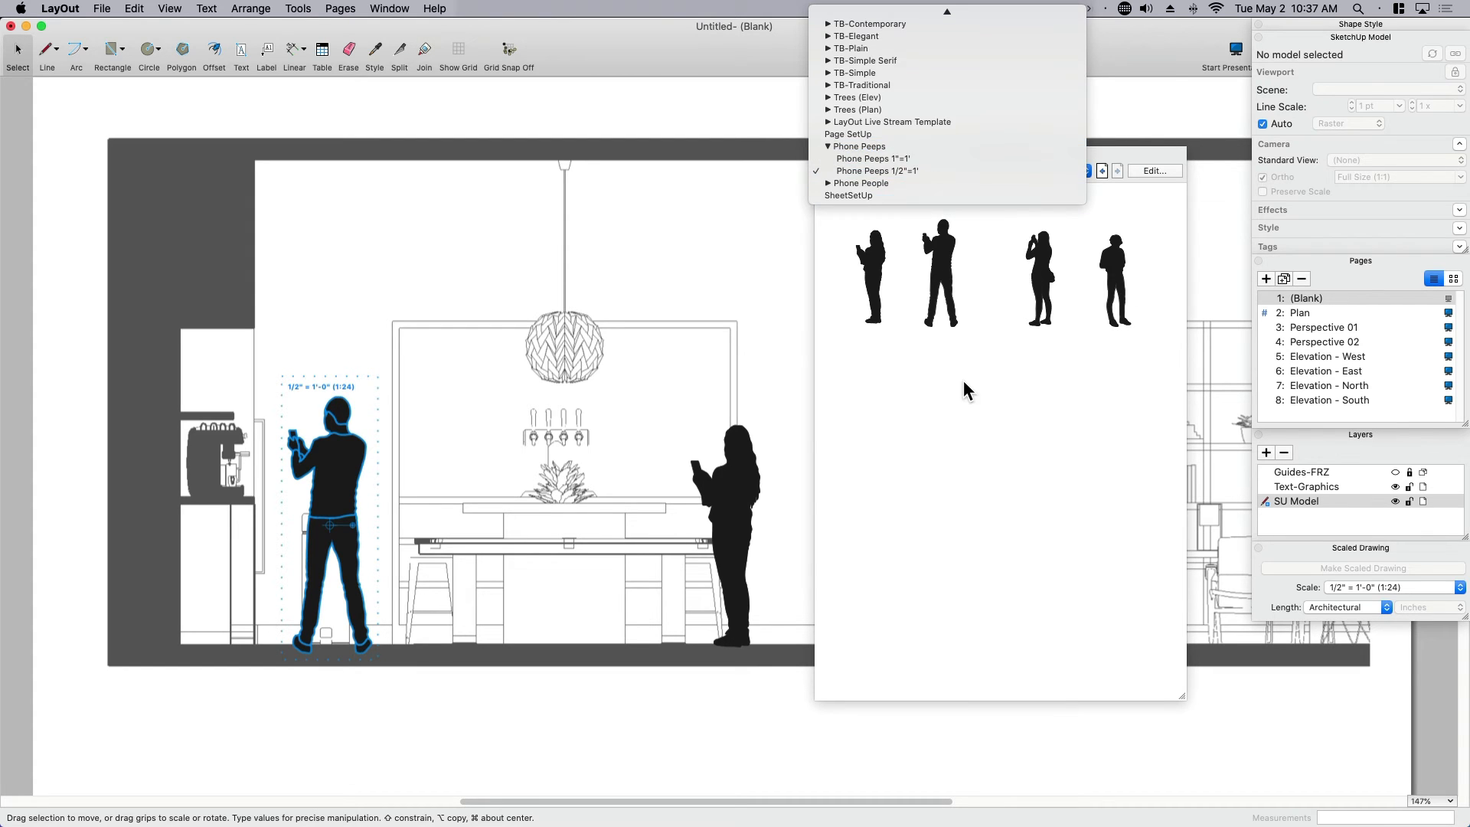
left_click(1010, 504)
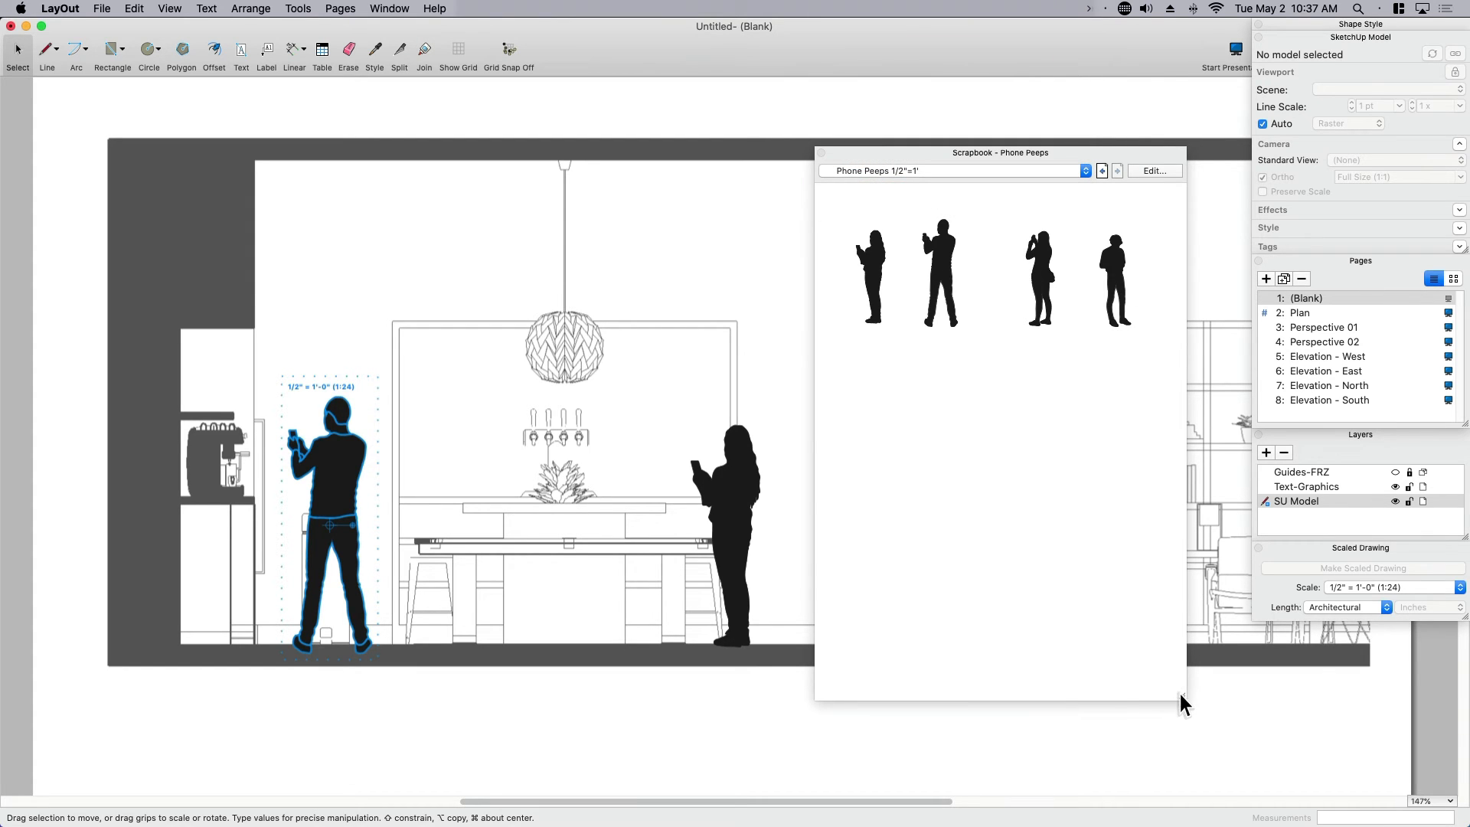
left_click_drag(1179, 693, 1044, 342)
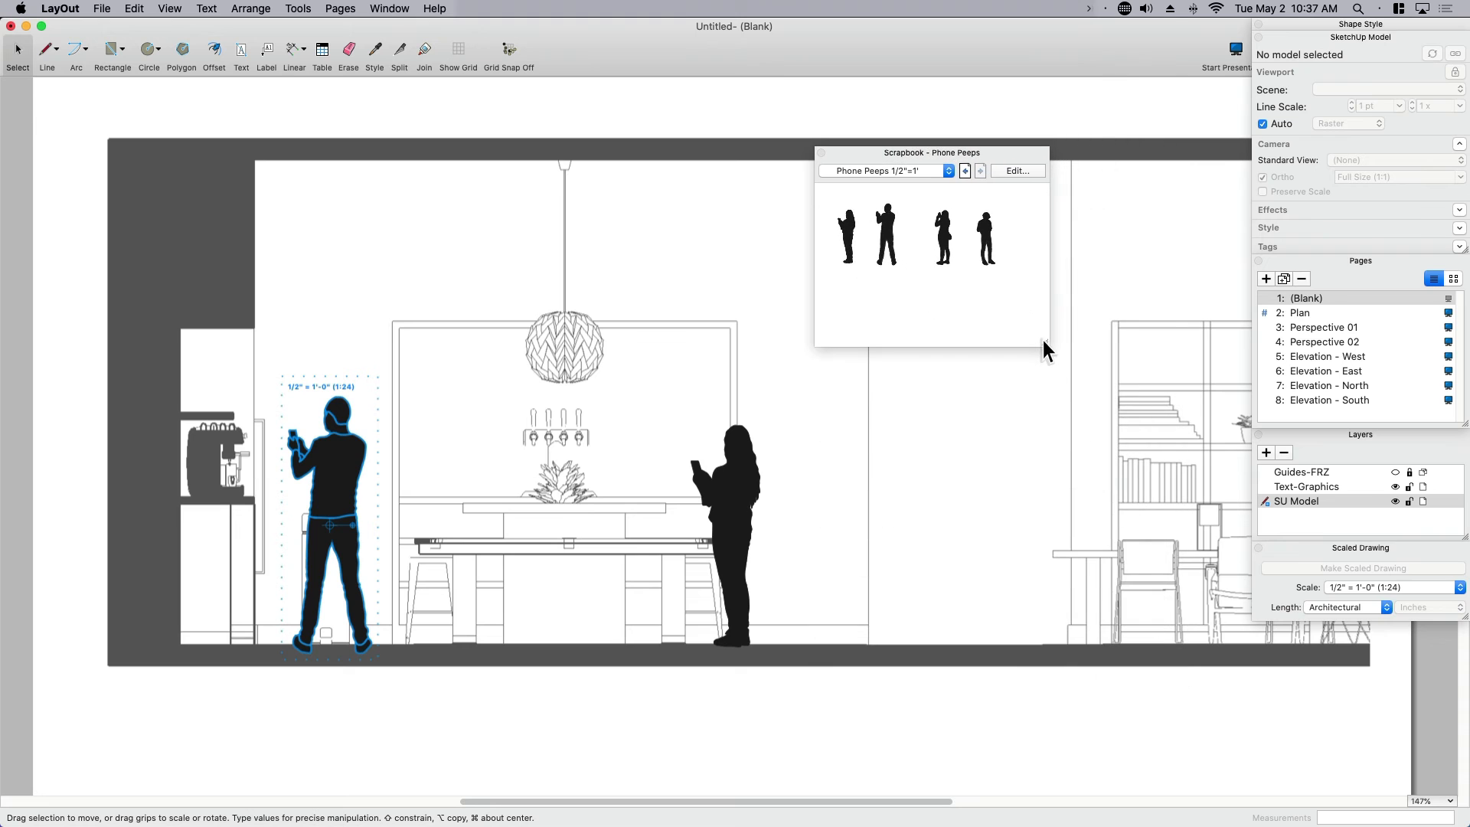
left_click(822, 152)
Step: Examine the title text styles, legend, north arrow and scale bars kept beside the page
scroll(752, 370, "down", 5)
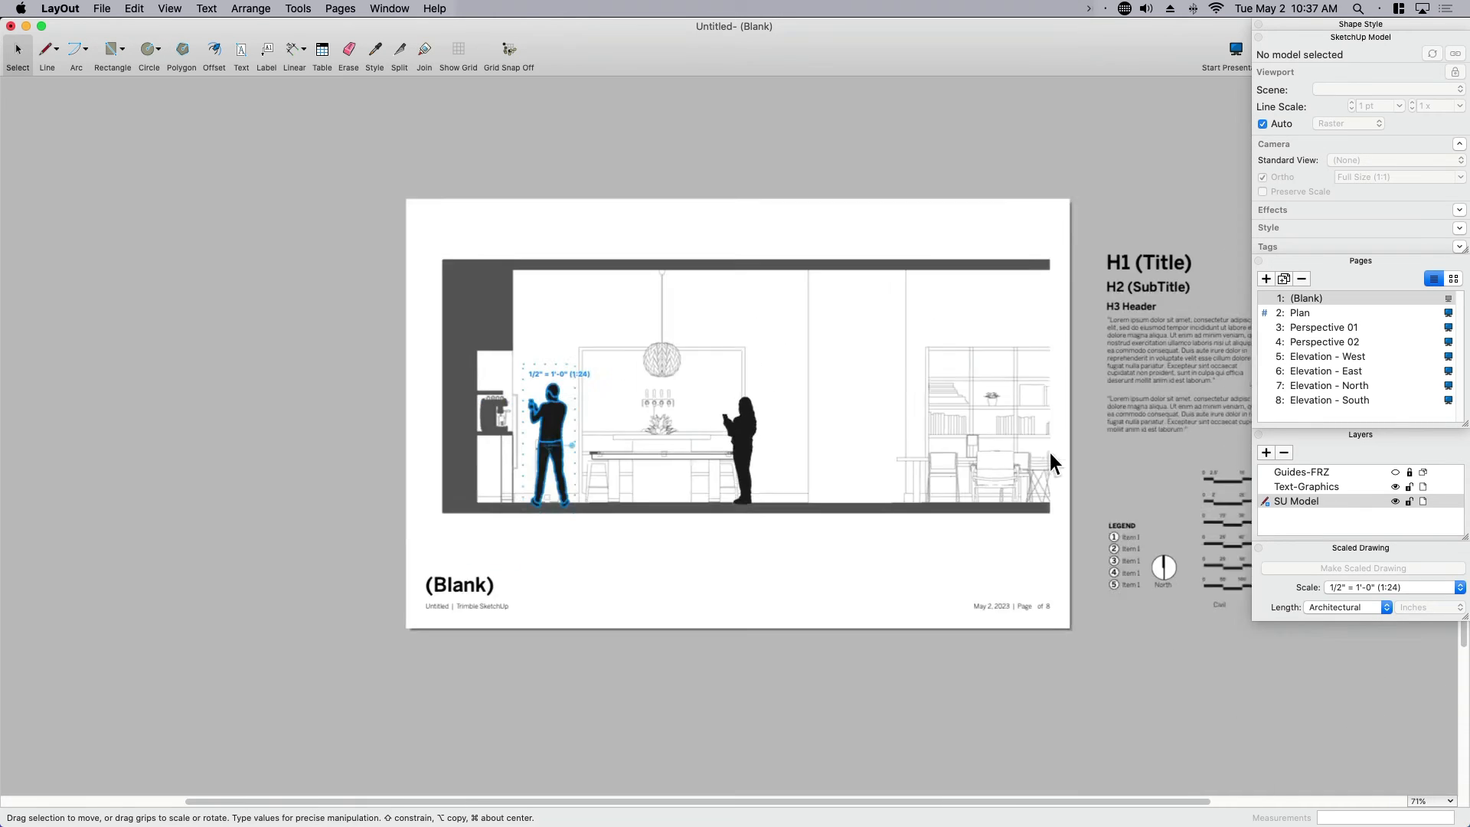
scroll(999, 458, "up", 1)
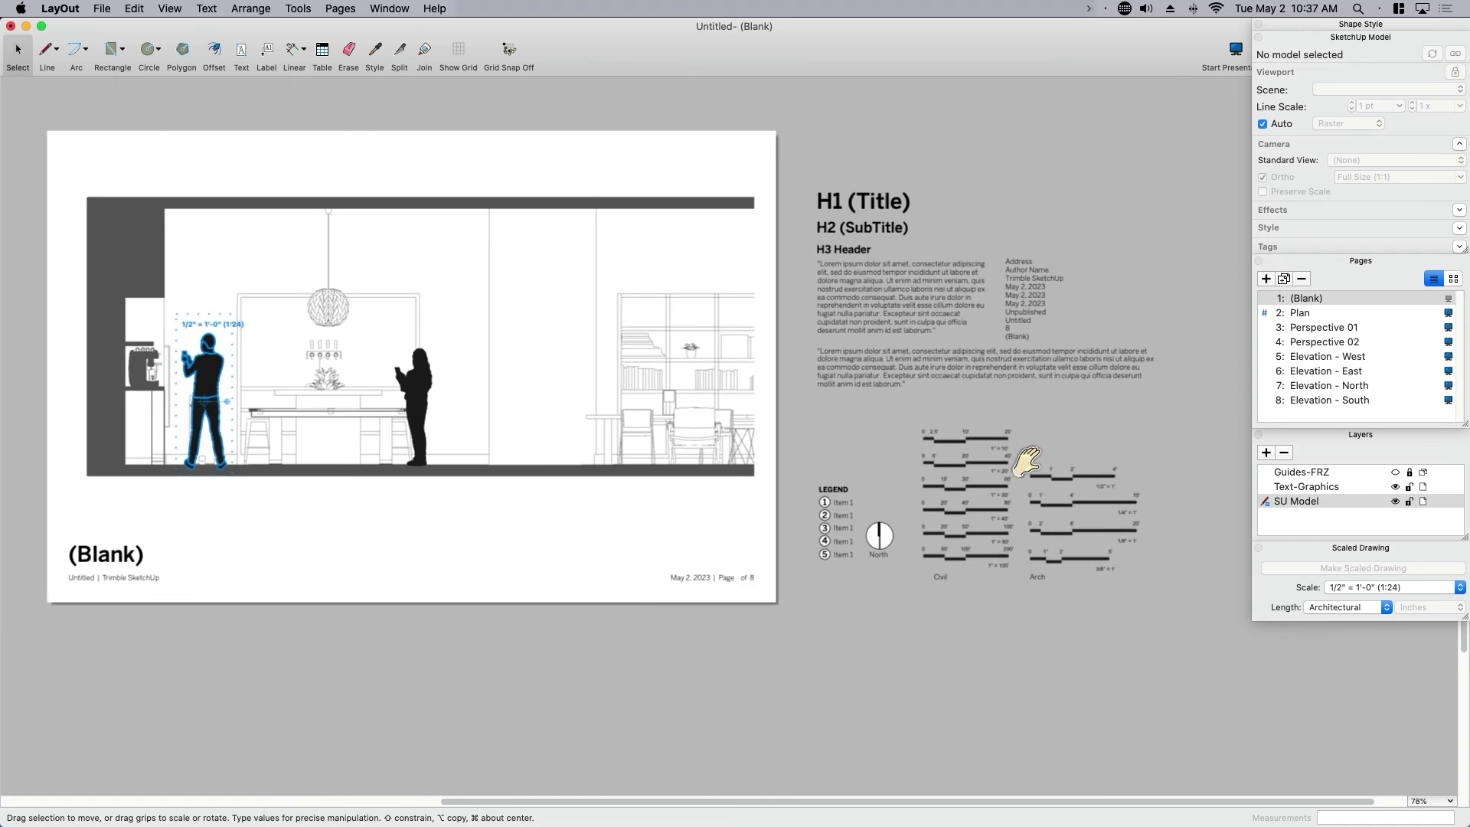
left_click_drag(1120, 632, 778, 212)
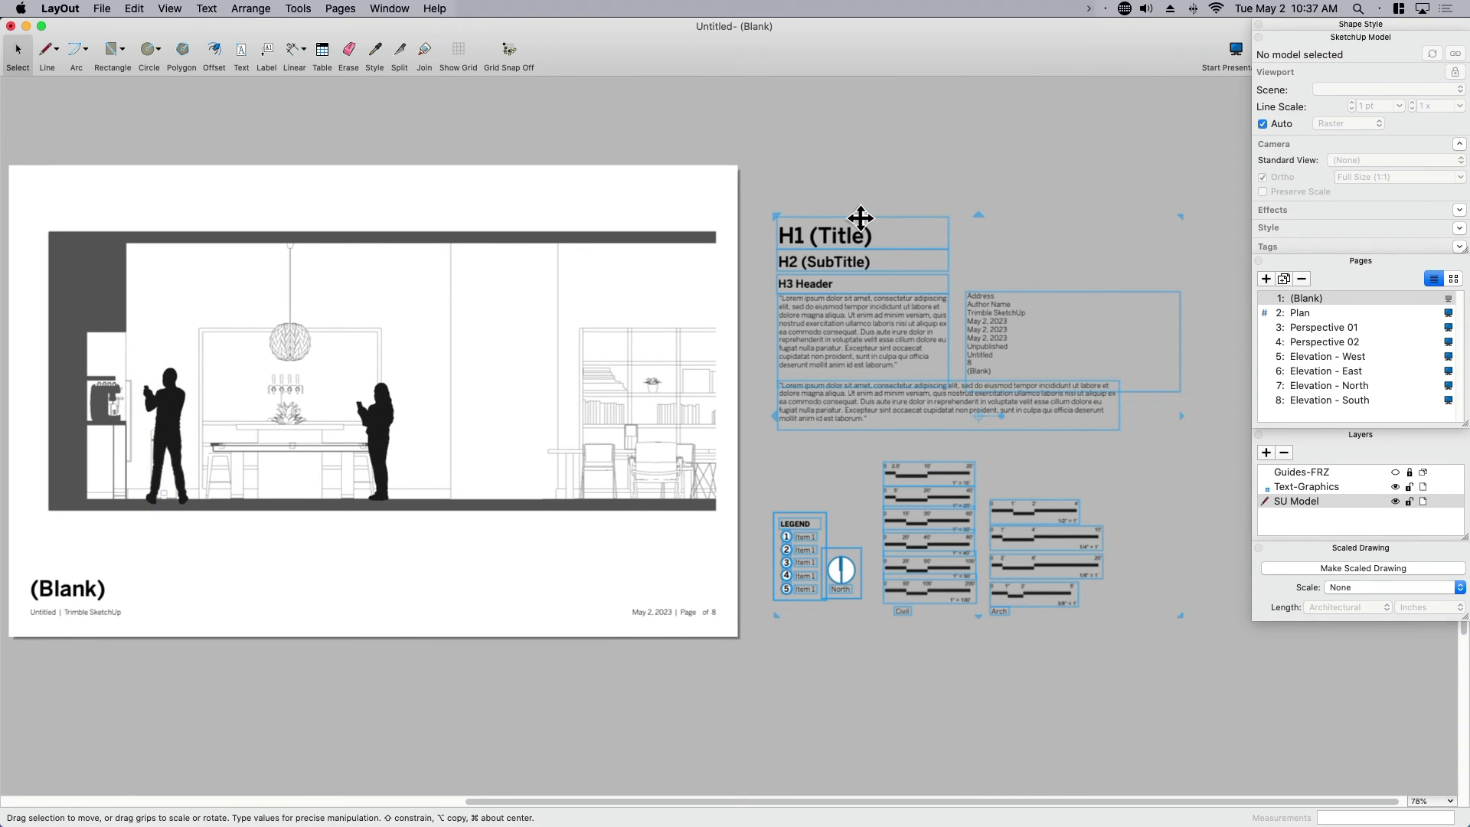
middle_click_drag(494, 527, 838, 553)
scroll(747, 495, "up", 1)
scroll(747, 493, "up", 5)
middle_click_drag(705, 465, 741, 490)
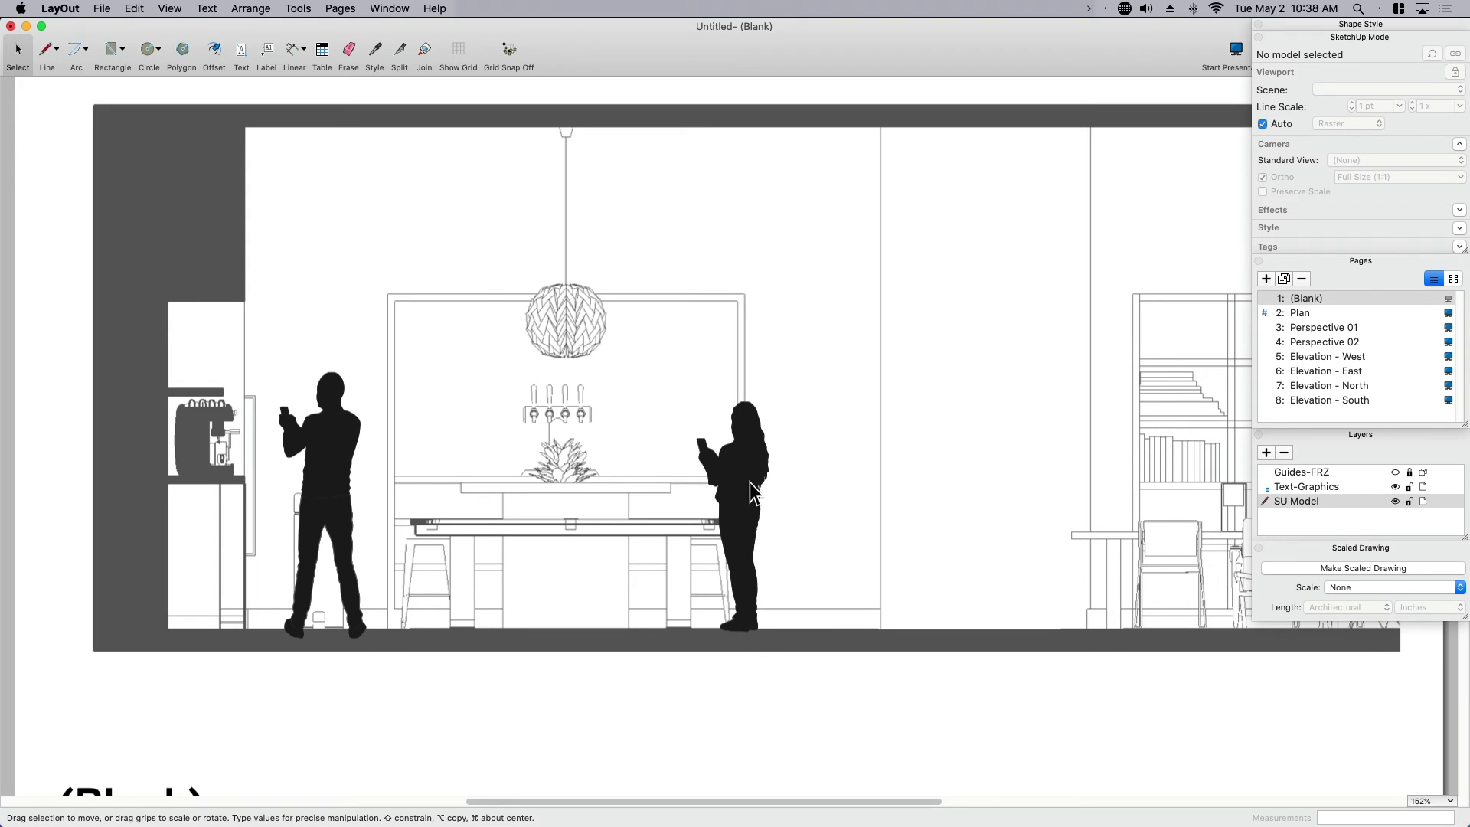
Step: Change the fill of the woman figure beside the table to the Aluminum grey
left_click(748, 461)
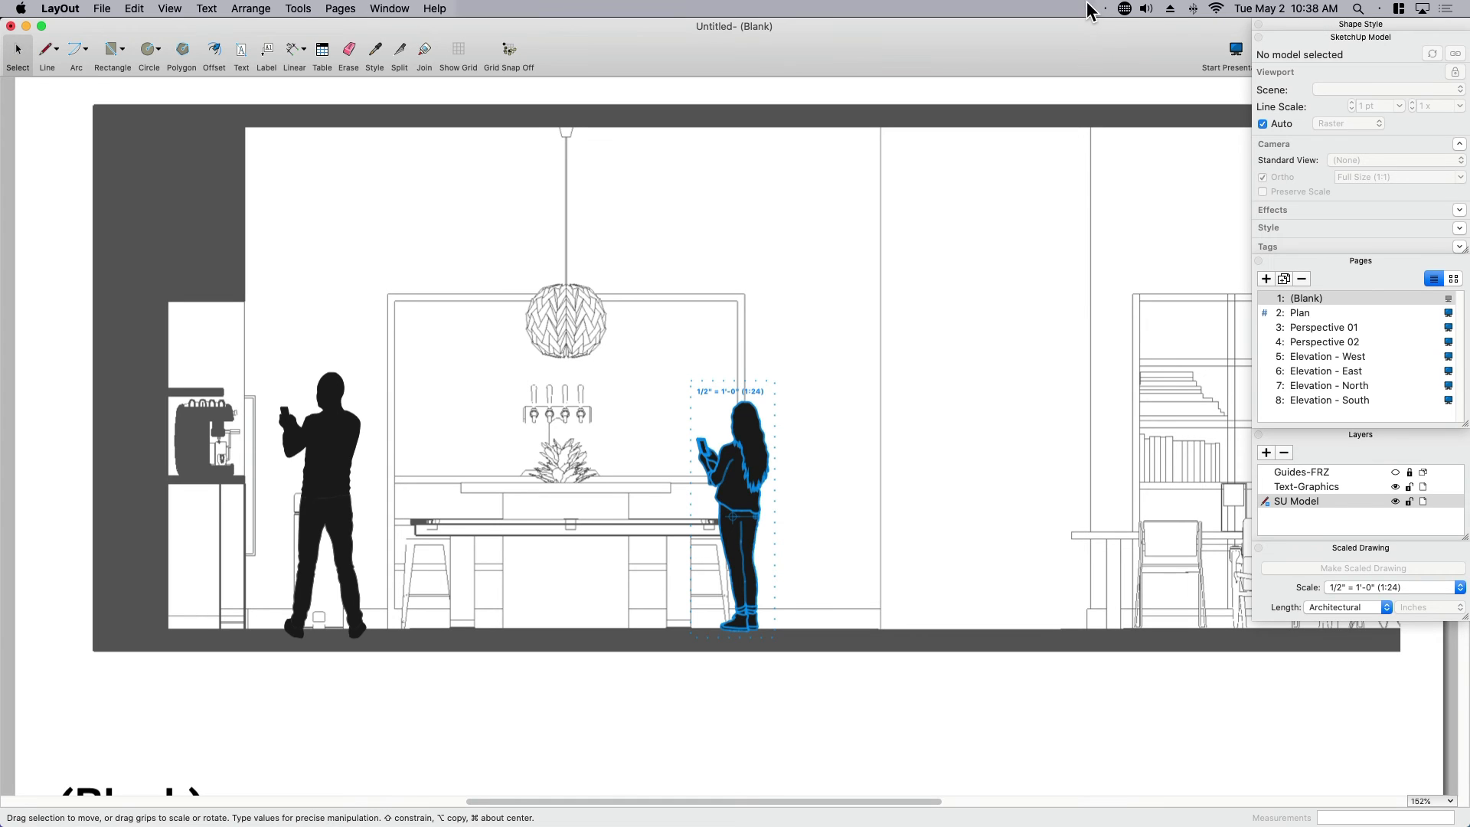
left_click(1315, 21)
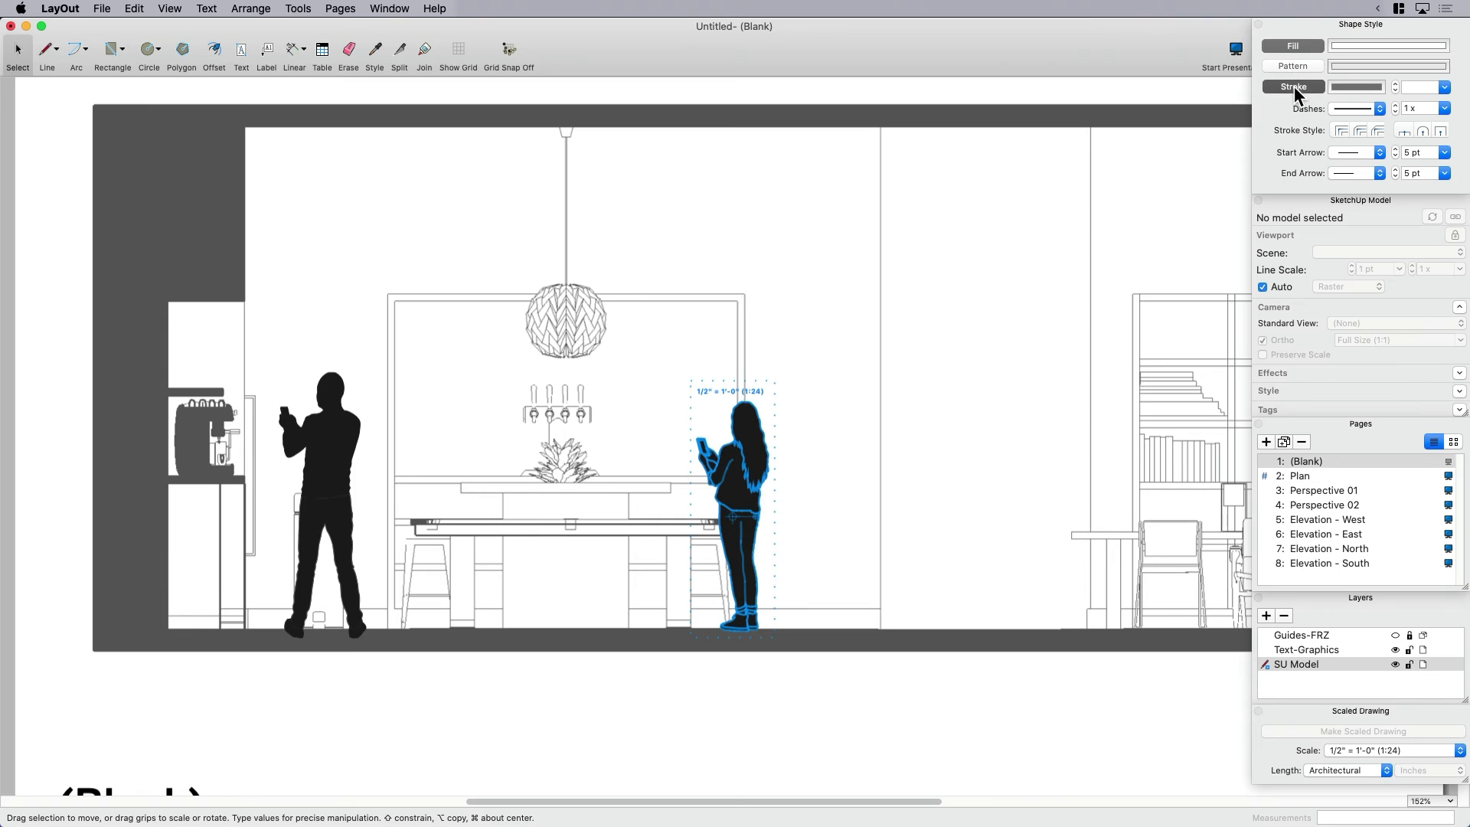
left_click(1349, 45)
left_click(1177, 529)
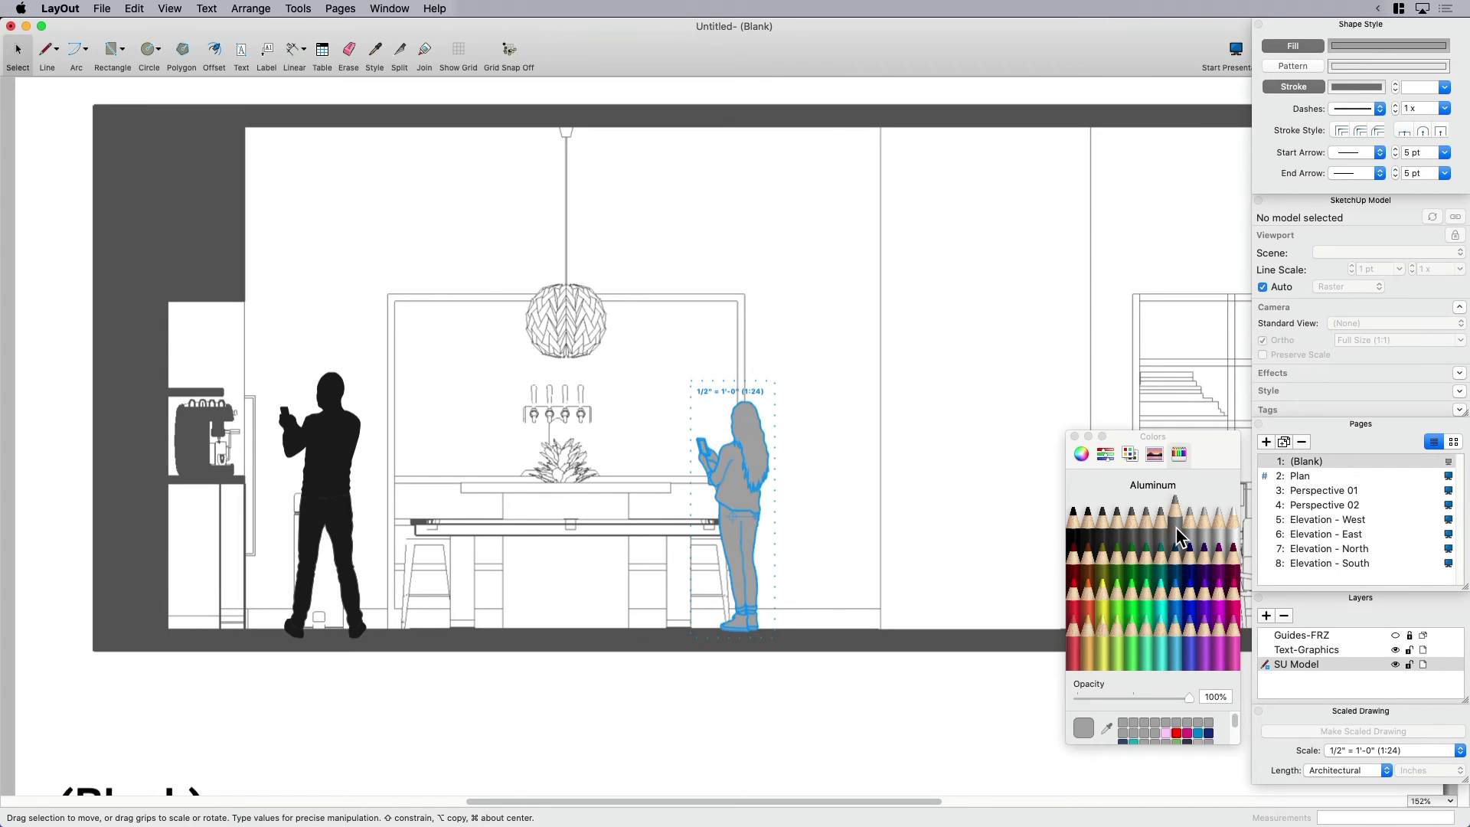
Step: Set the woman figure's fill to the Steel grey at 50% opacity and deselect her
left_click(1134, 696)
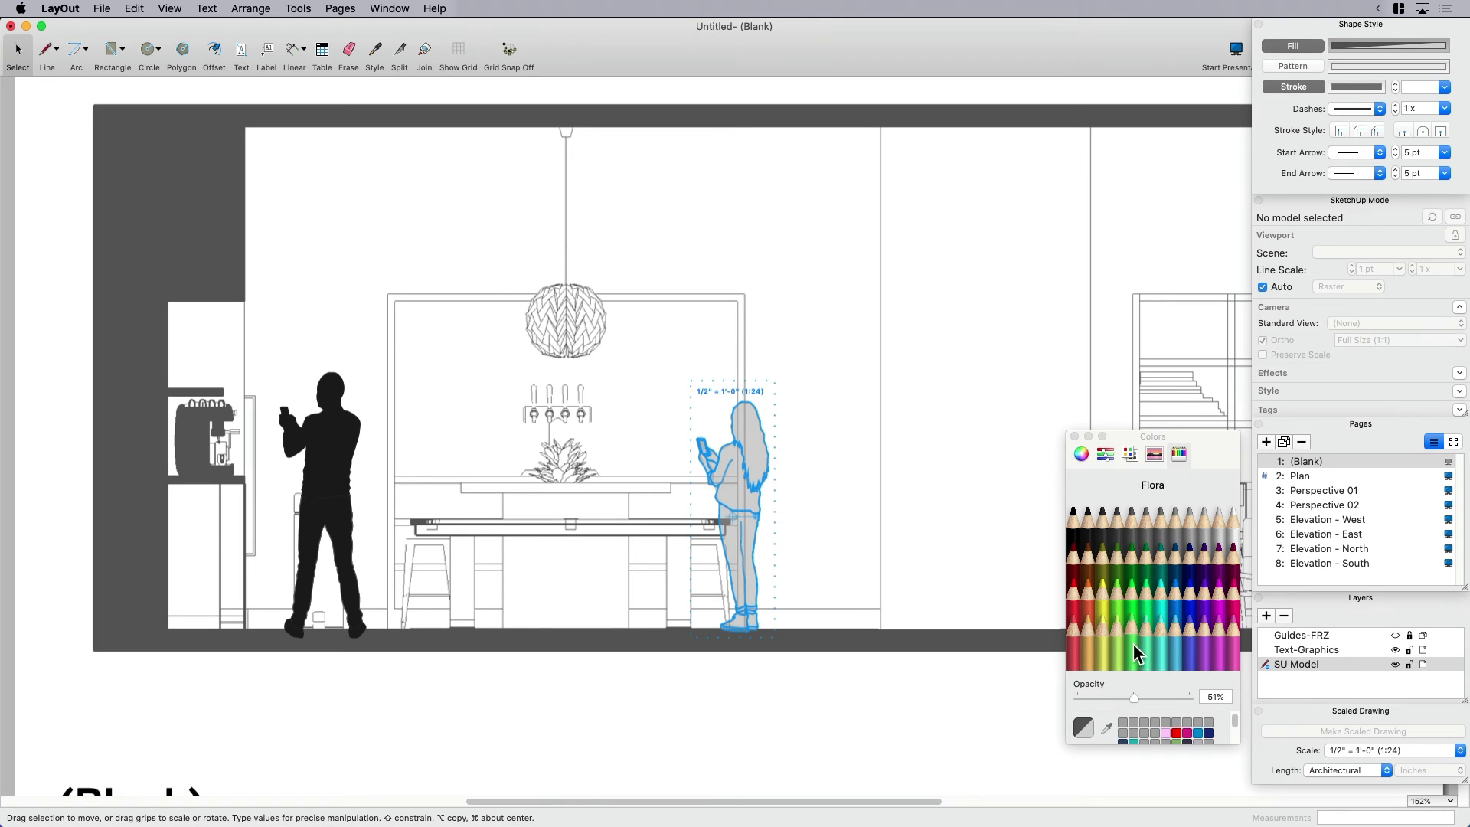
left_click(1117, 532)
left_click(1133, 529)
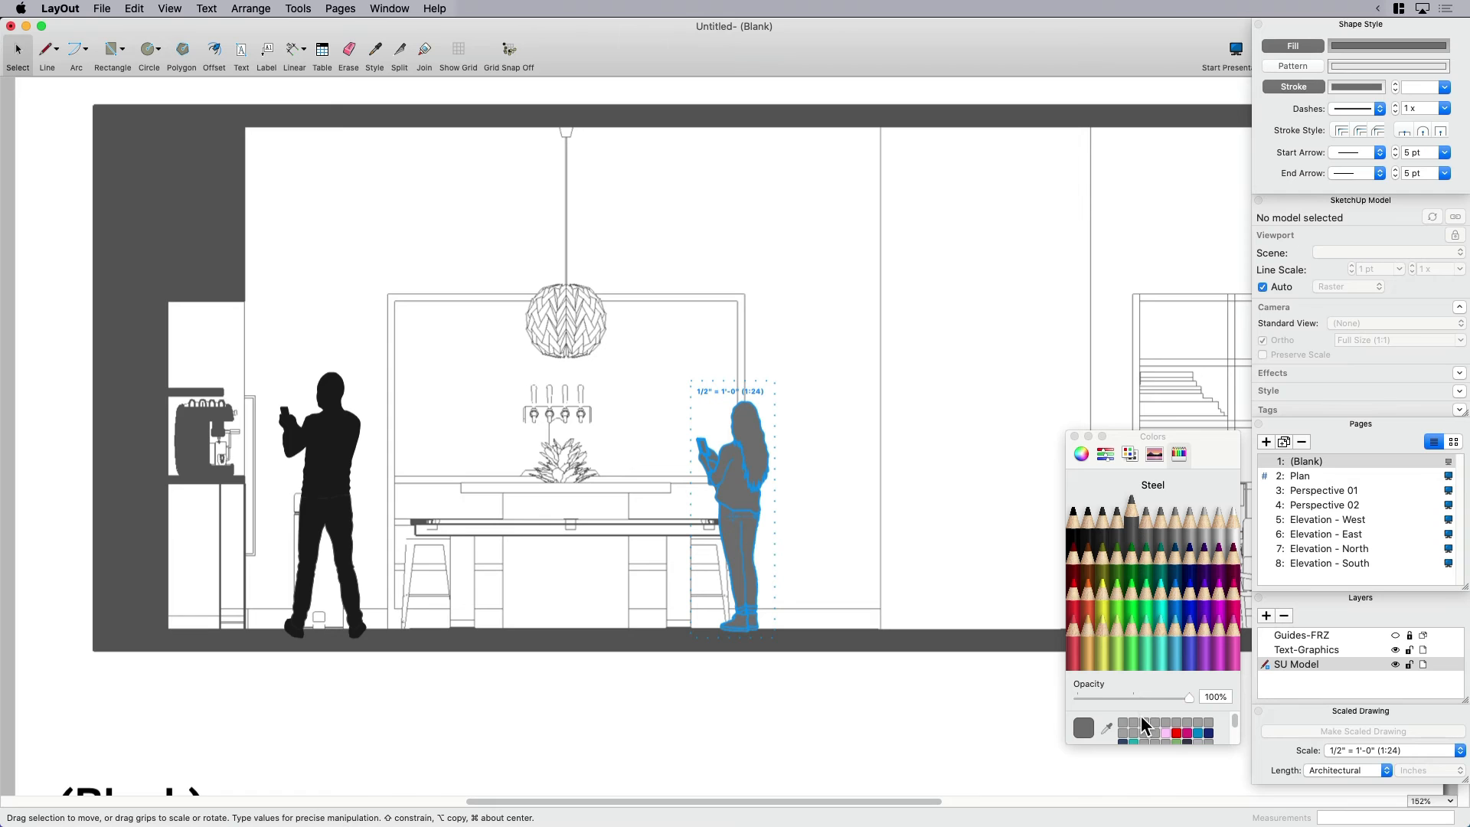
left_click(919, 720)
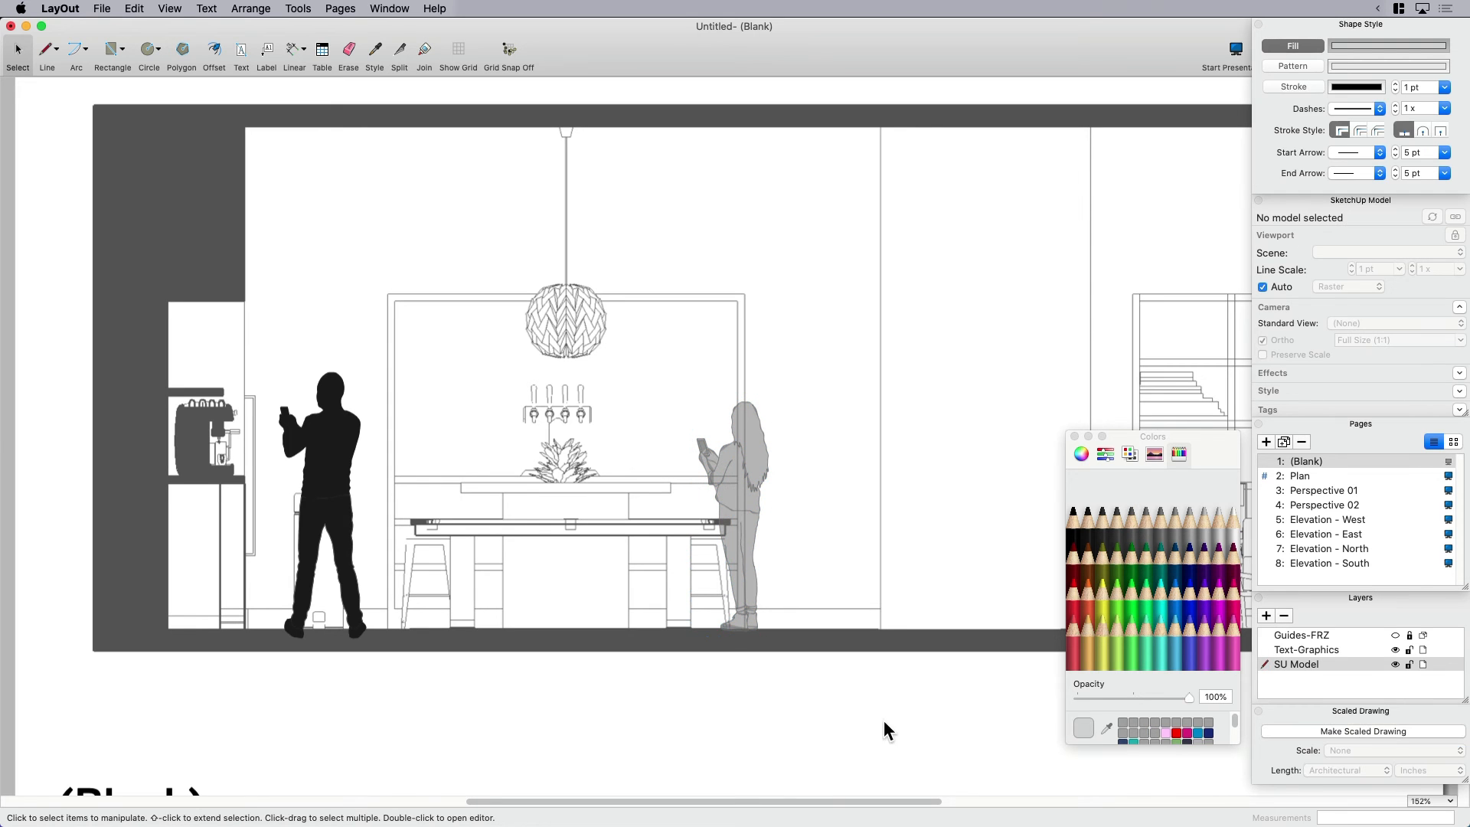
Step: Move the semi-transparent woman figure so she overlaps the end of the table, and deselect her
left_click(753, 464)
mouse_move(755, 460)
left_mouse_down()
mouse_move(816, 461)
mouse_move(660, 497)
left_mouse_up()
left_click(742, 692)
left_click(804, 492)
left_click(715, 728)
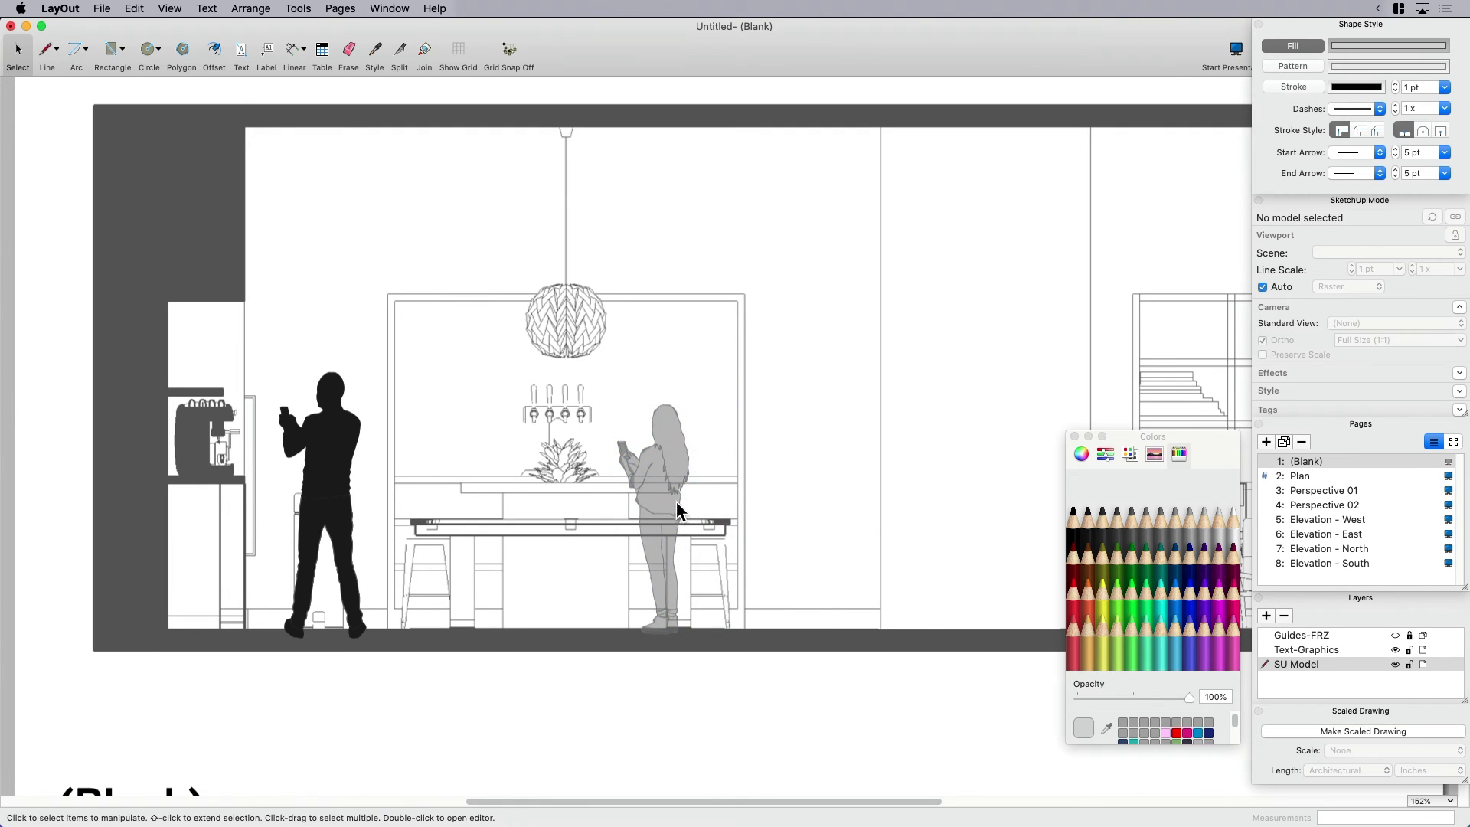
Step: Change the woman figure's stroke color to white and deselect her to check the outlines
left_click(672, 485)
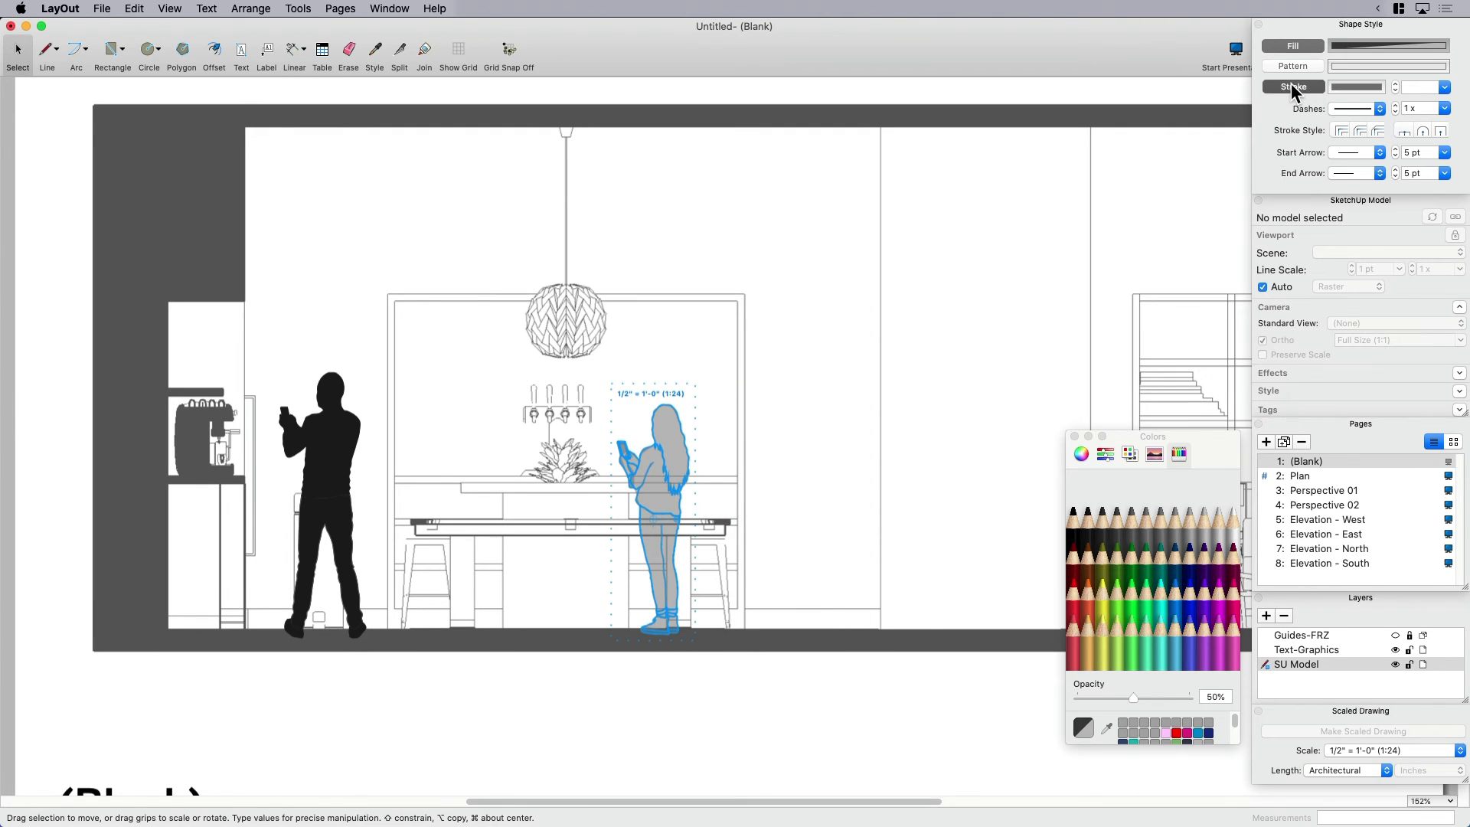
left_click(728, 739)
left_click(667, 487)
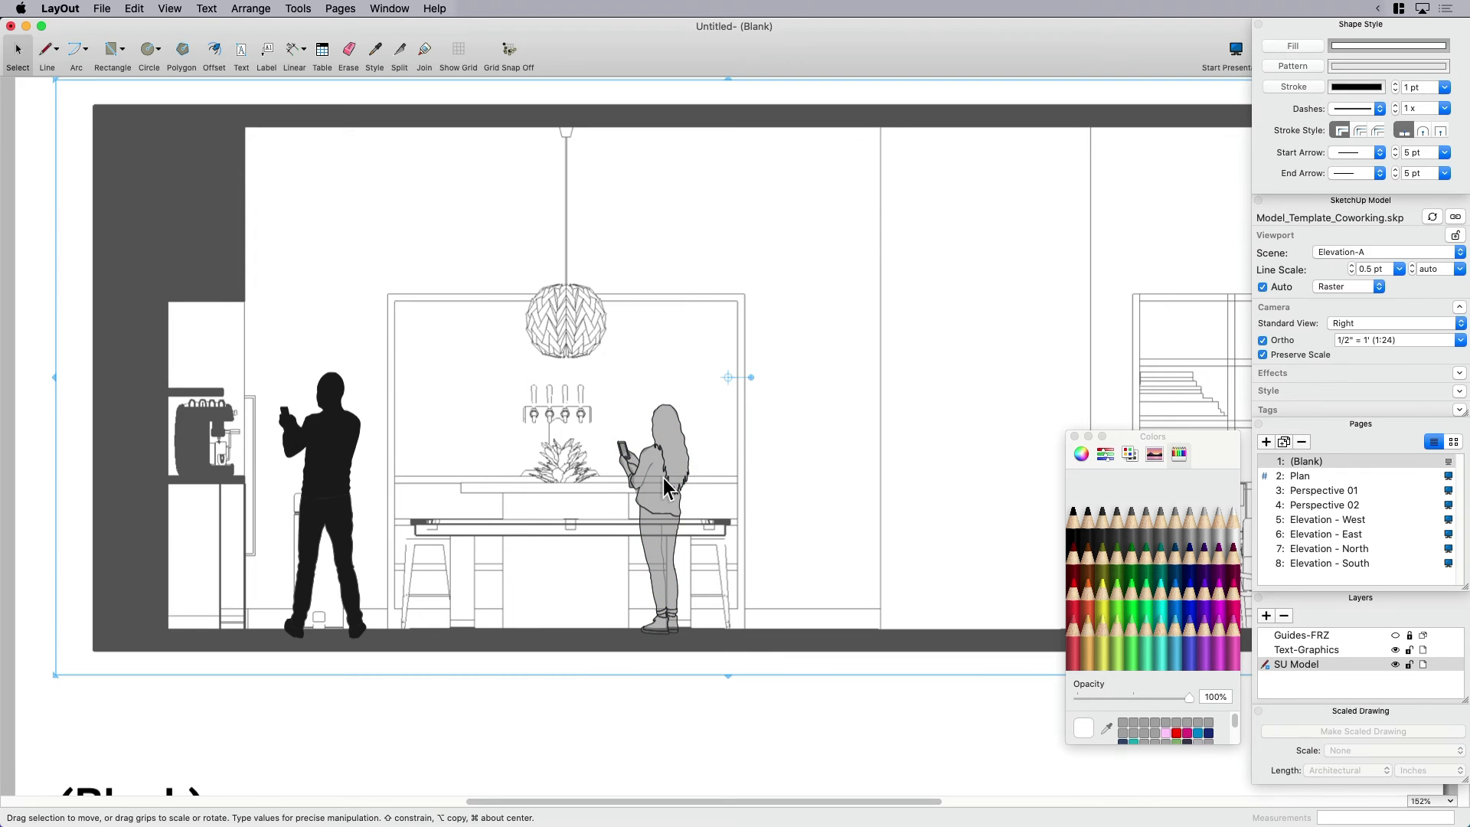
left_click(666, 456)
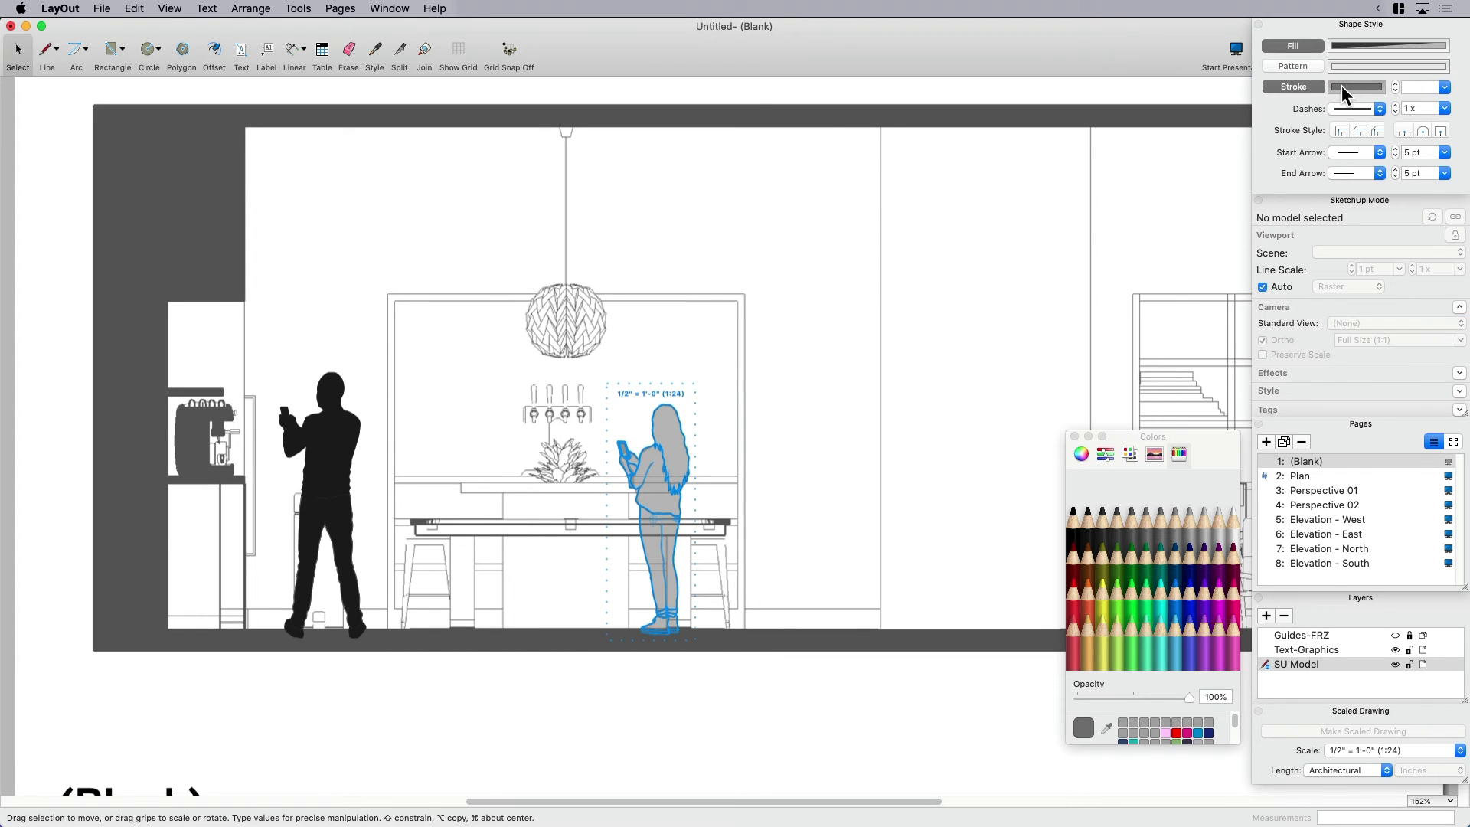
left_click(1006, 709)
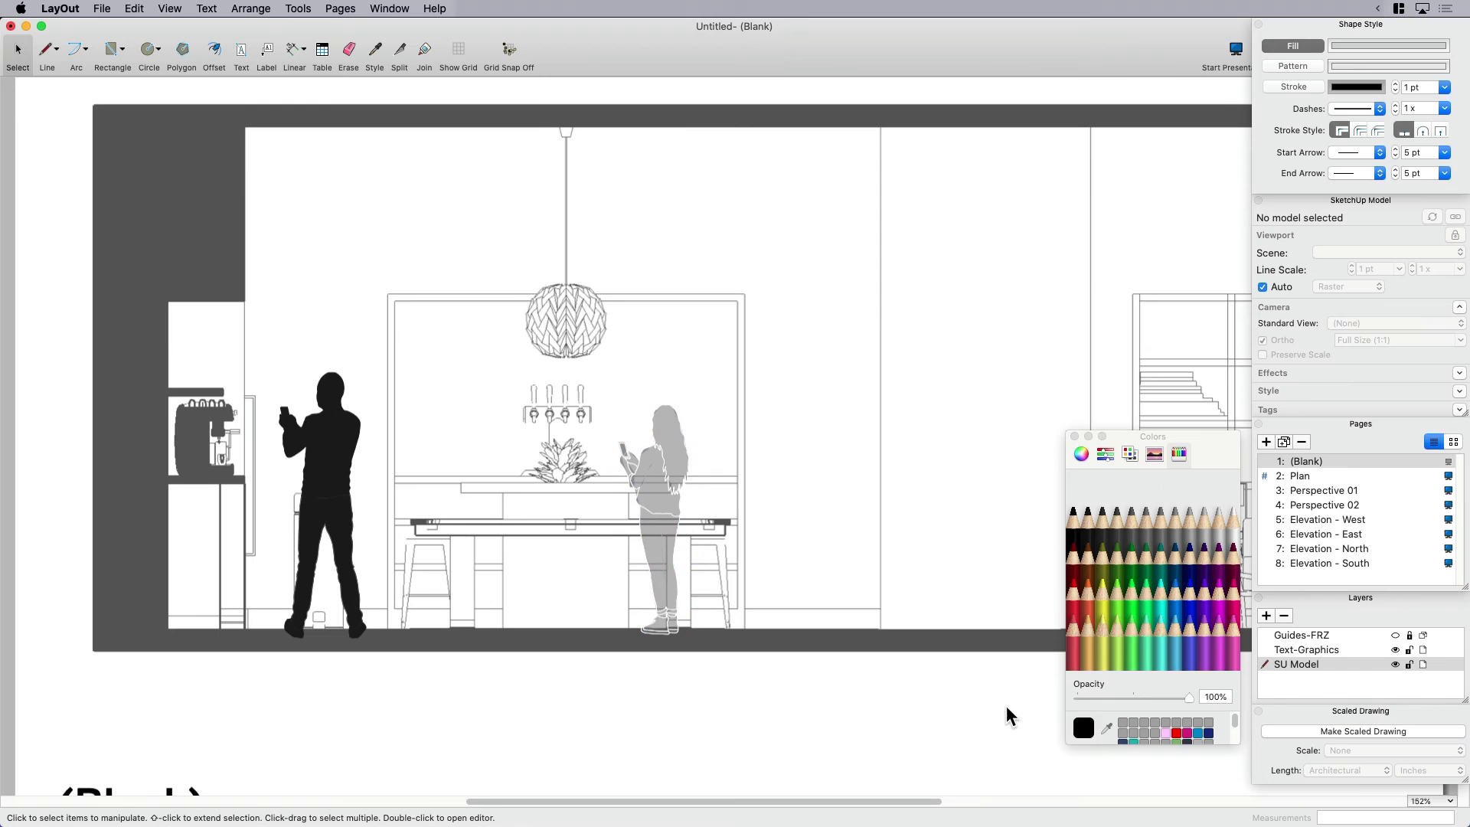
Step: Move the woman figure to the open floor to the right of the table and close the Colors window
left_click_drag(679, 464, 844, 477, "alt")
left_click(896, 715)
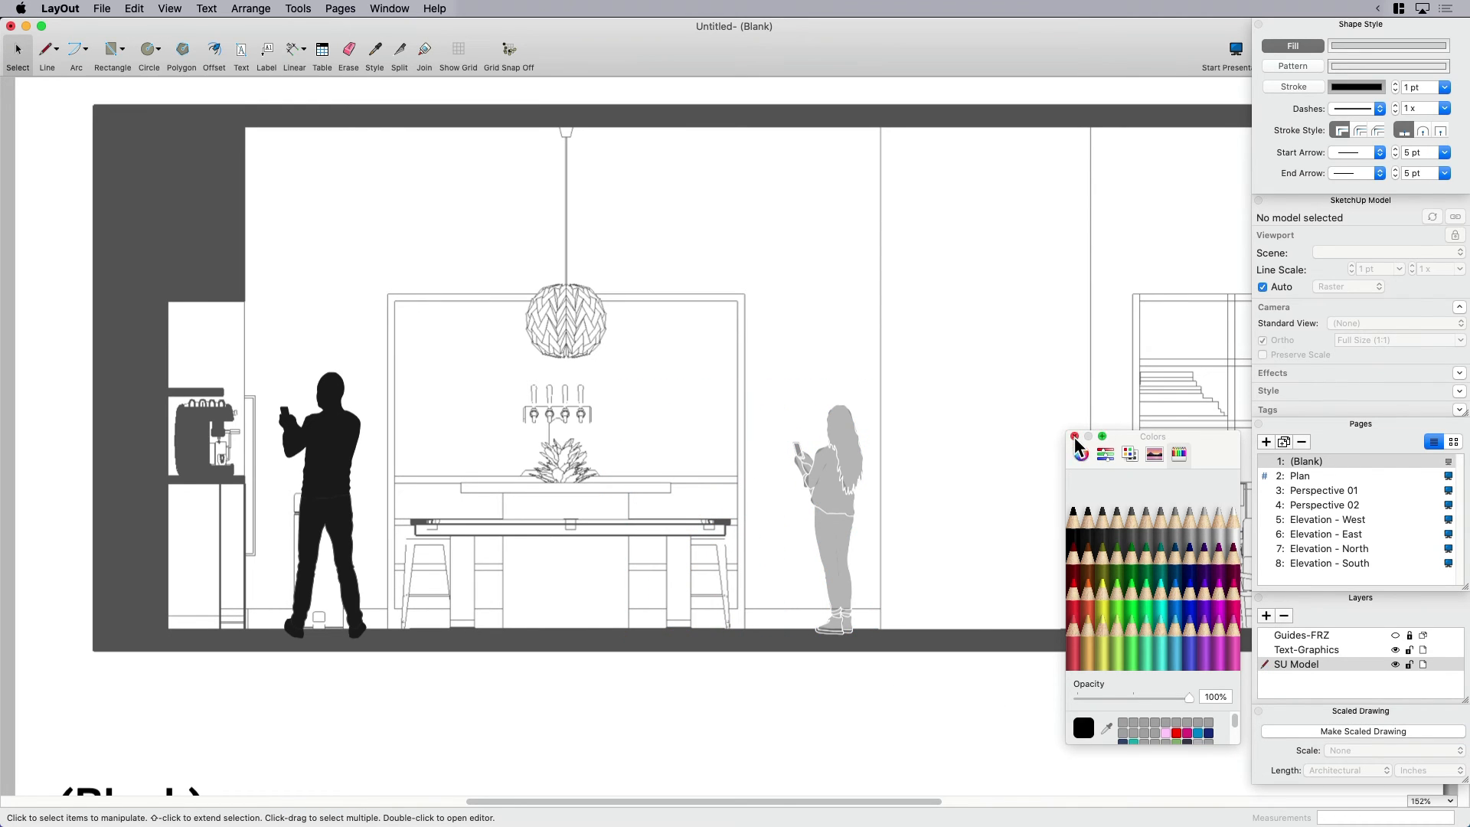
left_click(1074, 437)
Step: Move the black man figure from beside the coffee machine to stand just to the right of the woman
scroll(837, 538, "down", 5)
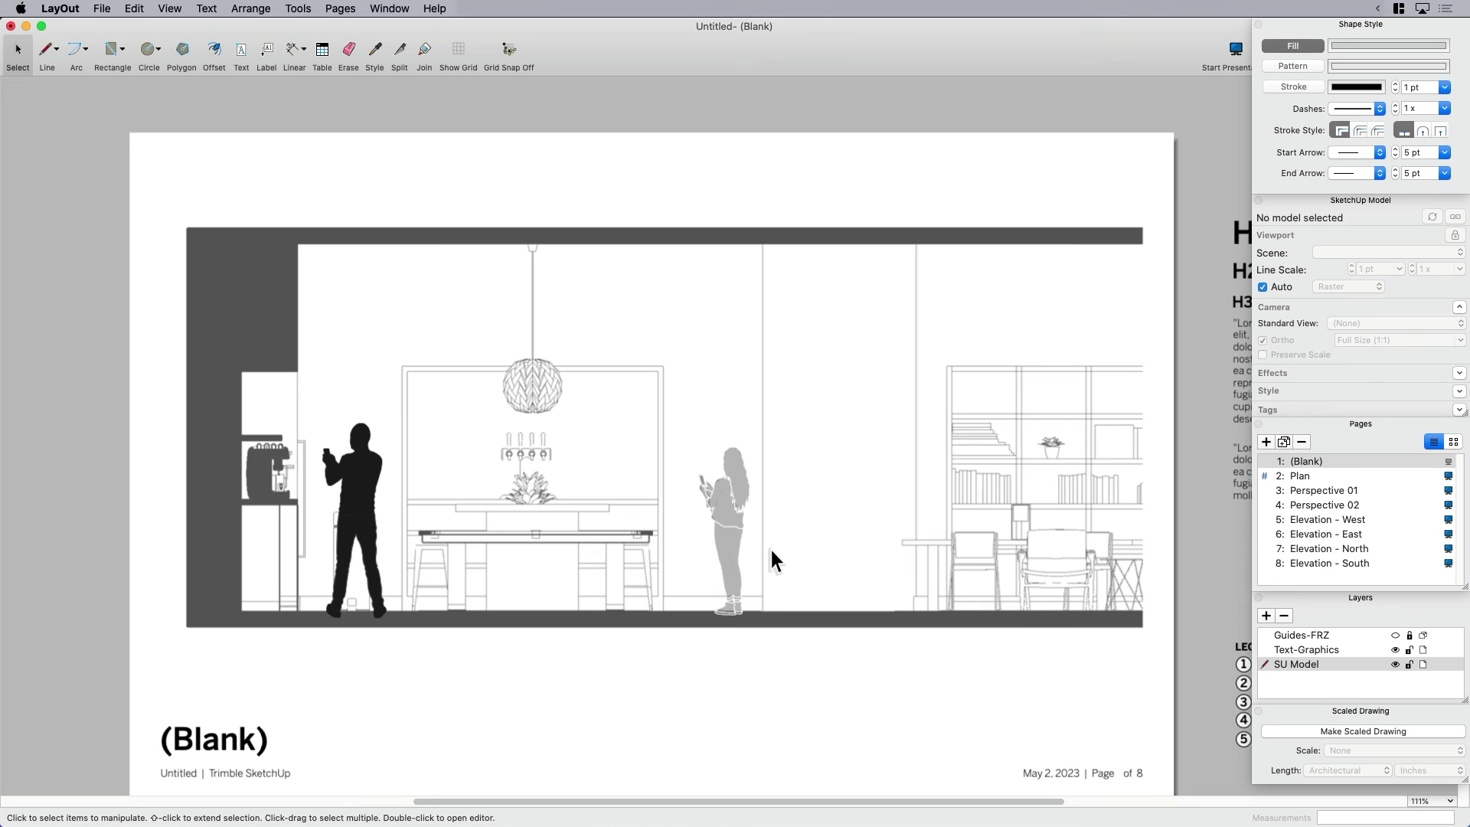
left_click(745, 498)
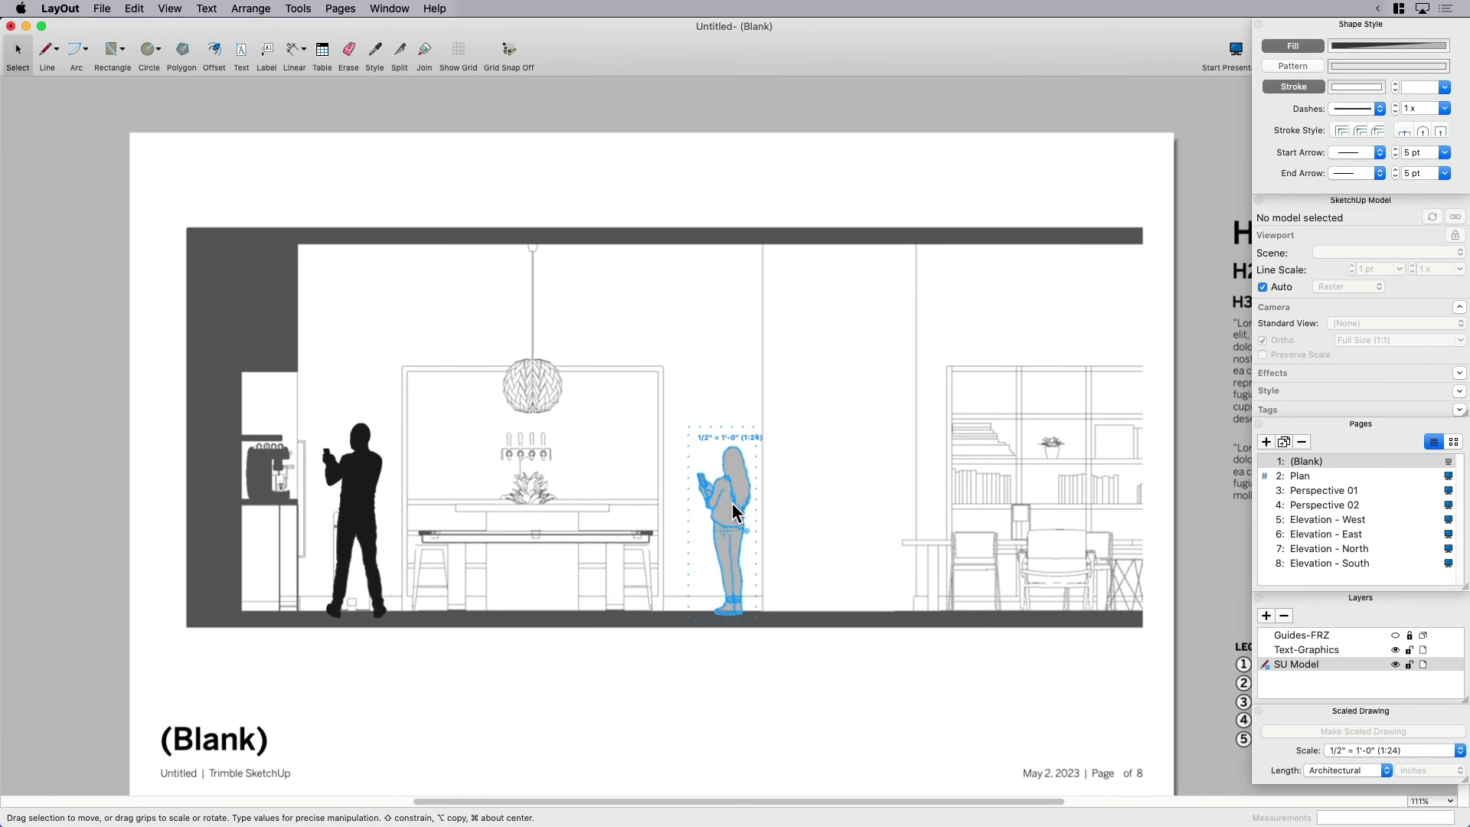
left_click(366, 519)
left_click_drag(364, 509, 807, 487, "alt")
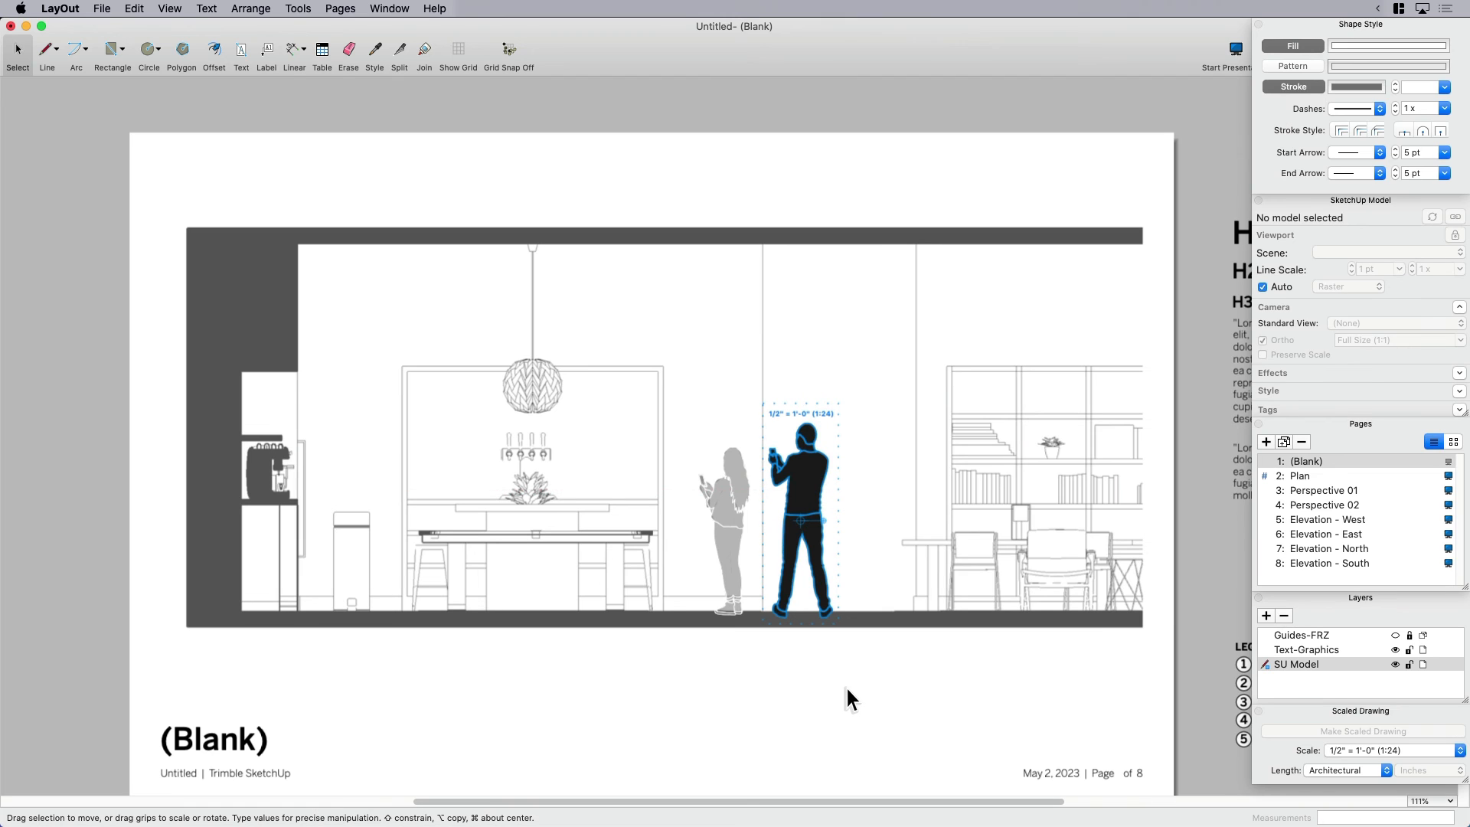
scroll(856, 577, "up", 5)
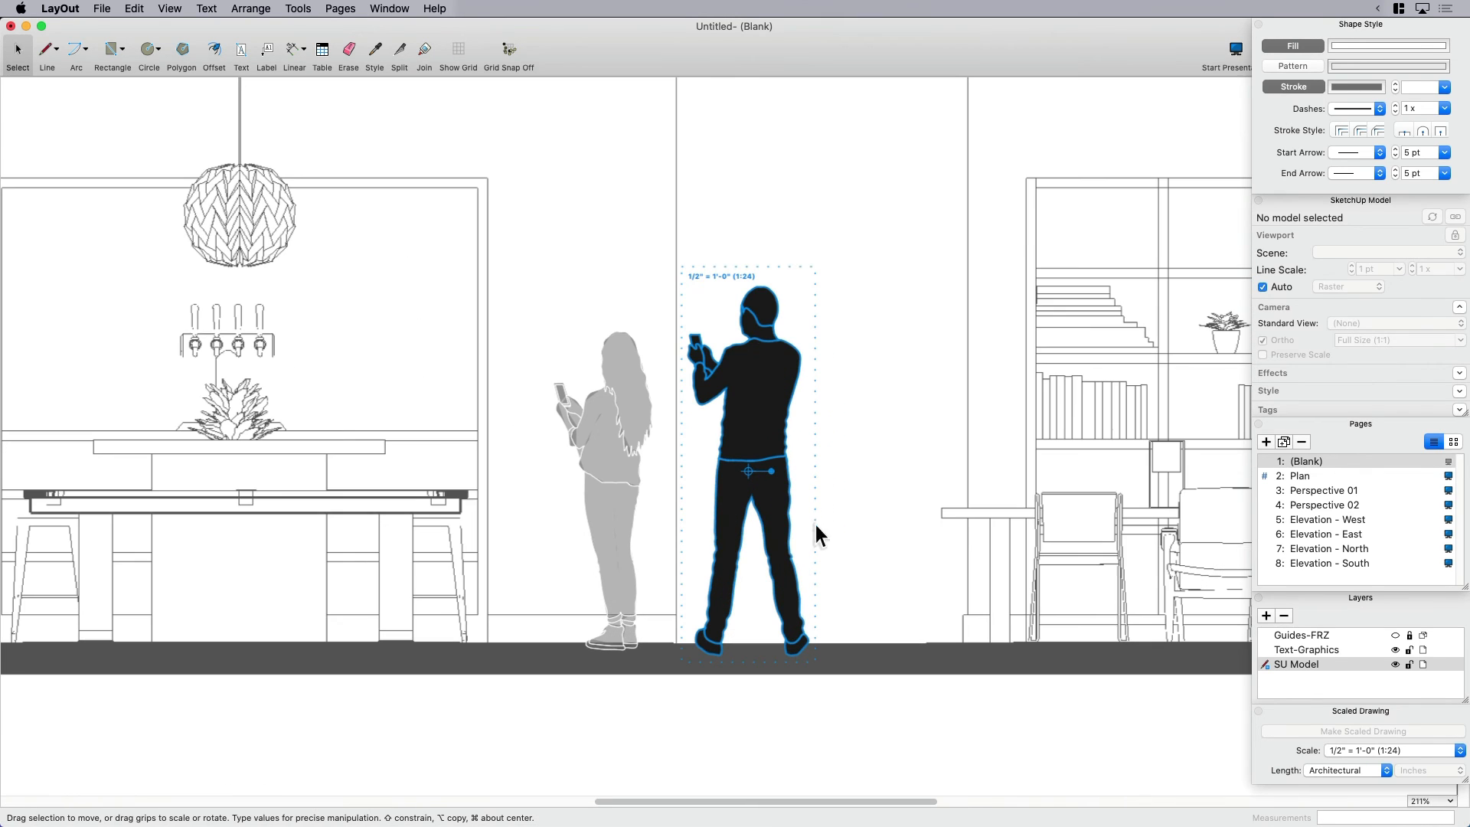